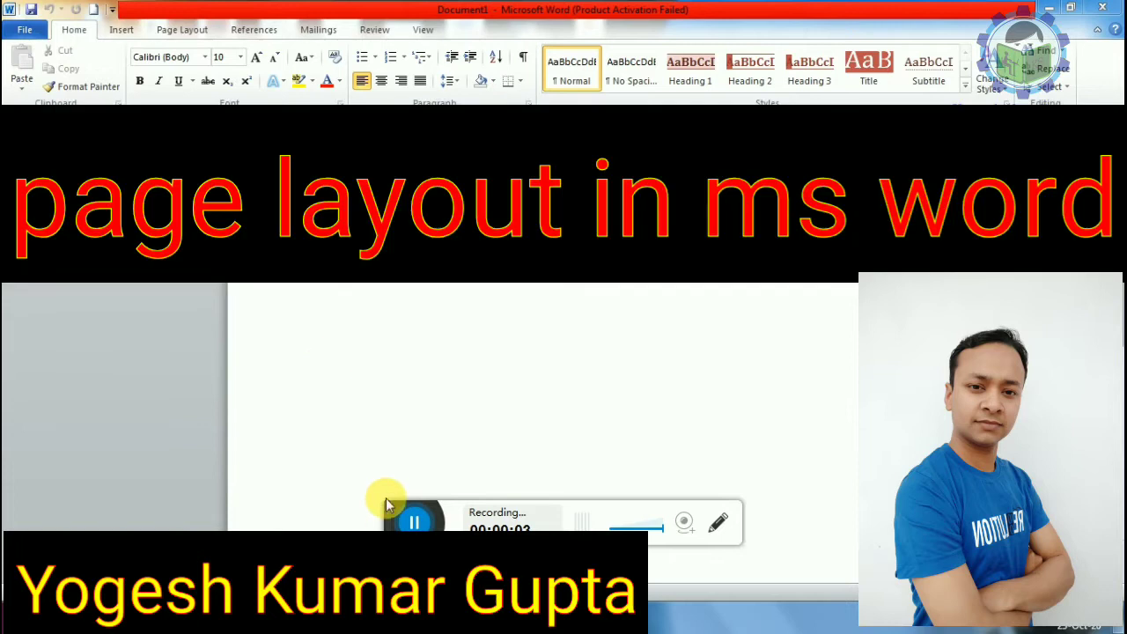
# Step: Tour the Insert, References, Mailings and Home tabs, finishing on Page Layout
pyautogui.moveTo(388, 509); pyautogui.dragTo(431, 630)
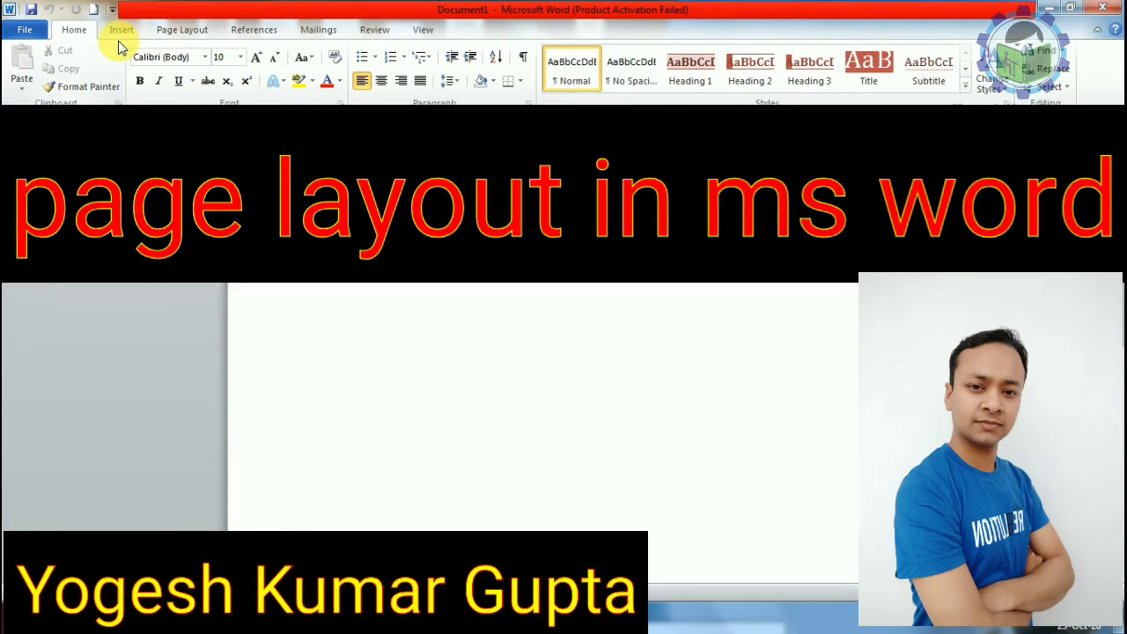
pyautogui.click(174, 32)
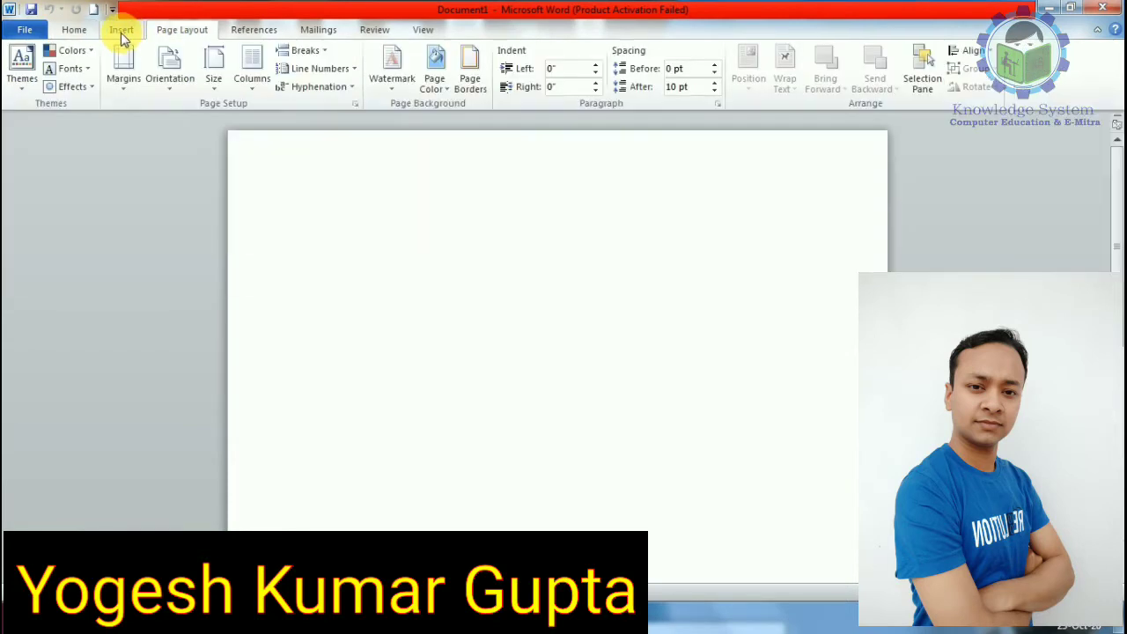
pyautogui.click(120, 30)
pyautogui.click(198, 29)
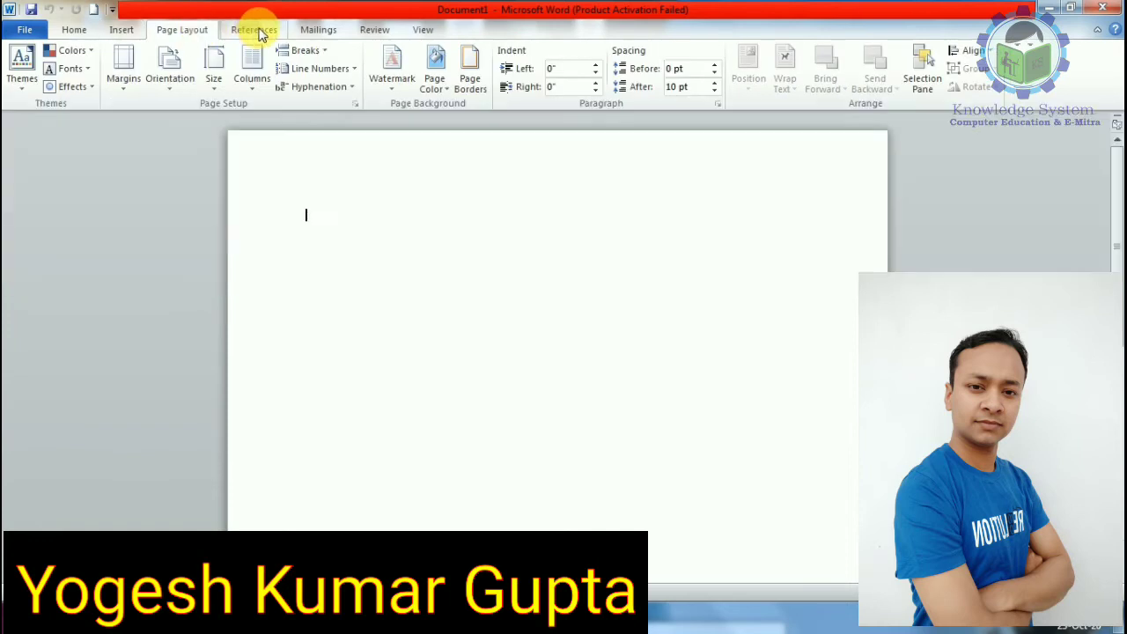
pyautogui.click(253, 30)
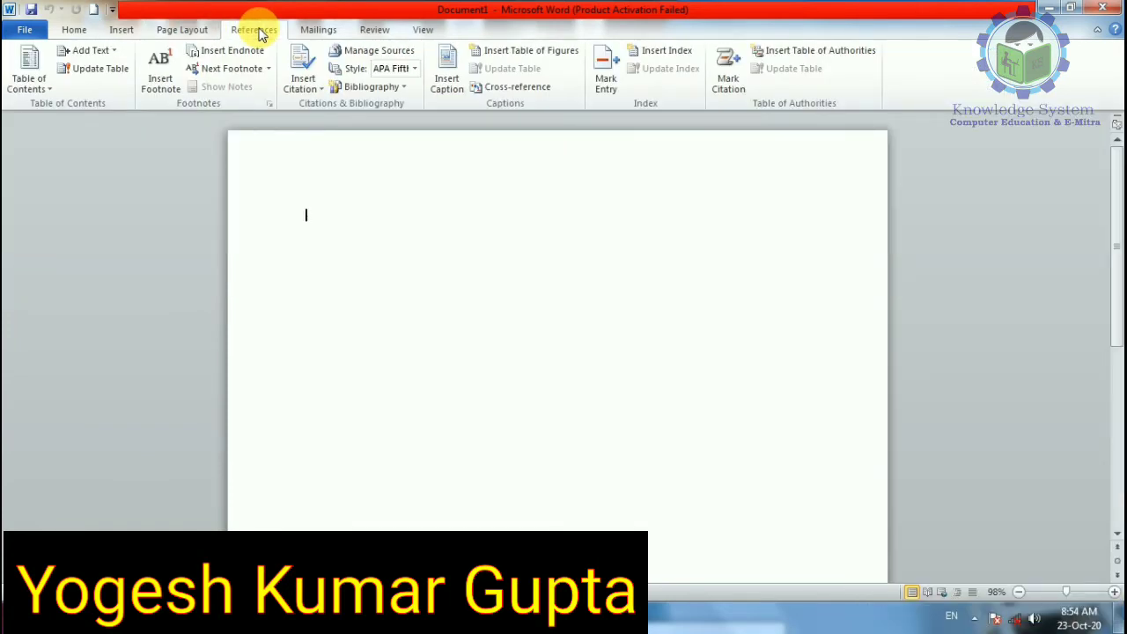
pyautogui.click(196, 31)
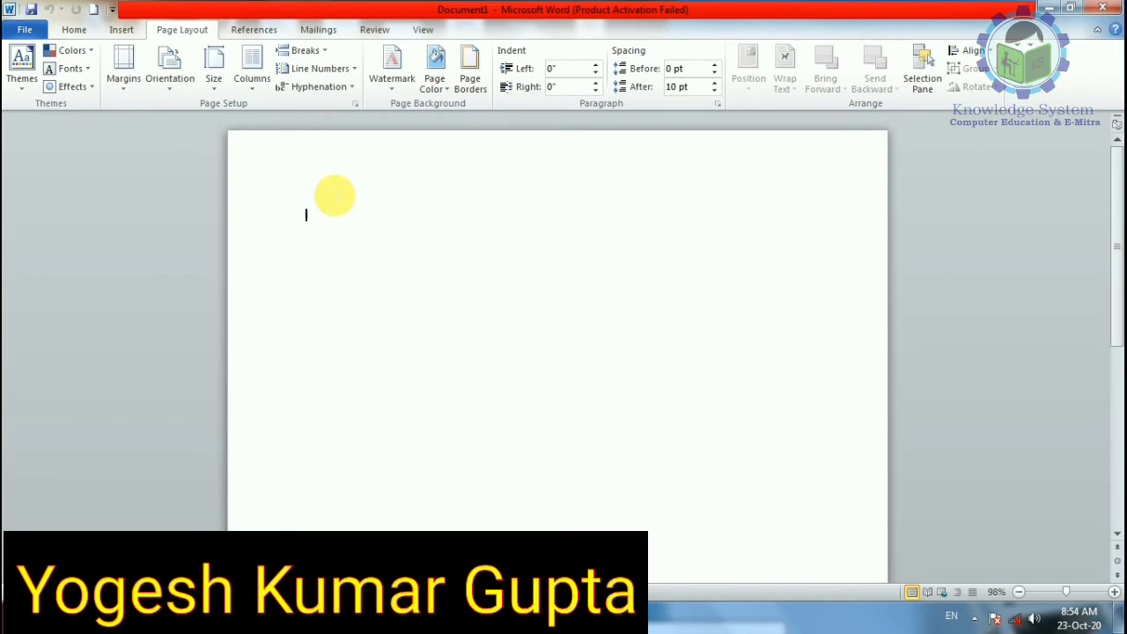
pyautogui.click(257, 29)
pyautogui.click(324, 33)
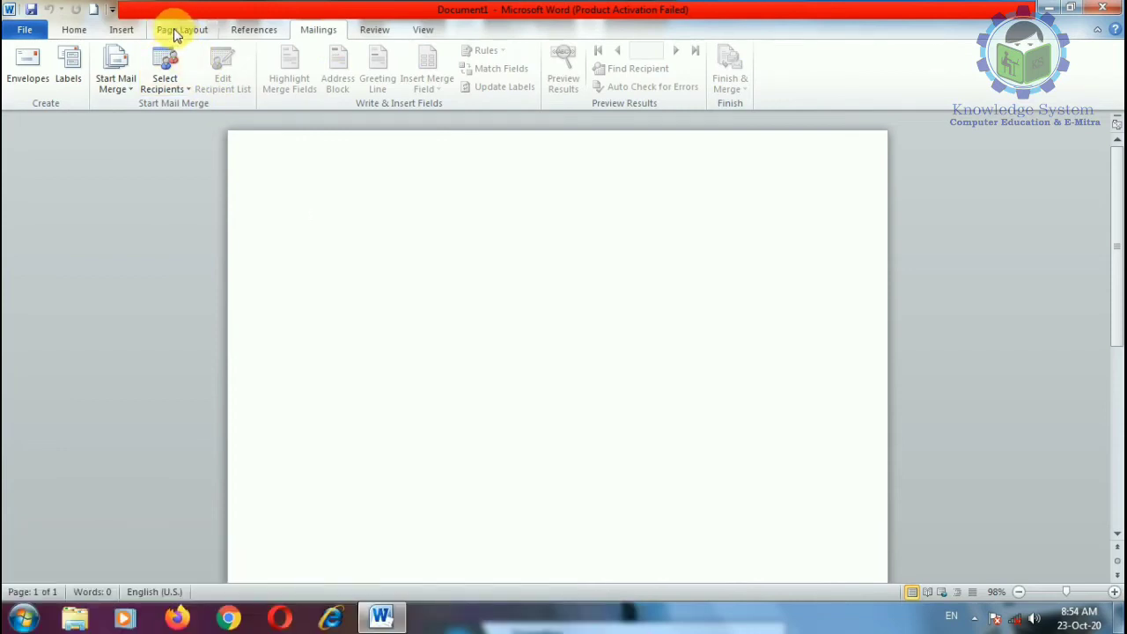
pyautogui.click(175, 32)
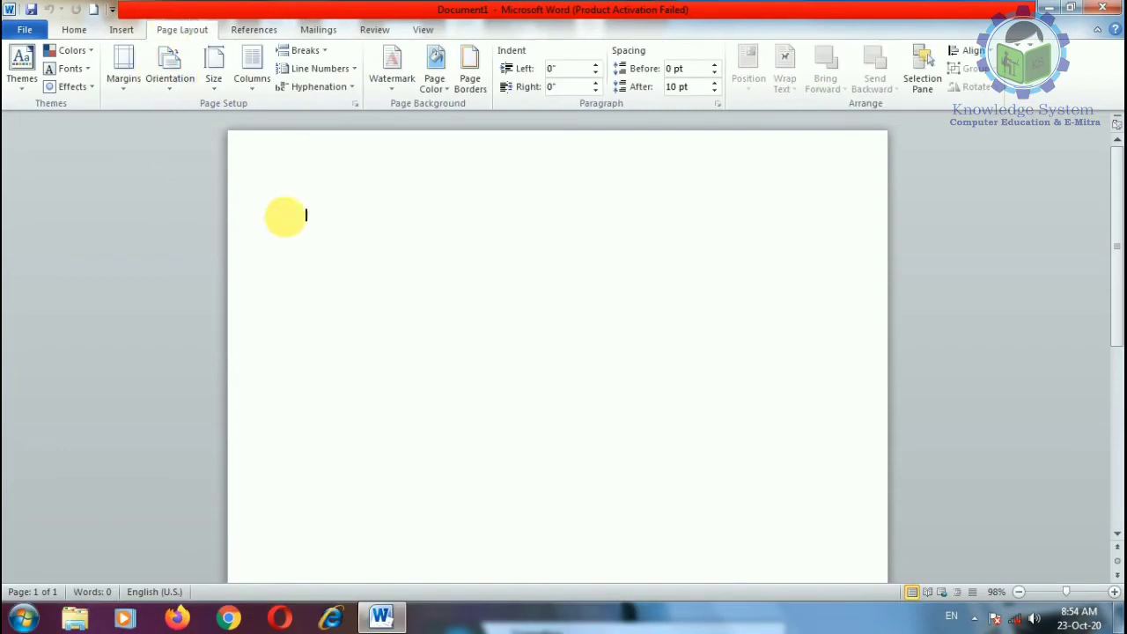
pyautogui.click(76, 31)
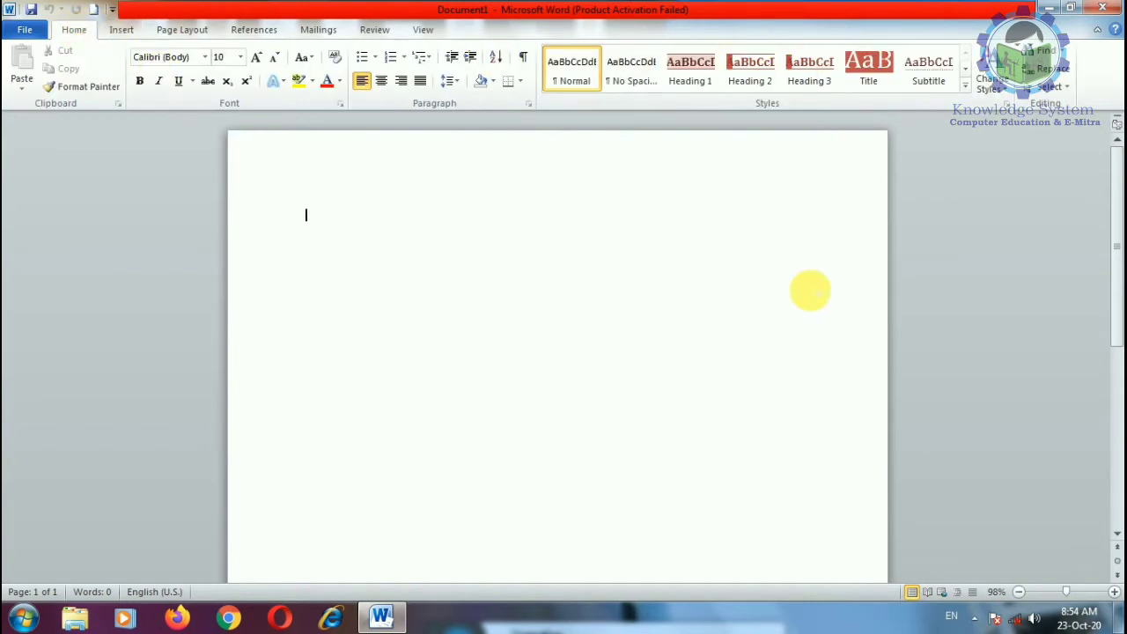
pyautogui.click(119, 30)
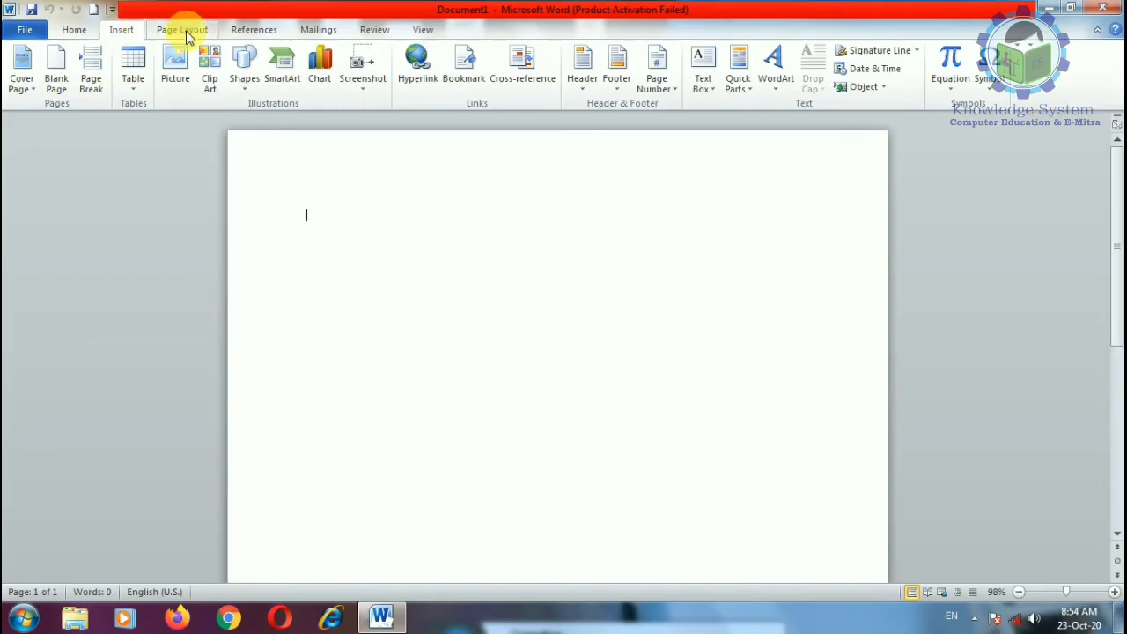
pyautogui.click(182, 30)
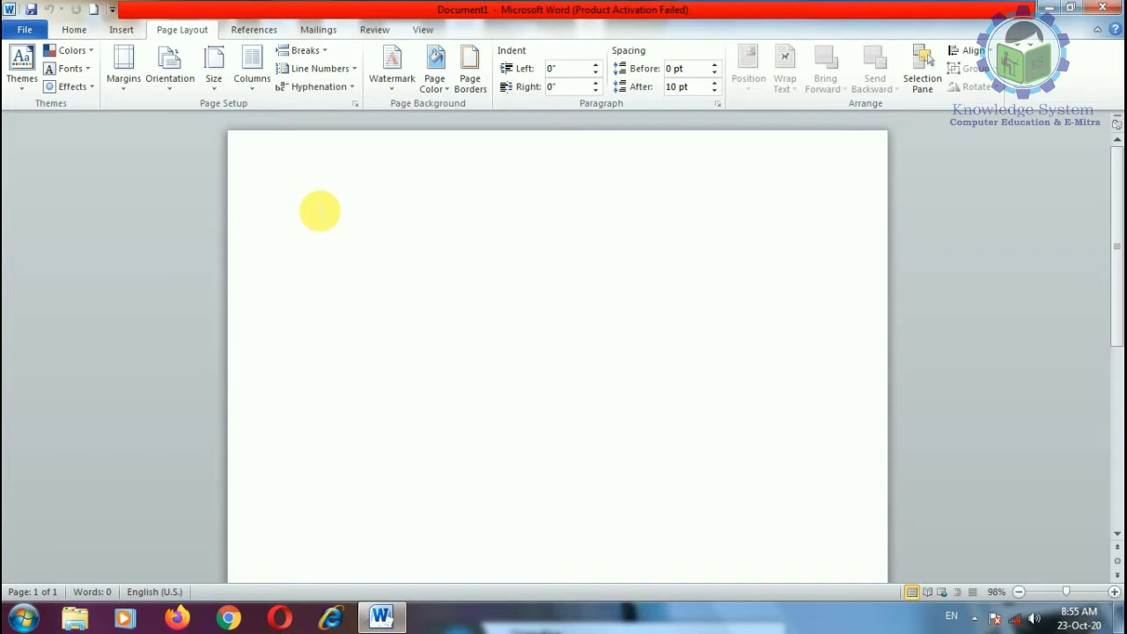
# Step: Generate sample paragraphs with =rand(50) and scroll back to the top of the document
pyautogui.write('=rand(50')
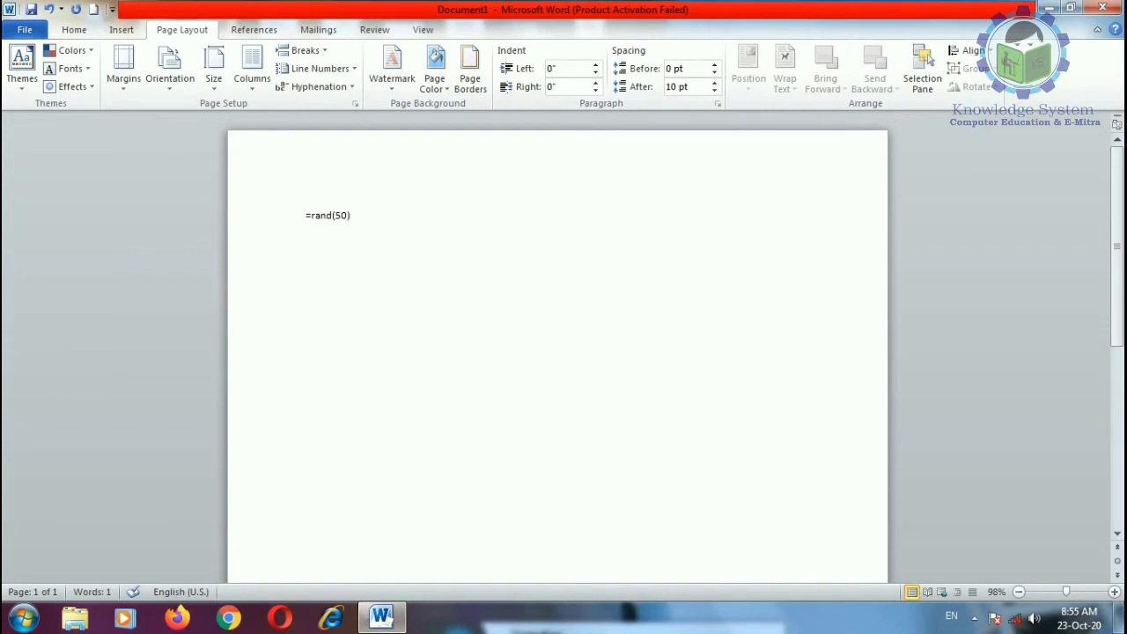
pyautogui.press('Return')
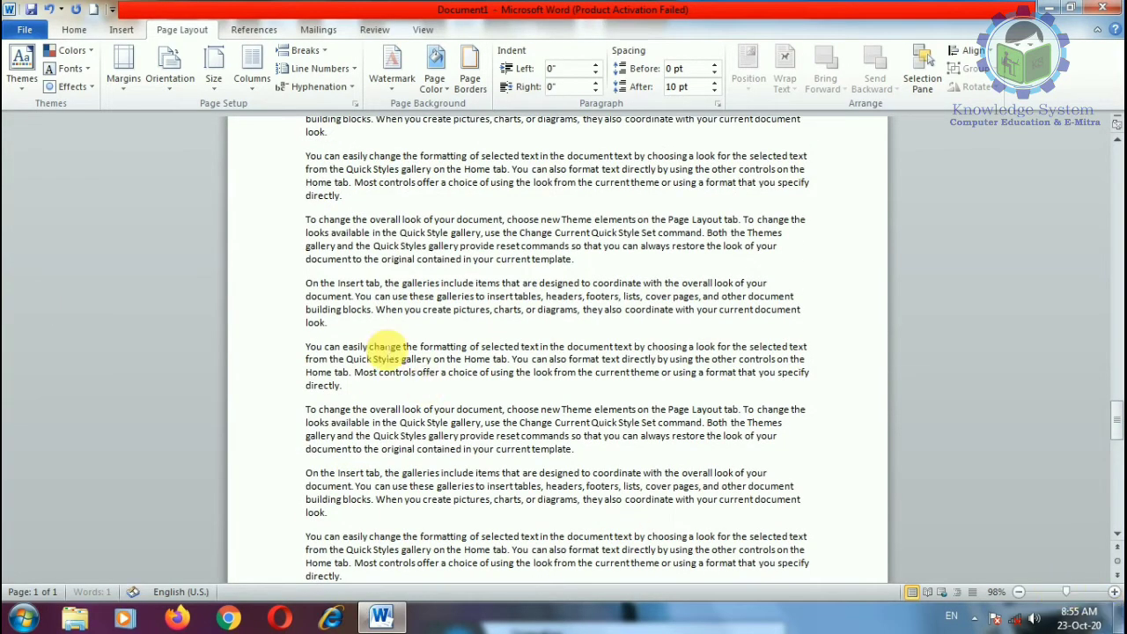
pyautogui.scroll(15, 388, 350)
pyautogui.scroll(10, 387, 349)
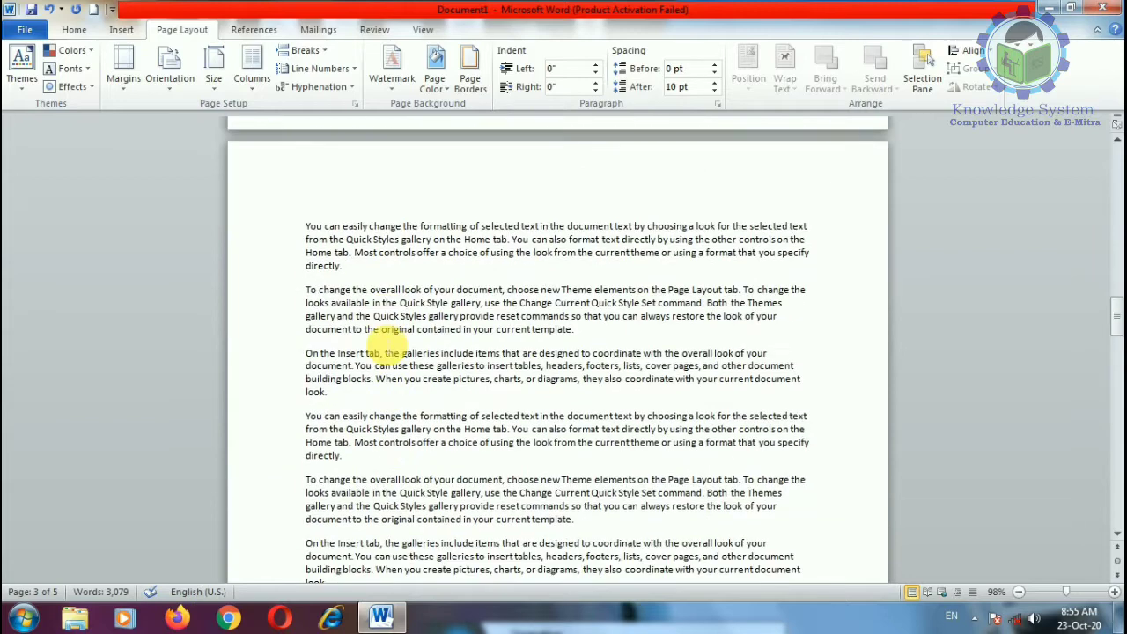
pyautogui.scroll(15, 618, 278)
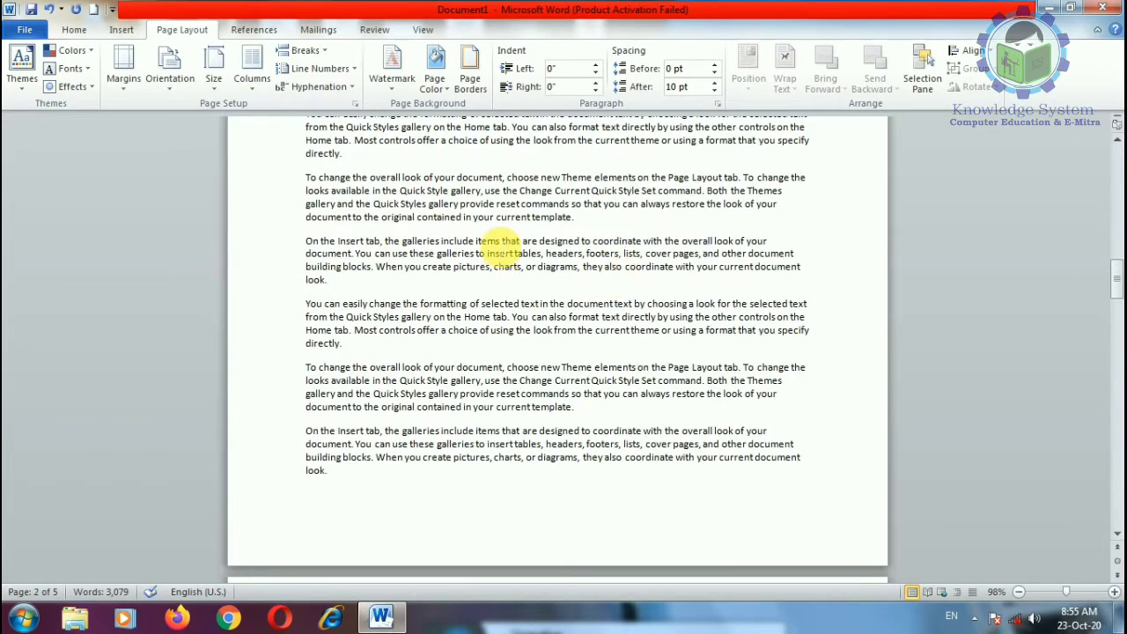
pyautogui.scroll(15, 603, 323)
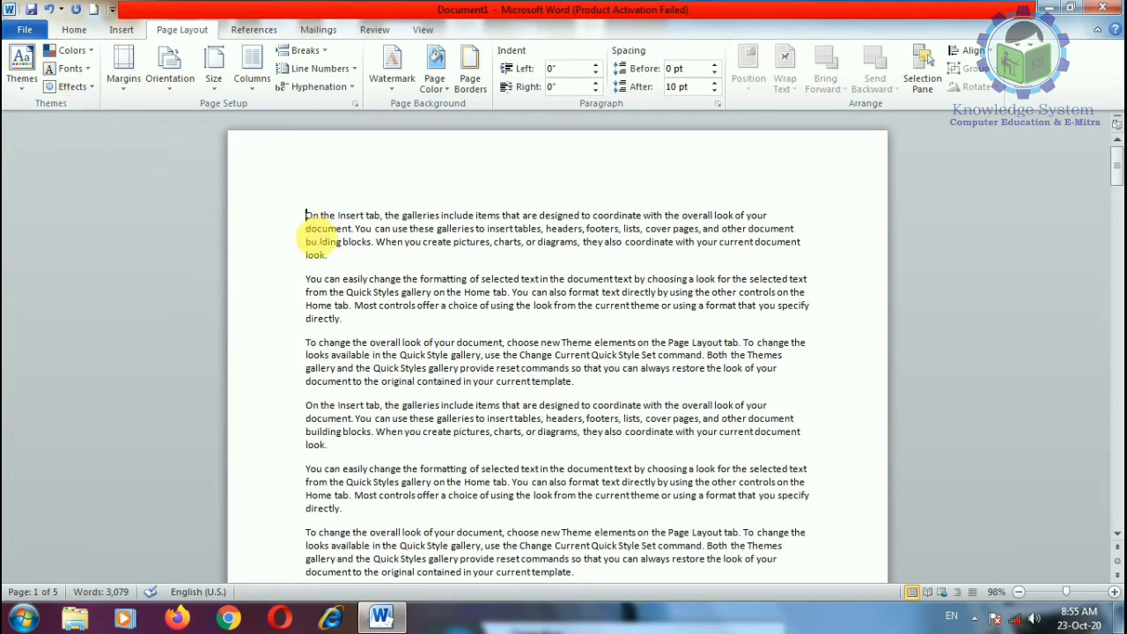
# Step: Select the first three sample paragraphs and apply Book Title from the Styles gallery
pyautogui.moveTo(306, 216); pyautogui.dragTo(613, 385)
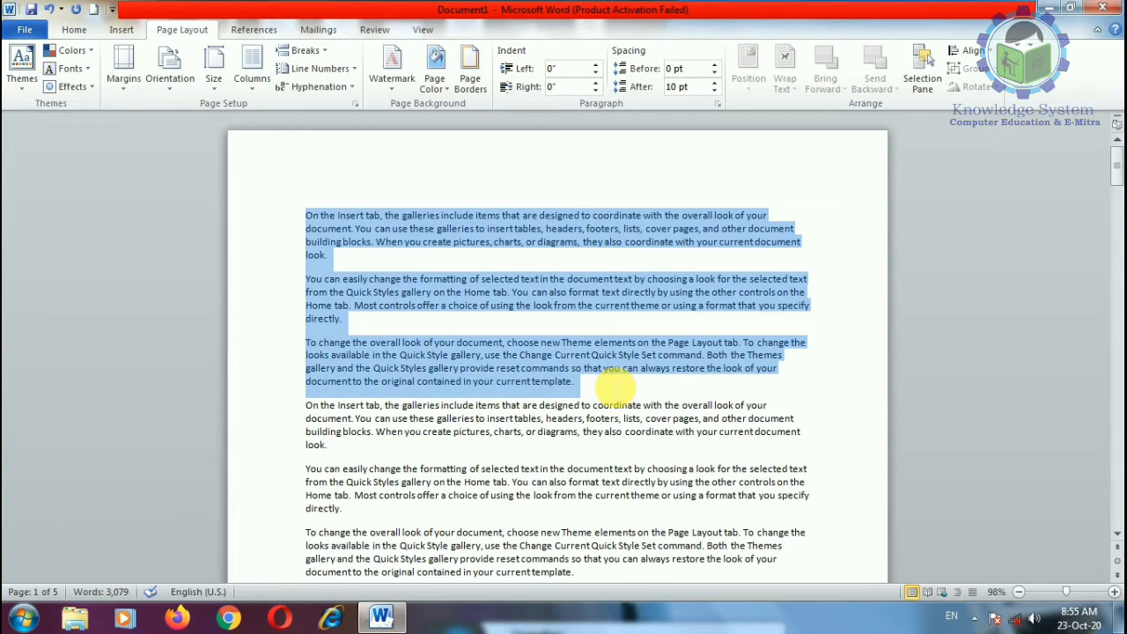
pyautogui.click(74, 30)
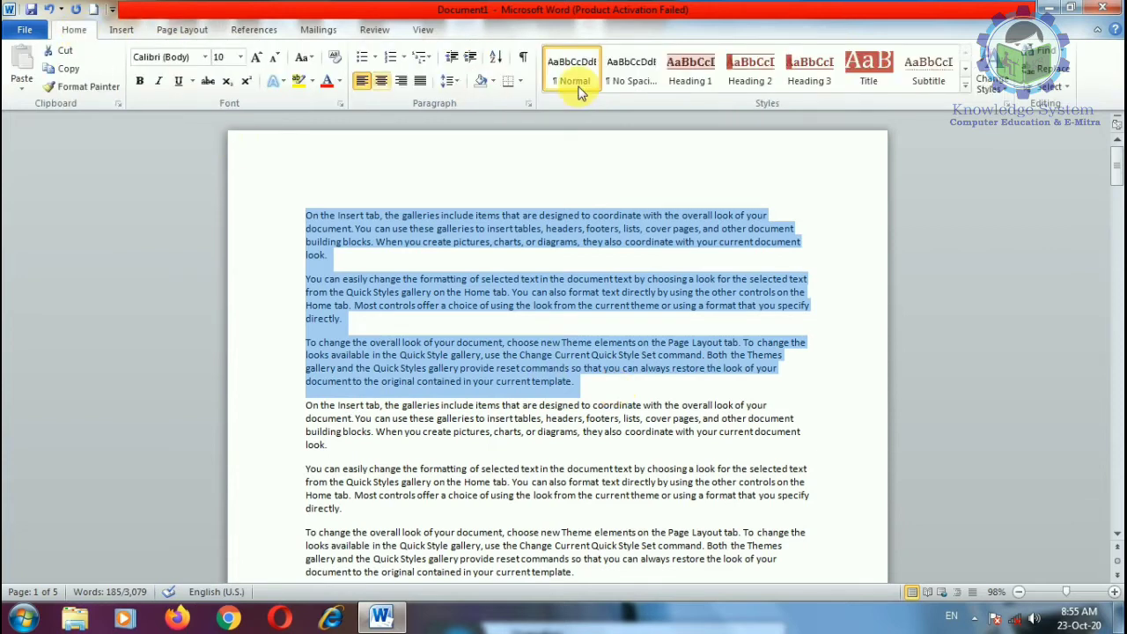
pyautogui.click(965, 90)
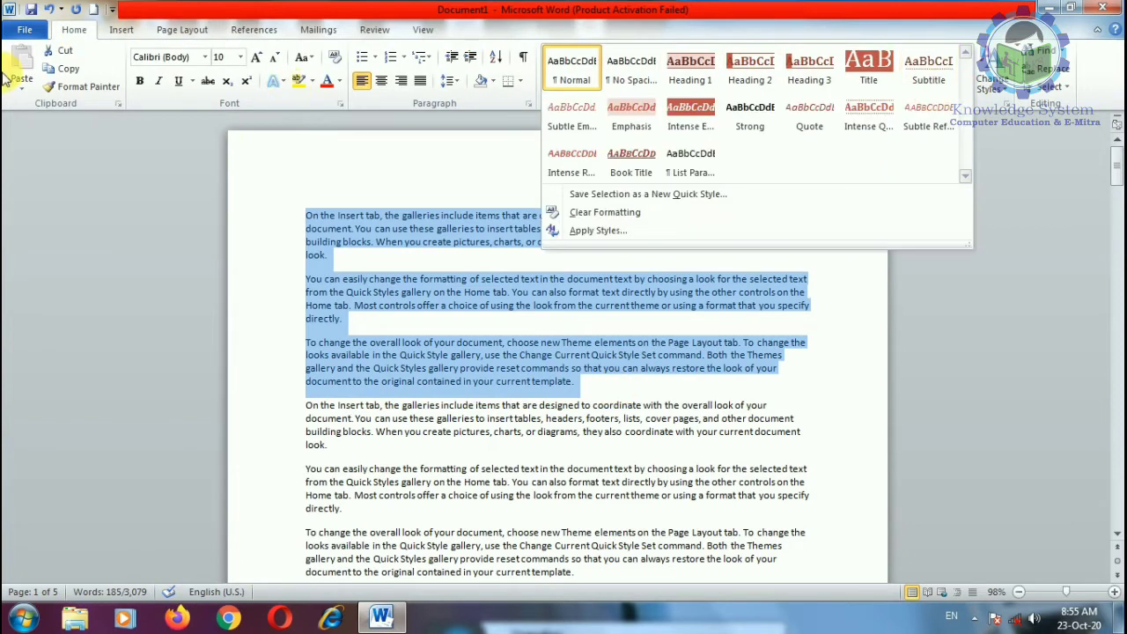
pyautogui.click(630, 158)
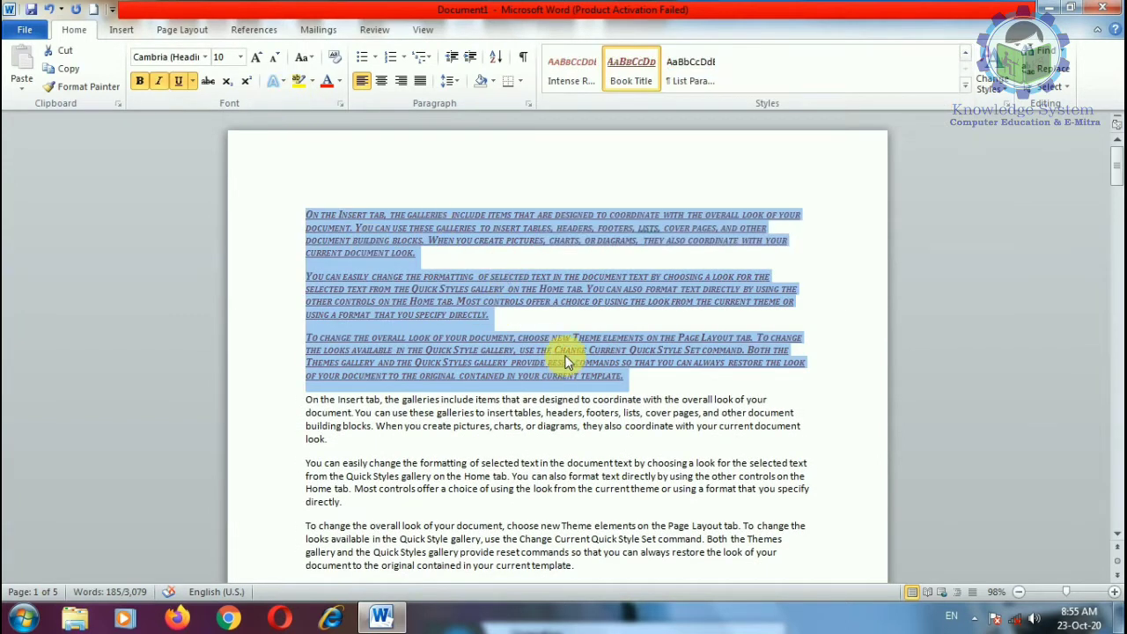
pyautogui.click(203, 31)
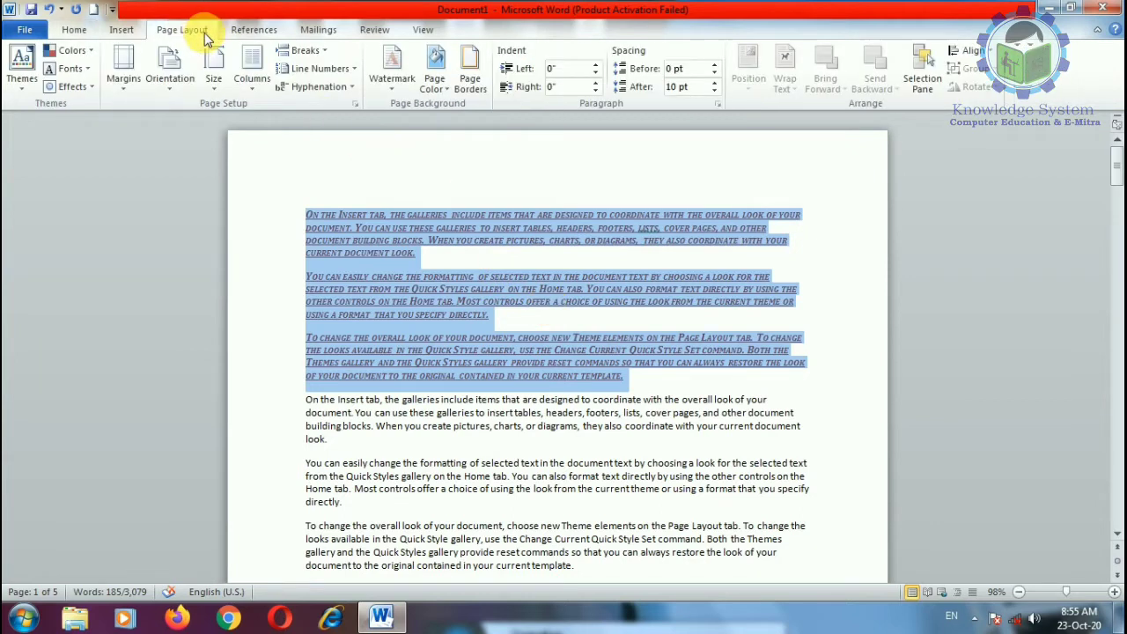
# Step: Apply the Essential theme from the Themes gallery
pyautogui.click(24, 86)
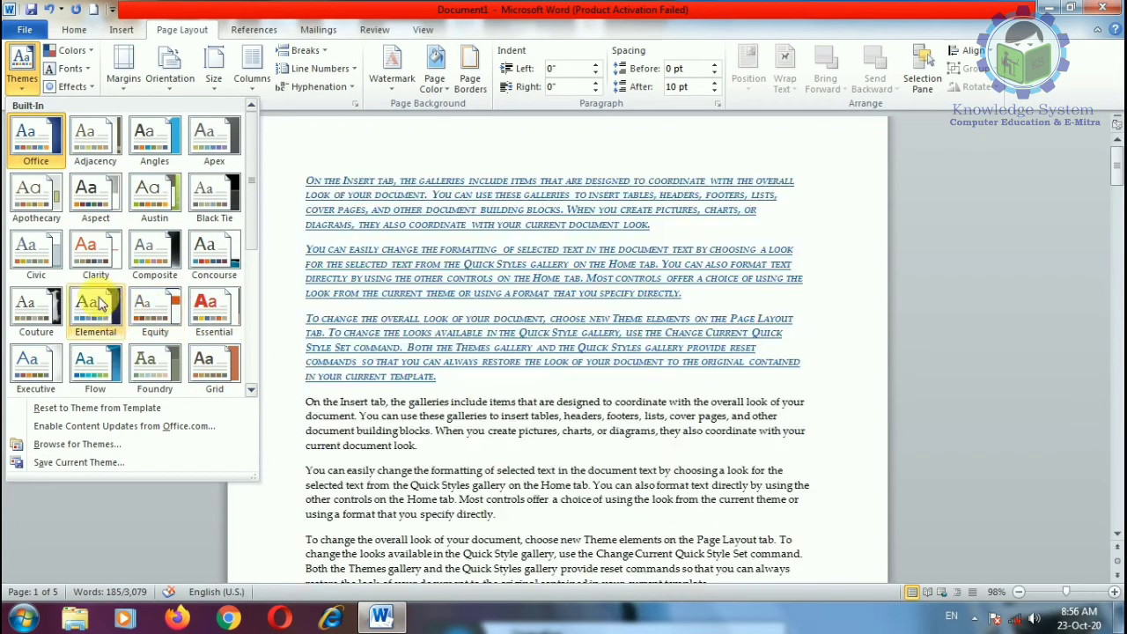
pyautogui.click(212, 307)
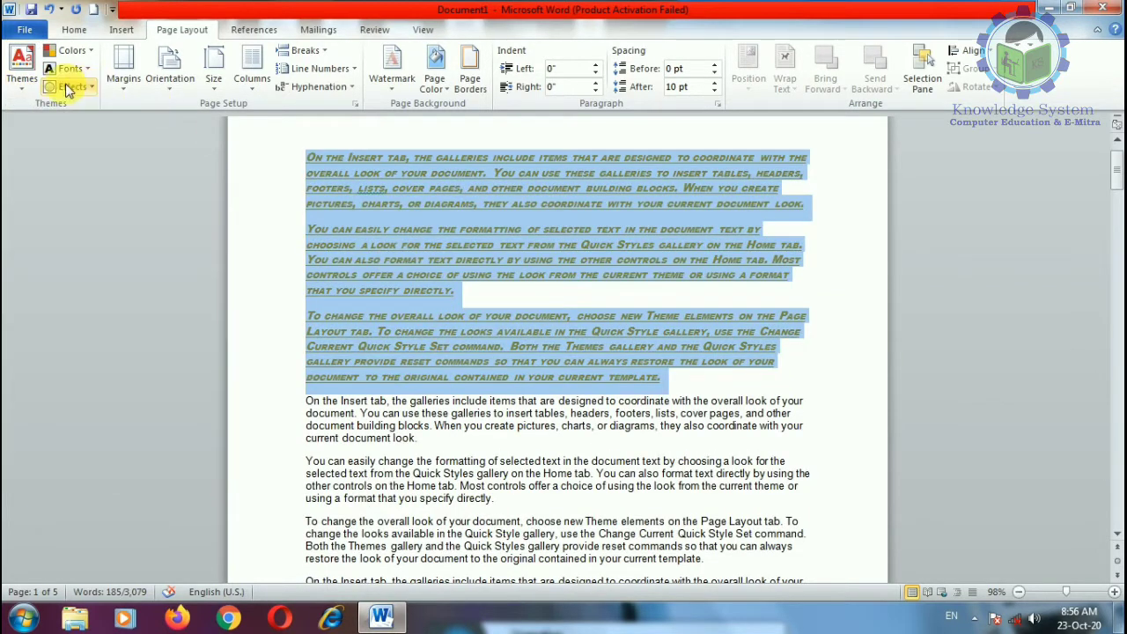
pyautogui.click(70, 51)
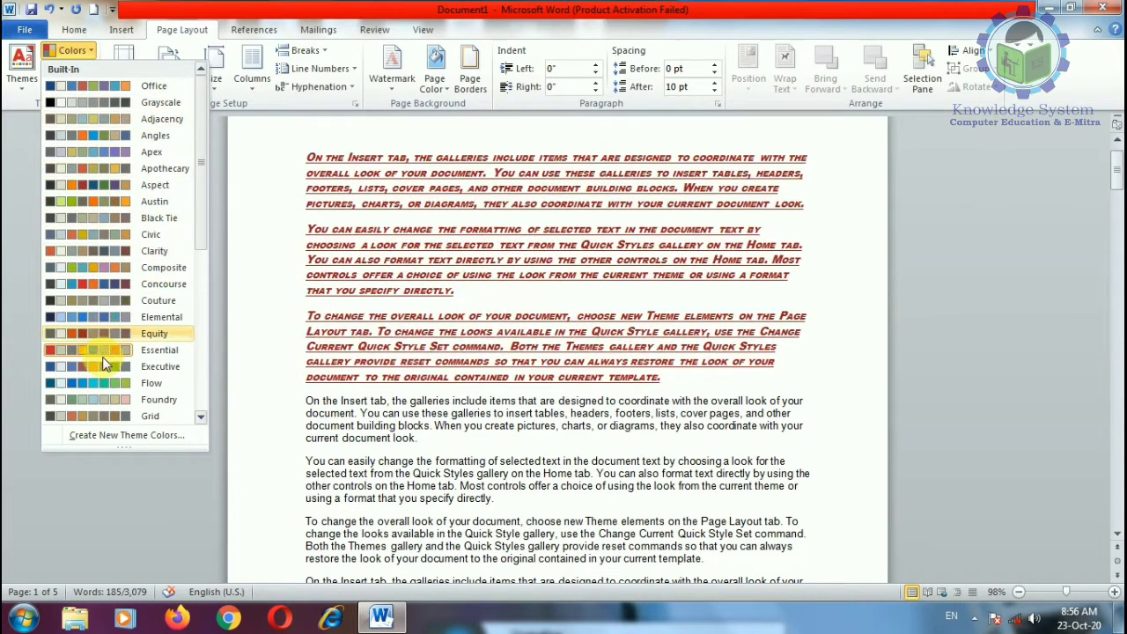
# Step: Switch the theme colours to Composite and browse the available theme font sets
pyautogui.scroll(-3, 104, 409)
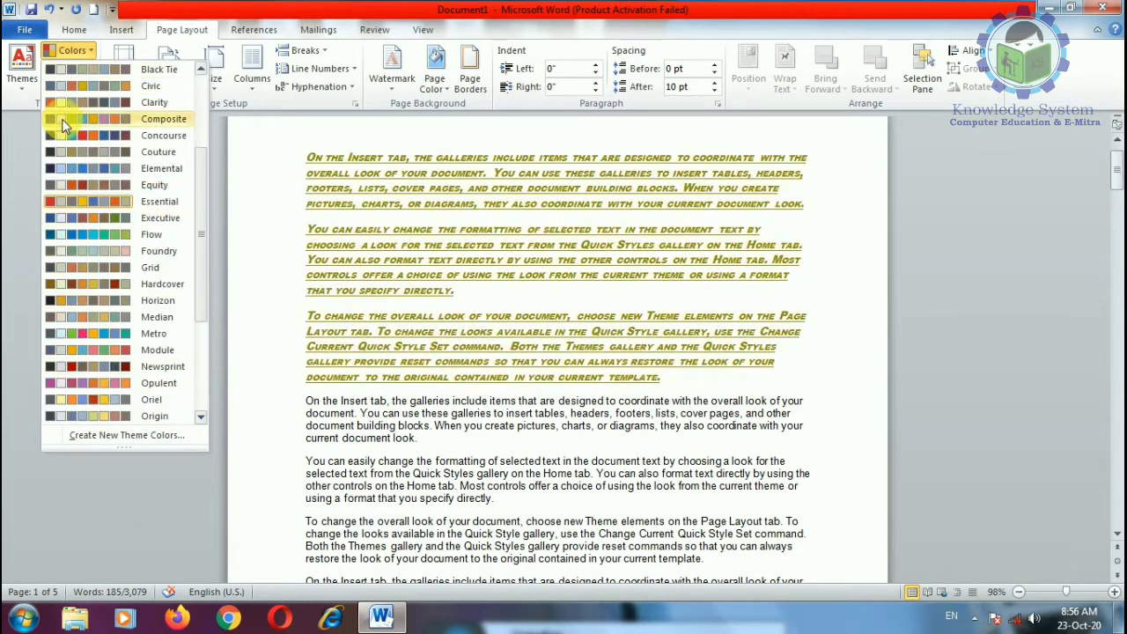
pyautogui.click(99, 118)
pyautogui.click(76, 73)
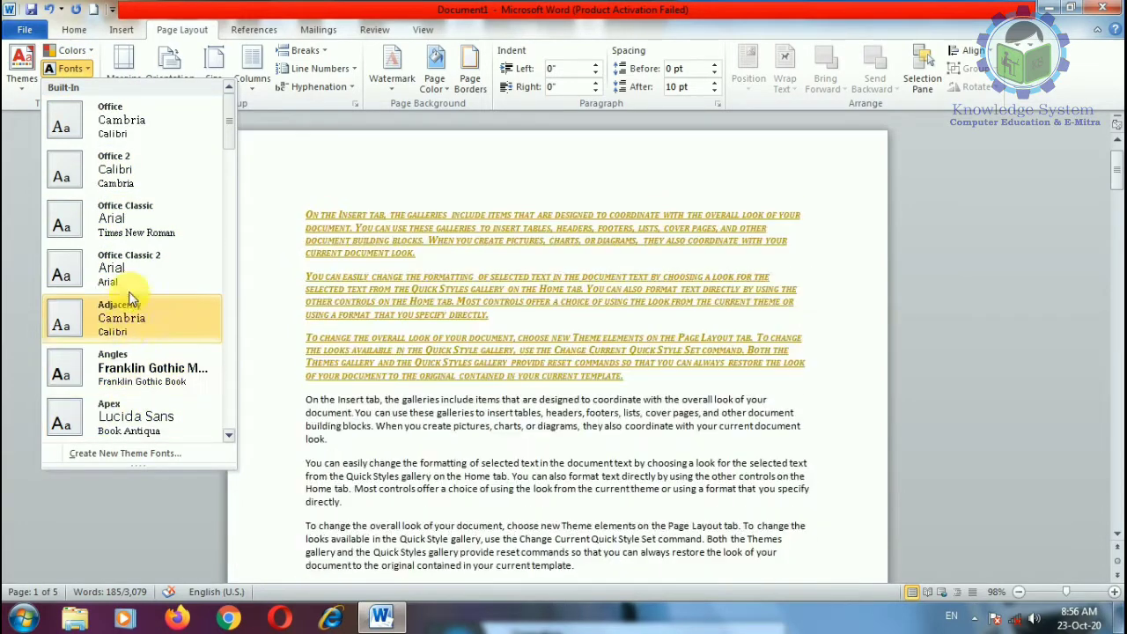
pyautogui.scroll(-5, 124, 370)
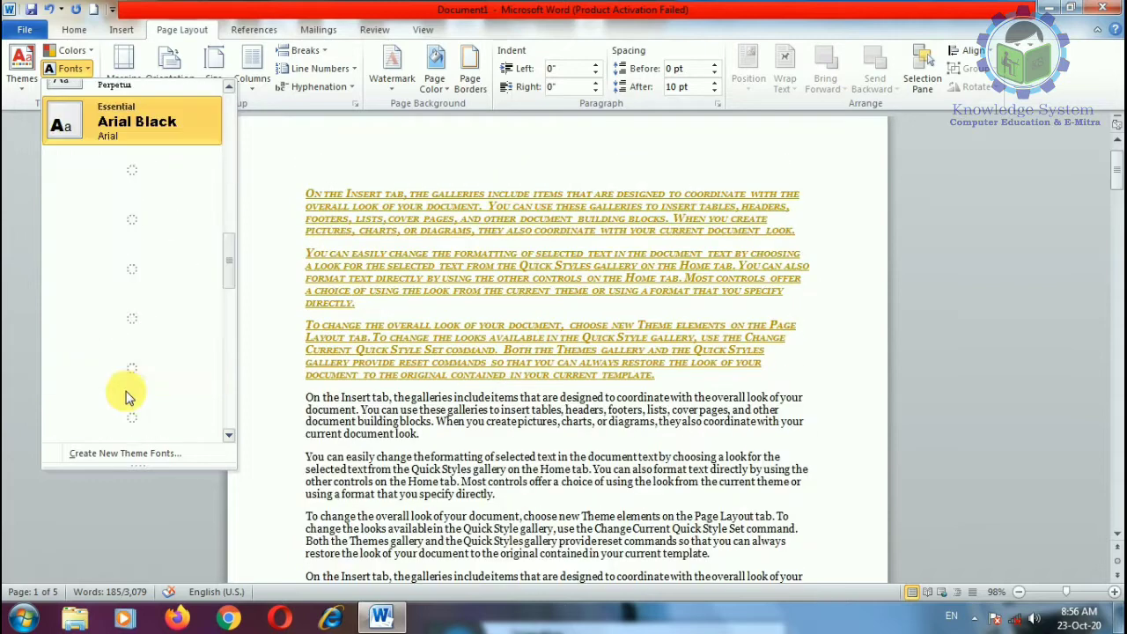
pyautogui.scroll(6, 123, 253)
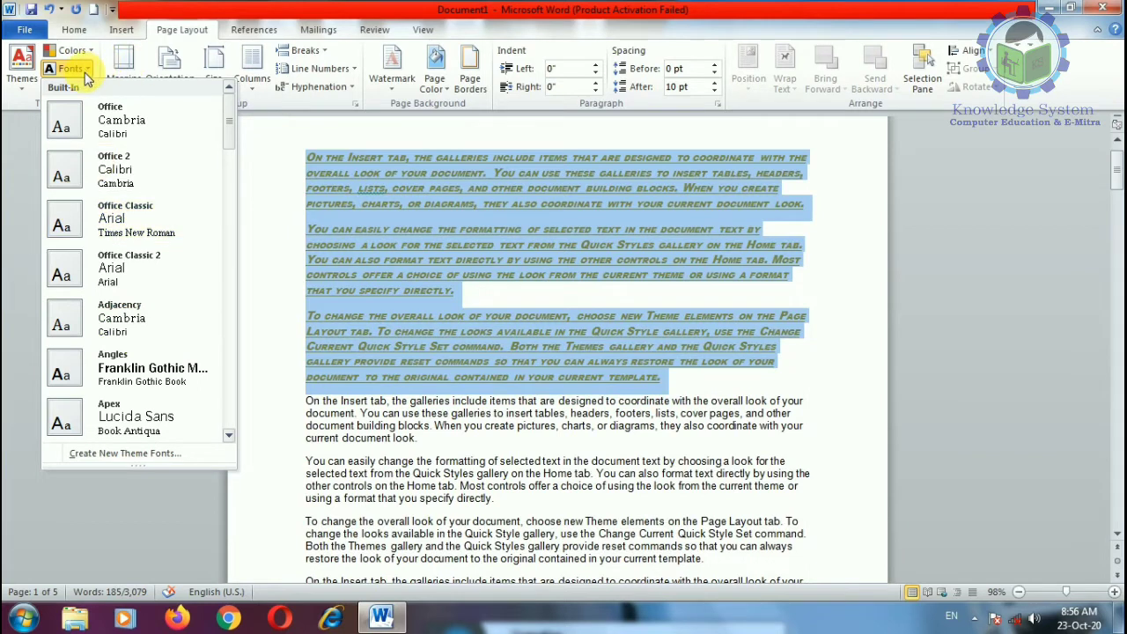
# Step: Dismiss the Fonts, Effects and Themes galleries without changing anything, keeping Essential applied
pyautogui.click(269, 226)
pyautogui.click(72, 87)
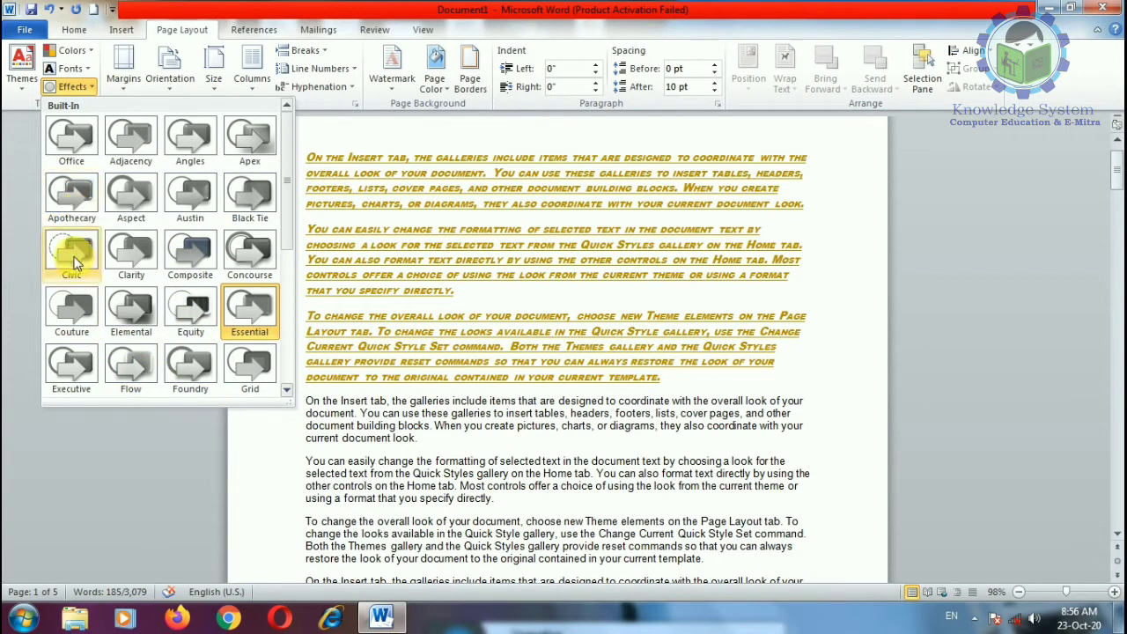
pyautogui.click(388, 414)
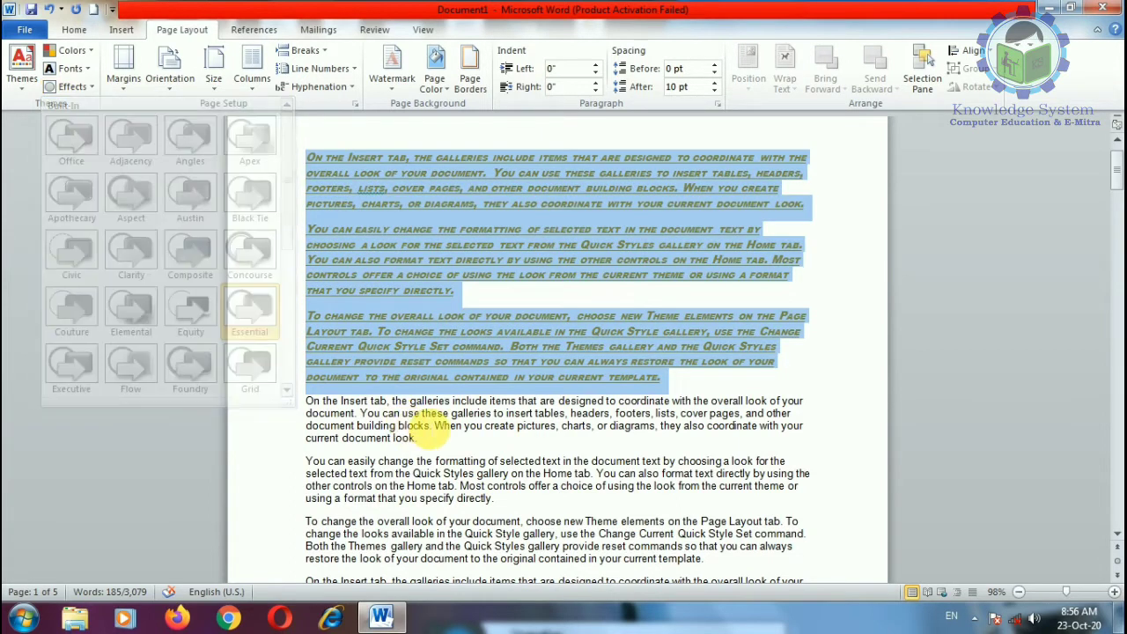
pyautogui.click(793, 402)
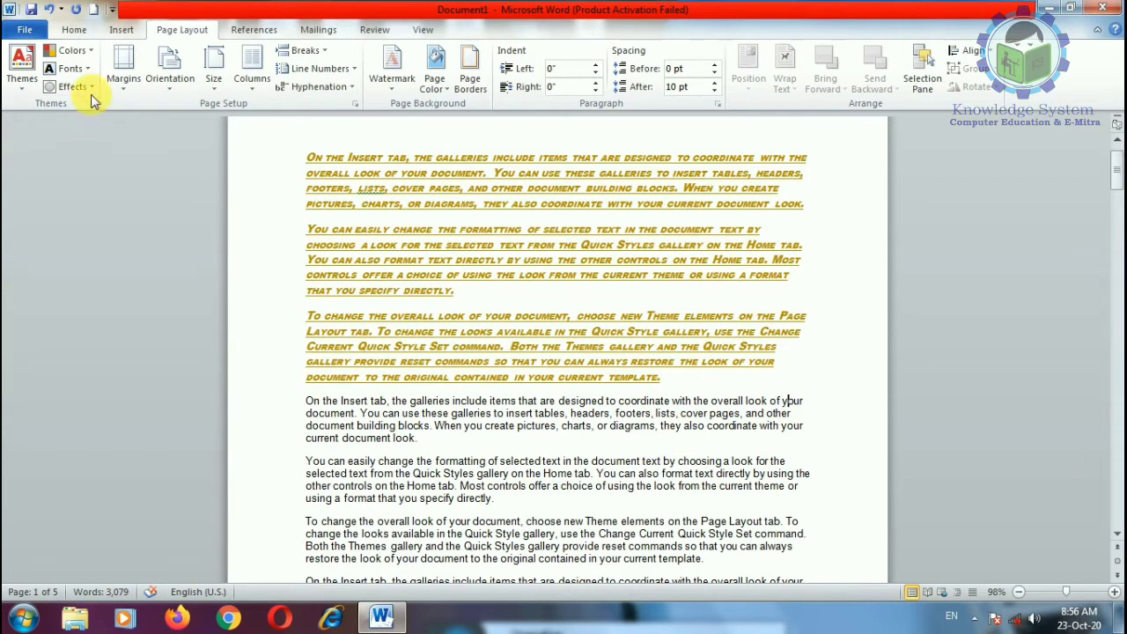
pyautogui.click(22, 74)
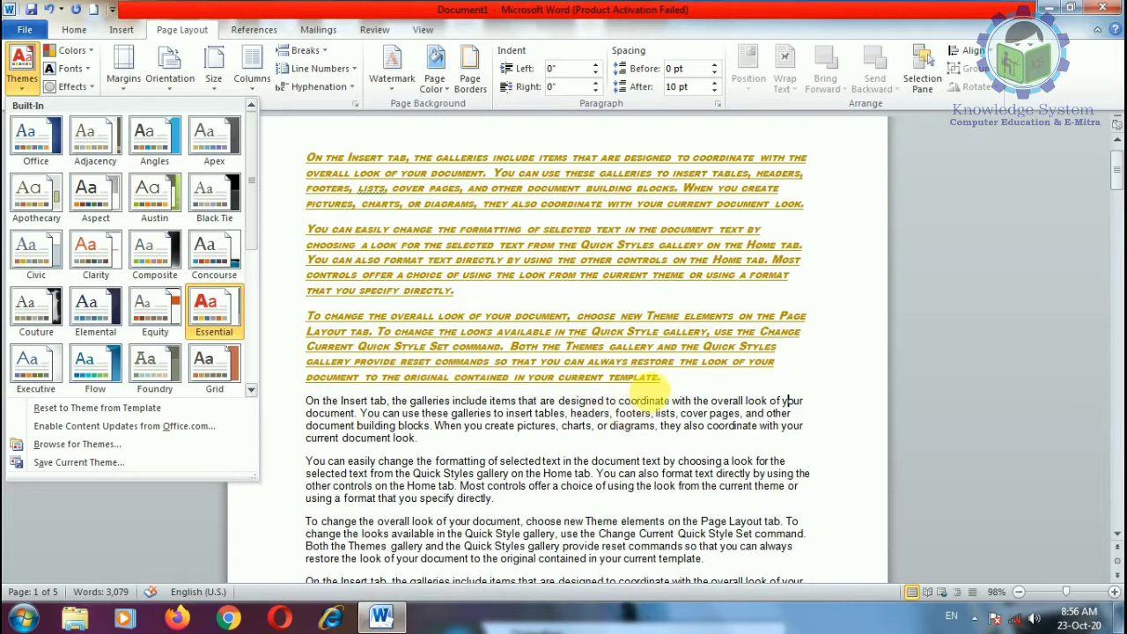
pyautogui.click(710, 388)
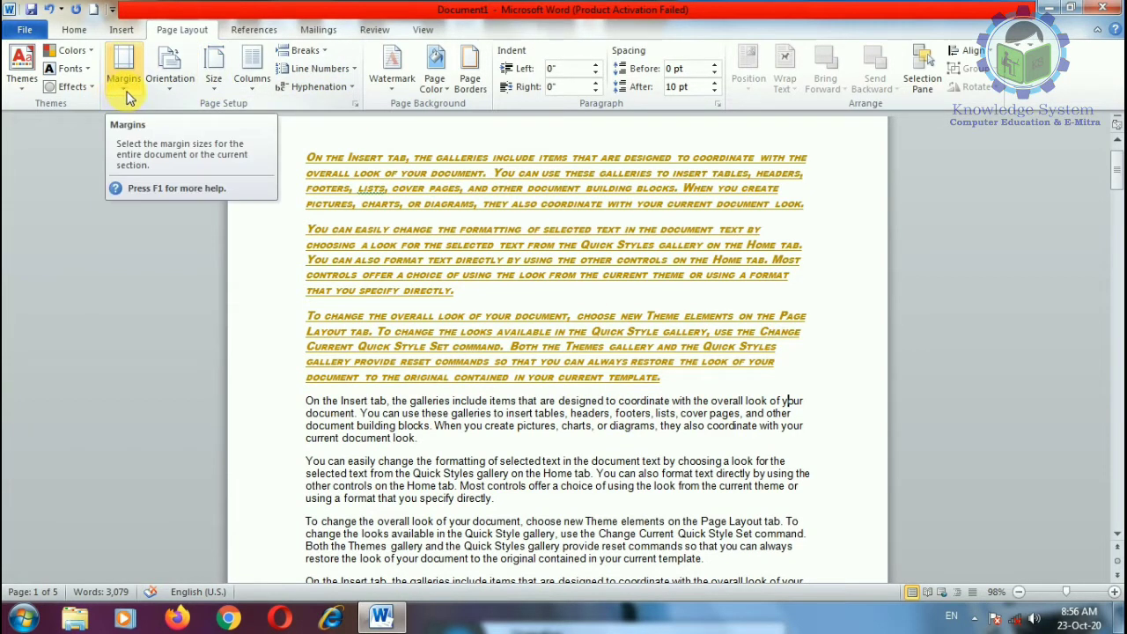
# Step: Undo the styling and regenerate plain sample paragraphs with =rand(50)
pyautogui.hotkey('ctrl', 'z')
pyautogui.hotkey('ctrl', 'z')
pyautogui.hotkey('ctrl', 'z')
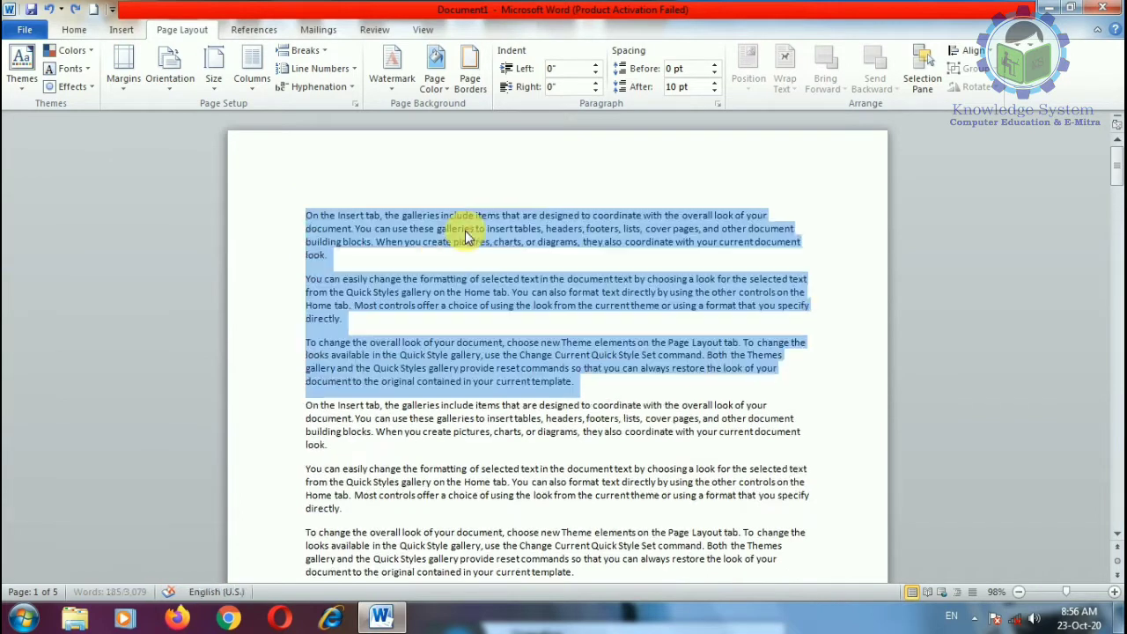
pyautogui.press('Return')
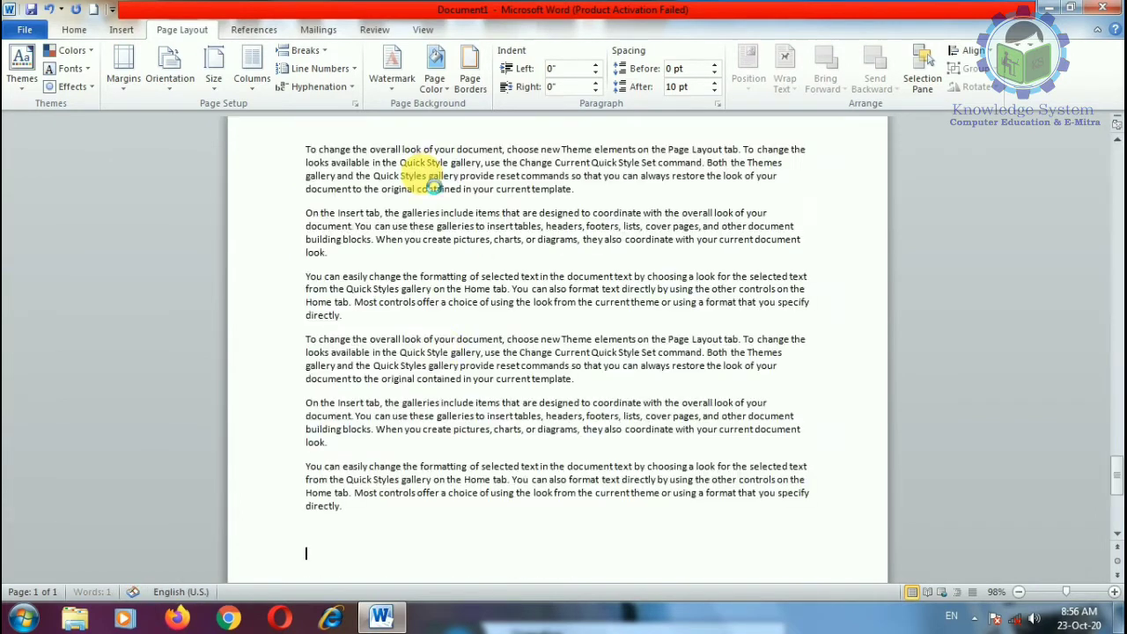
pyautogui.scroll(-15, 473, 402)
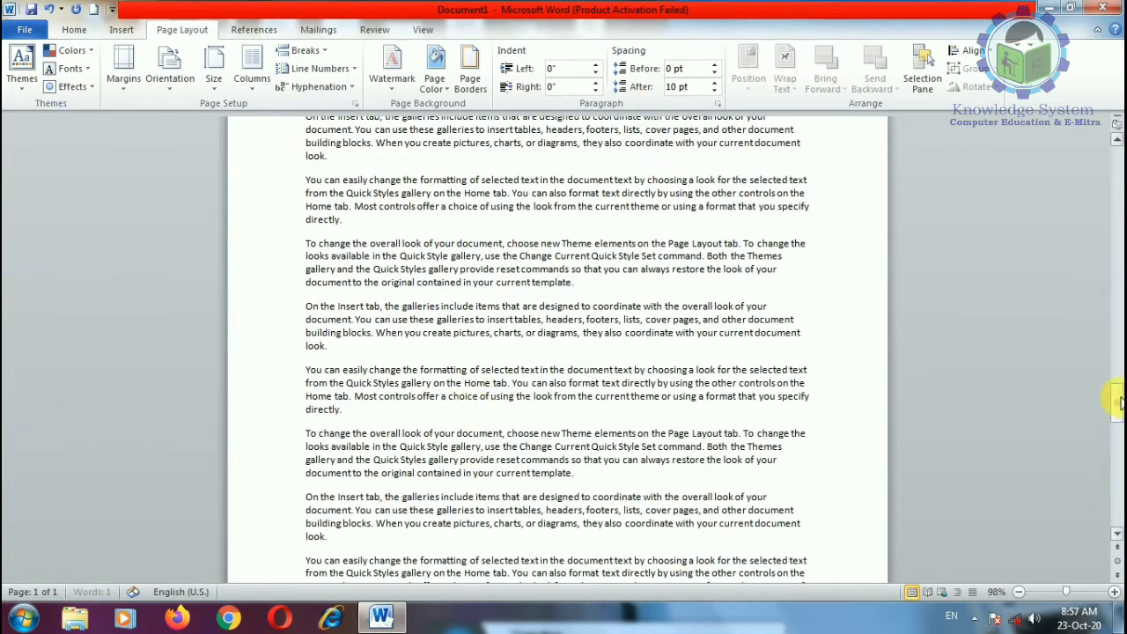
pyautogui.moveTo(1115, 400); pyautogui.dragTo(1105, 149)
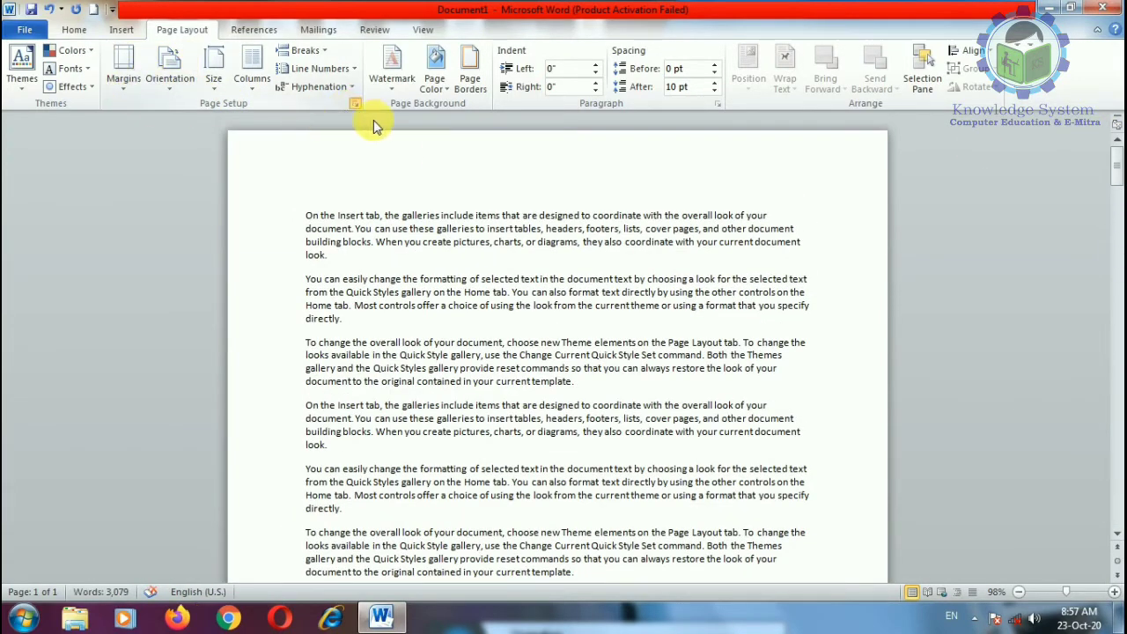
# Step: Try the Narrow margins preset, then switch back to Normal margins
pyautogui.click(355, 104)
pyautogui.click(697, 496)
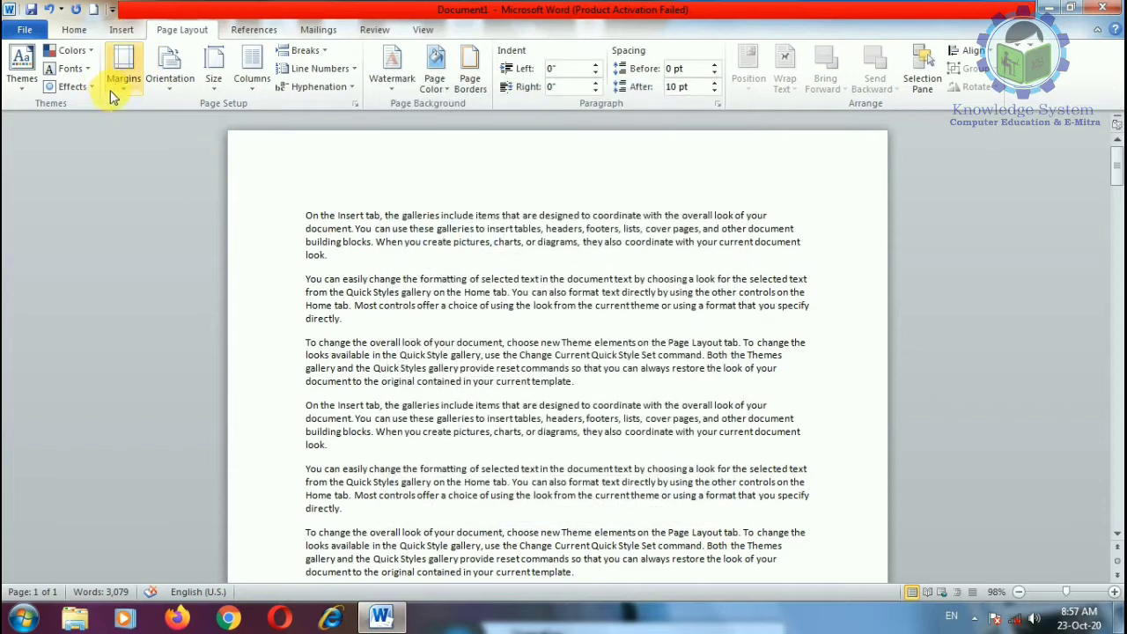
pyautogui.click(119, 83)
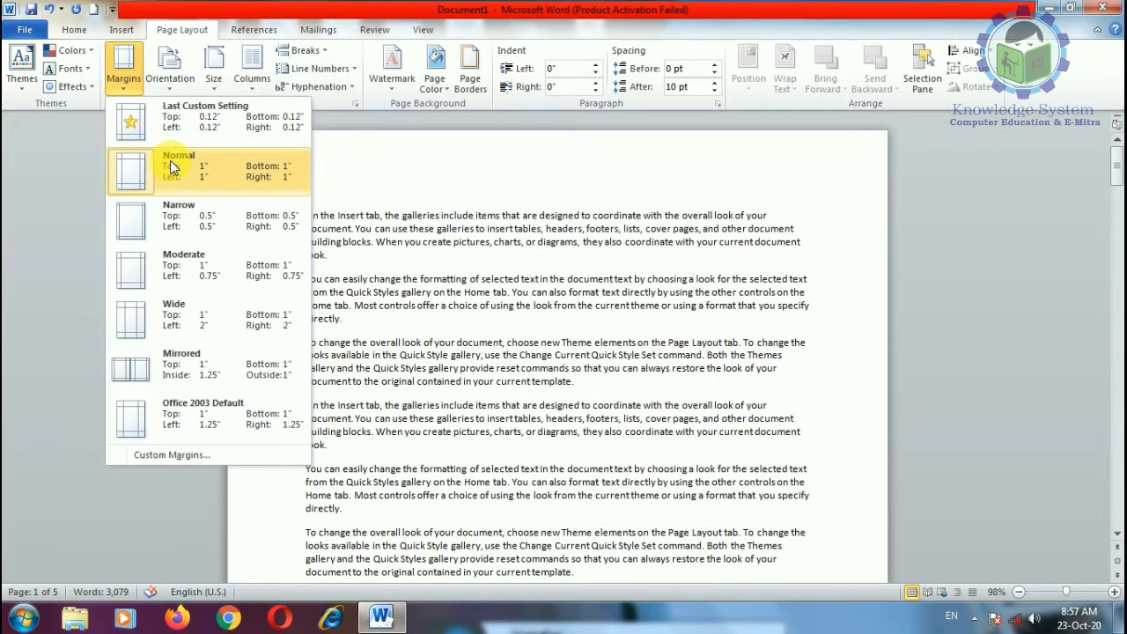
pyautogui.click(170, 216)
pyautogui.scroll(-15, 269, 250)
pyautogui.scroll(10, 268, 251)
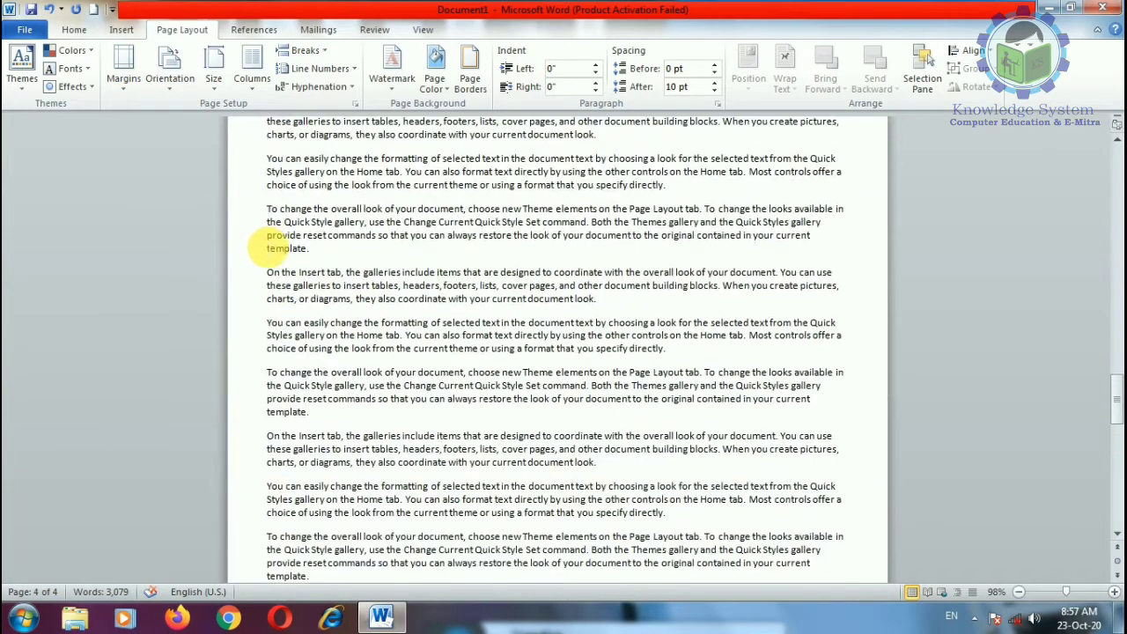
pyautogui.click(123, 72)
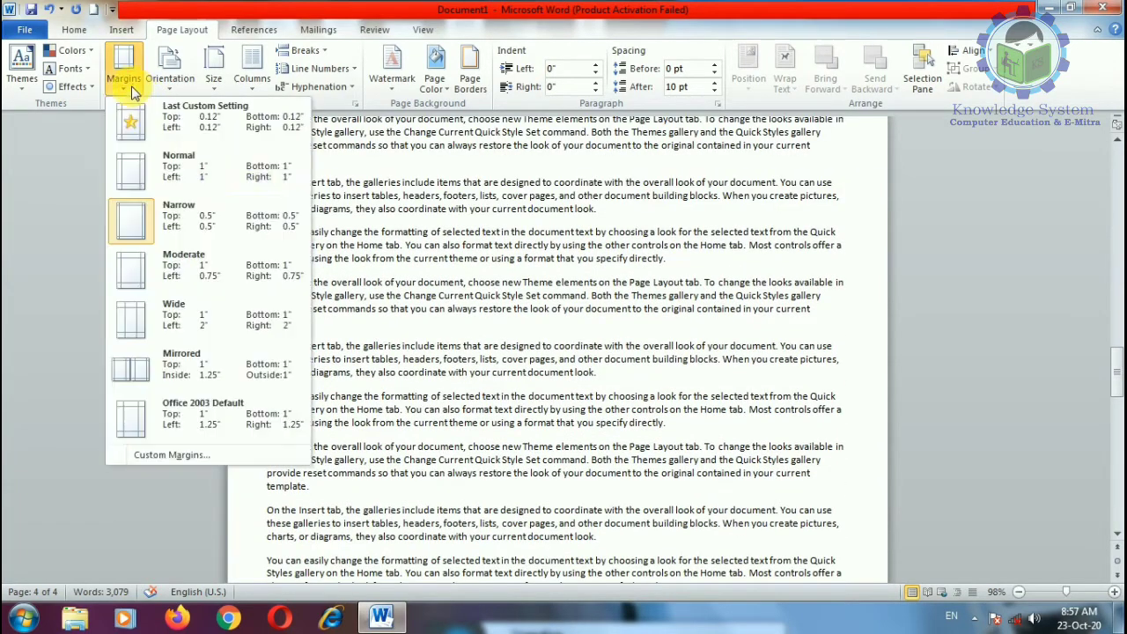
pyautogui.click(178, 175)
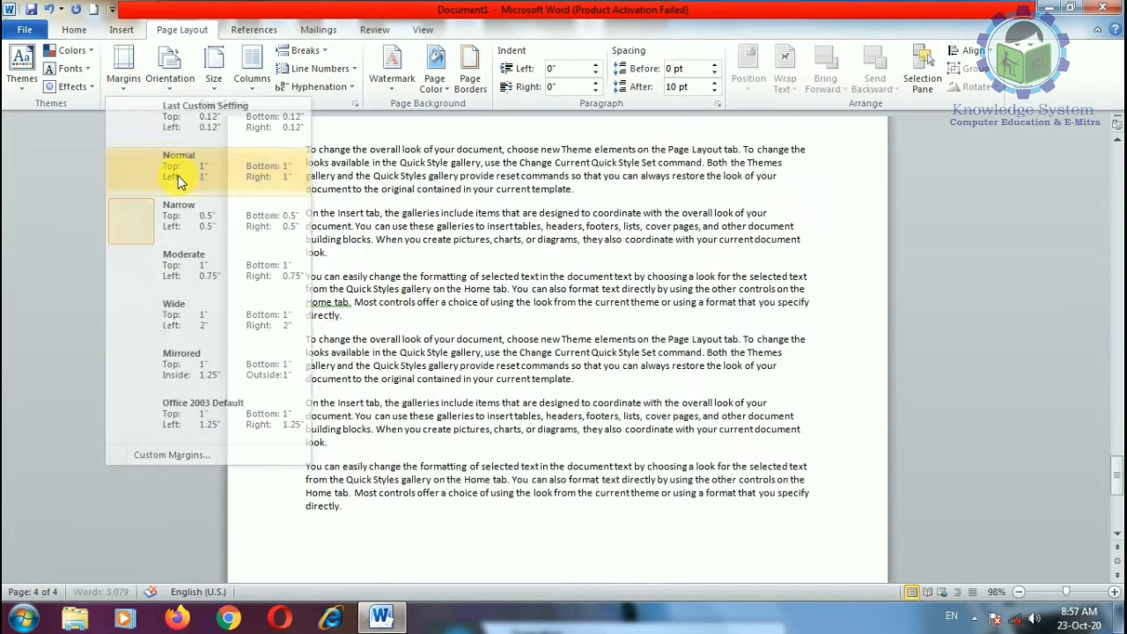
# Step: Reapply the Narrow margins preset and scroll back to the top of the document
pyautogui.click(37, 595)
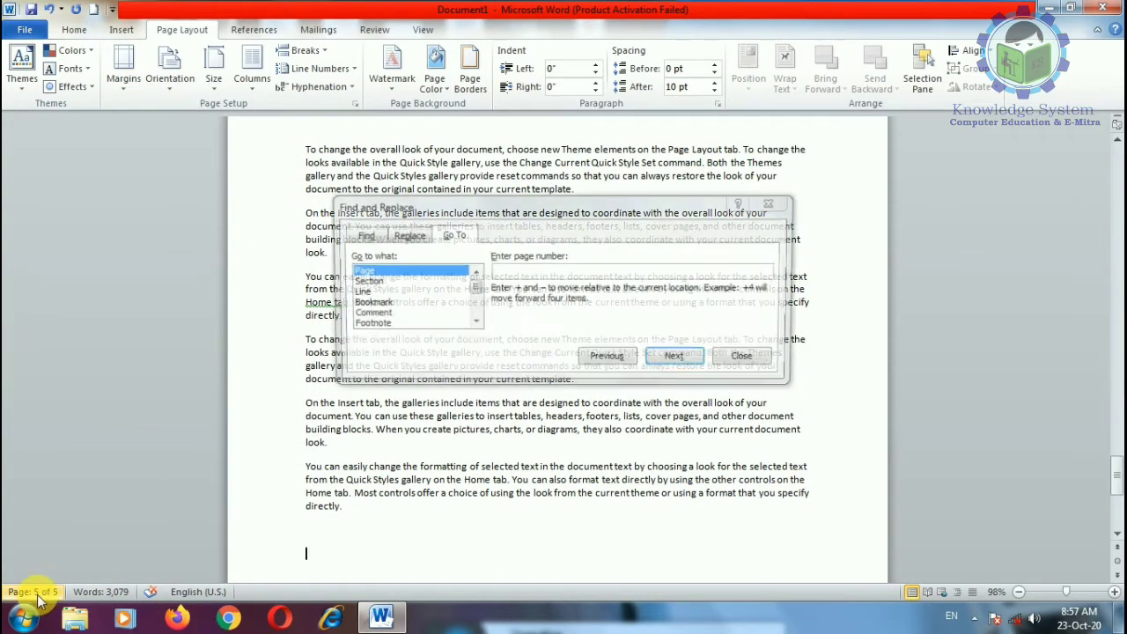
pyautogui.click(757, 359)
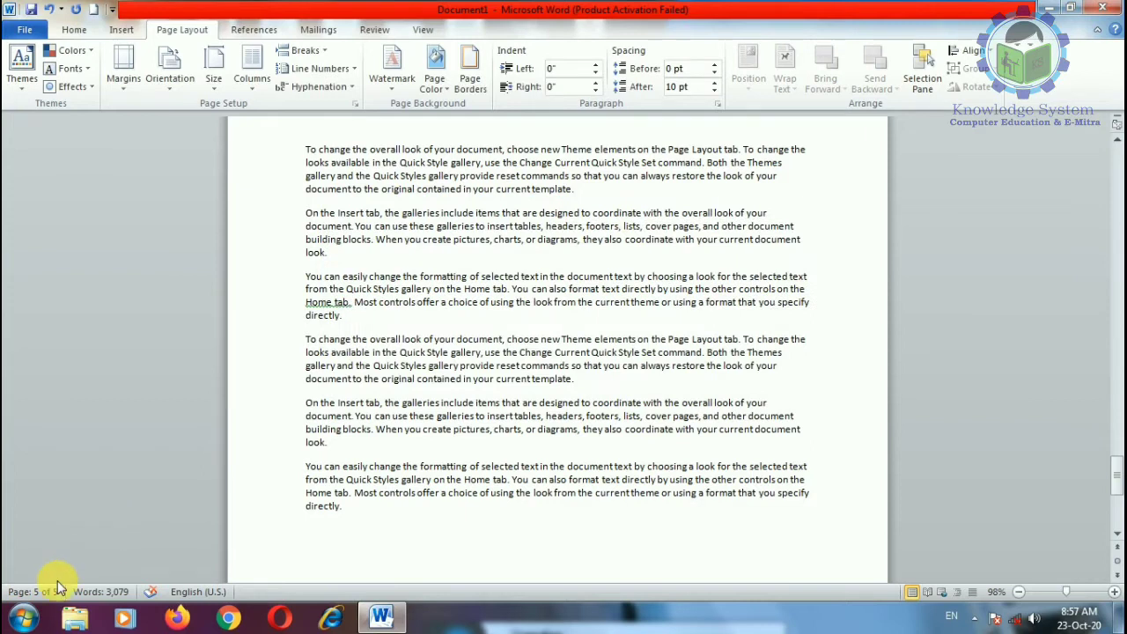
pyautogui.scroll(-1, 398, 527)
pyautogui.scroll(13, 398, 519)
pyautogui.scroll(-6, 272, 448)
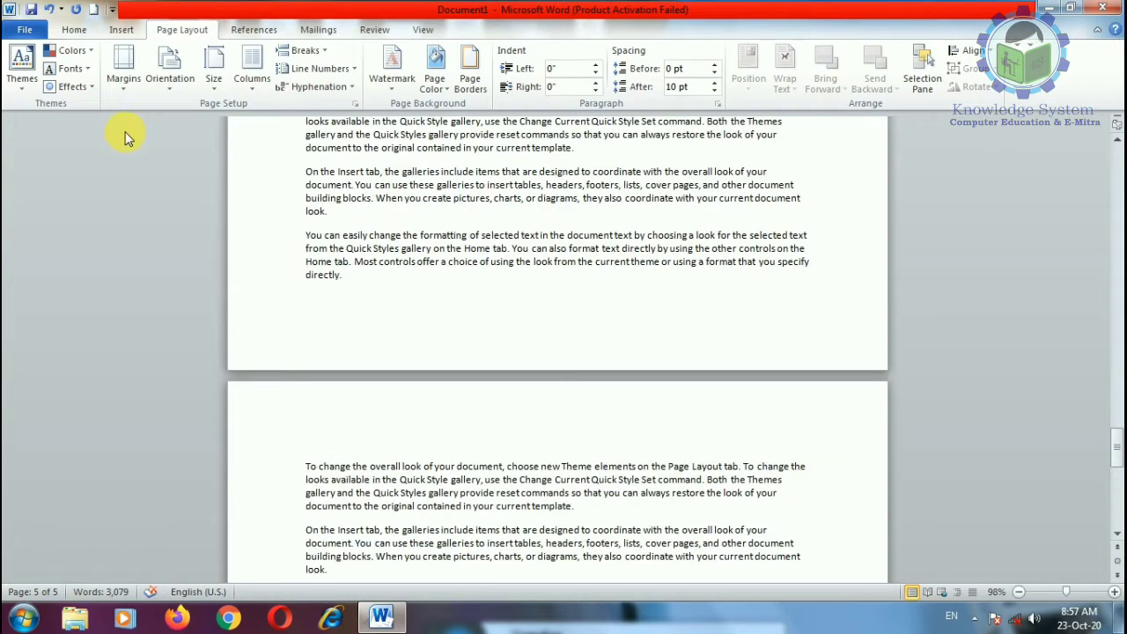
pyautogui.click(124, 70)
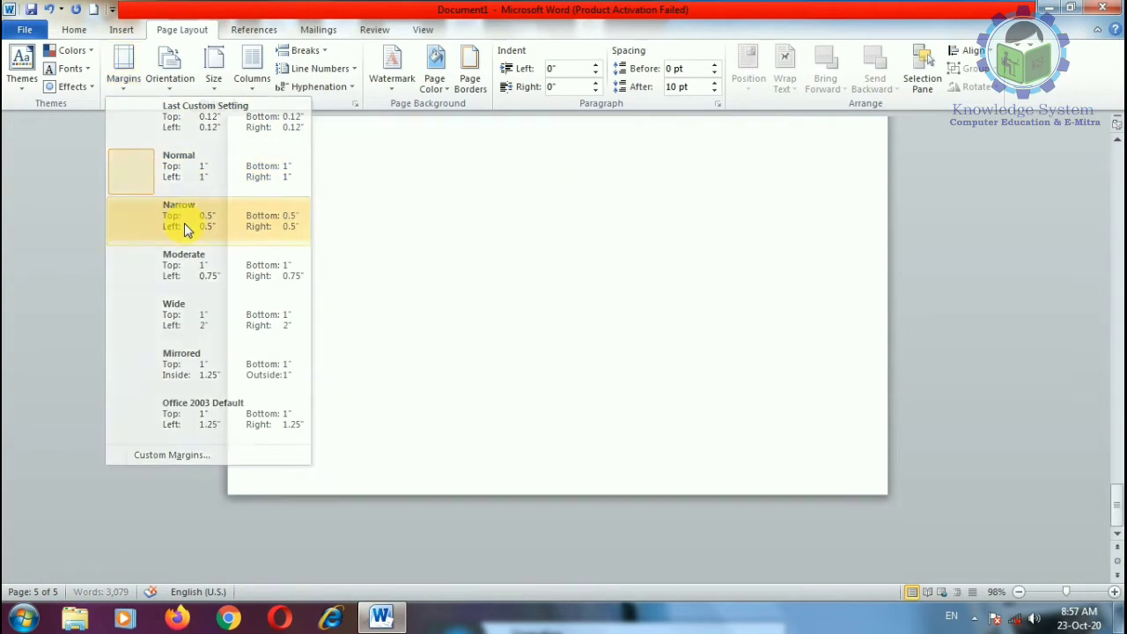
pyautogui.click(184, 223)
pyautogui.scroll(2, 392, 308)
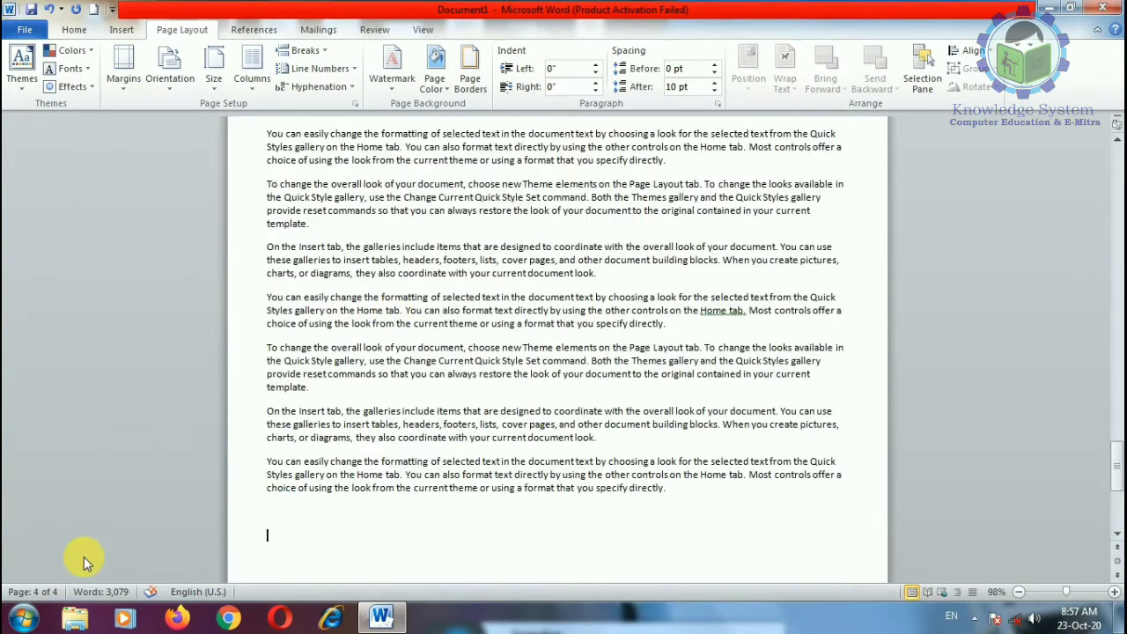
pyautogui.scroll(2, 528, 379)
pyautogui.scroll(20, 528, 378)
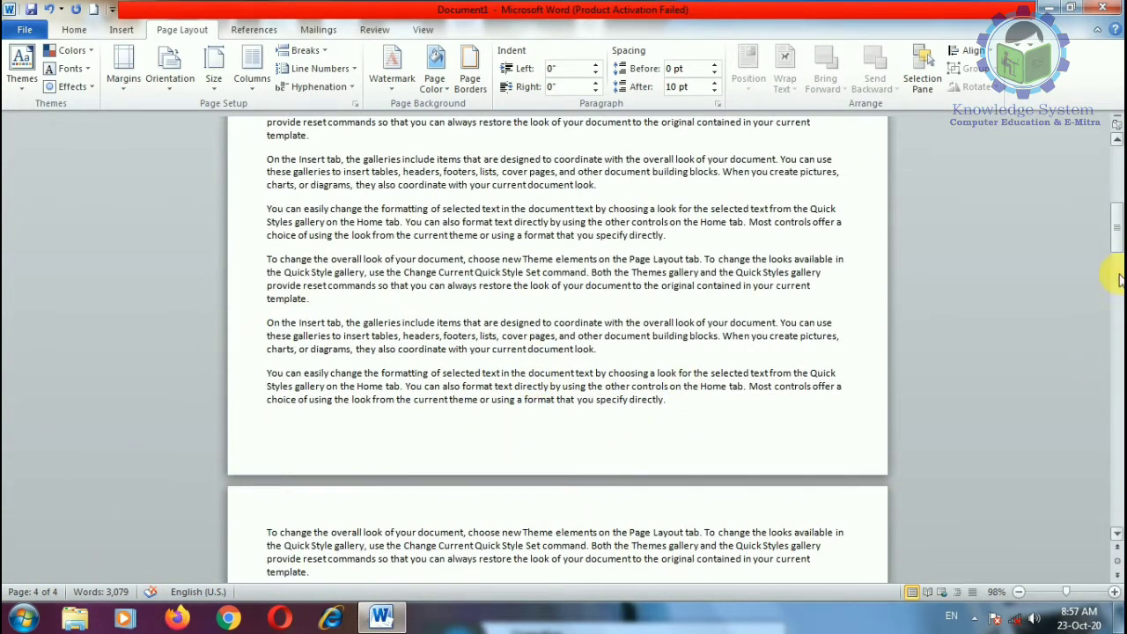
pyautogui.moveTo(1114, 243); pyautogui.dragTo(1115, 185)
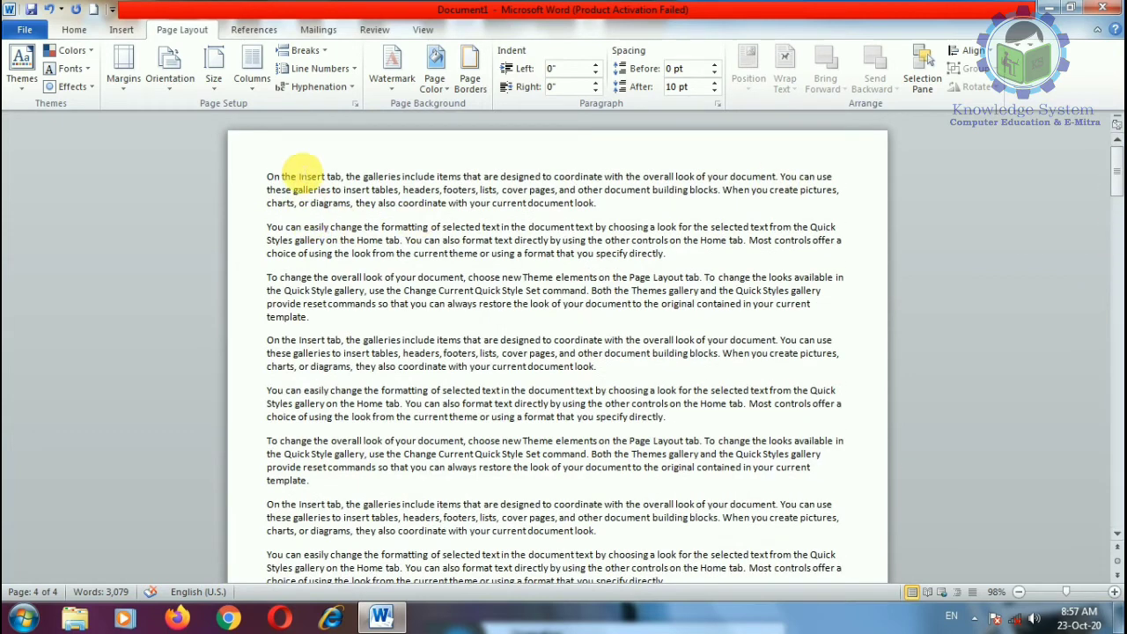
# Step: On page 1, try Wide and Normal margins, finishing on Narrow 0.5-inch margins
pyautogui.click(300, 171)
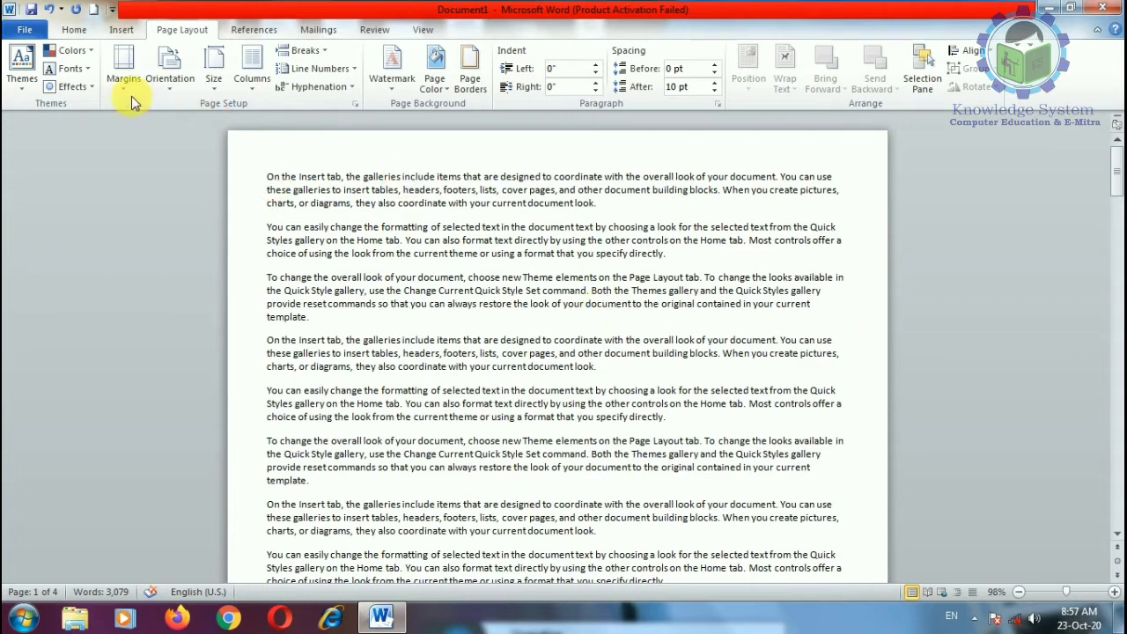
pyautogui.click(124, 75)
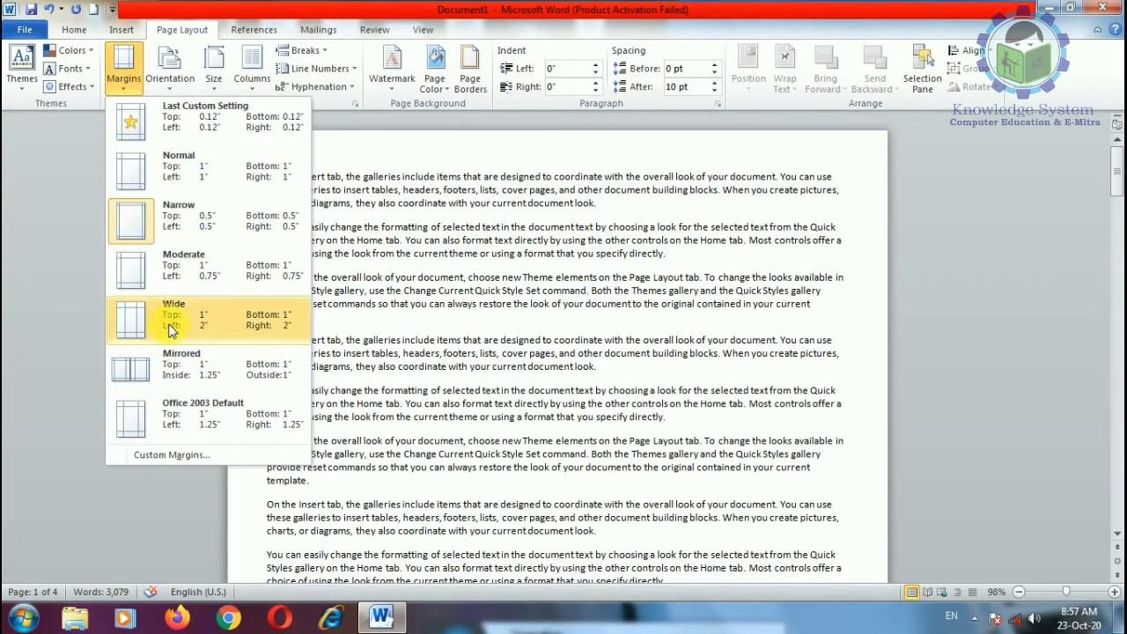
pyautogui.click(176, 315)
pyautogui.click(124, 75)
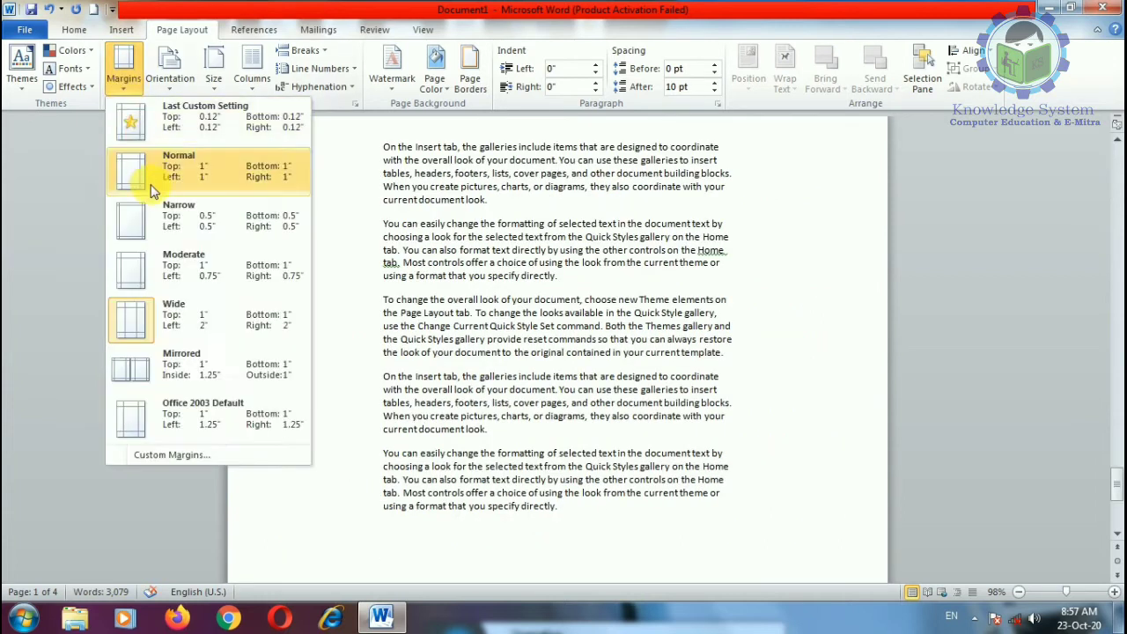
pyautogui.click(176, 168)
pyautogui.click(124, 75)
pyautogui.click(170, 218)
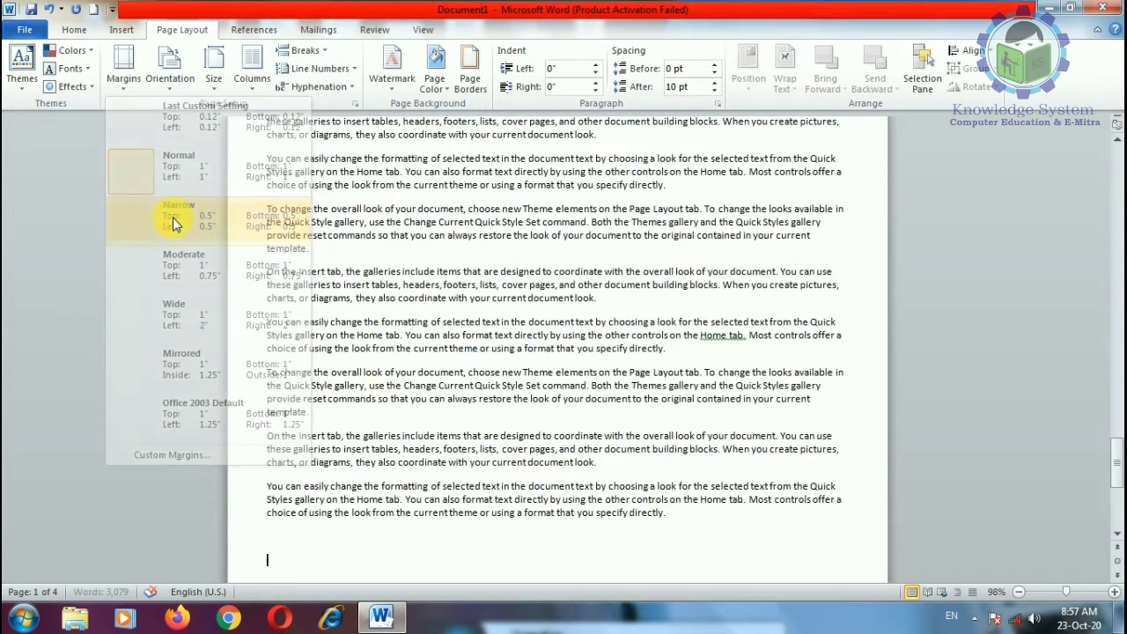
pyautogui.scroll(-15, 378, 397)
pyautogui.scroll(1, 385, 395)
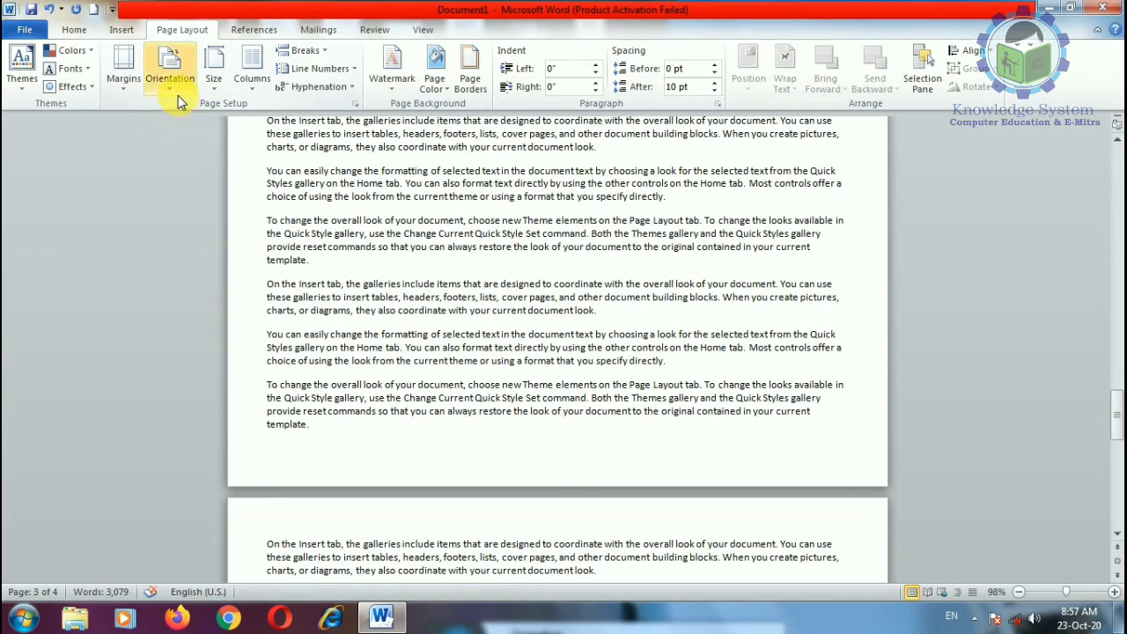
pyautogui.click(122, 86)
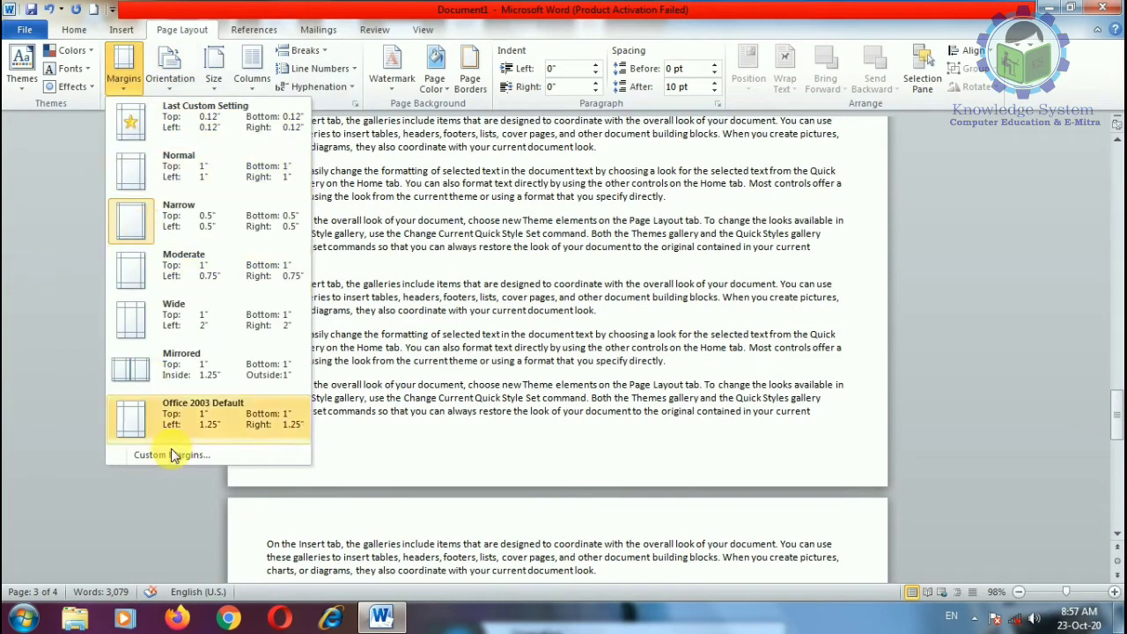
# Step: In Custom Margins, set the top, bottom, left and right margins to 0"
pyautogui.click(179, 458)
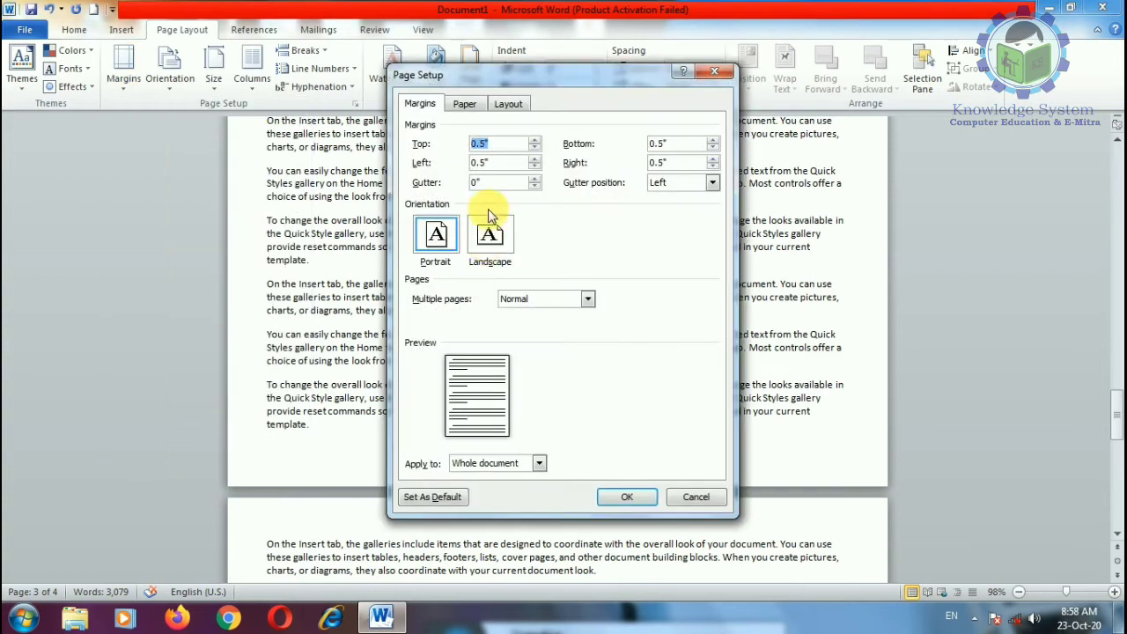
pyautogui.moveTo(436, 80); pyautogui.dragTo(236, 79)
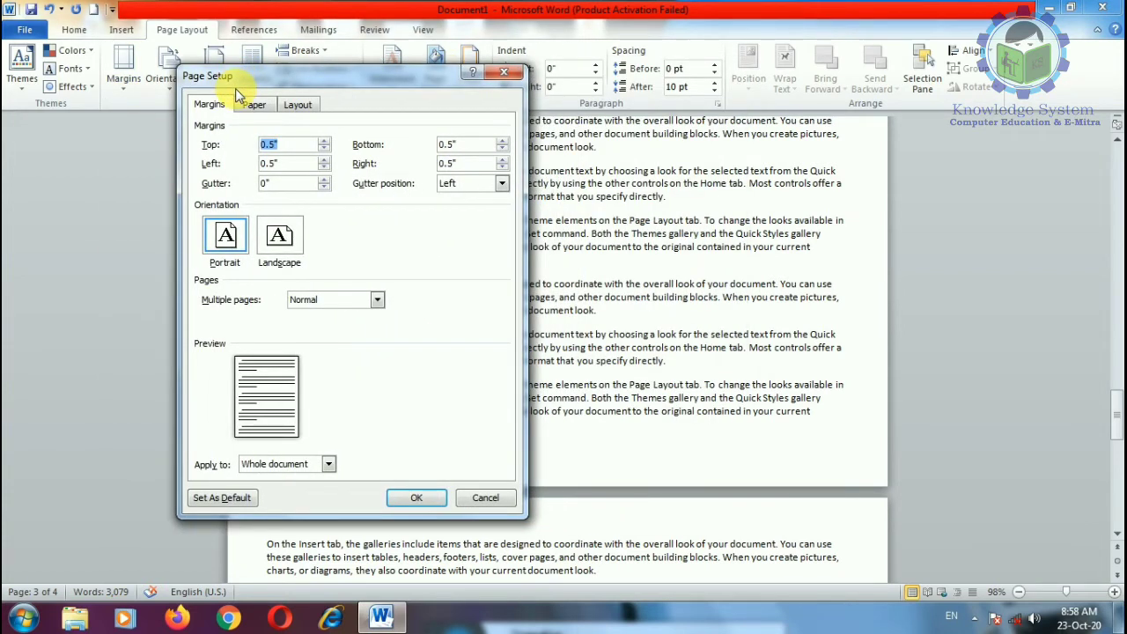
pyautogui.click(324, 148)
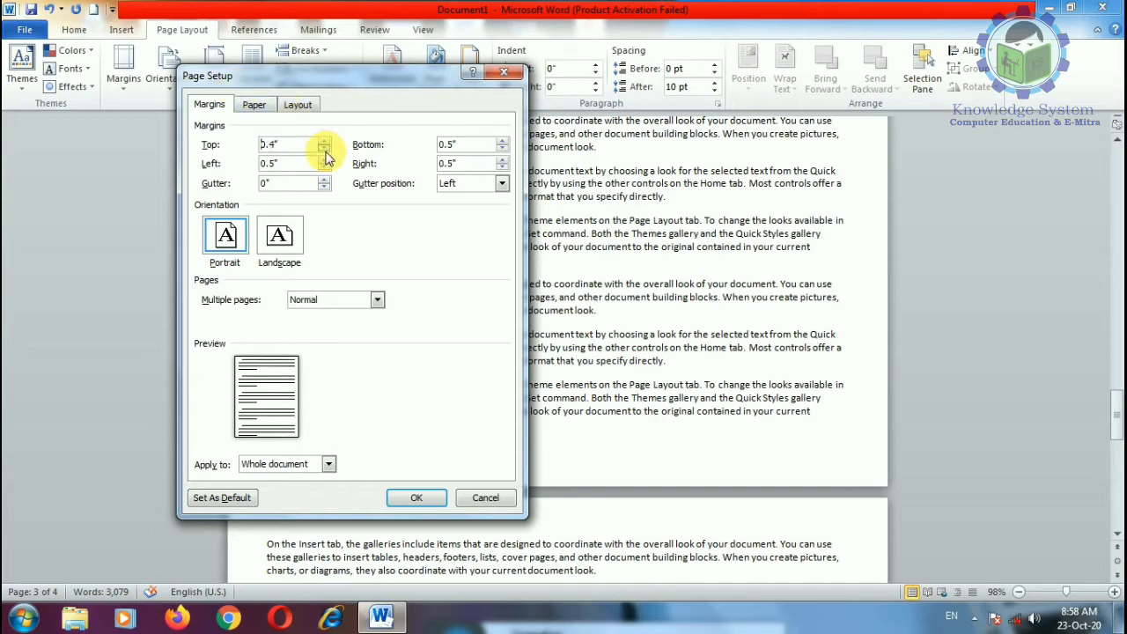
pyautogui.click(324, 148)
pyautogui.click(324, 148)
pyautogui.click(324, 148)
pyautogui.click(324, 147)
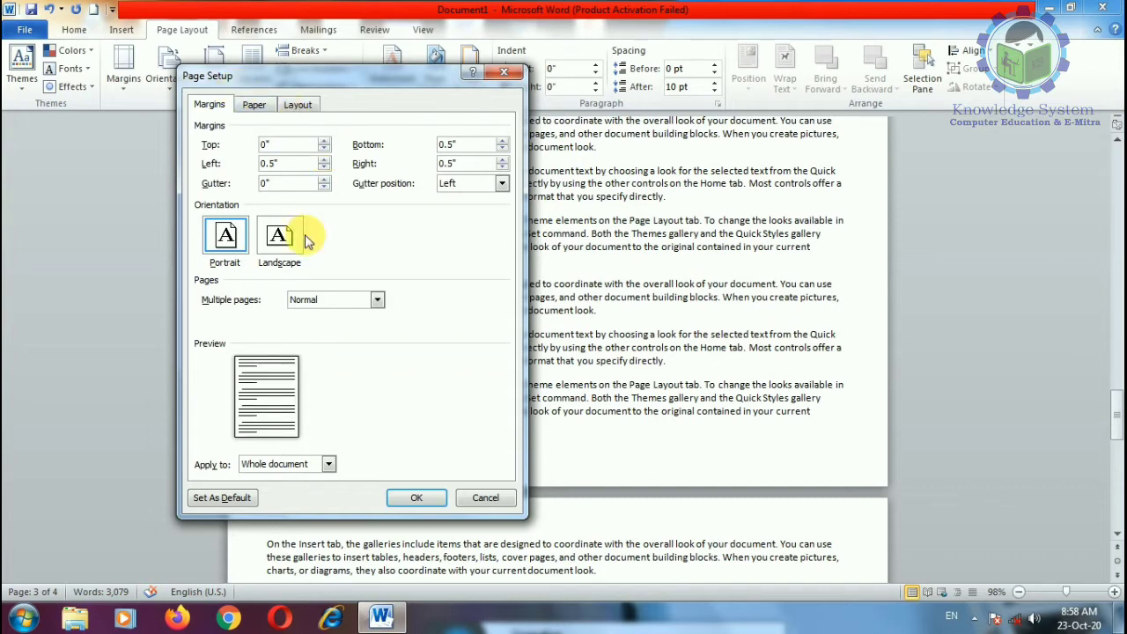
pyautogui.click(501, 149)
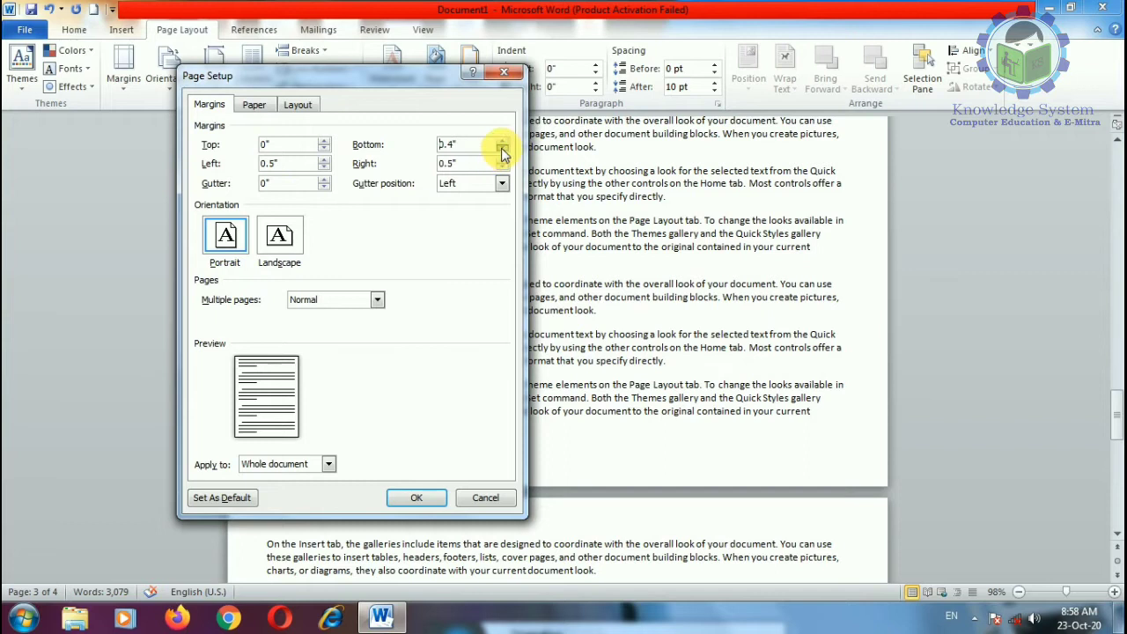
pyautogui.click(502, 149)
pyautogui.click(502, 149)
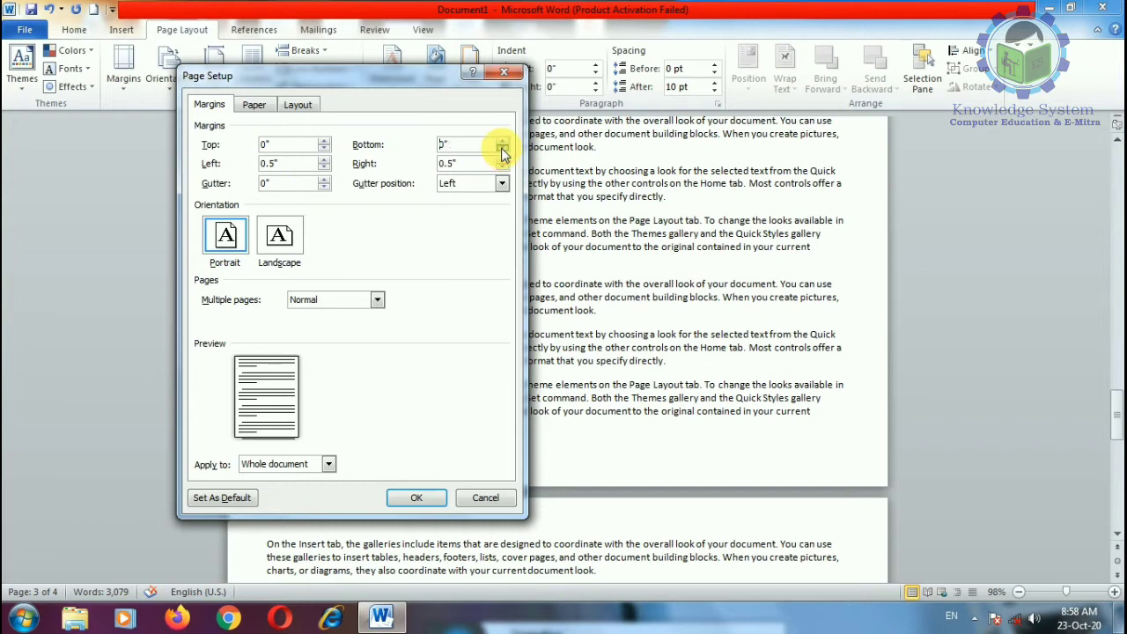
pyautogui.click(324, 169)
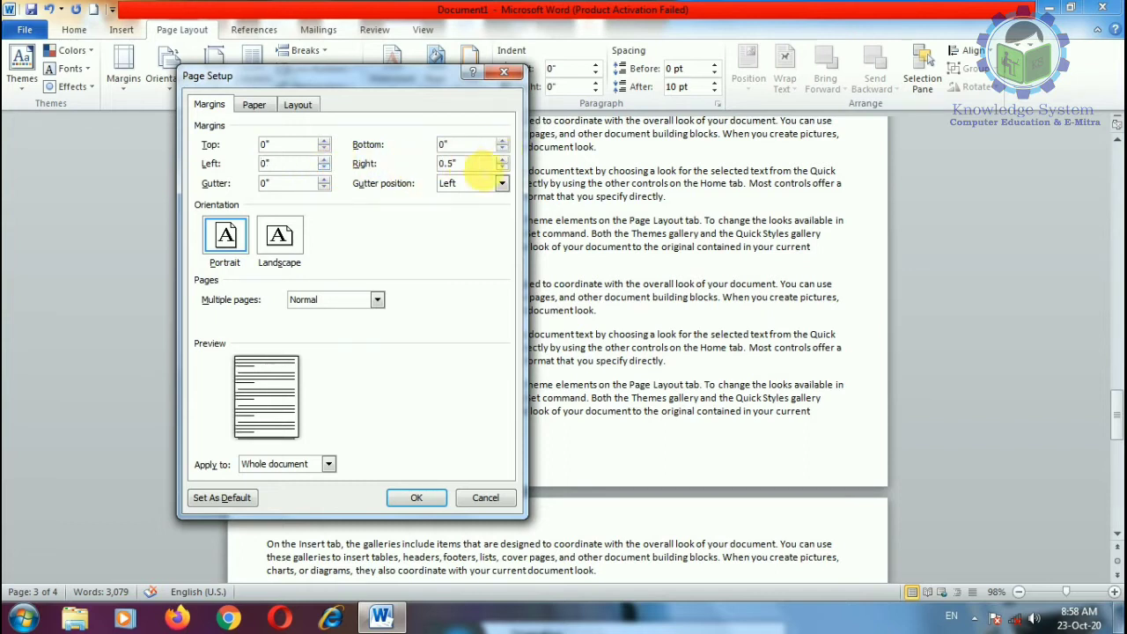
pyautogui.click(501, 169)
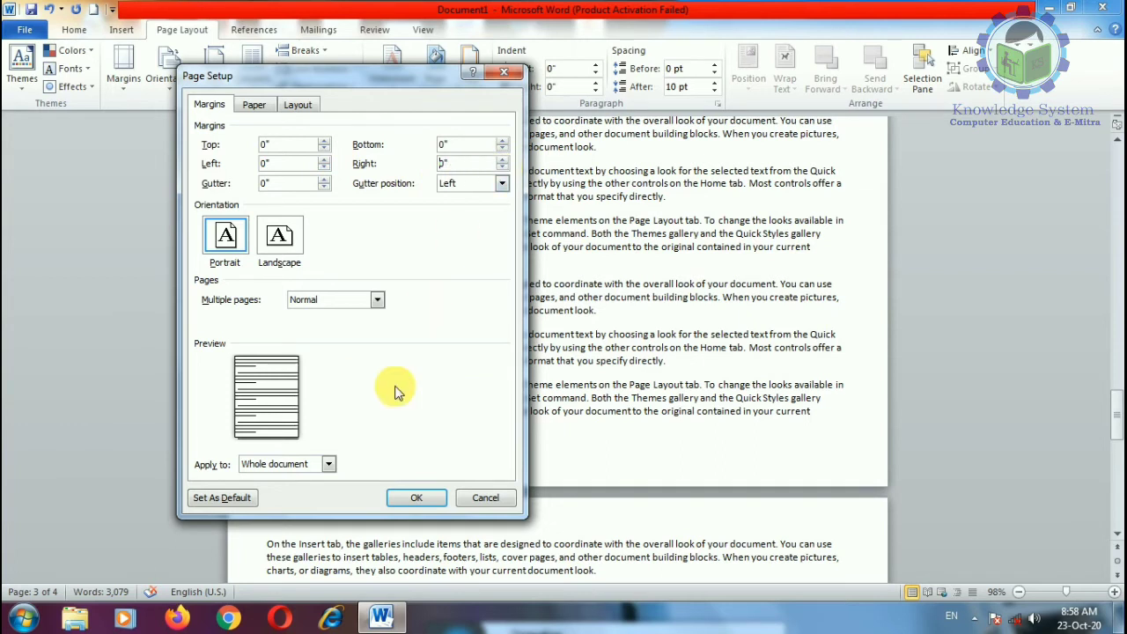
# Step: Confirm the zero margins, letting Word fix them to the printer's printable area
pyautogui.click(416, 497)
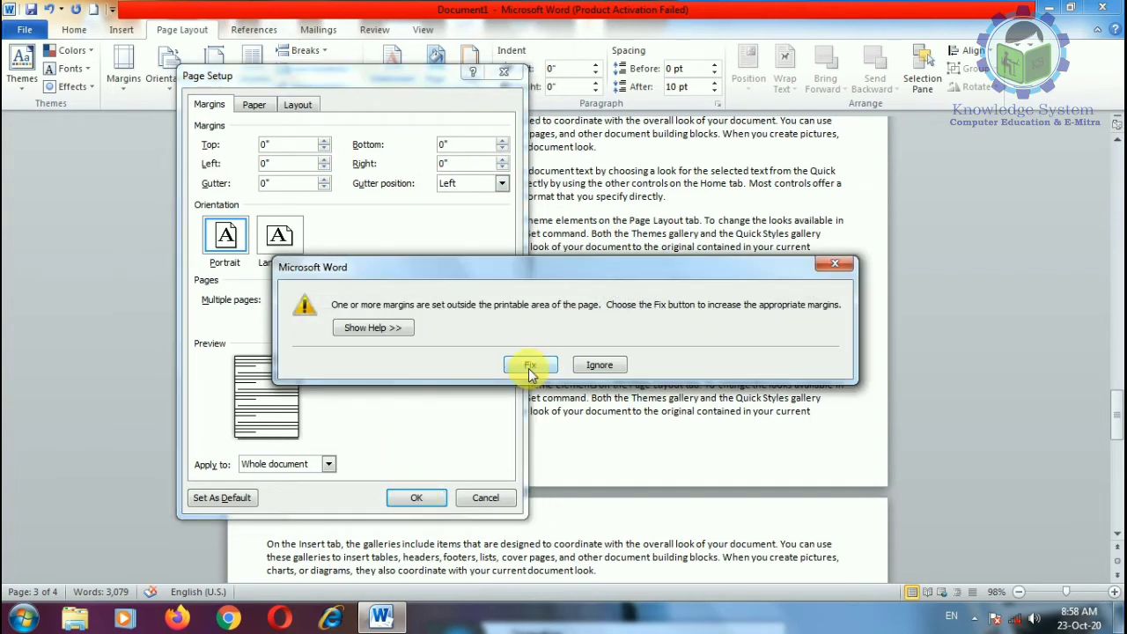
pyautogui.click(530, 364)
pyautogui.click(433, 498)
pyautogui.scroll(3, 475, 431)
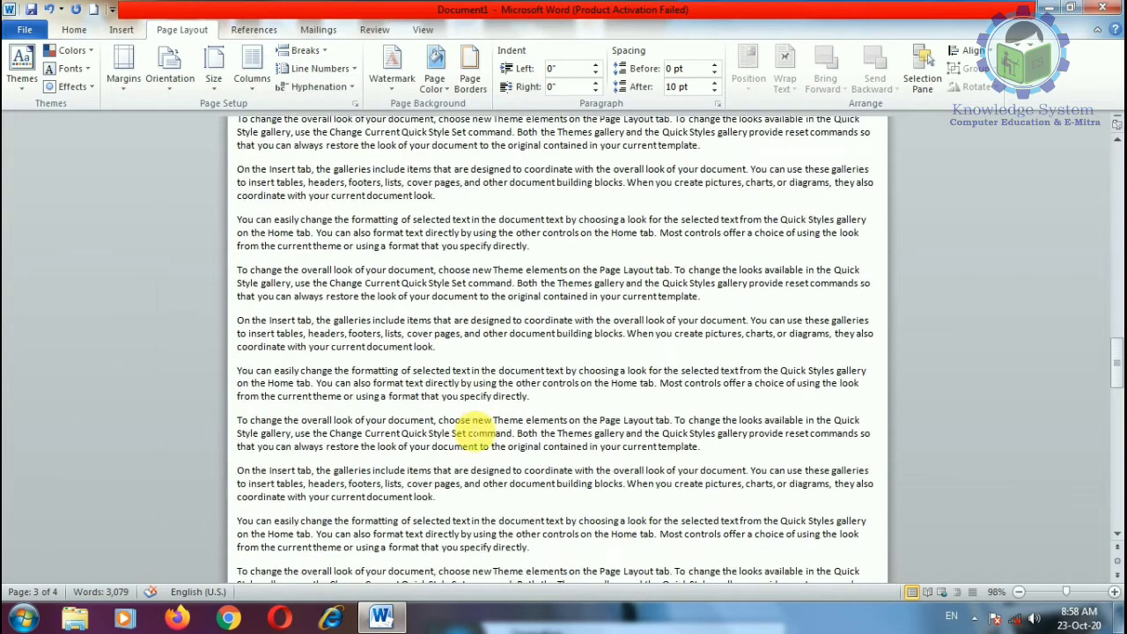
pyautogui.moveTo(1066, 592); pyautogui.dragTo(1045, 592)
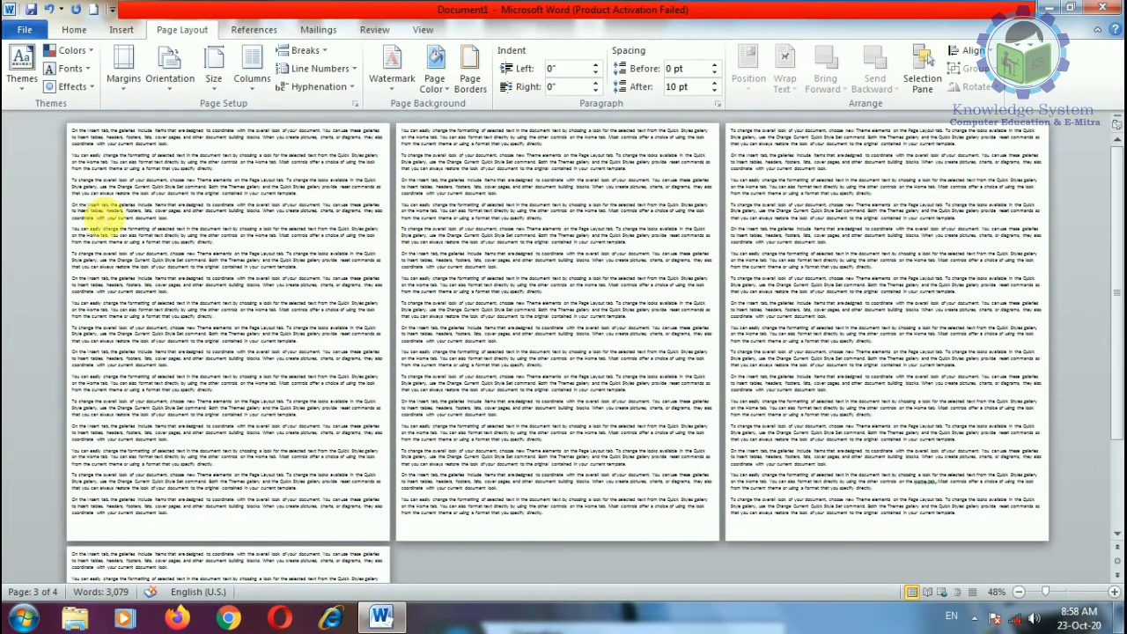
pyautogui.click(72, 134)
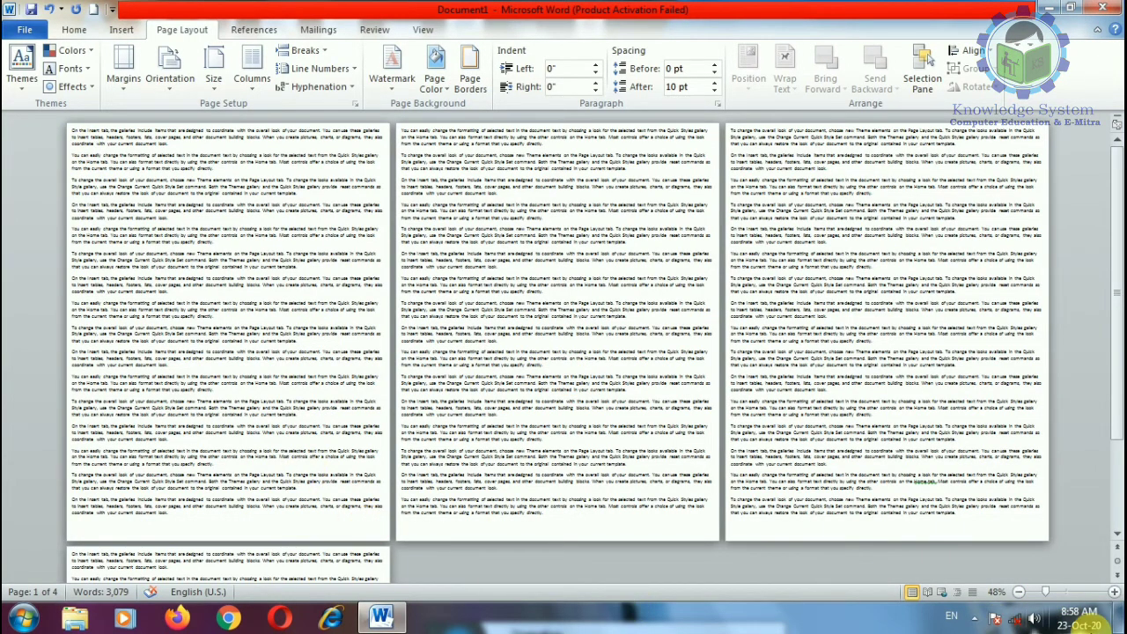
pyautogui.moveTo(1045, 591); pyautogui.dragTo(1062, 592)
pyautogui.scroll(-4, 286, 348)
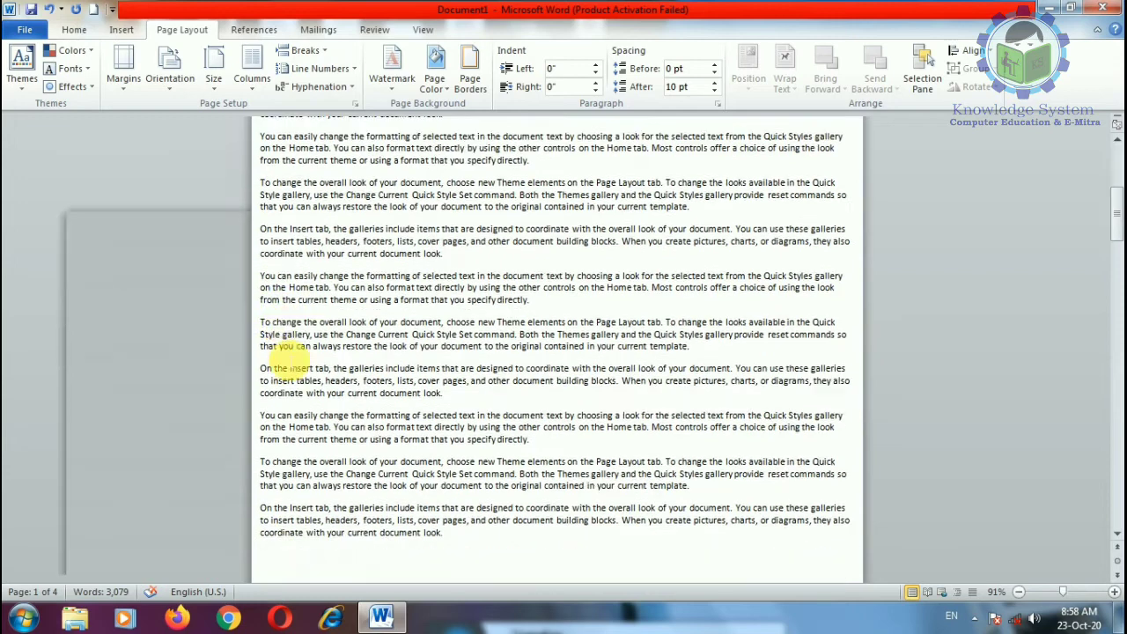
pyautogui.scroll(4, 286, 350)
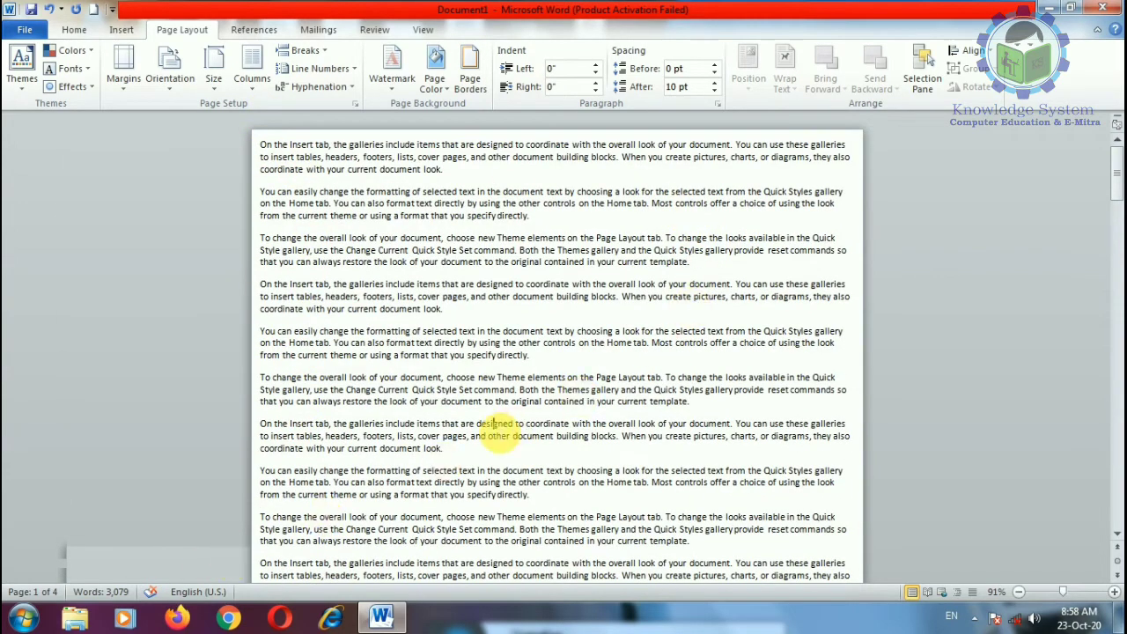
pyautogui.scroll(-6, 510, 429)
pyautogui.scroll(-15, 499, 432)
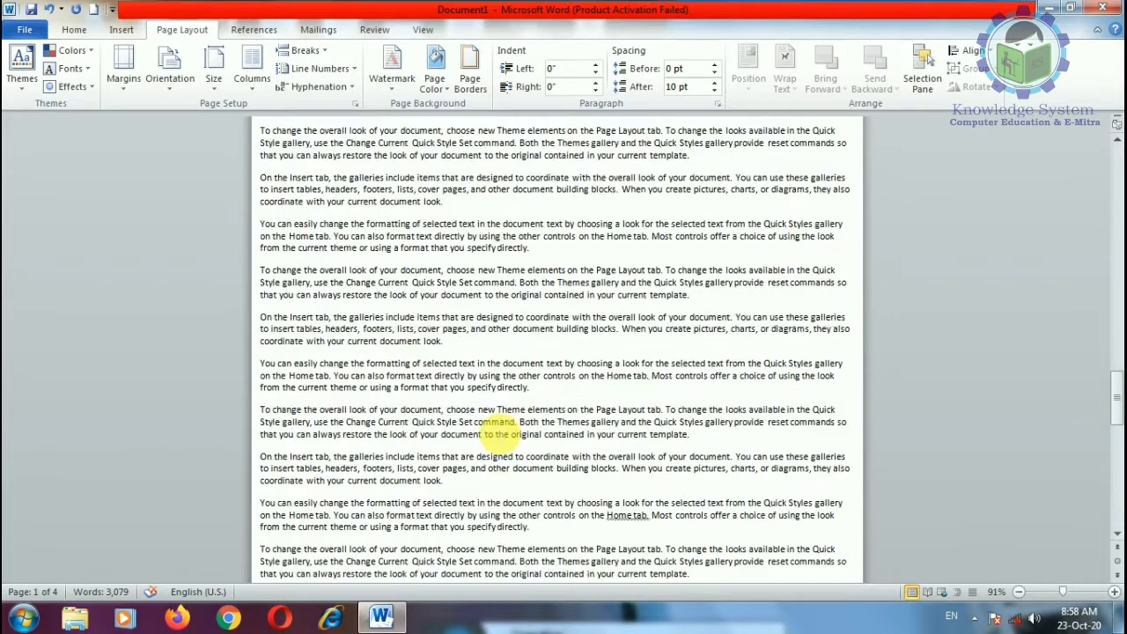
pyautogui.scroll(8, 499, 431)
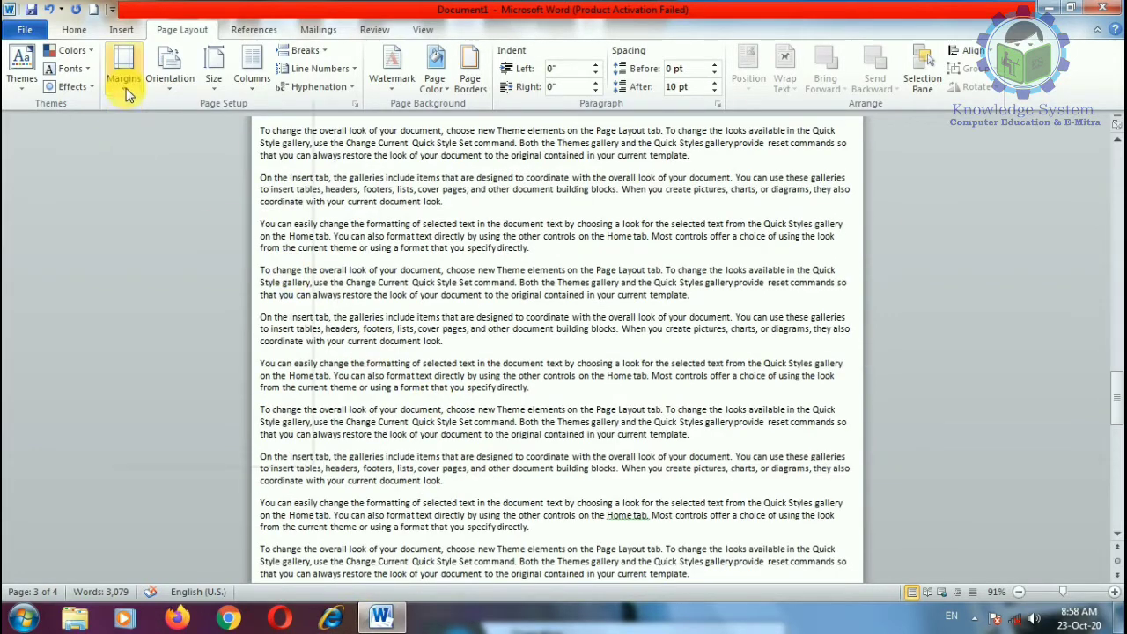
# Step: Apply the Normal 1-inch margins preset
pyautogui.click(123, 79)
pyautogui.click(195, 184)
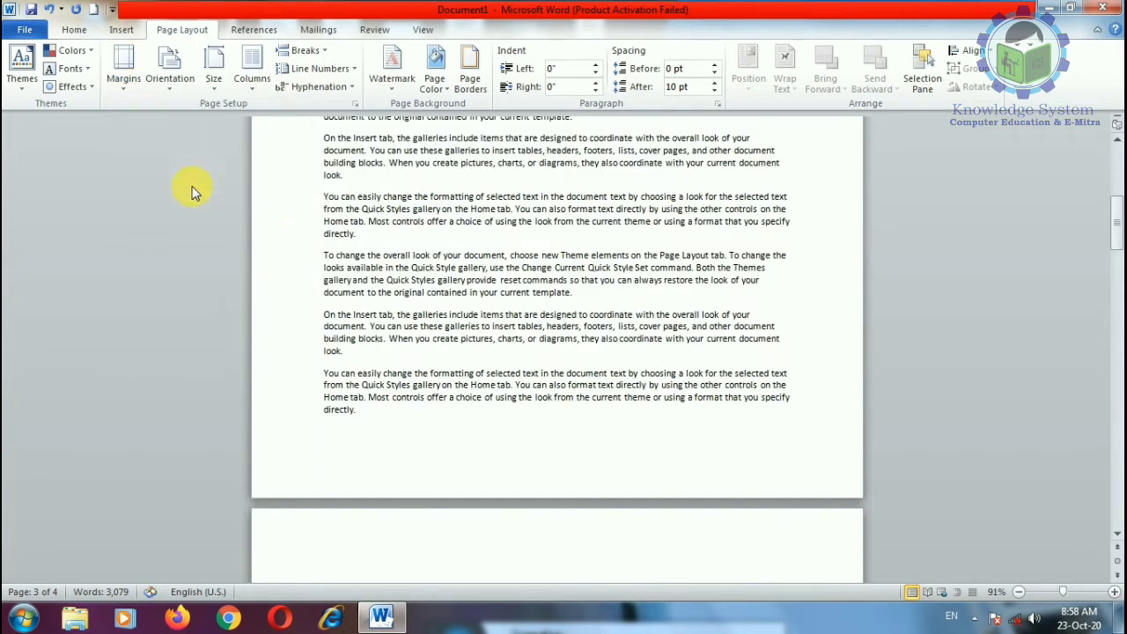
pyautogui.click(128, 88)
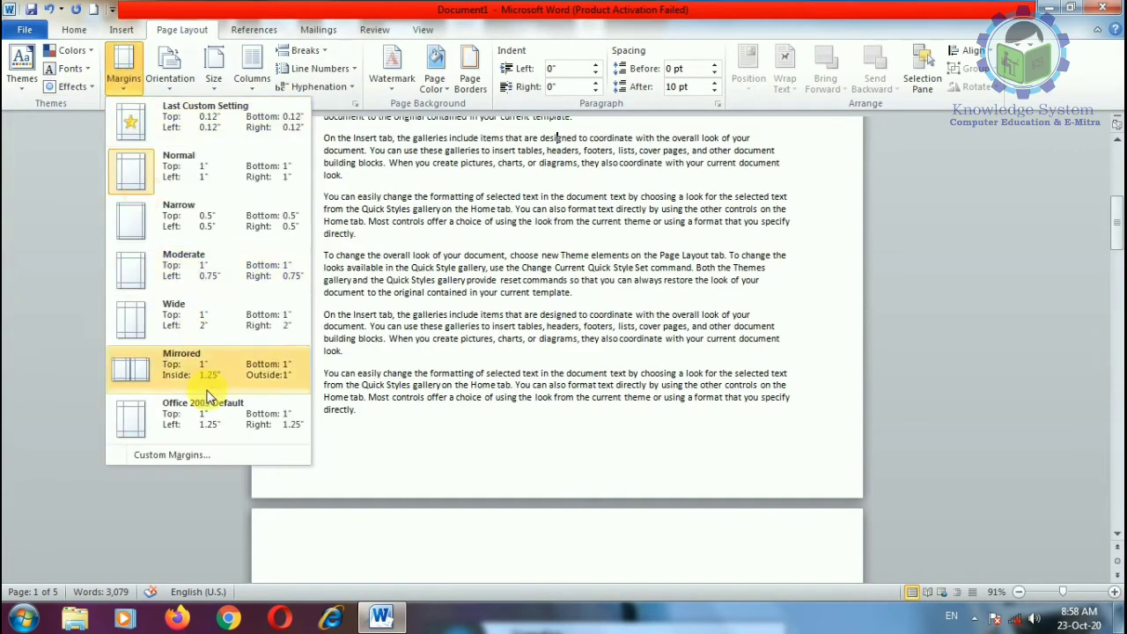
pyautogui.click(213, 454)
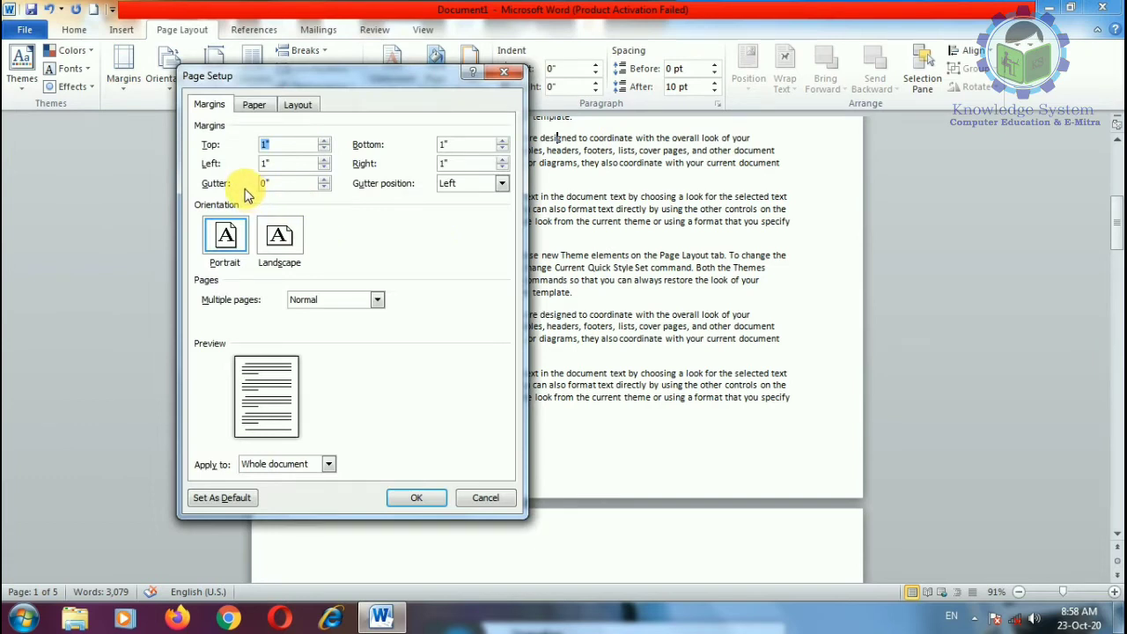
# Step: Set a 1.5" gutter, trying the Top position before settling on Left
pyautogui.click(323, 179)
pyautogui.click(323, 180)
pyautogui.click(323, 180)
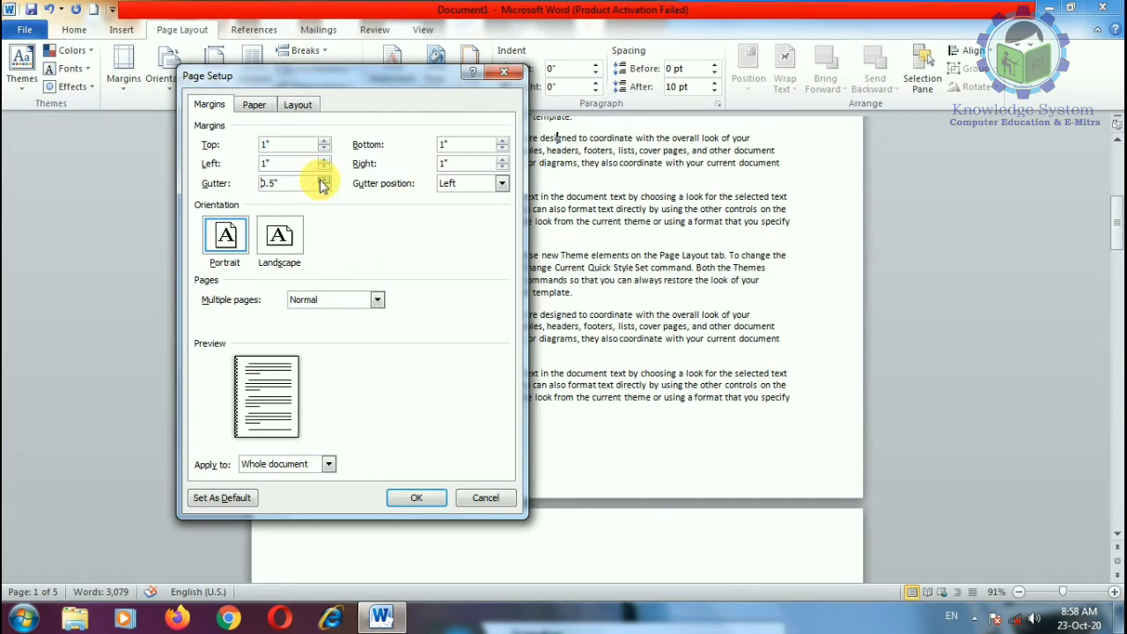
pyautogui.click(323, 180)
pyautogui.click(323, 180)
pyautogui.click(323, 179)
pyautogui.click(323, 179)
pyautogui.click(323, 180)
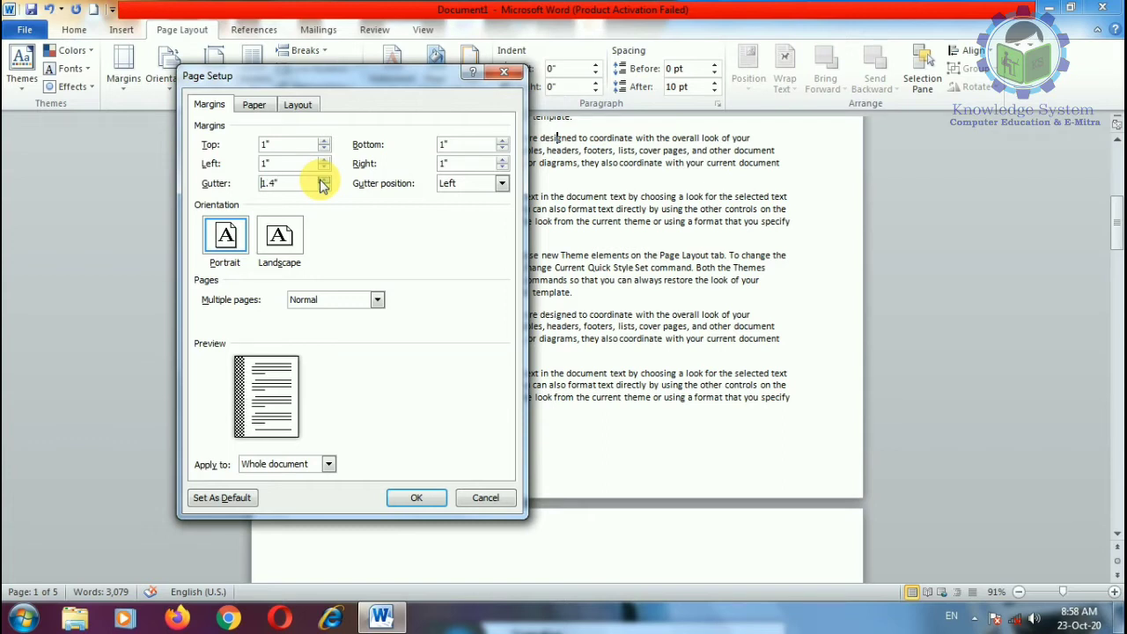
pyautogui.click(500, 184)
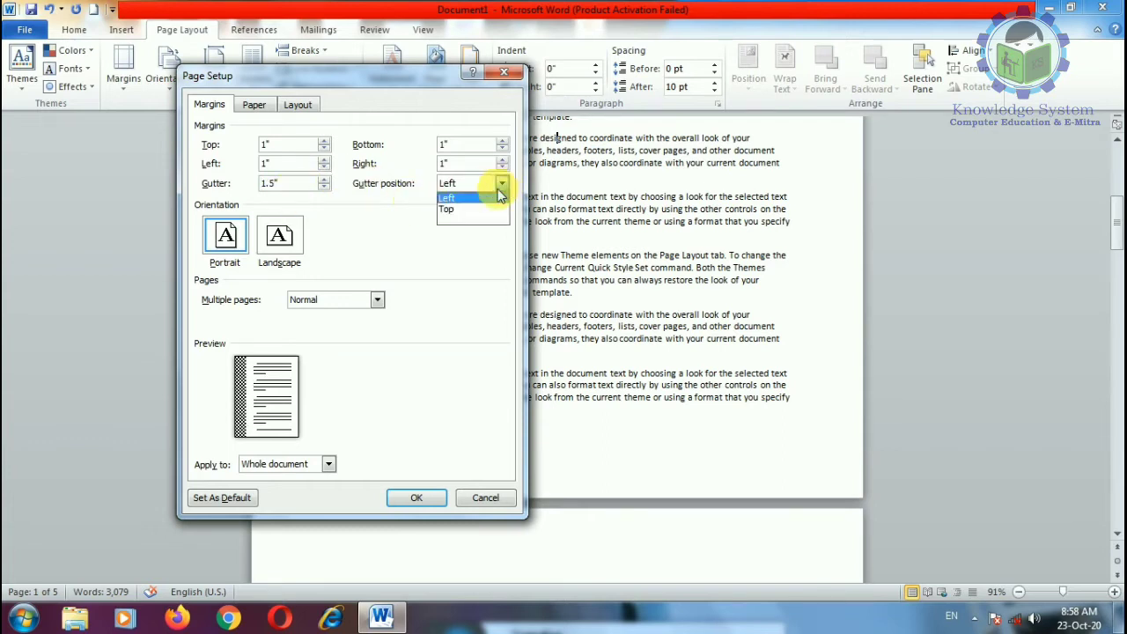
pyautogui.click(474, 210)
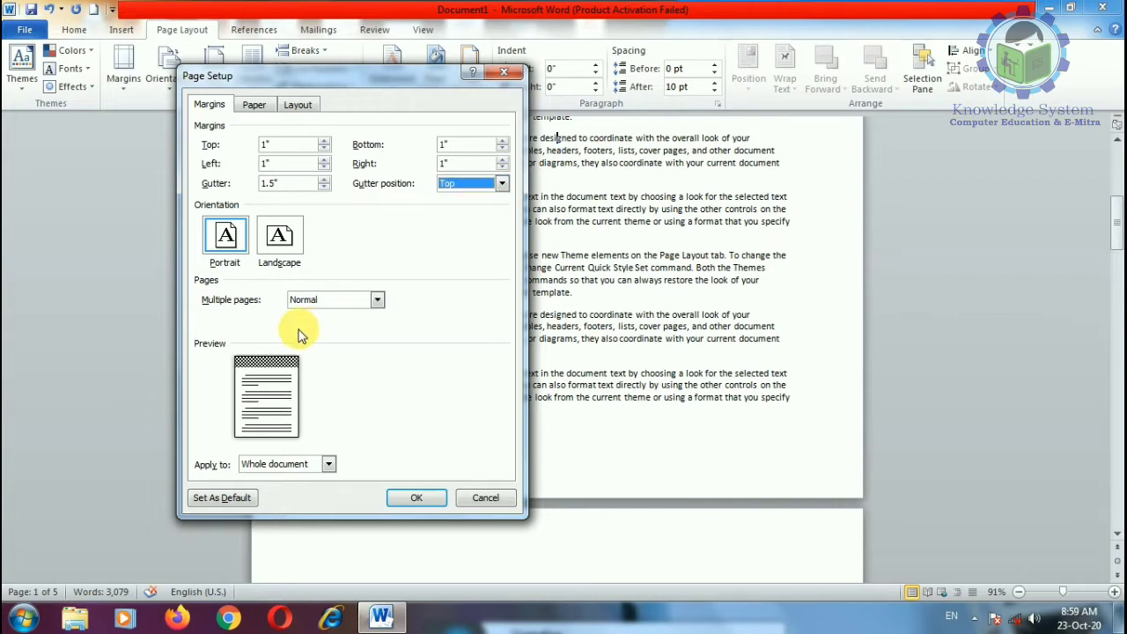
pyautogui.click(501, 184)
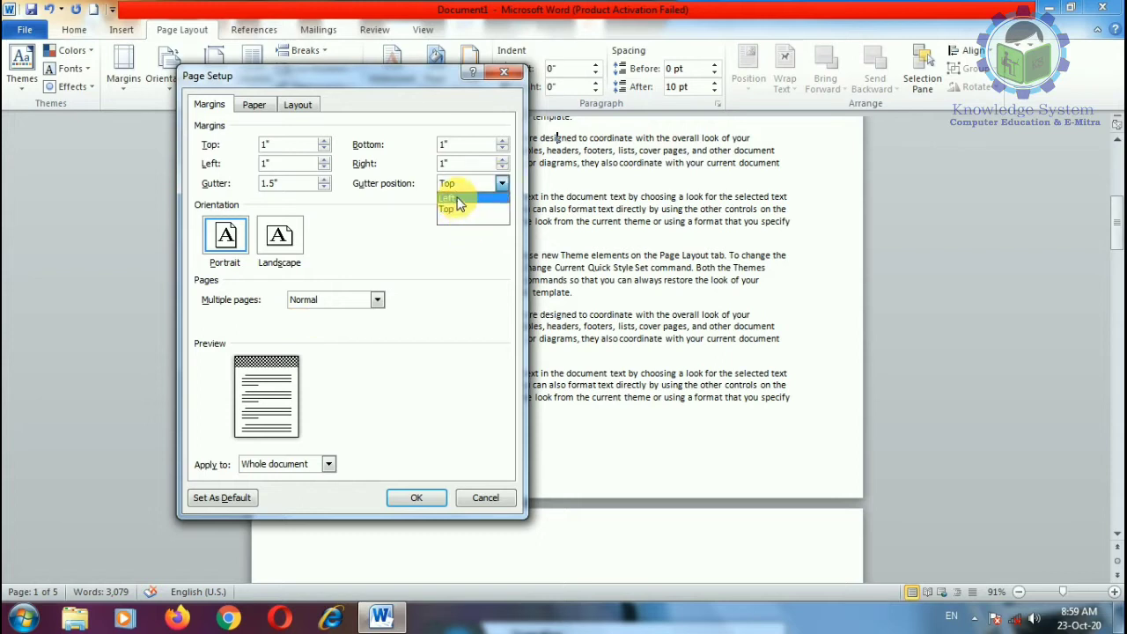
pyautogui.click(454, 200)
pyautogui.click(377, 300)
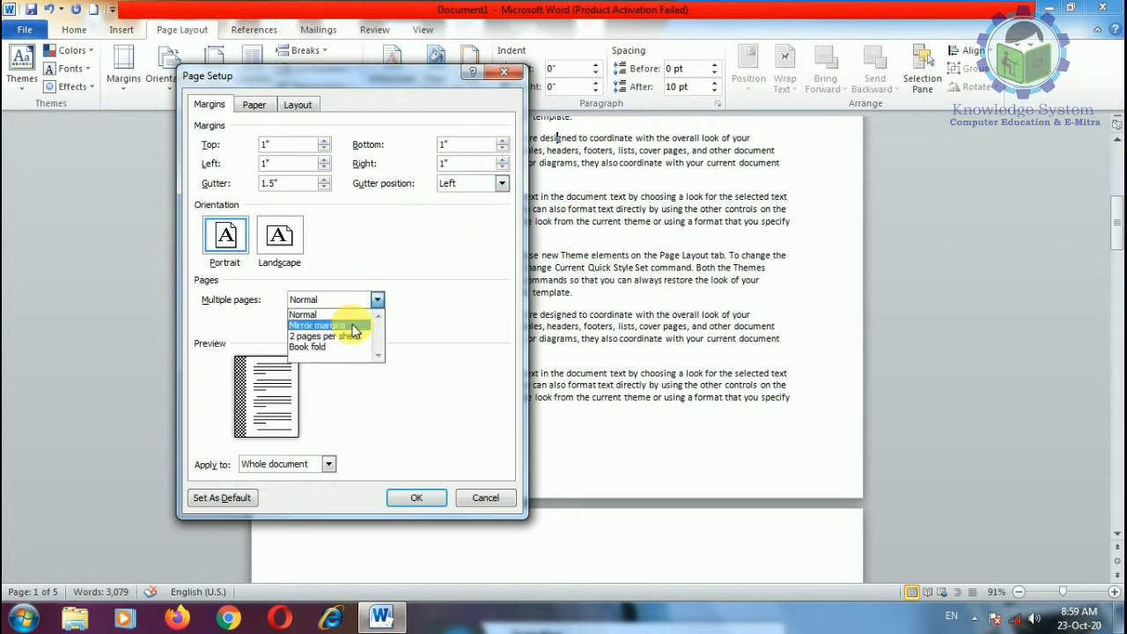
pyautogui.click(350, 326)
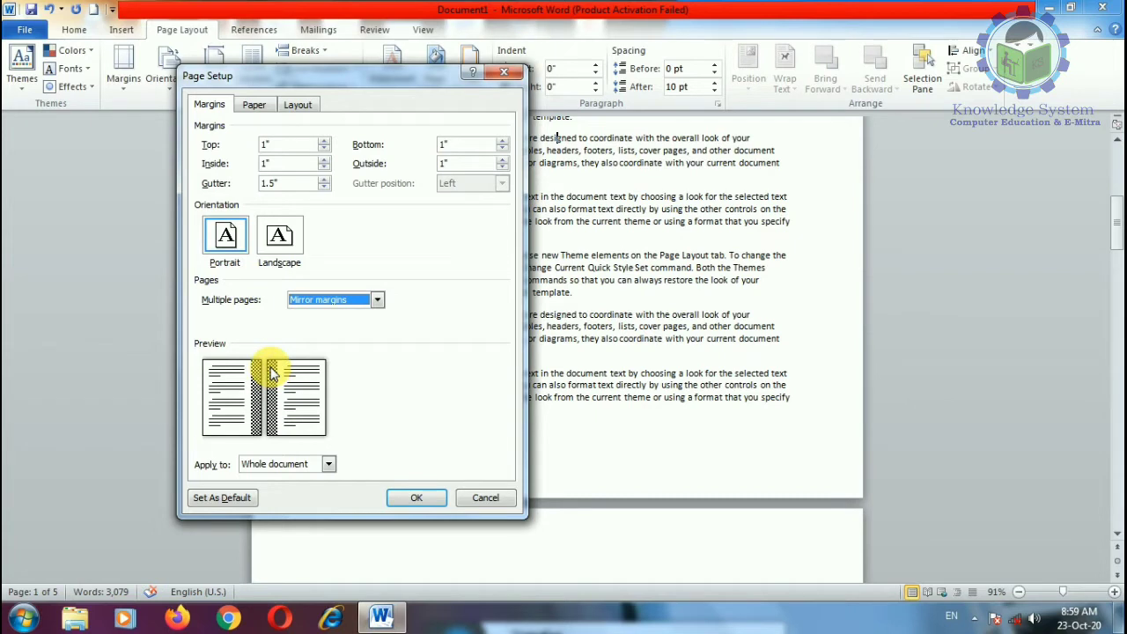
pyautogui.click(376, 300)
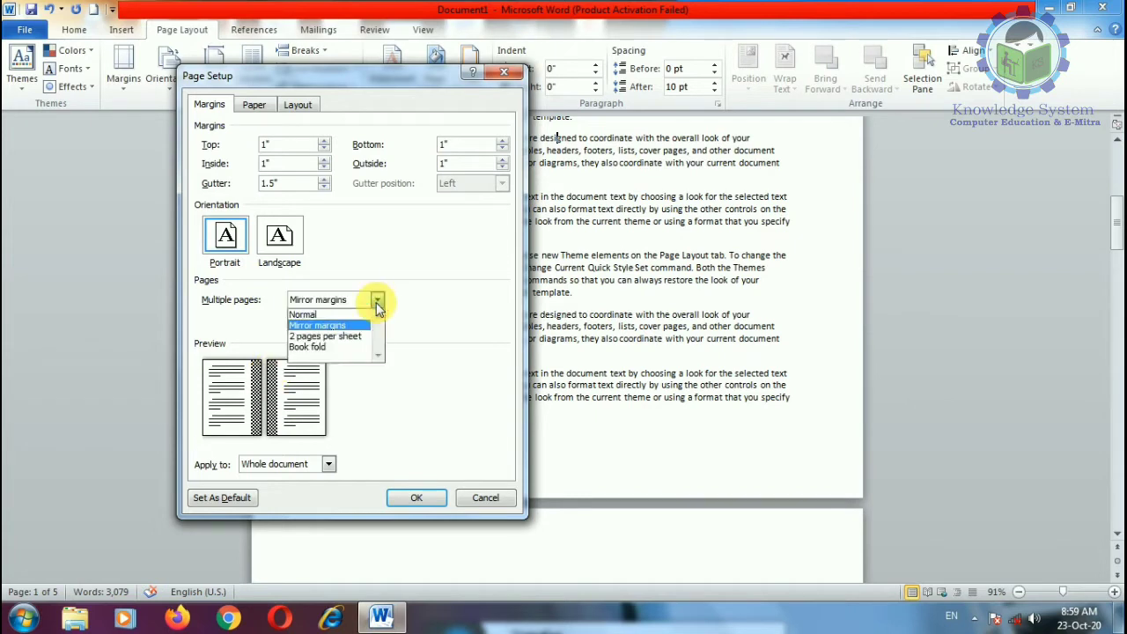
pyautogui.click(343, 340)
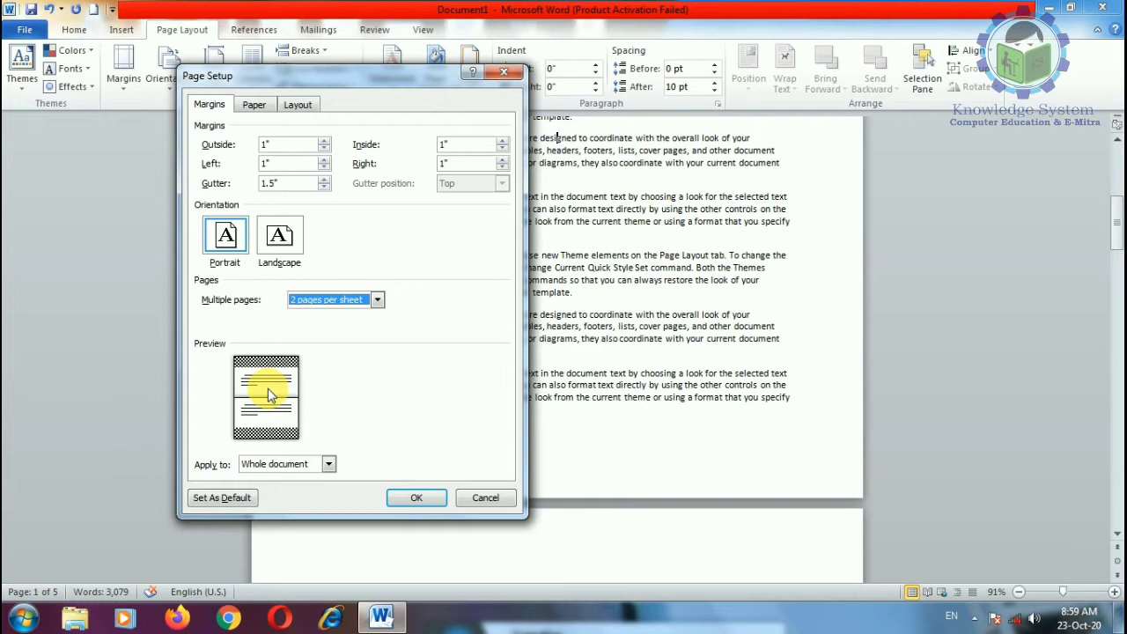
pyautogui.click(376, 300)
pyautogui.click(345, 349)
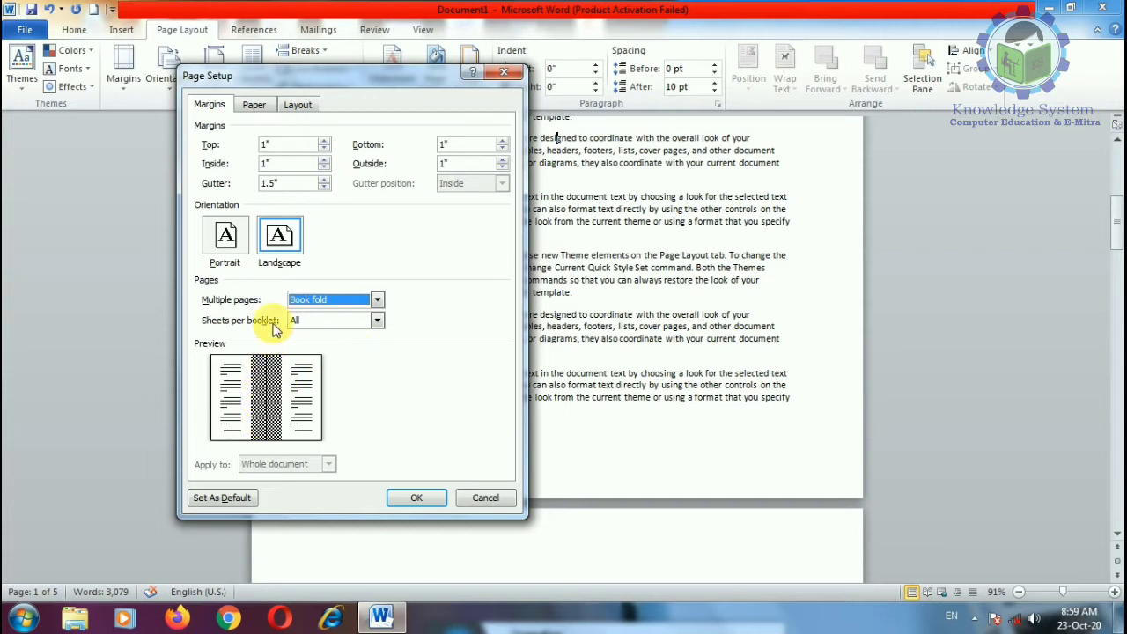
pyautogui.click(375, 300)
pyautogui.click(334, 315)
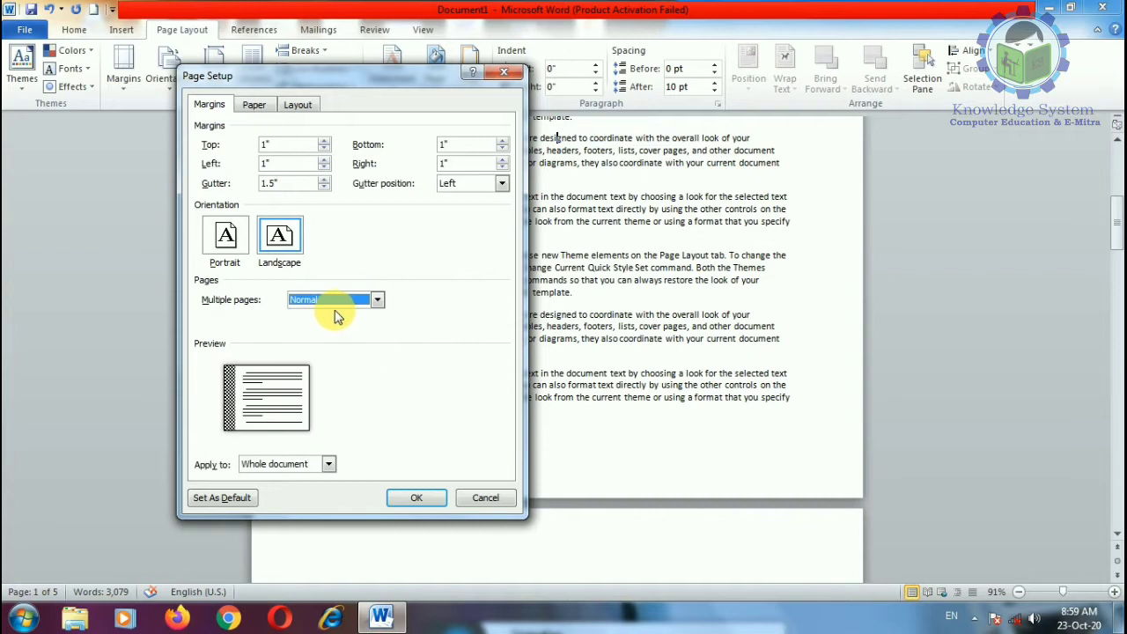
pyautogui.click(226, 236)
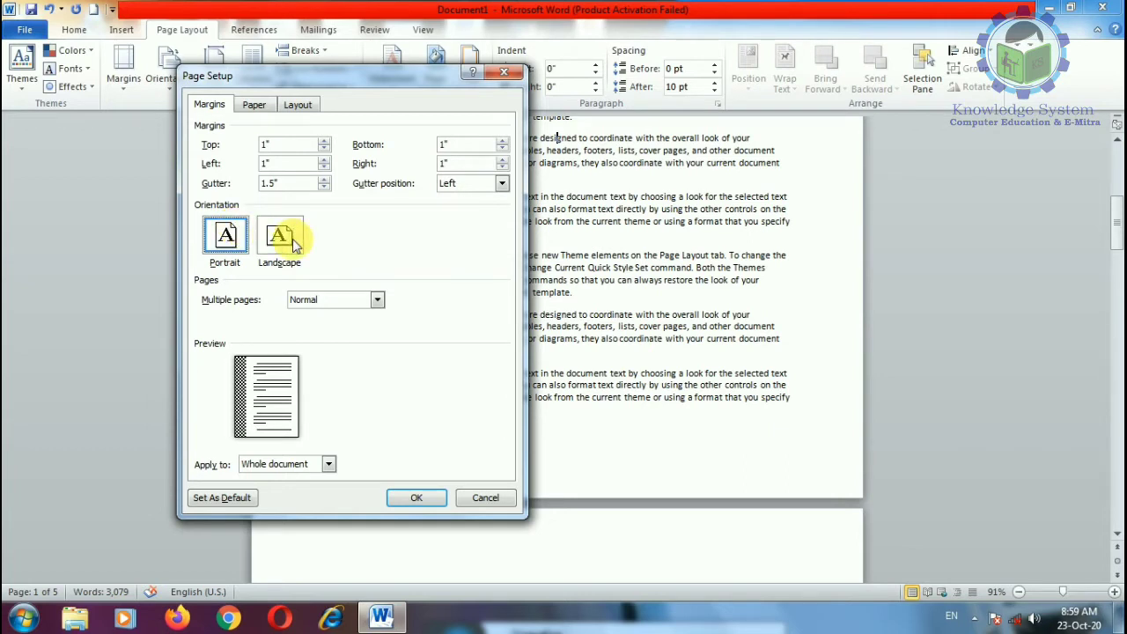
# Step: Preview Landscape, return to Portrait orientation, and keep Apply to Whole document
pyautogui.click(280, 237)
pyautogui.click(224, 236)
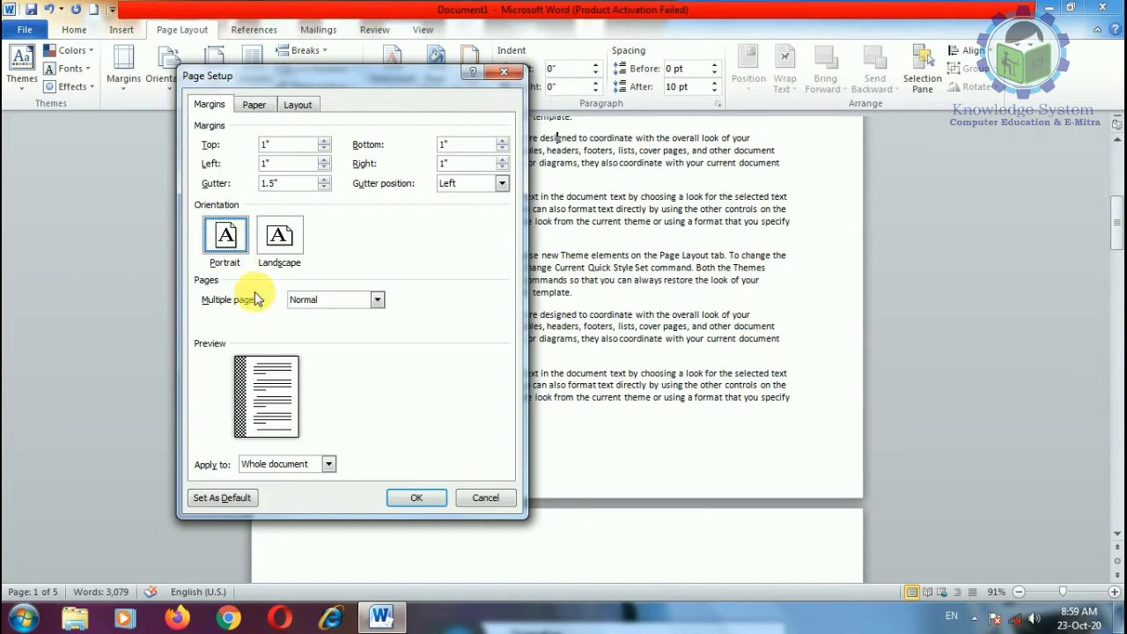
pyautogui.click(328, 464)
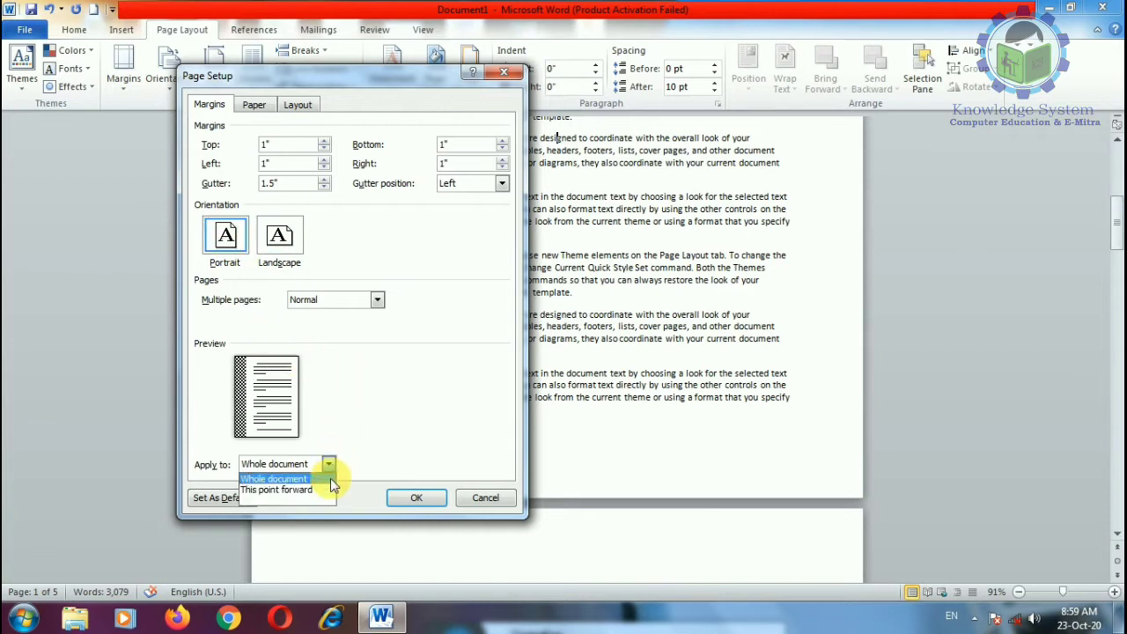
pyautogui.click(400, 368)
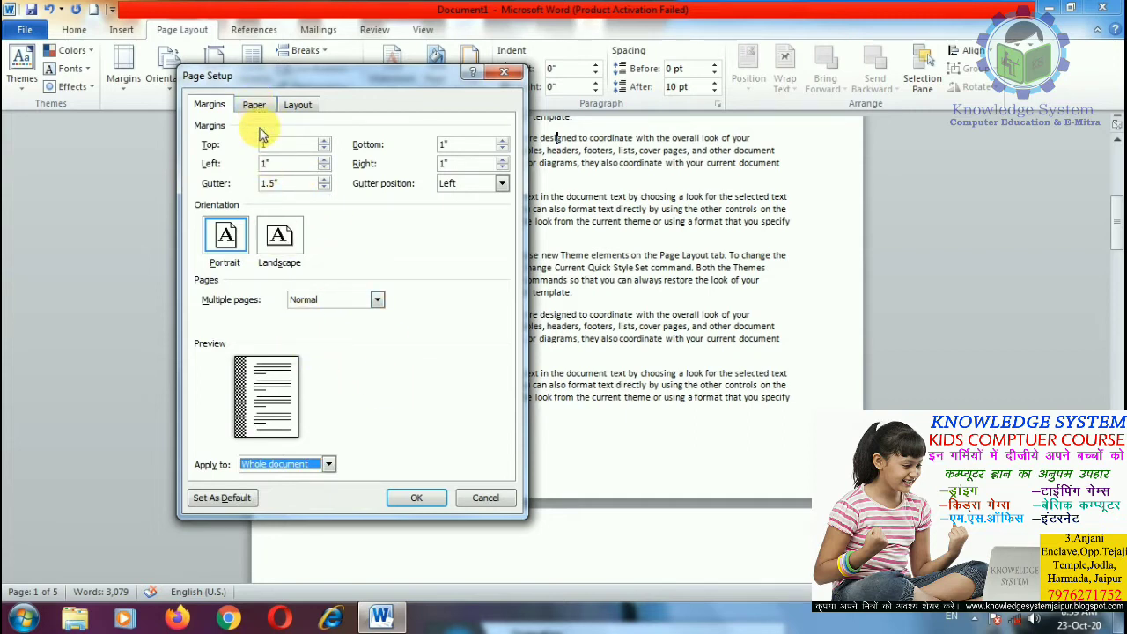
# Step: Reduce the gutter to 0" and view the Letter 8.5" × 11" paper settings
pyautogui.click(324, 187)
pyautogui.click(324, 187)
pyautogui.click(324, 186)
pyautogui.click(324, 187)
pyautogui.click(324, 187)
pyautogui.click(324, 187)
pyautogui.click(324, 186)
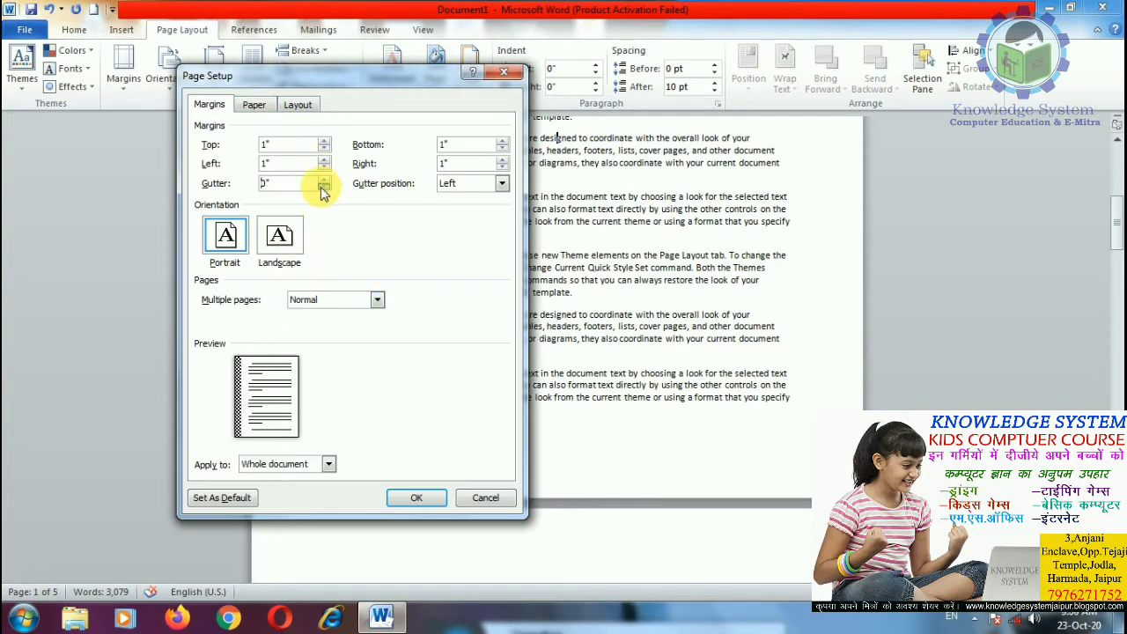
pyautogui.moveTo(292, 187); pyautogui.dragTo(245, 182)
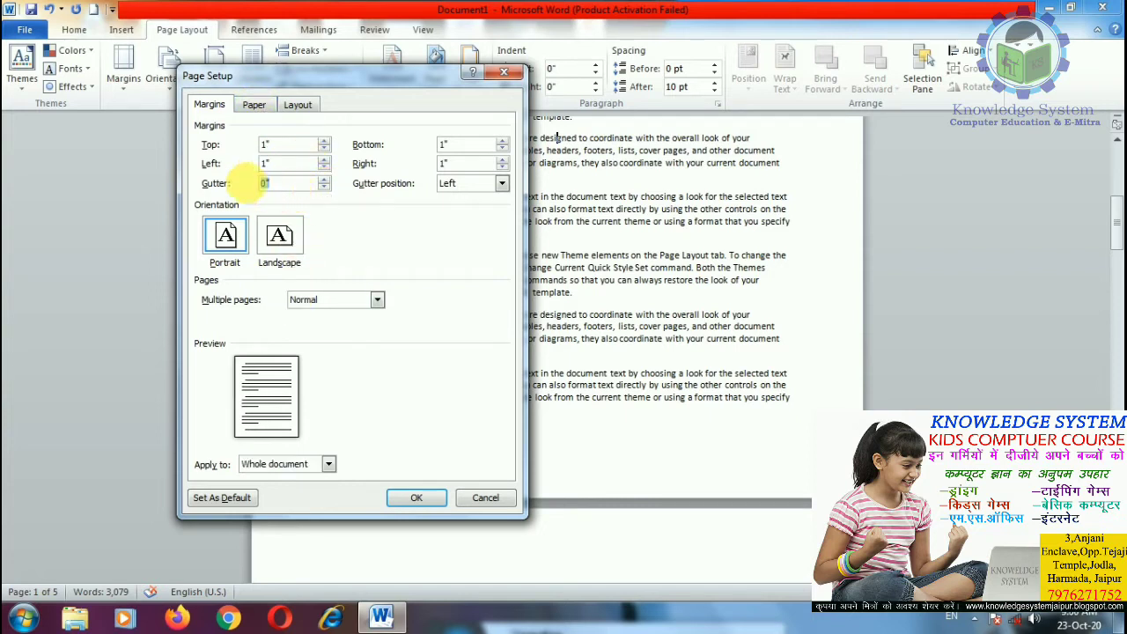
pyautogui.click(499, 184)
pyautogui.click(500, 183)
pyautogui.click(255, 105)
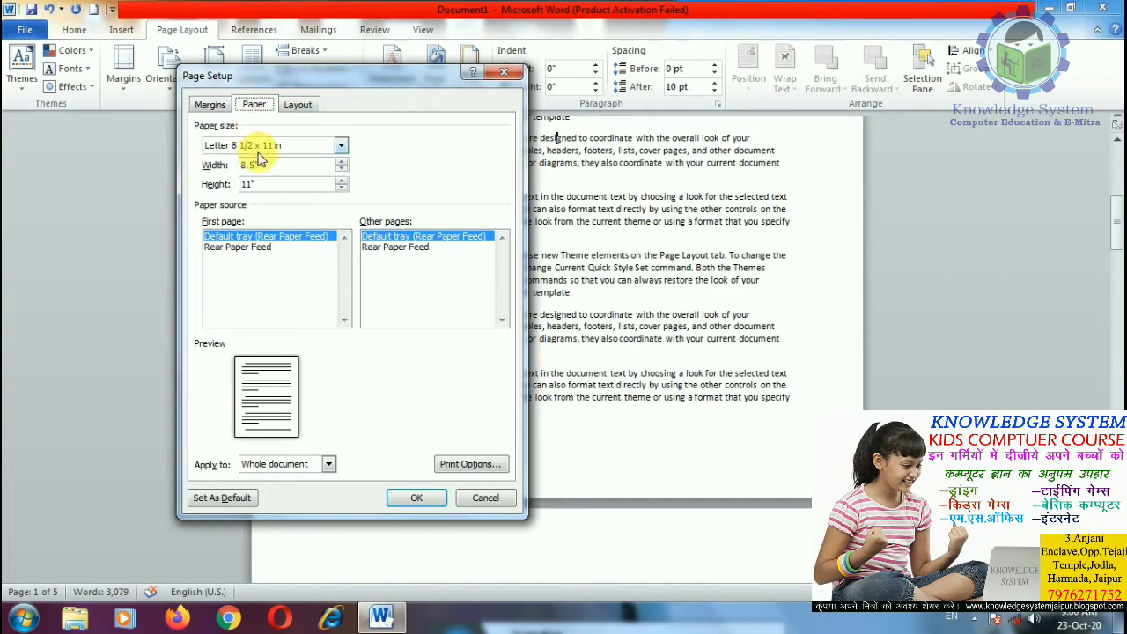
# Step: Change the paper size from Letter to A4 (8.27" by 11.69")
pyautogui.click(342, 148)
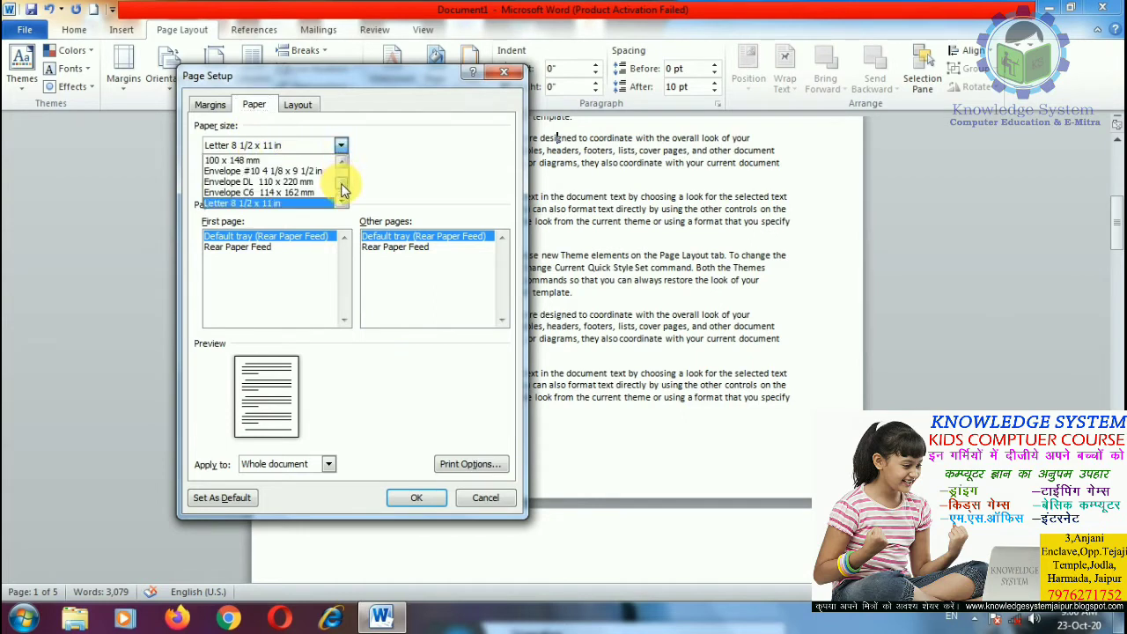
pyautogui.moveTo(344, 188); pyautogui.dragTo(343, 180)
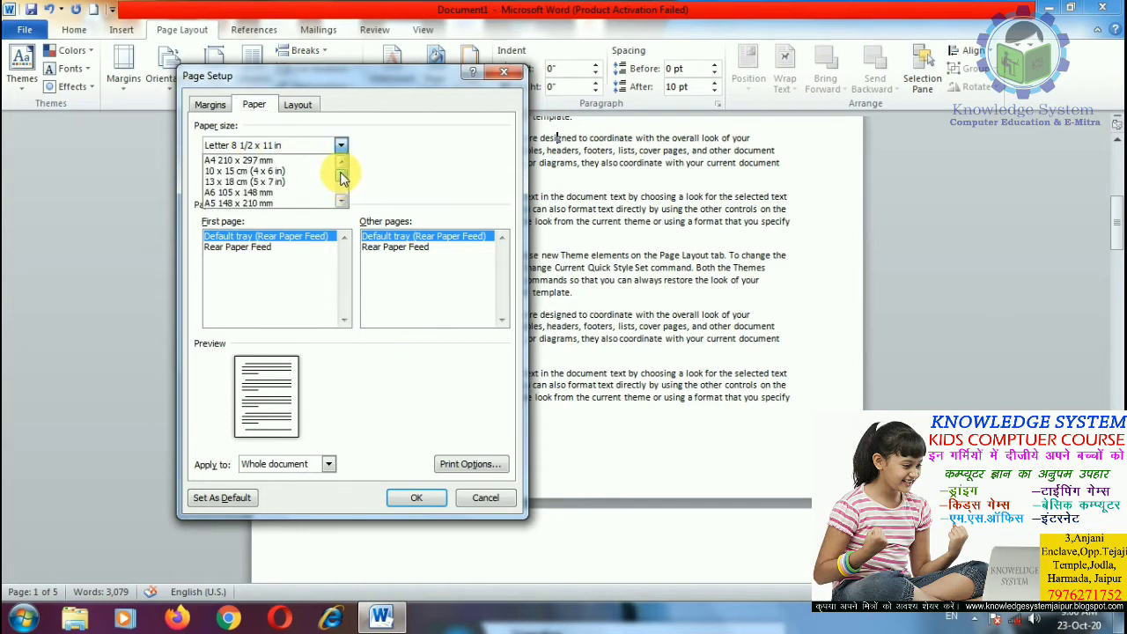
pyautogui.click(247, 161)
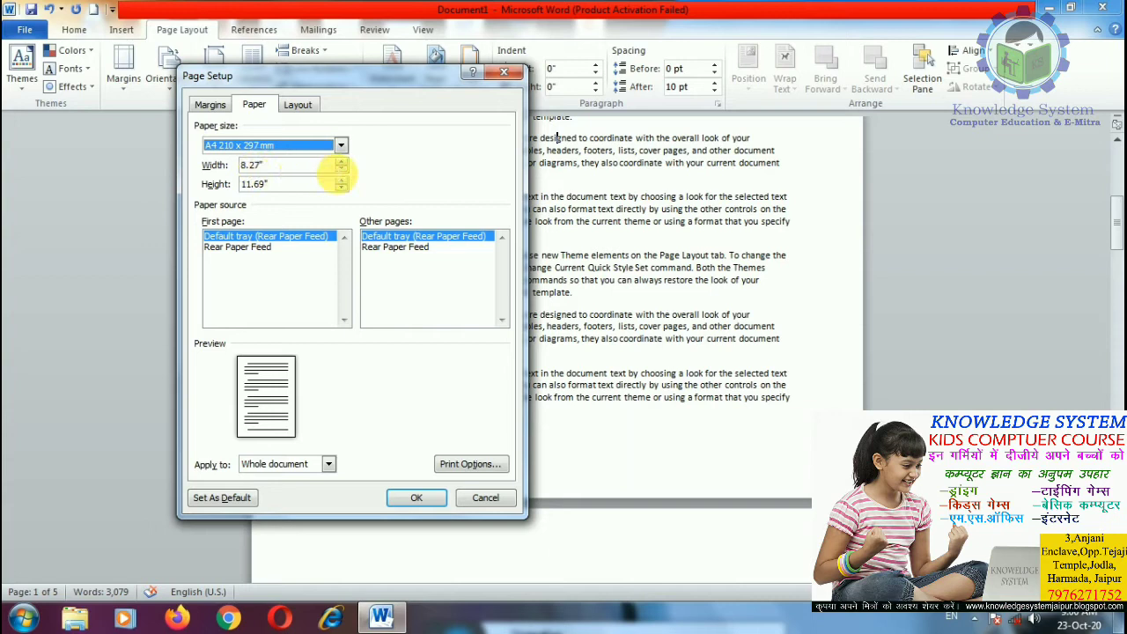
# Step: Increase the page width step by step beyond 8.27", making a custom size
pyautogui.click(342, 163)
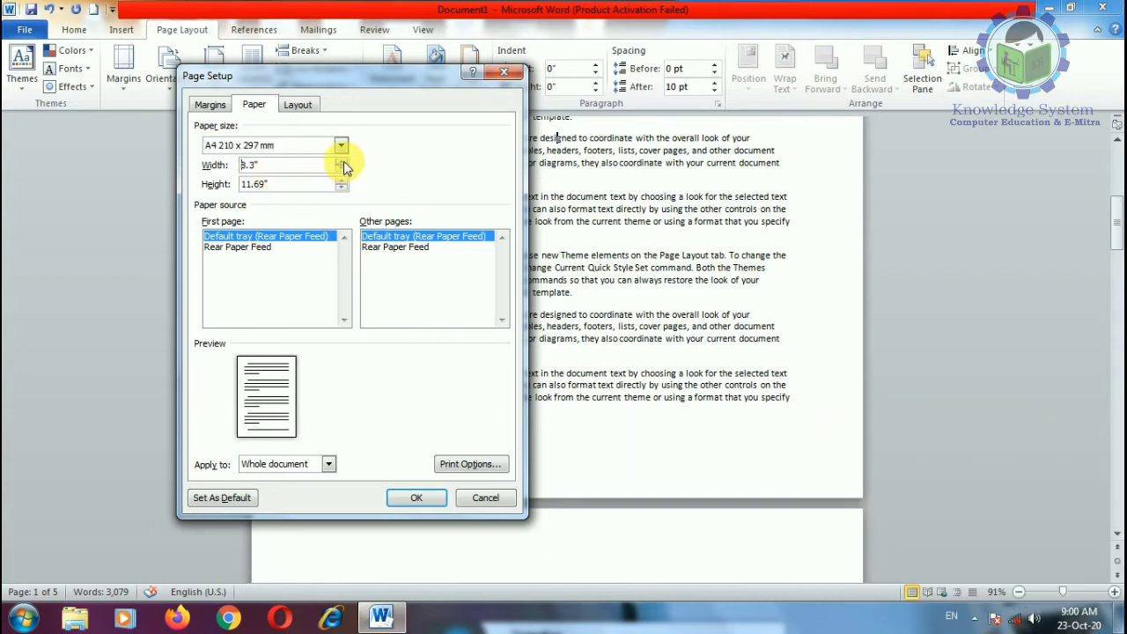
pyautogui.click(344, 162)
pyautogui.click(343, 163)
pyautogui.click(343, 163)
pyautogui.click(344, 163)
pyautogui.click(343, 163)
pyautogui.click(343, 163)
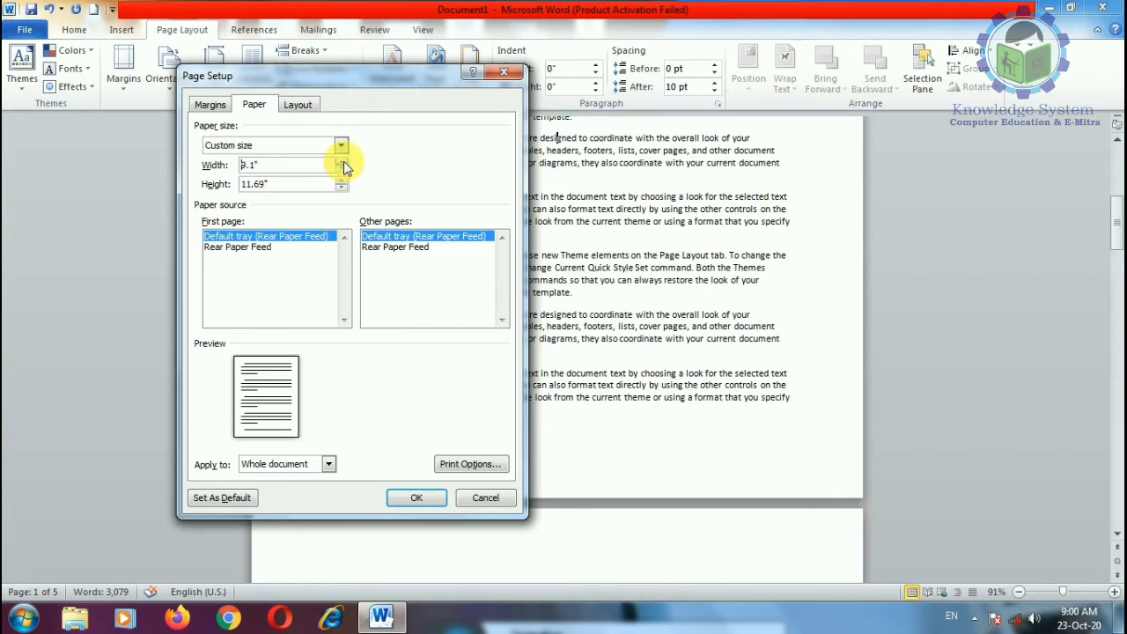
pyautogui.click(343, 163)
pyautogui.click(343, 162)
pyautogui.click(343, 163)
pyautogui.click(343, 163)
pyautogui.click(344, 163)
pyautogui.click(344, 163)
pyautogui.click(344, 162)
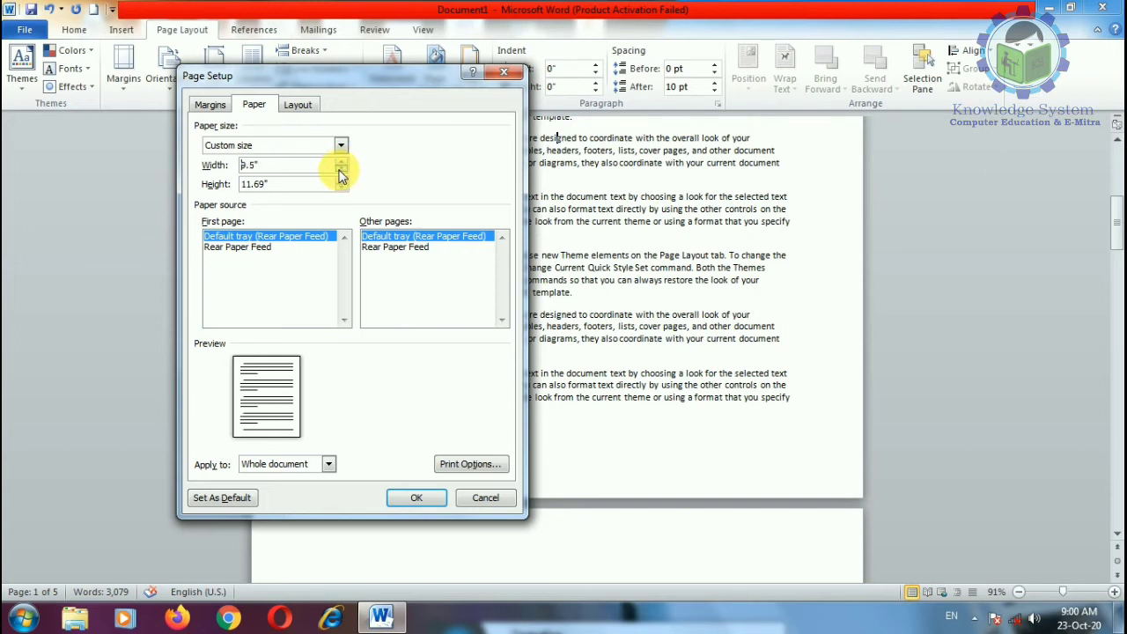
# Step: Reselect A4 from the paper size list
pyautogui.click(339, 144)
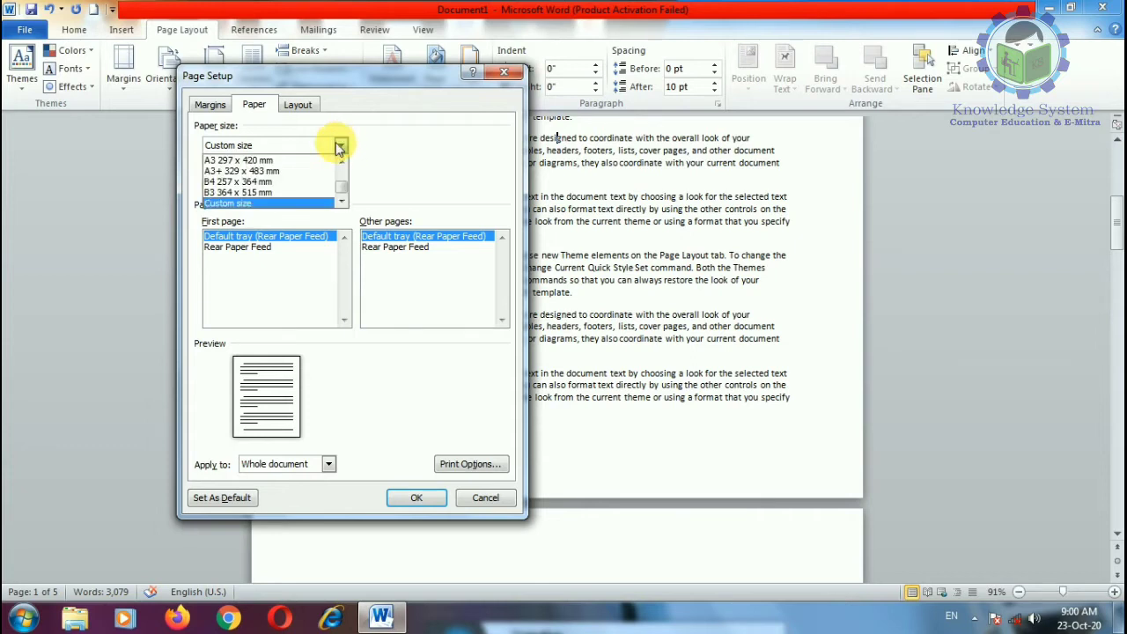
pyautogui.scroll(-1, 255, 180)
pyautogui.scroll(2, 246, 174)
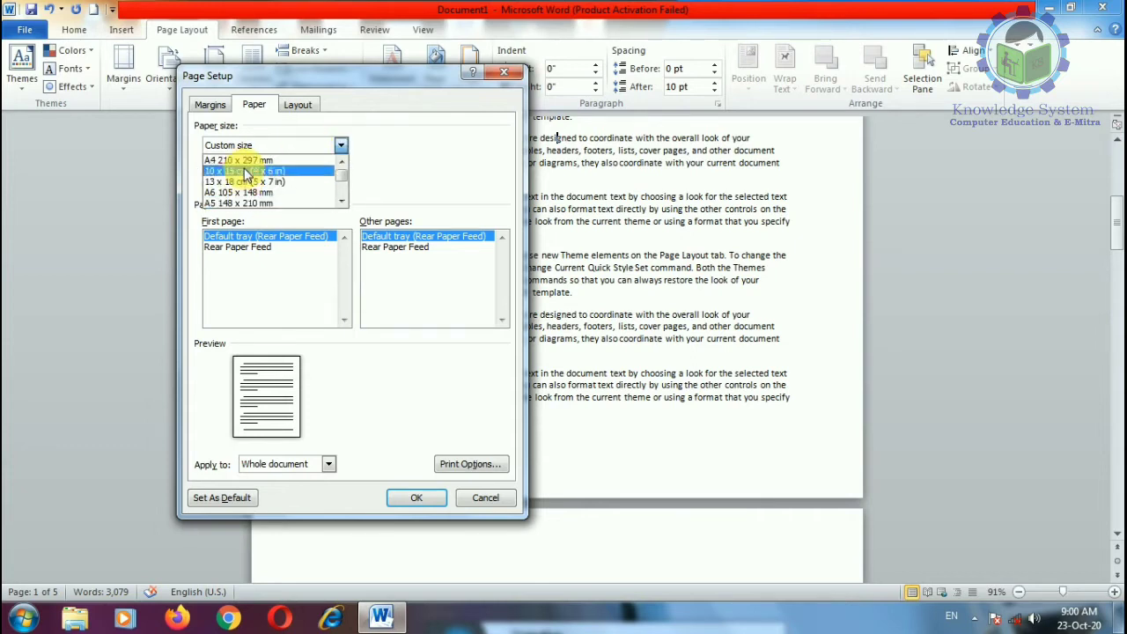
pyautogui.click(240, 162)
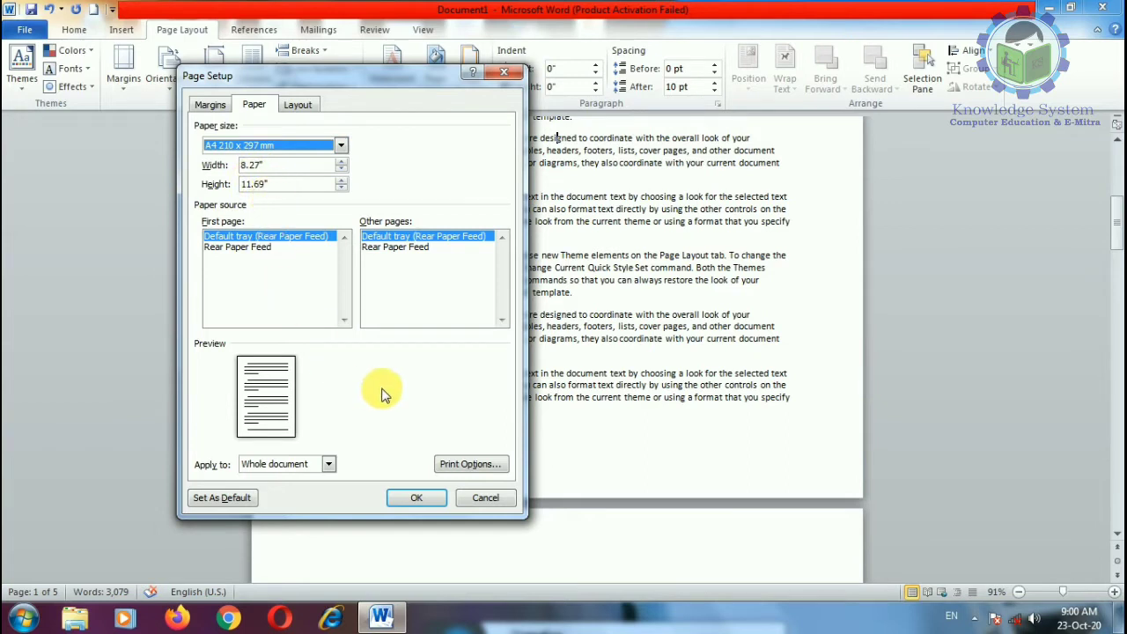
pyautogui.click(473, 466)
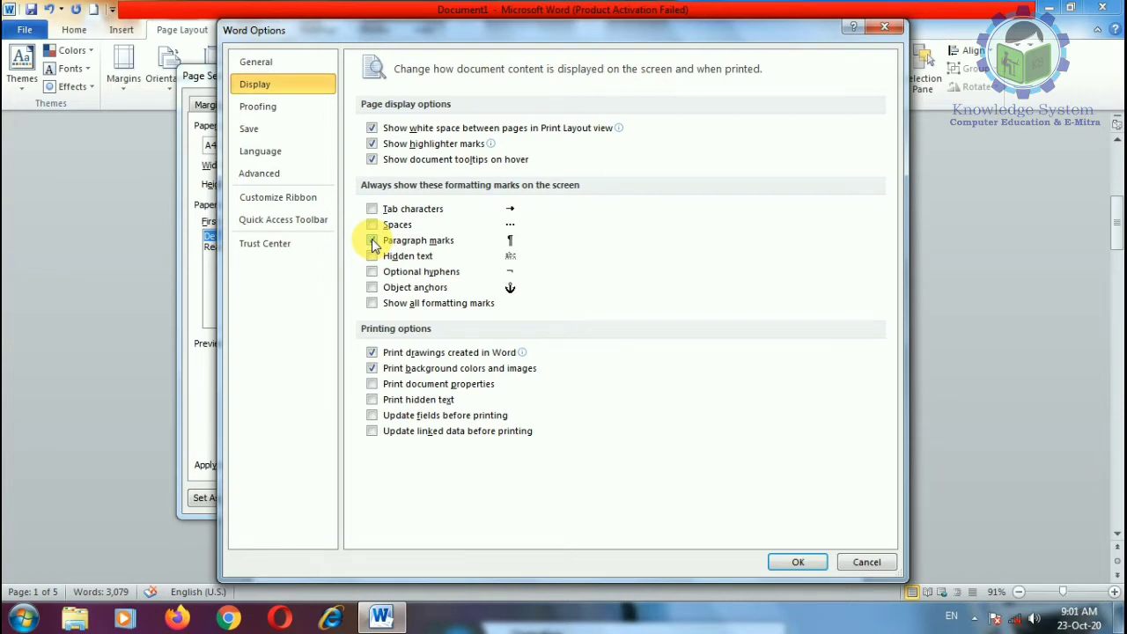
pyautogui.click(373, 242)
pyautogui.click(372, 242)
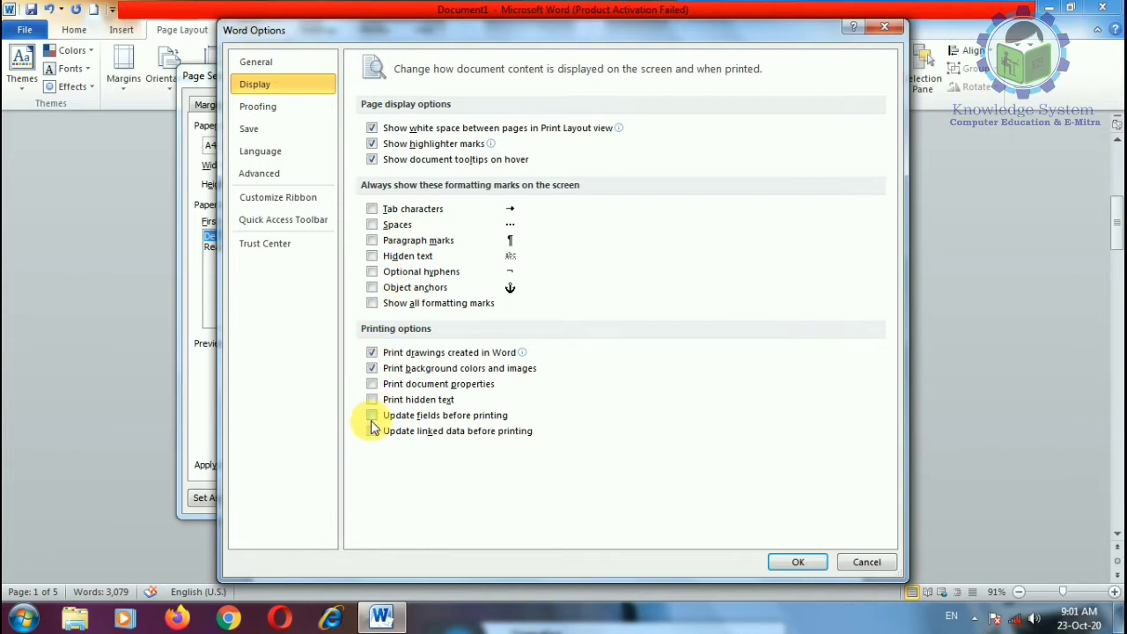
pyautogui.click(871, 566)
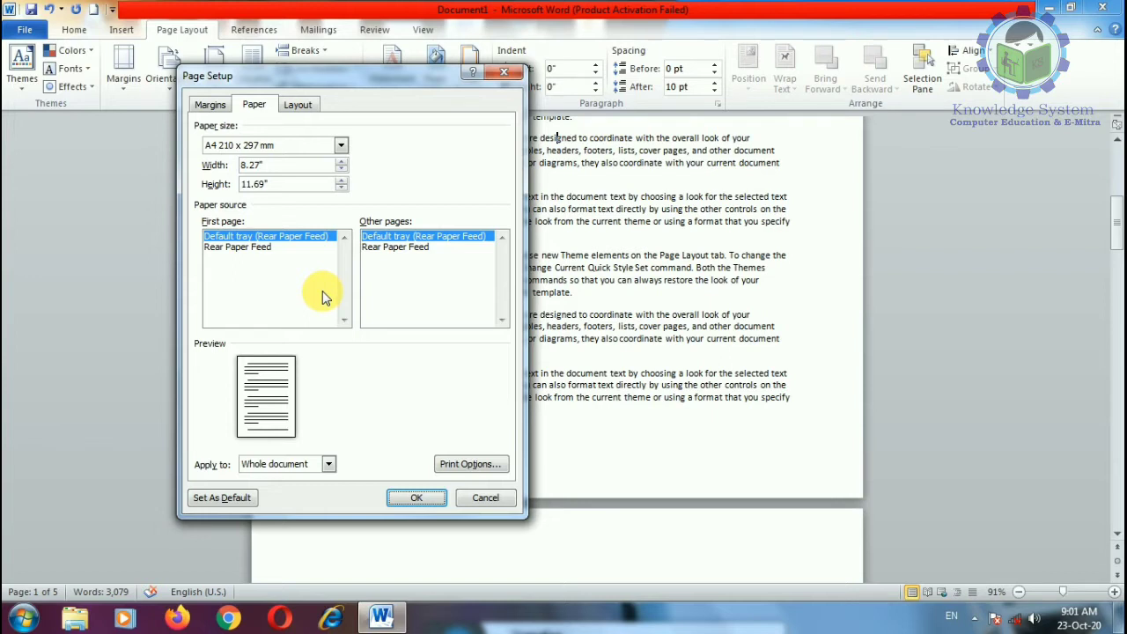
# Step: On the Layout tab, set Section start to New column
pyautogui.click(305, 105)
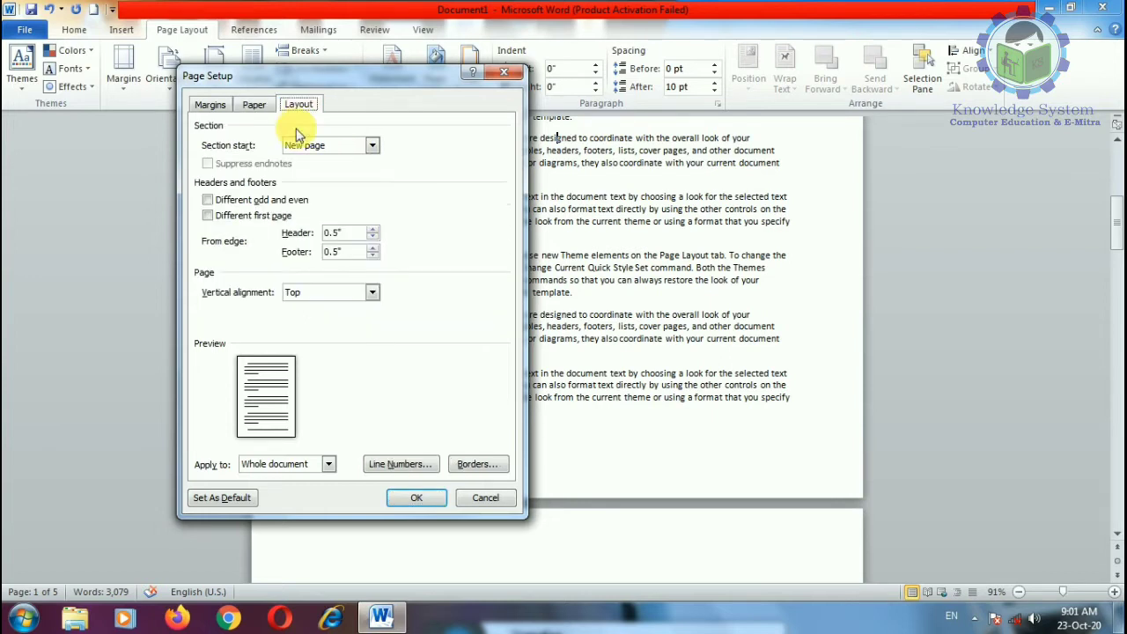
pyautogui.click(372, 146)
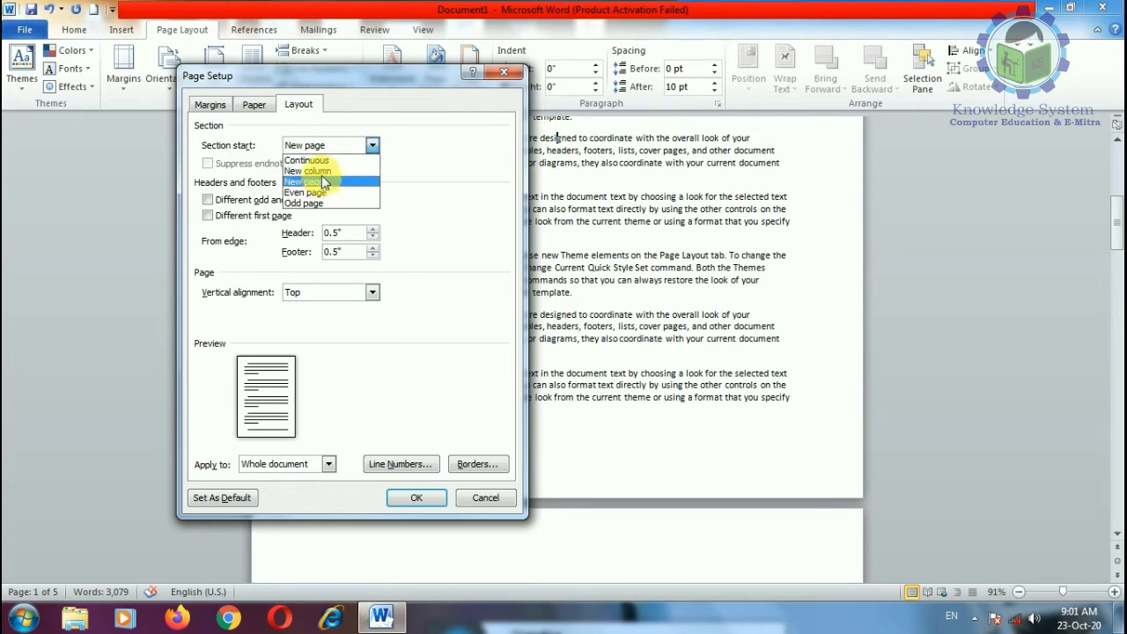
pyautogui.click(322, 172)
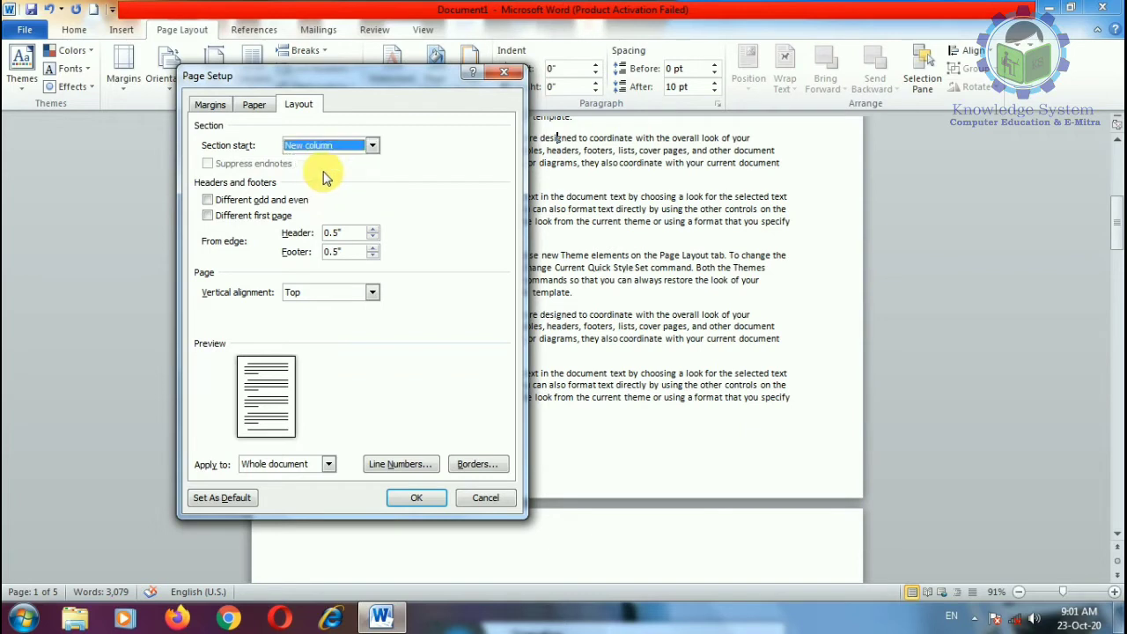
pyautogui.click(373, 145)
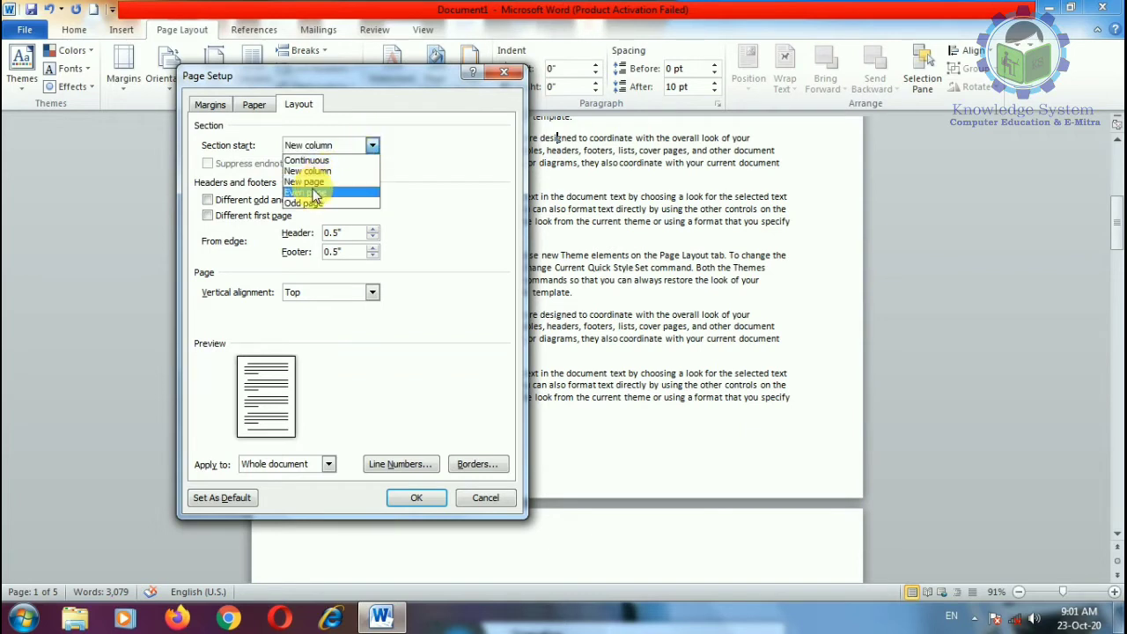
pyautogui.click(374, 226)
# Step: Try the Different odd and even and Different first page header options
pyautogui.click(280, 201)
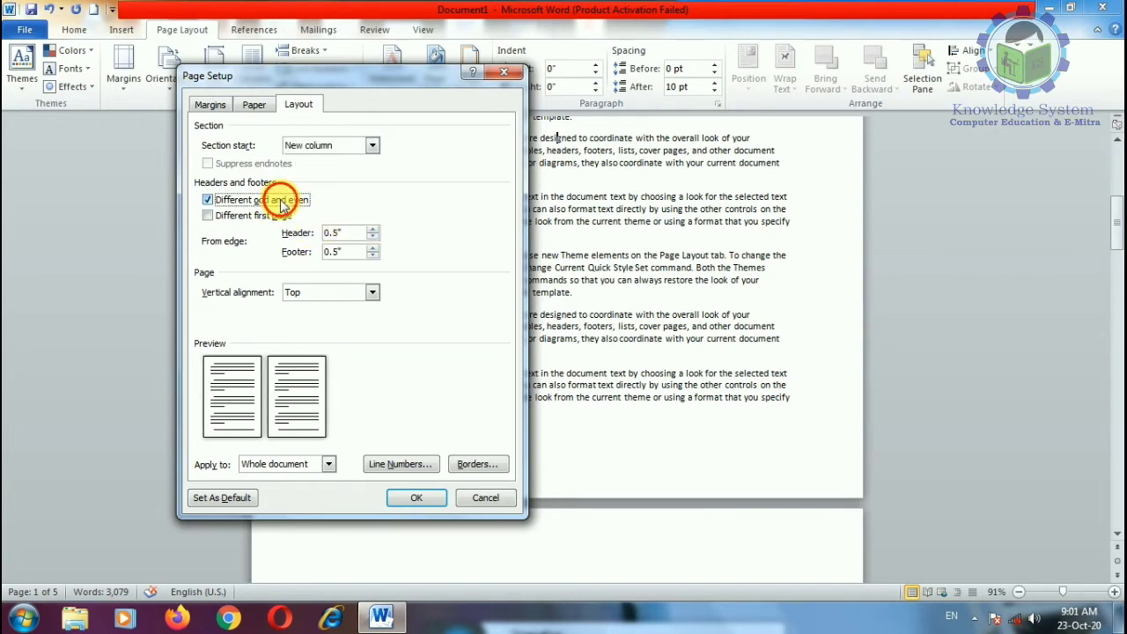
pyautogui.click(281, 201)
pyautogui.click(280, 202)
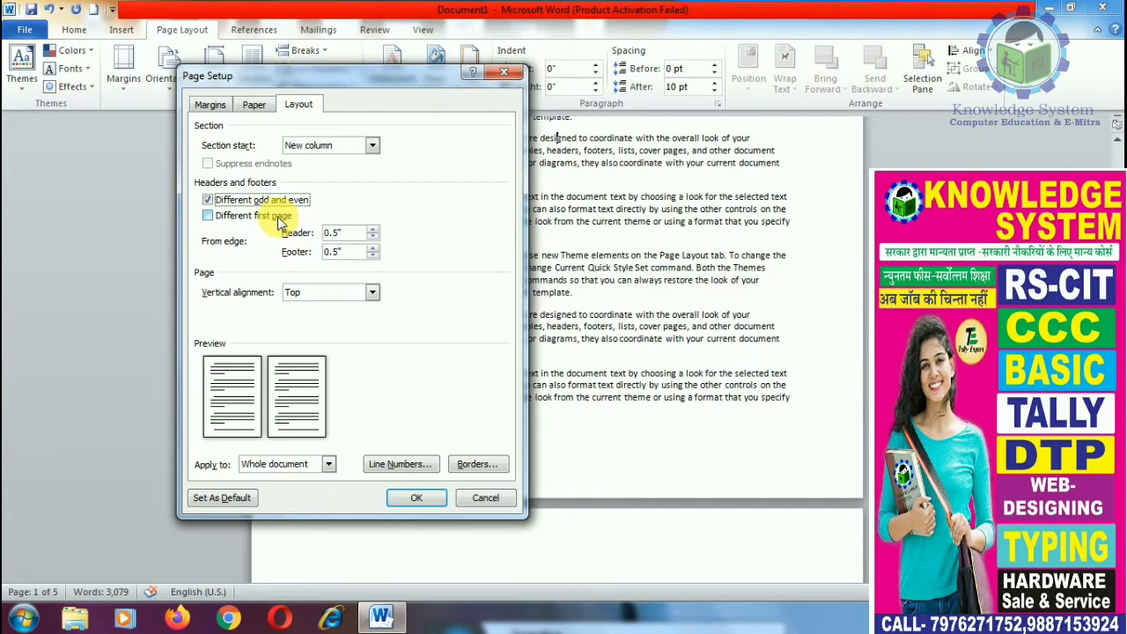
pyautogui.click(248, 217)
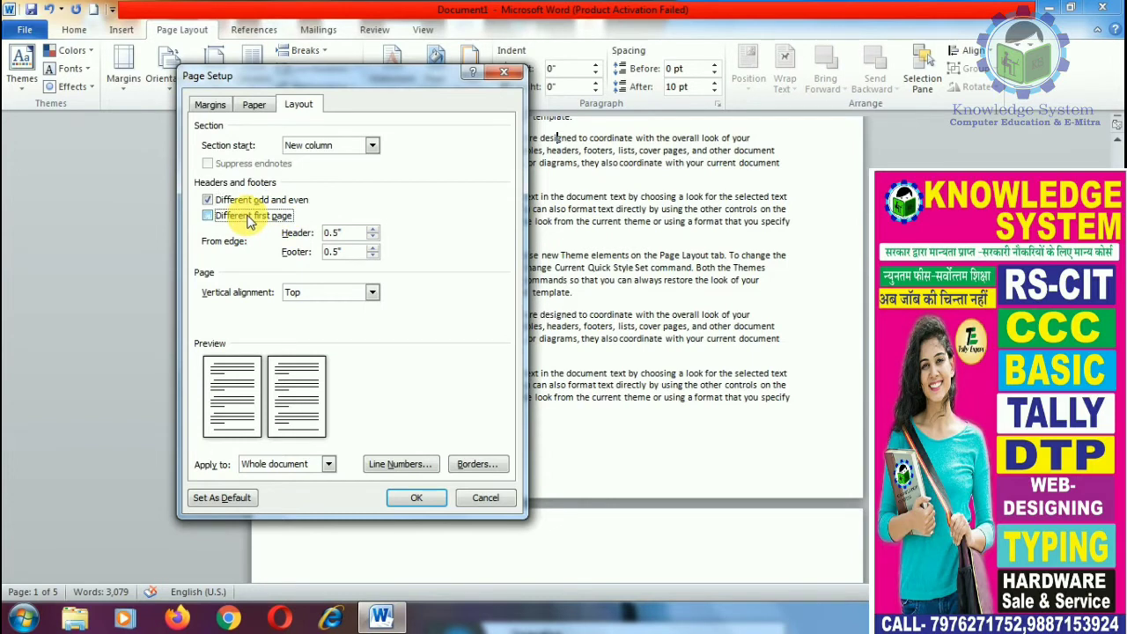
pyautogui.click(251, 201)
pyautogui.click(252, 216)
pyautogui.click(251, 200)
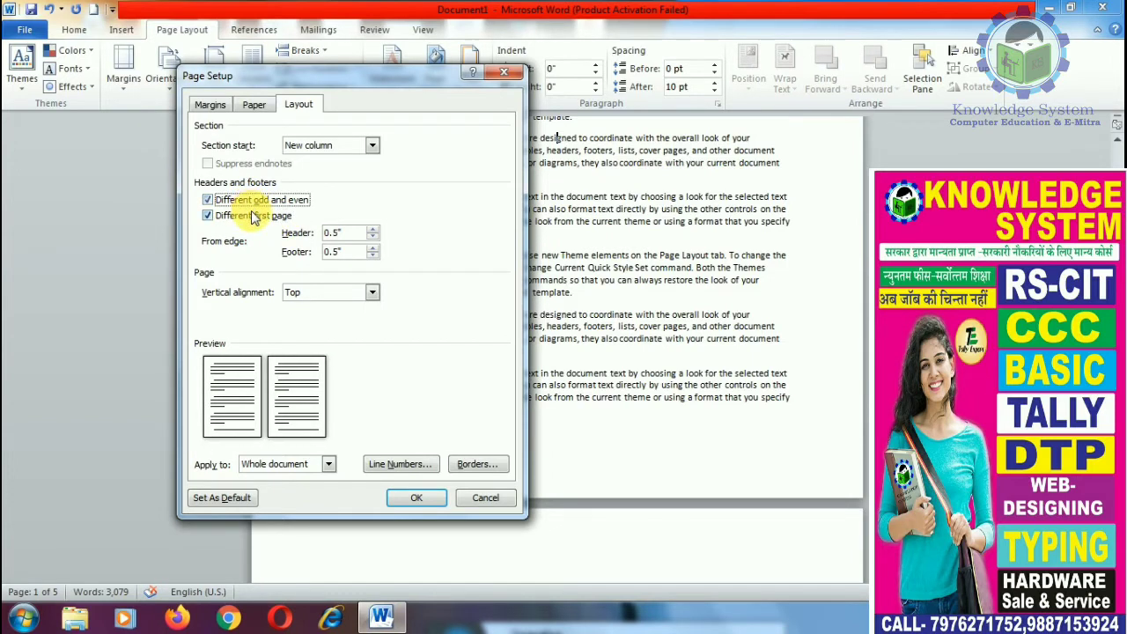
# Step: Leave both header options unchecked and keep Apply to set to Whole document
pyautogui.click(252, 217)
pyautogui.click(246, 202)
pyautogui.click(251, 202)
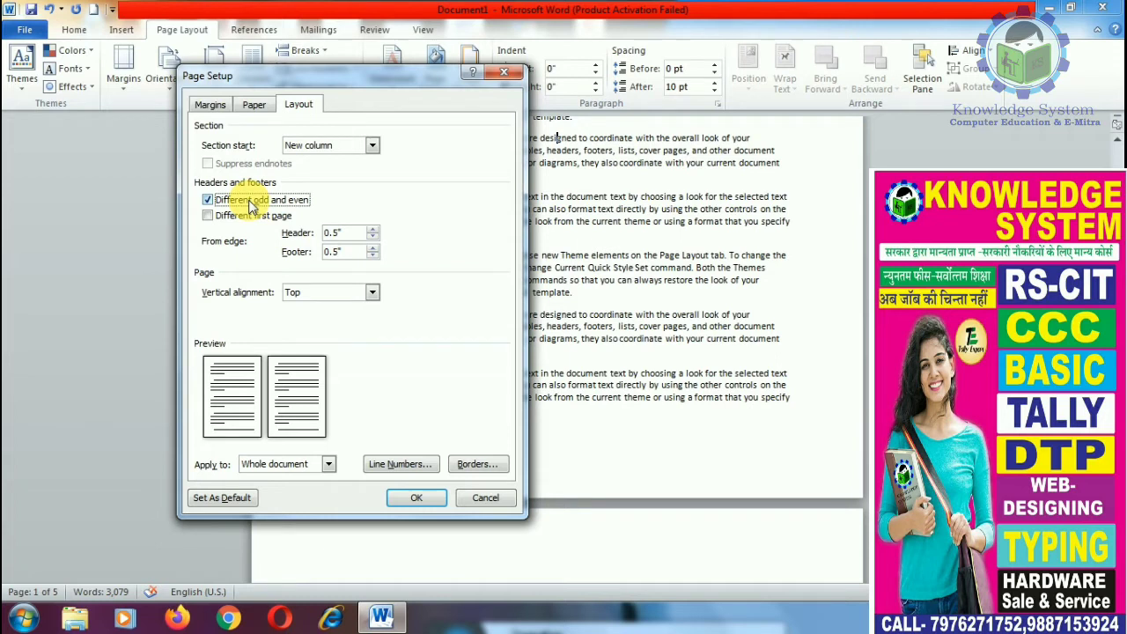
pyautogui.click(250, 217)
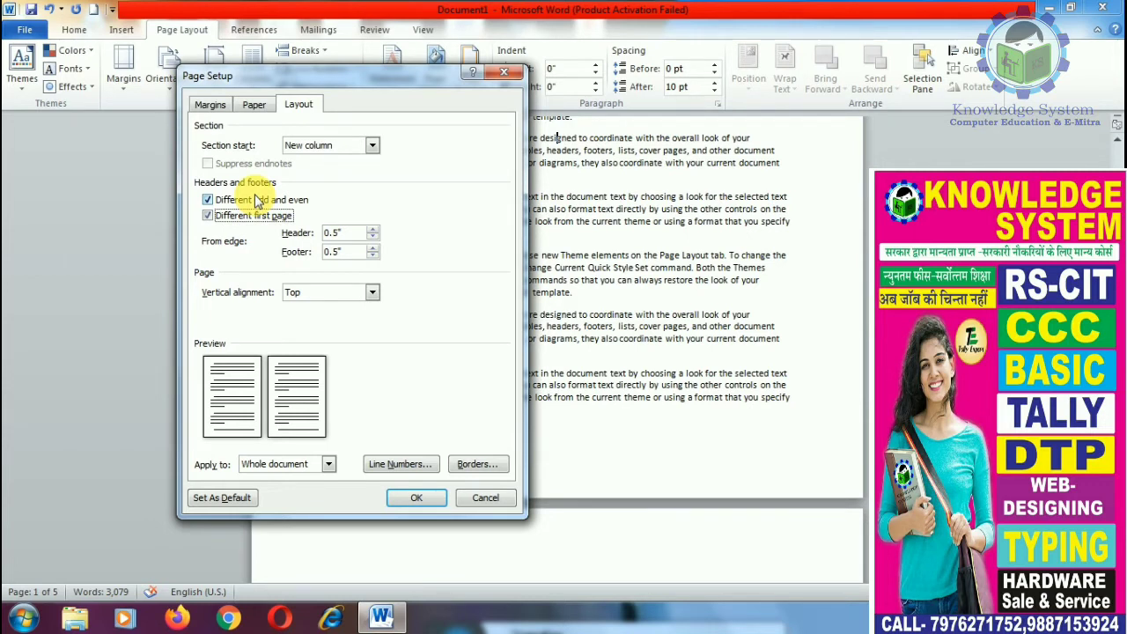
pyautogui.click(255, 200)
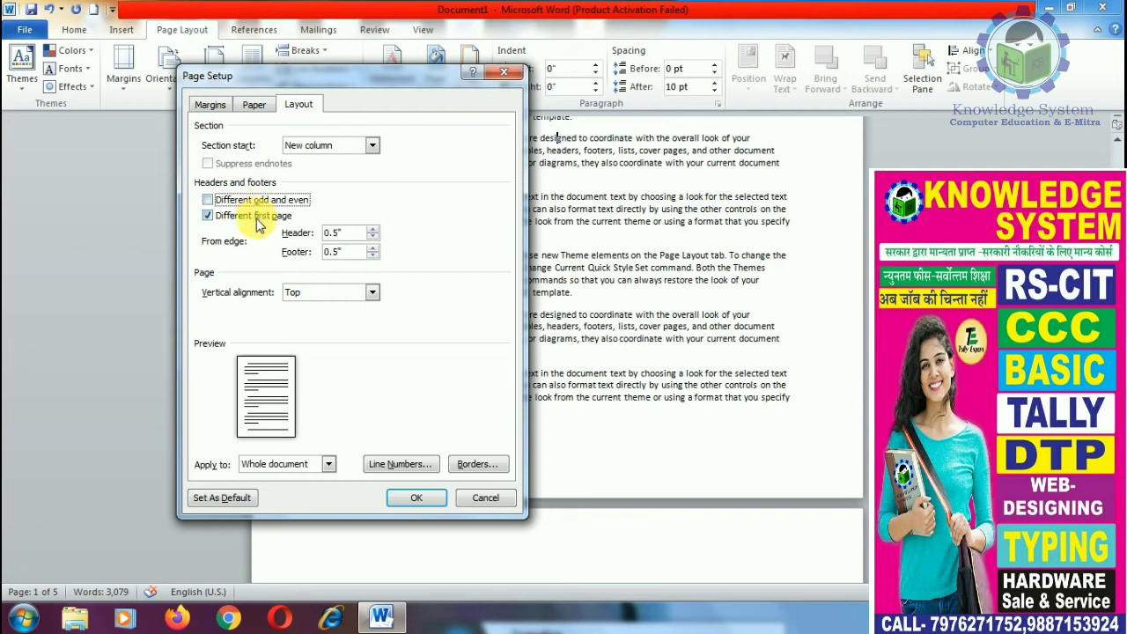
pyautogui.click(256, 218)
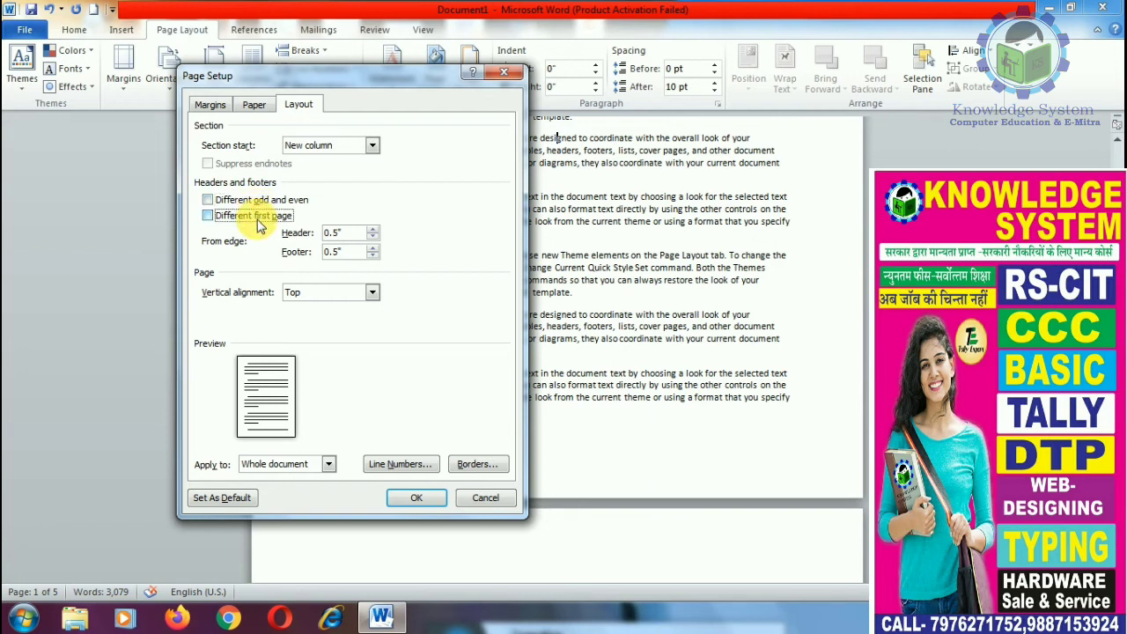
pyautogui.click(328, 464)
pyautogui.click(330, 464)
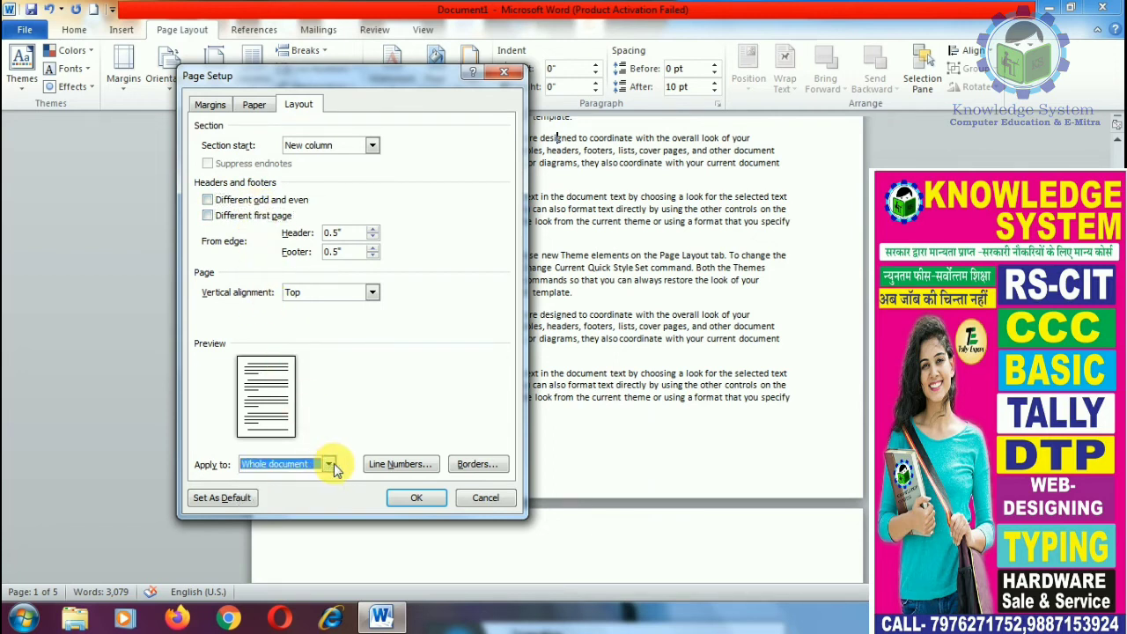
# Step: Open Line Numbers and Page Borders, closing each without changes
pyautogui.click(397, 465)
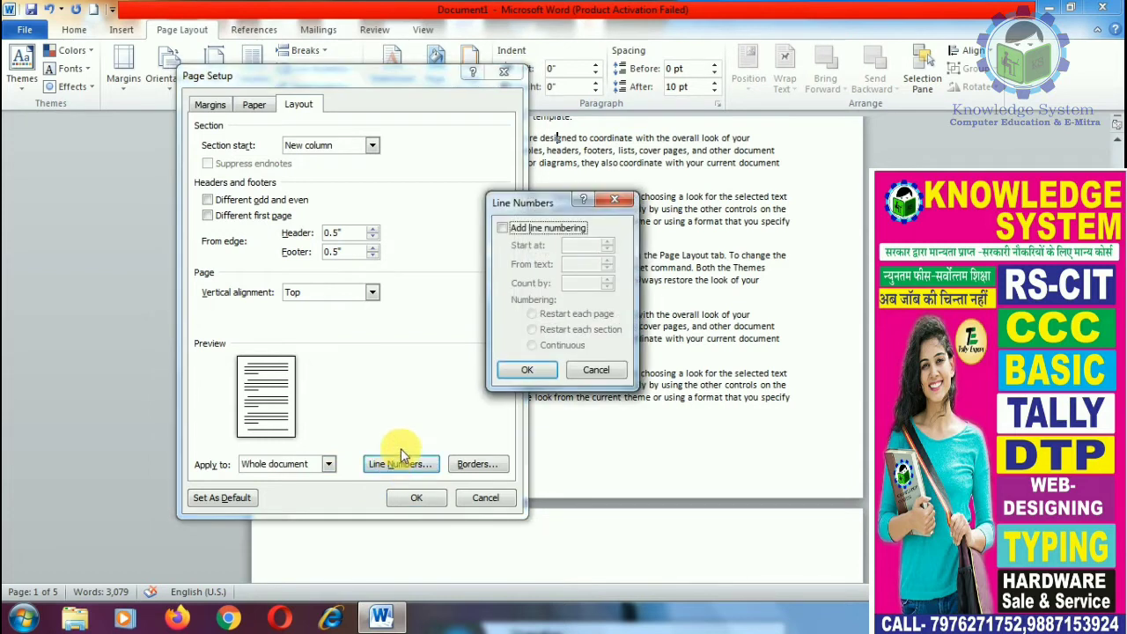
pyautogui.click(526, 370)
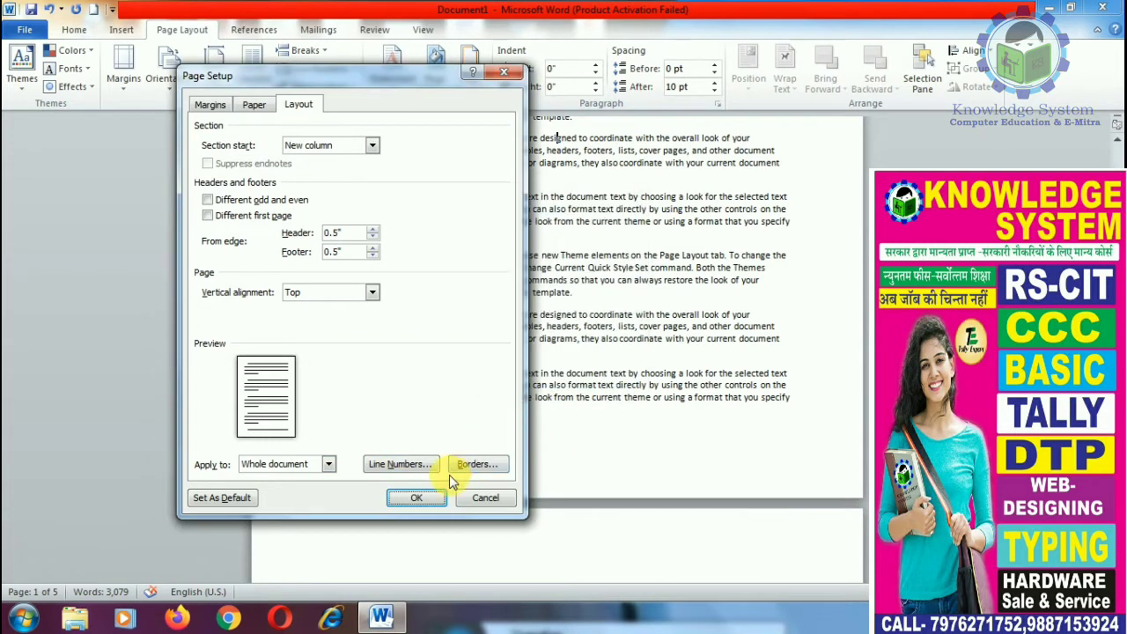
pyautogui.click(466, 464)
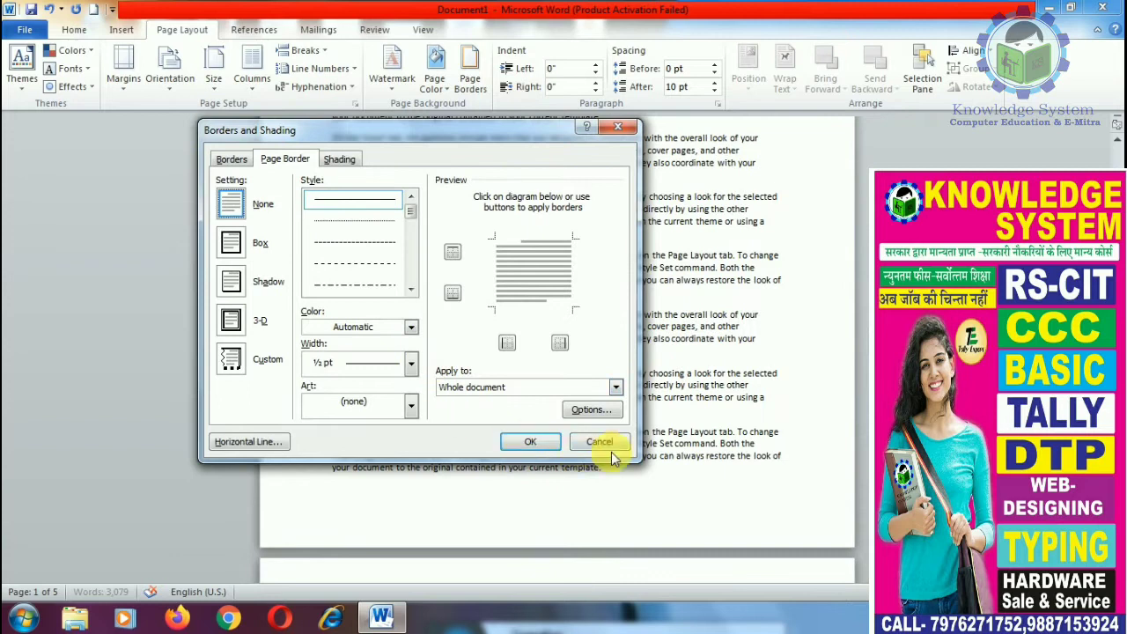
pyautogui.click(600, 441)
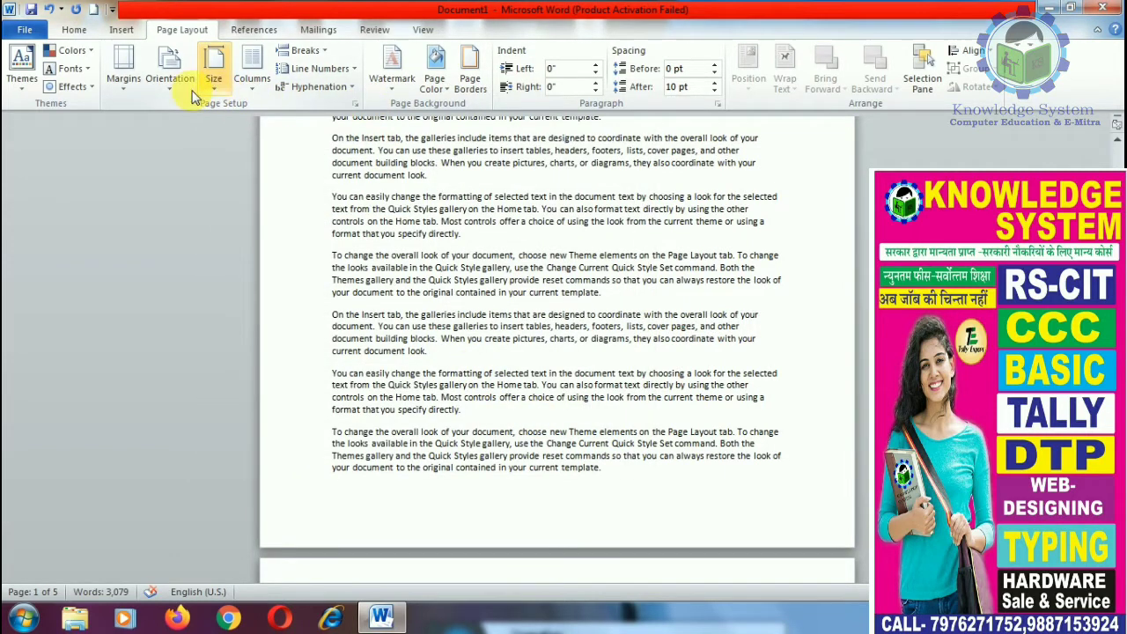
# Step: Open Borders and Shading from the Home borders list, cancel it, and go to Page Layout
pyautogui.click(123, 29)
pyautogui.click(74, 29)
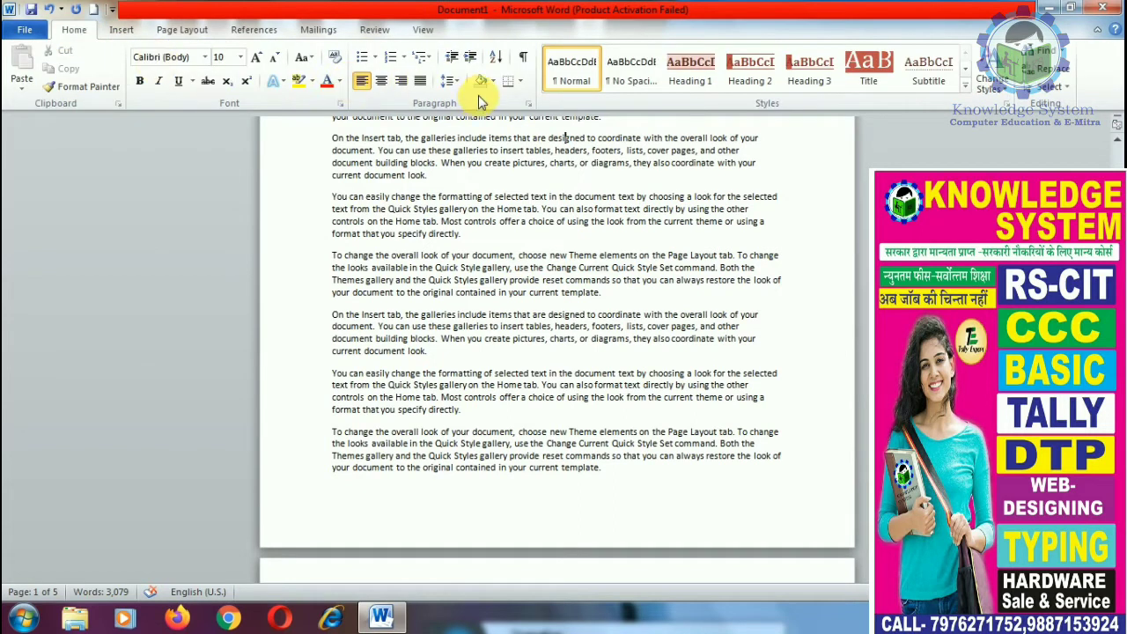
pyautogui.click(521, 80)
pyautogui.click(574, 385)
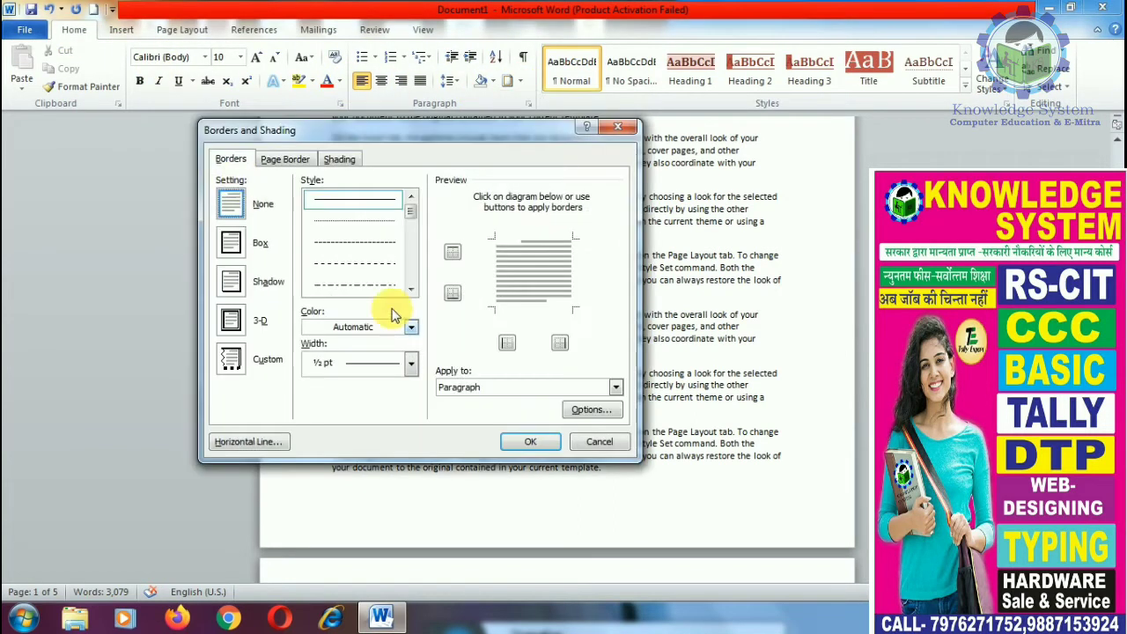
pyautogui.click(599, 441)
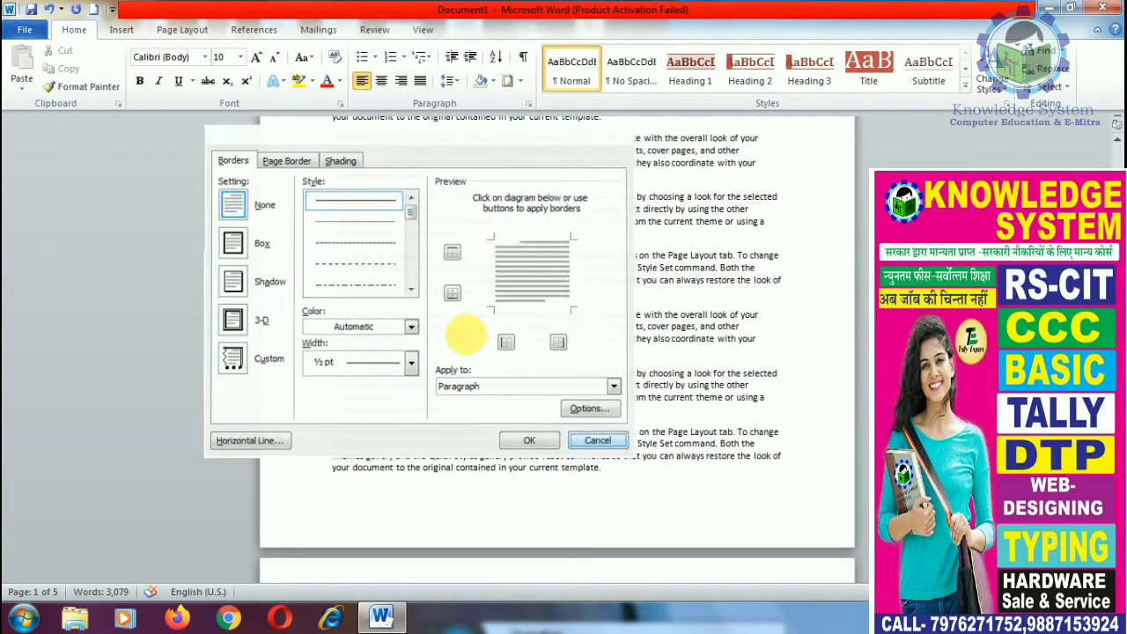
pyautogui.click(192, 31)
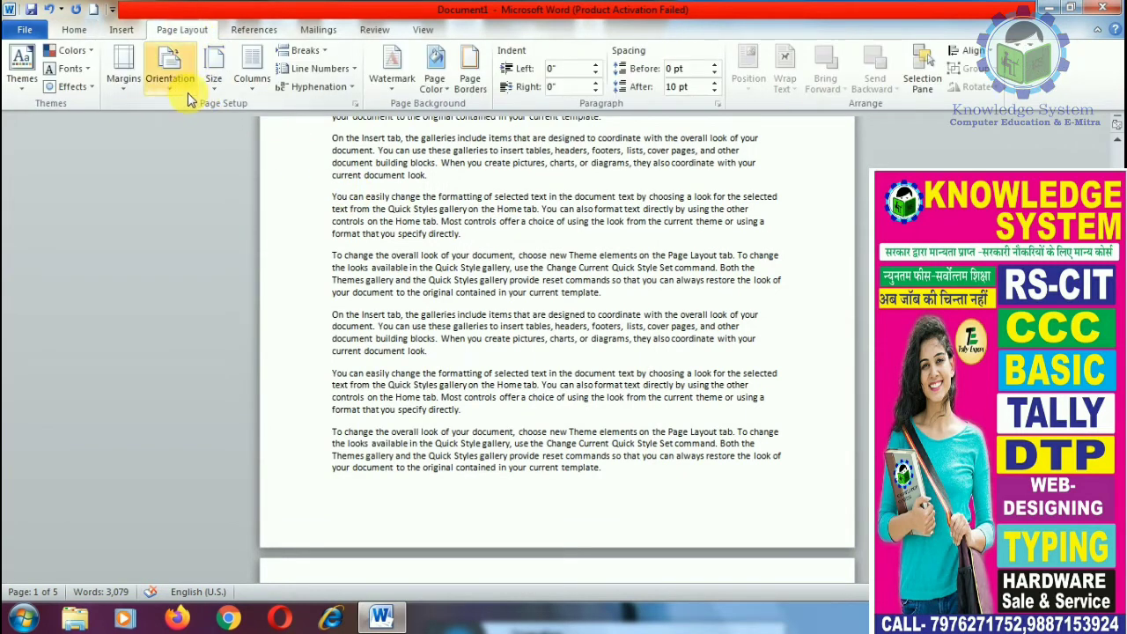
pyautogui.click(123, 72)
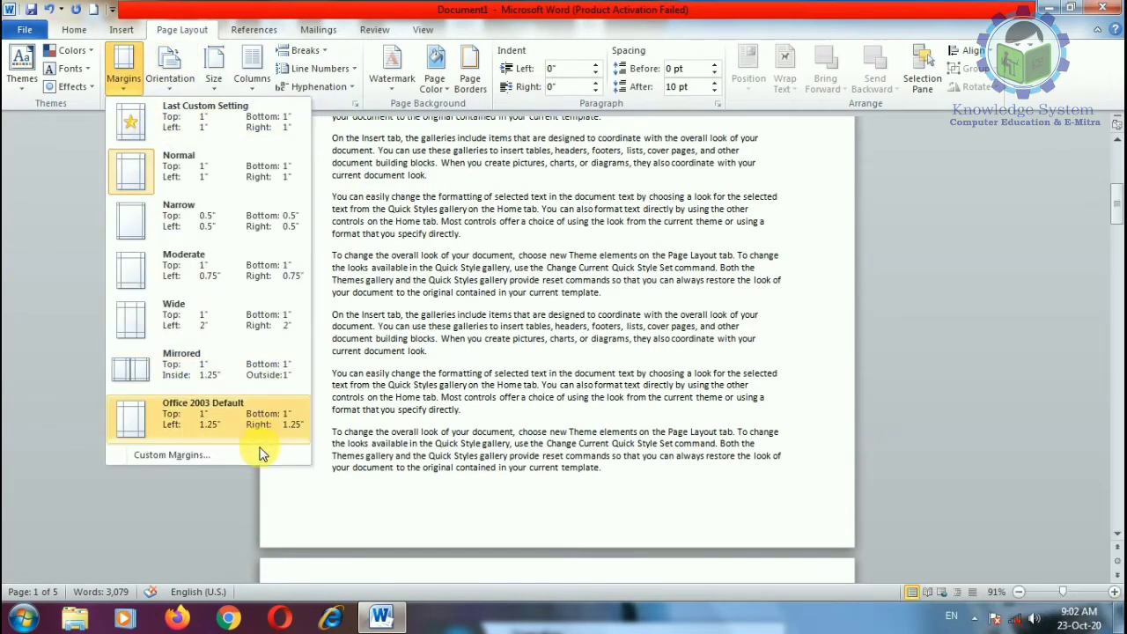
pyautogui.click(260, 452)
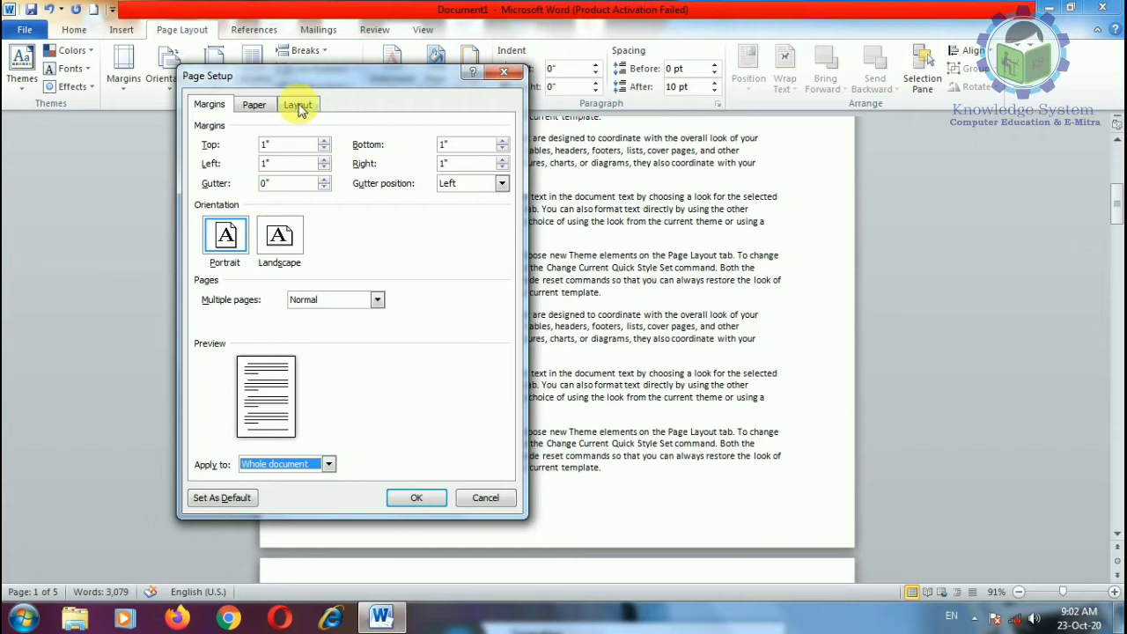
pyautogui.click(256, 104)
pyautogui.click(298, 105)
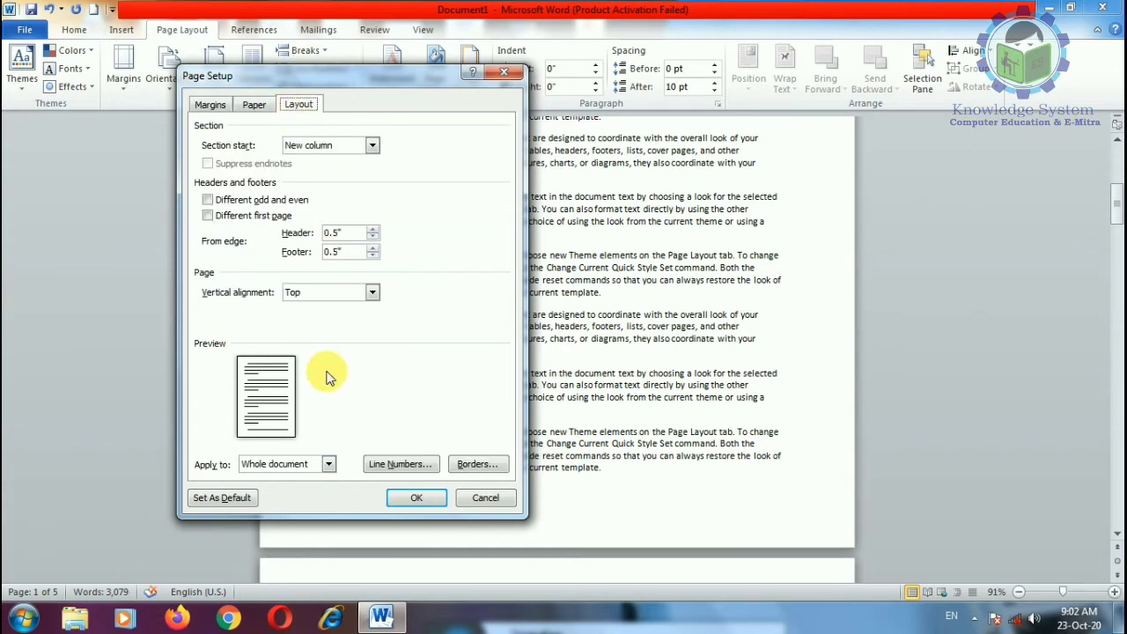
pyautogui.click(485, 498)
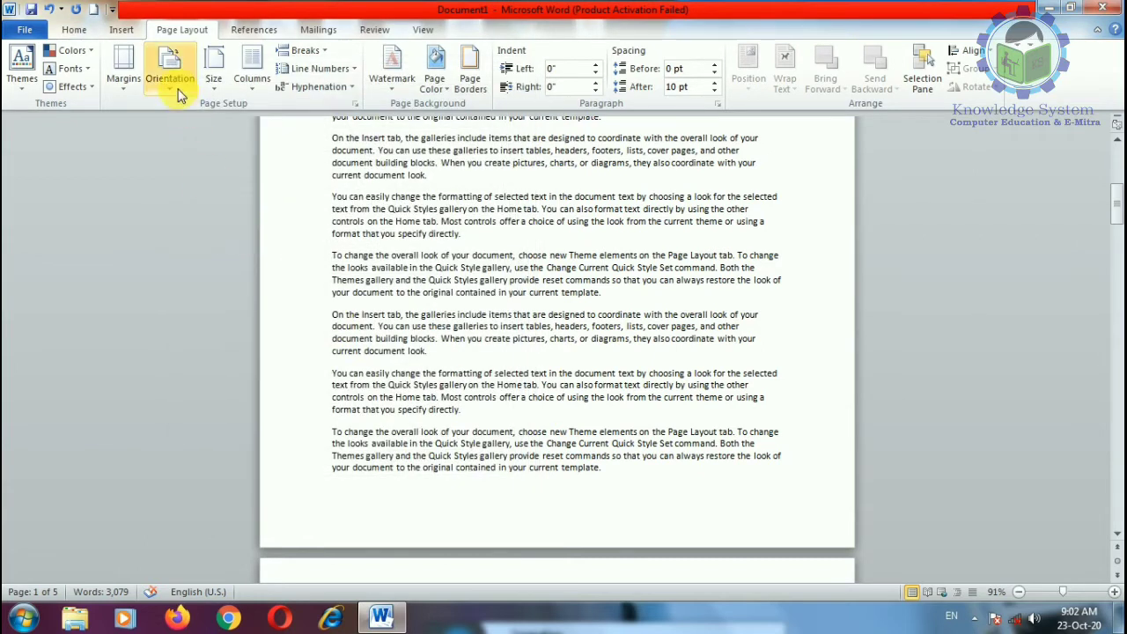
pyautogui.click(169, 75)
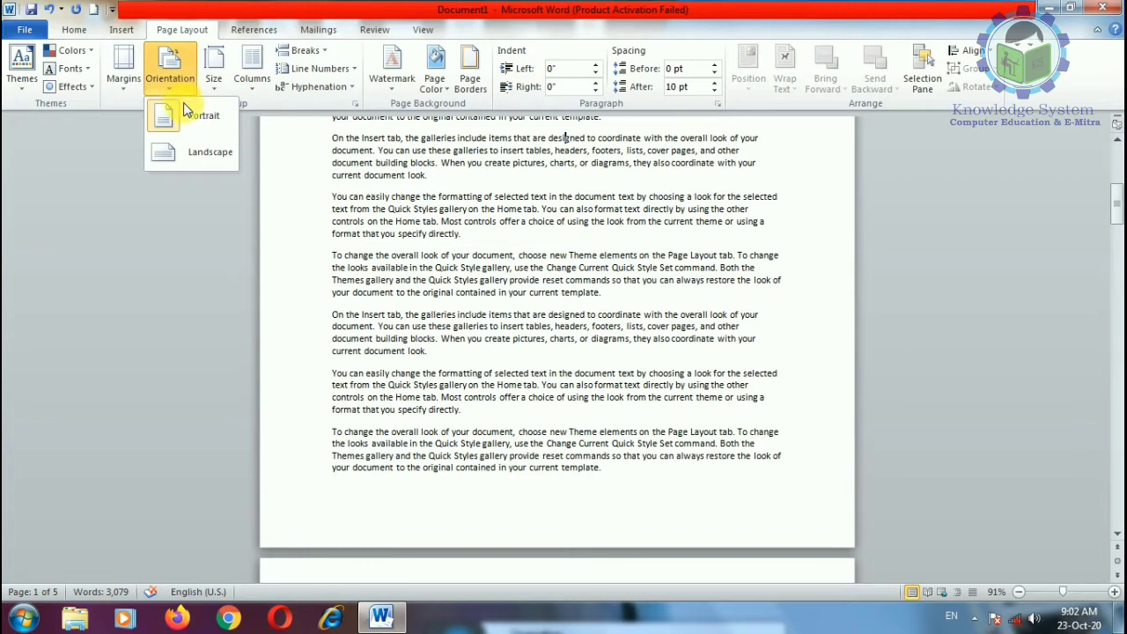
pyautogui.click(213, 74)
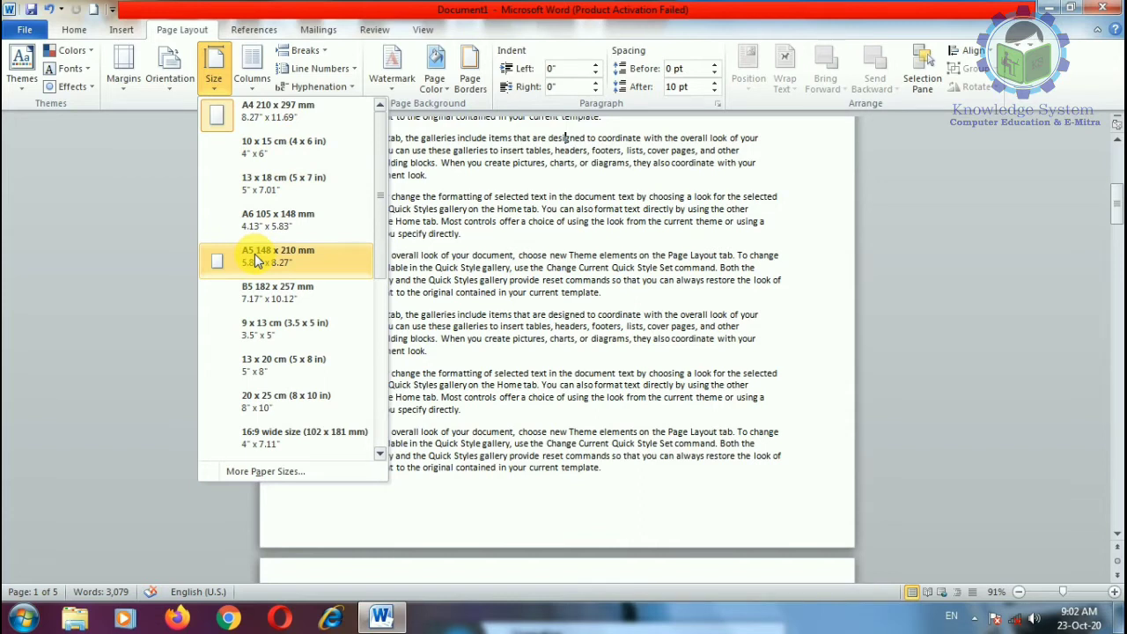
pyautogui.moveTo(374, 219); pyautogui.dragTo(372, 427)
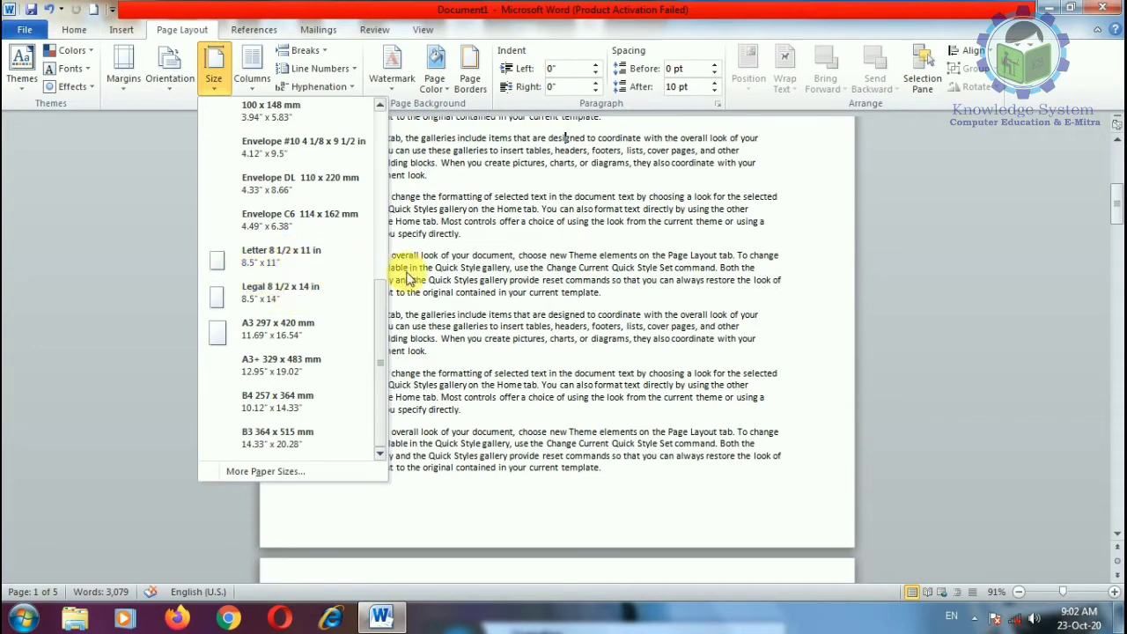
pyautogui.click(459, 283)
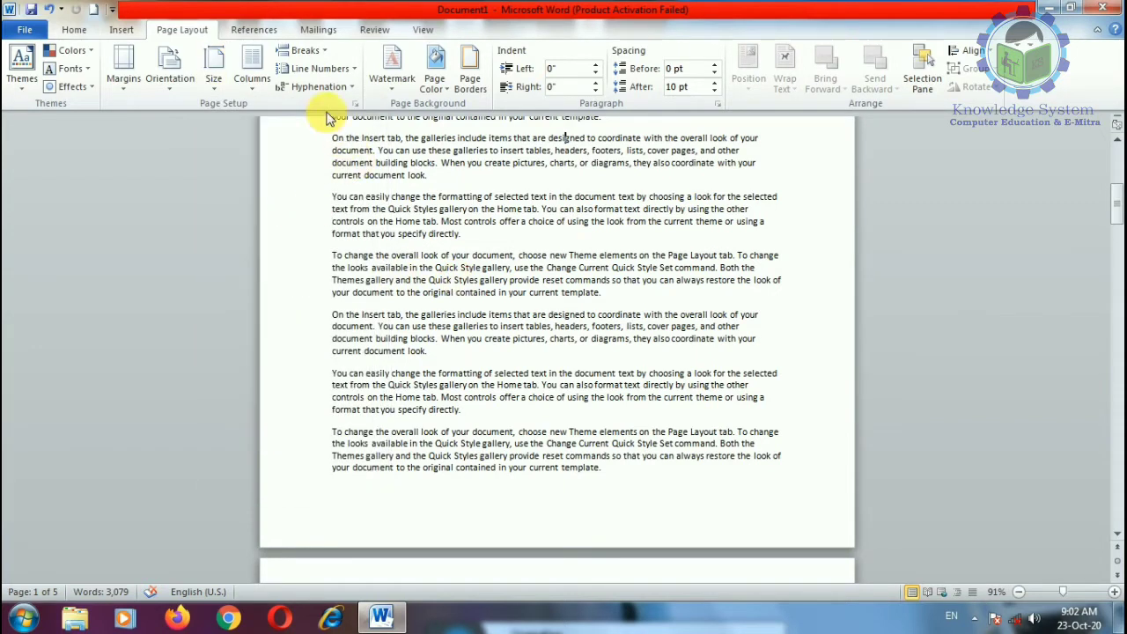
# Step: Look at the Breaks and Columns lists, closing both without choosing anything
pyautogui.click(310, 51)
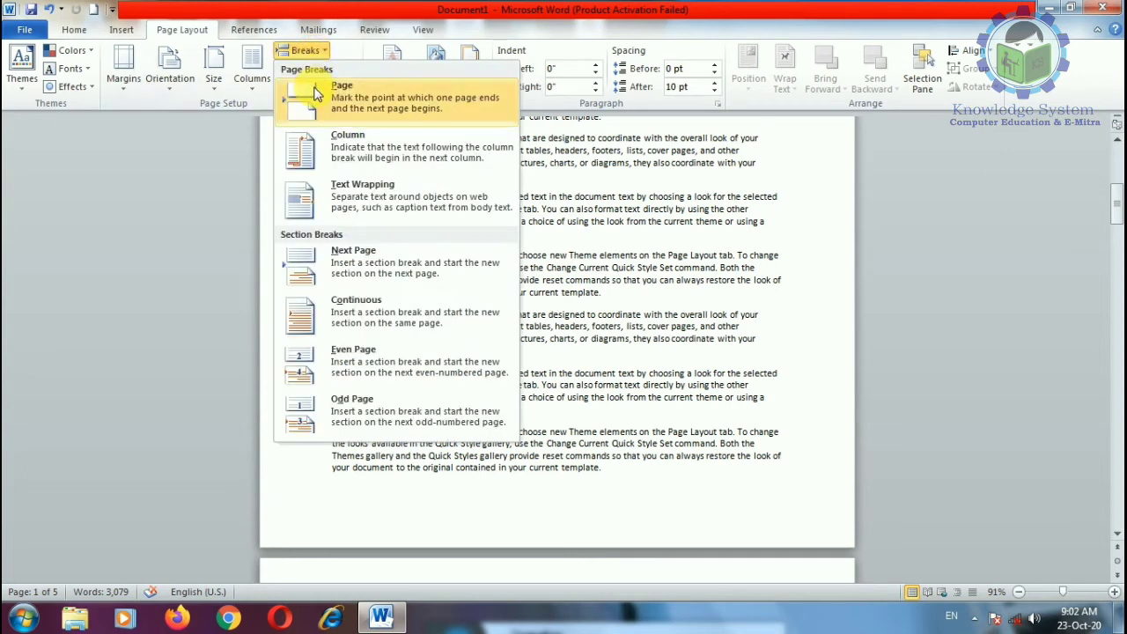
pyautogui.click(582, 247)
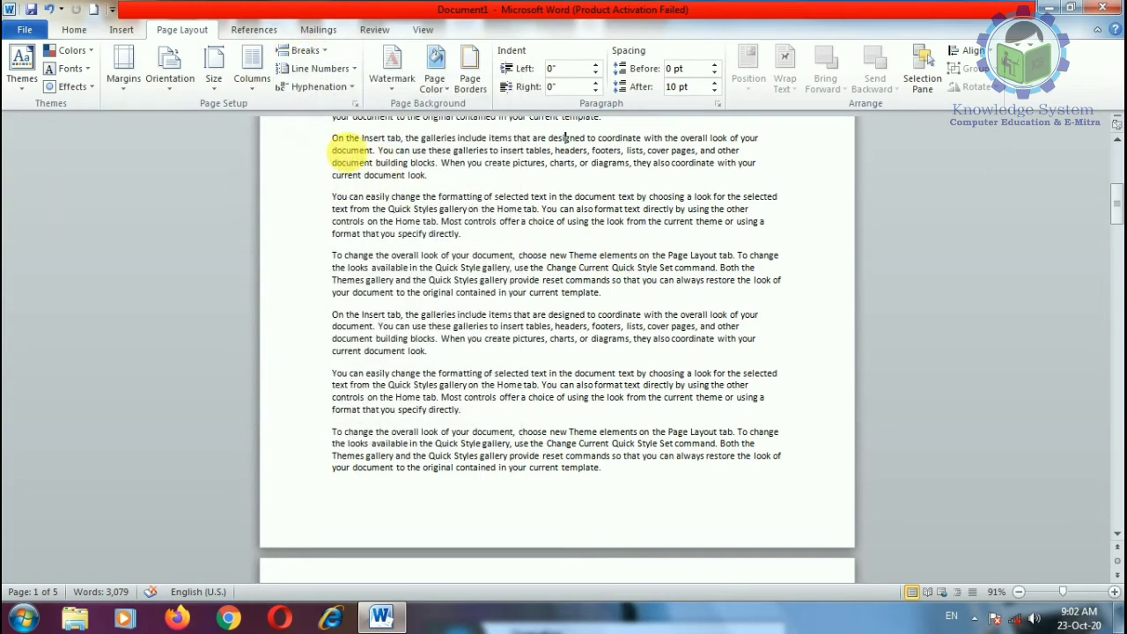
pyautogui.click(250, 84)
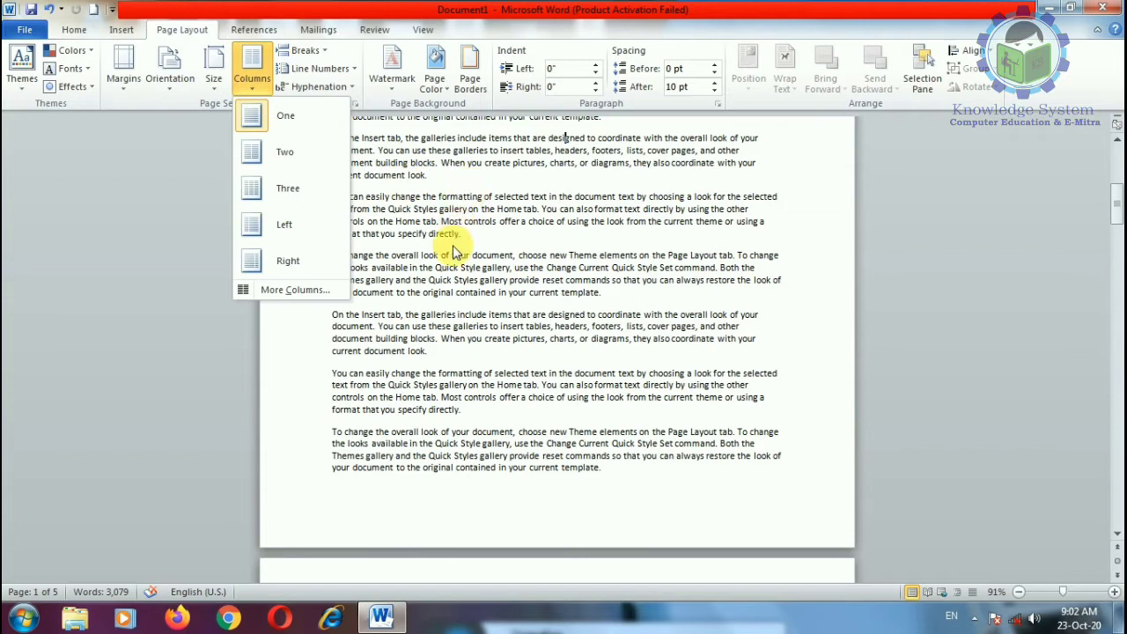
pyautogui.click(482, 182)
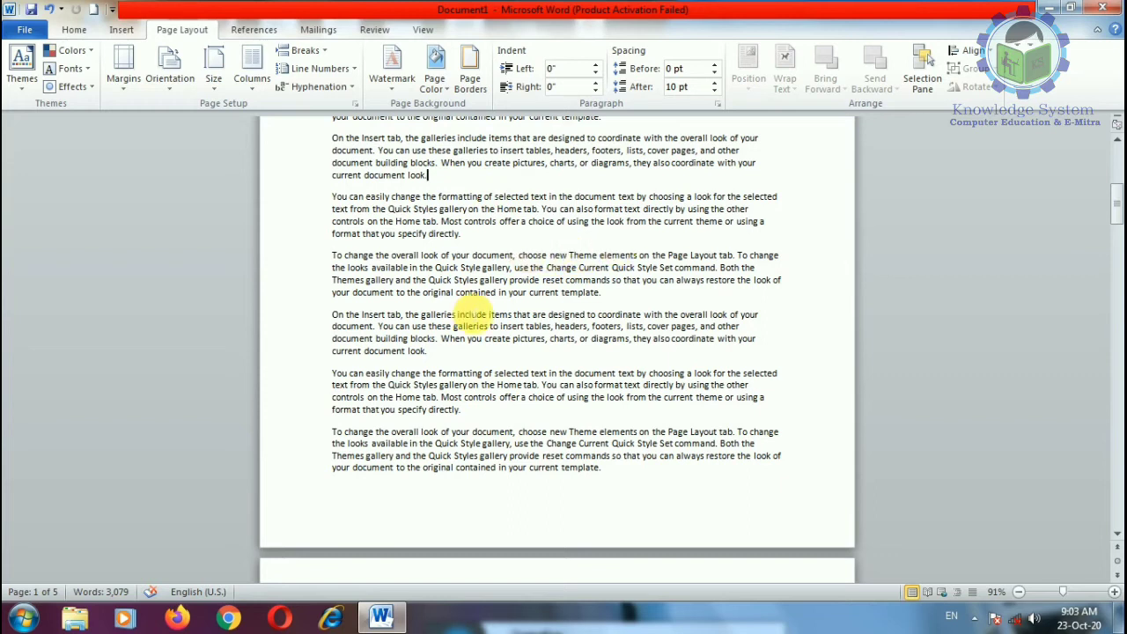
pyautogui.scroll(10, 472, 310)
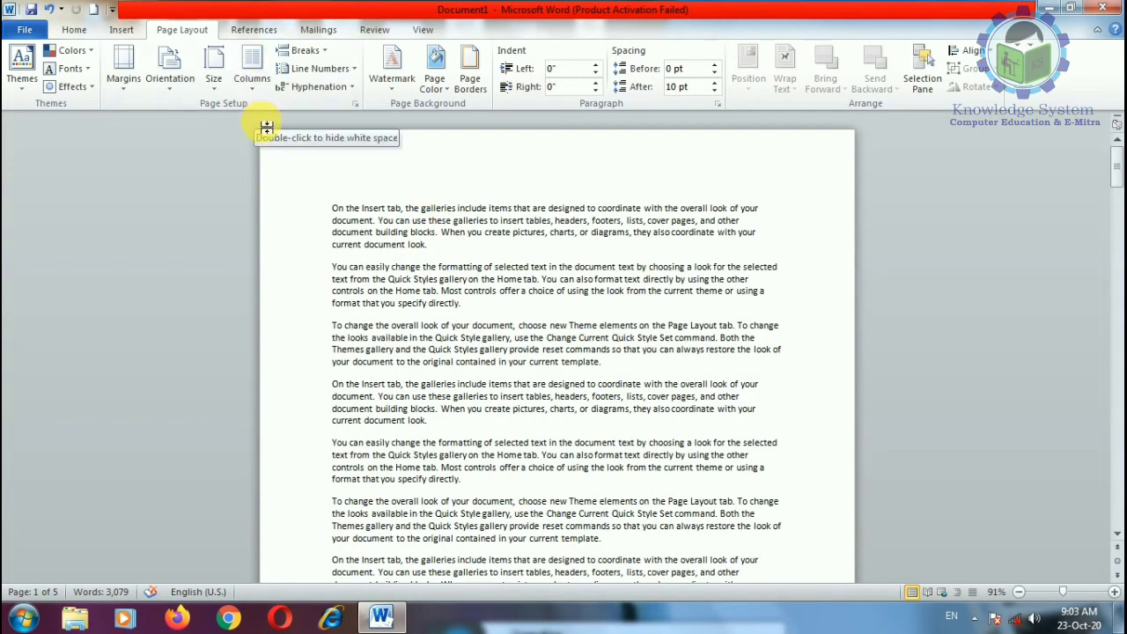
# Step: Select the whole document and split it into two columns
pyautogui.hotkey('ctrl', 'a')
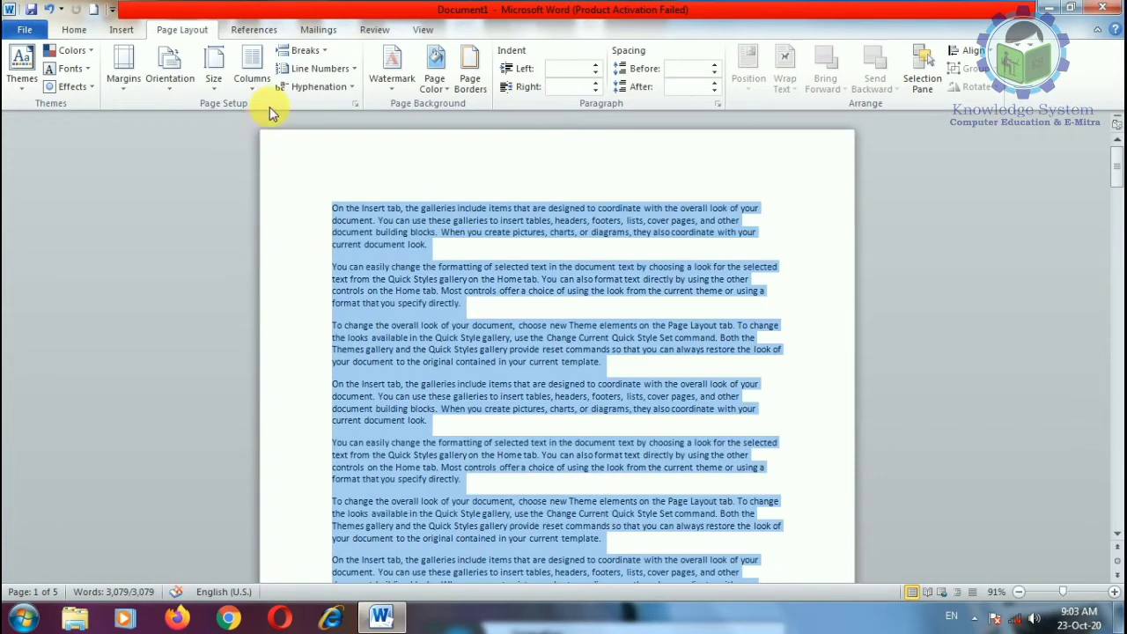
pyautogui.click(252, 70)
pyautogui.click(275, 155)
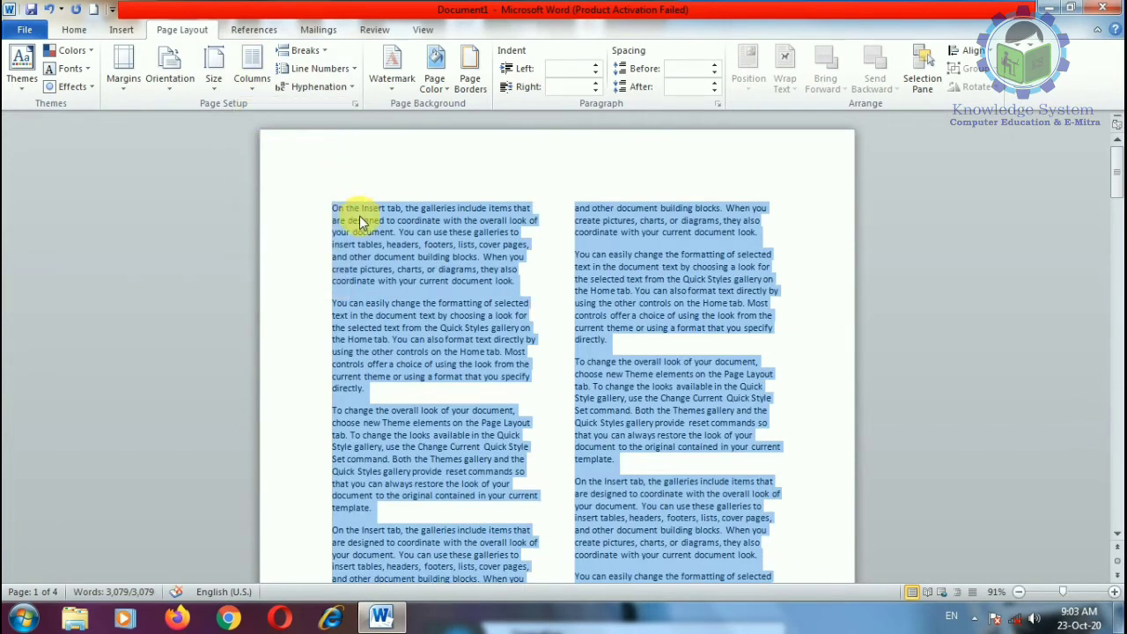
pyautogui.scroll(-10, 363, 282)
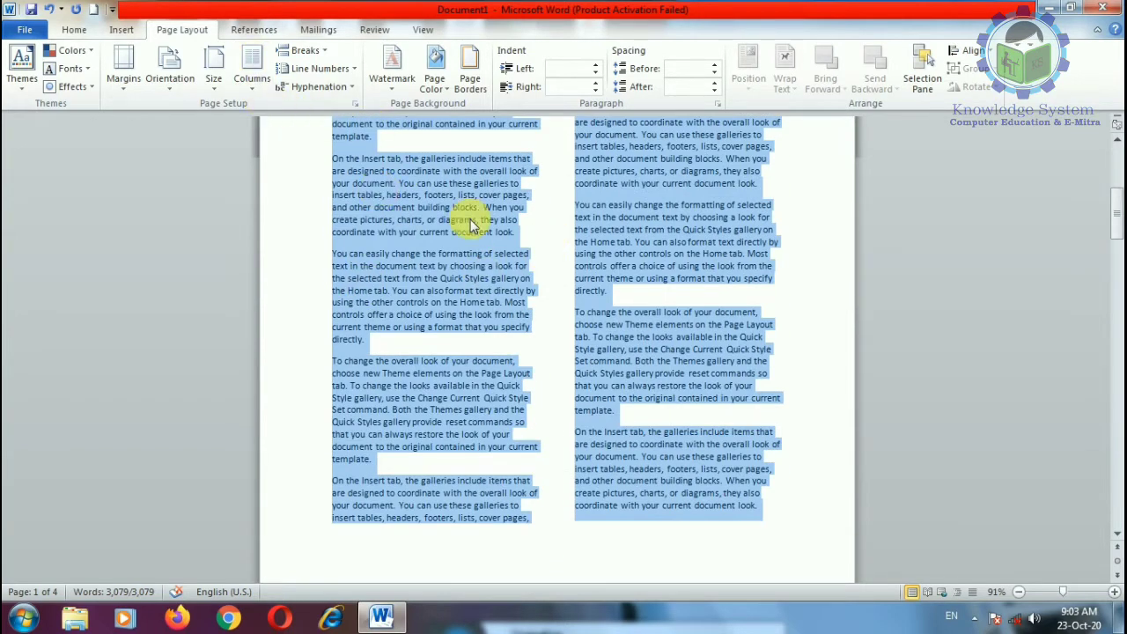
pyautogui.scroll(-10, 598, 373)
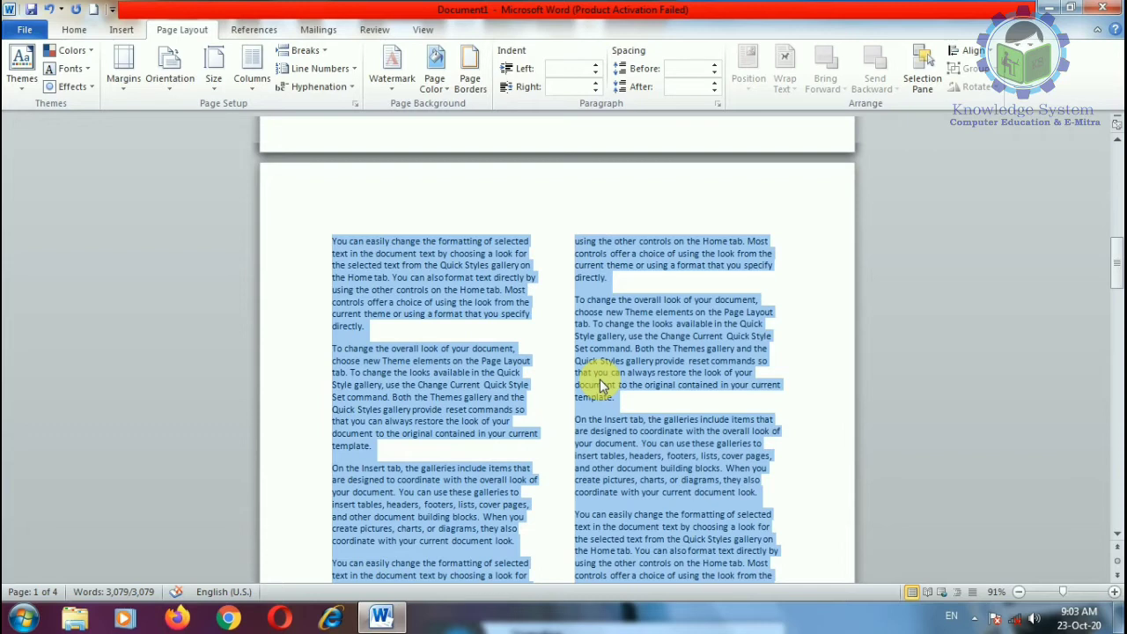
# Step: Switch the text to the Three, then Left, then Right column presets
pyautogui.click(250, 85)
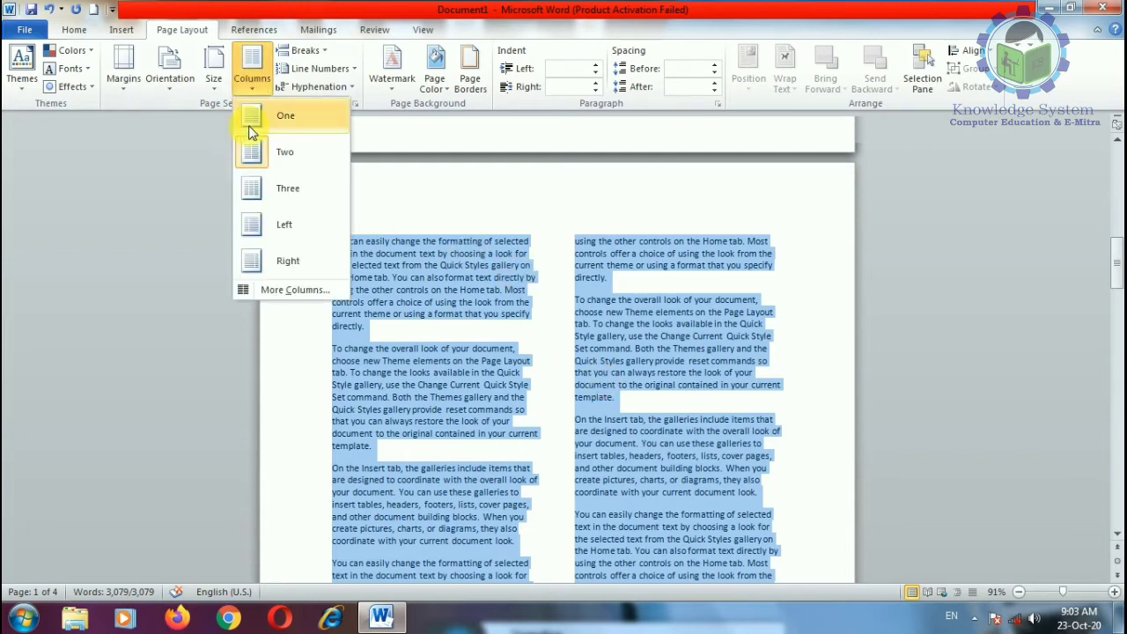
pyautogui.click(271, 190)
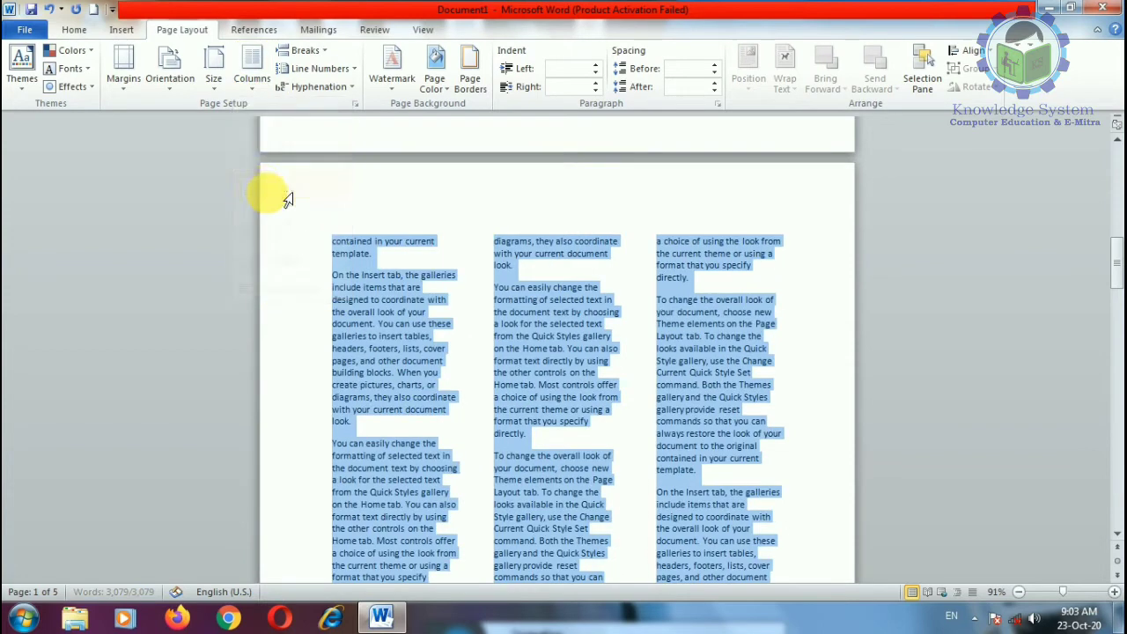
pyautogui.click(252, 79)
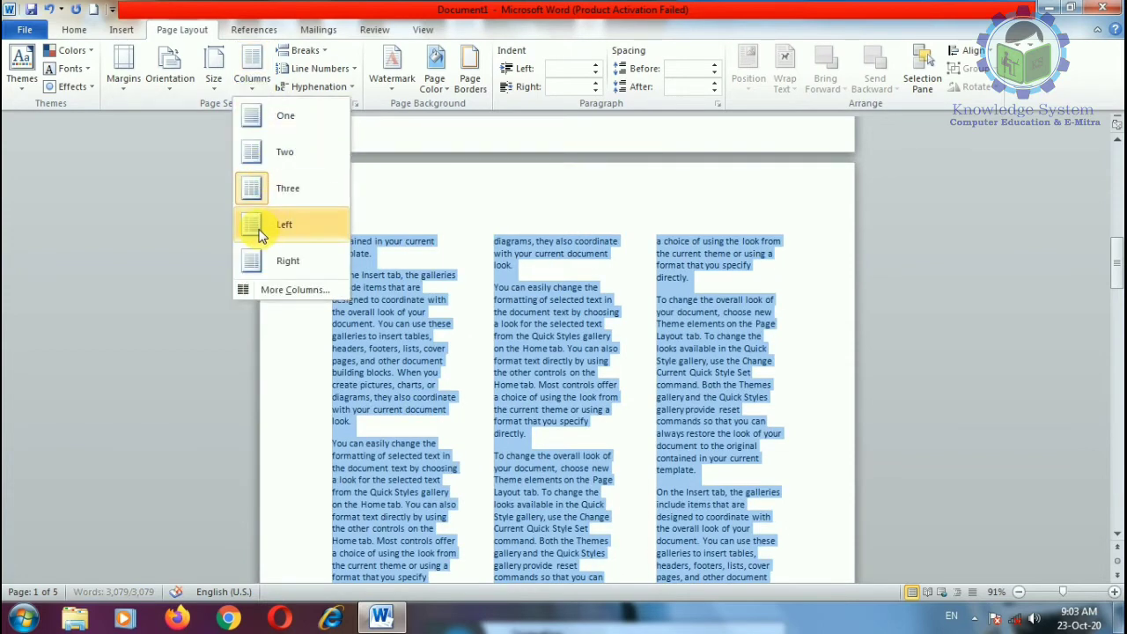
pyautogui.click(272, 228)
pyautogui.click(255, 93)
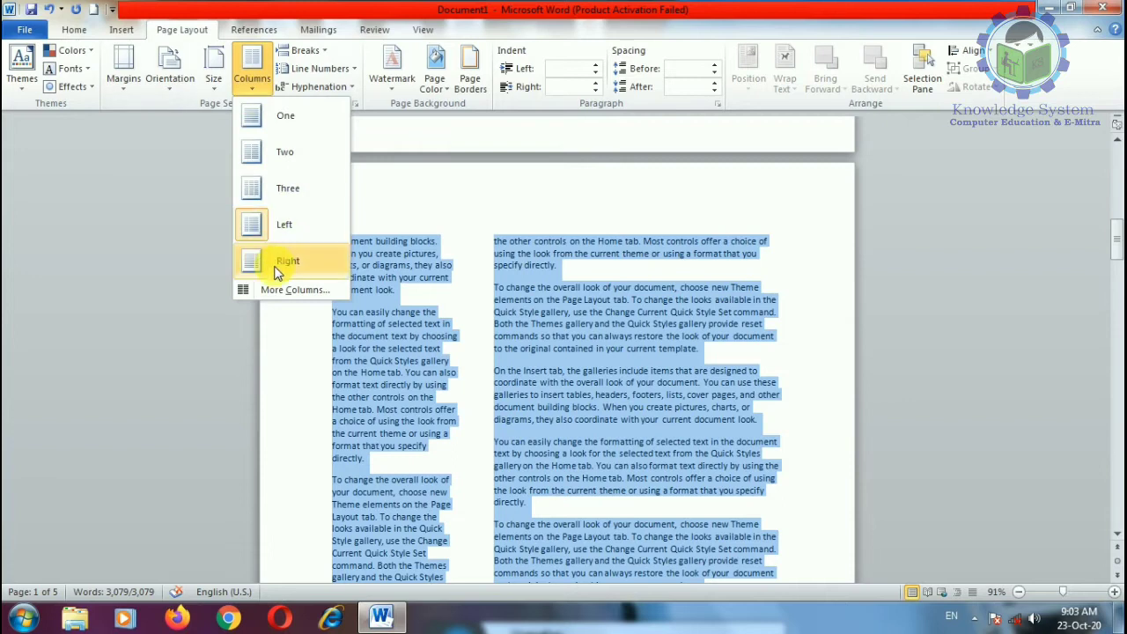
pyautogui.click(283, 260)
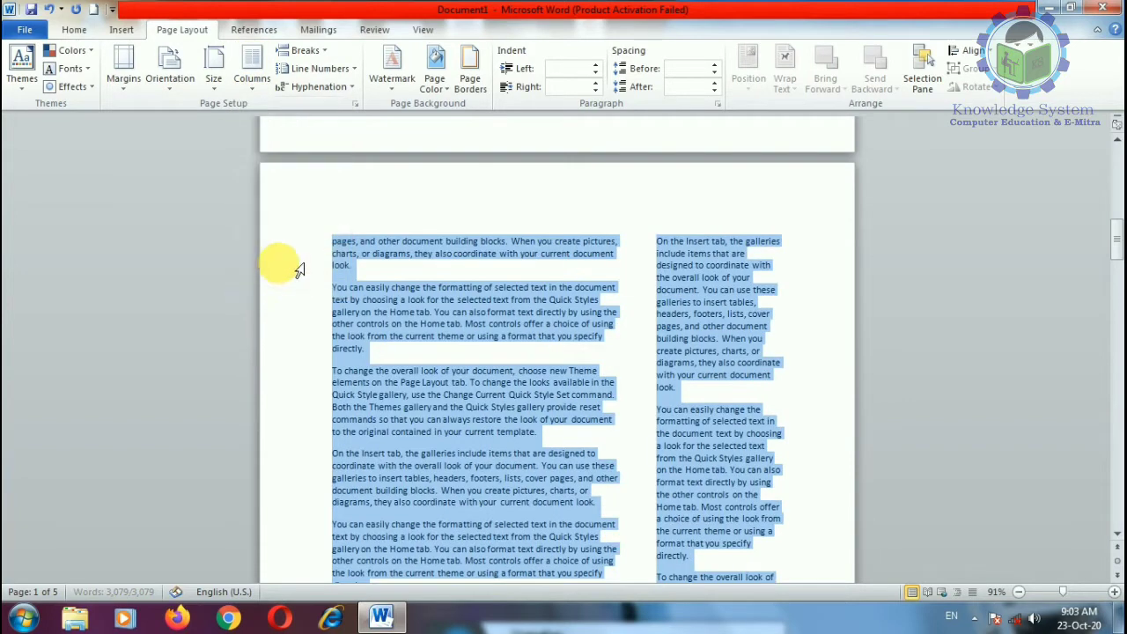
pyautogui.click(257, 94)
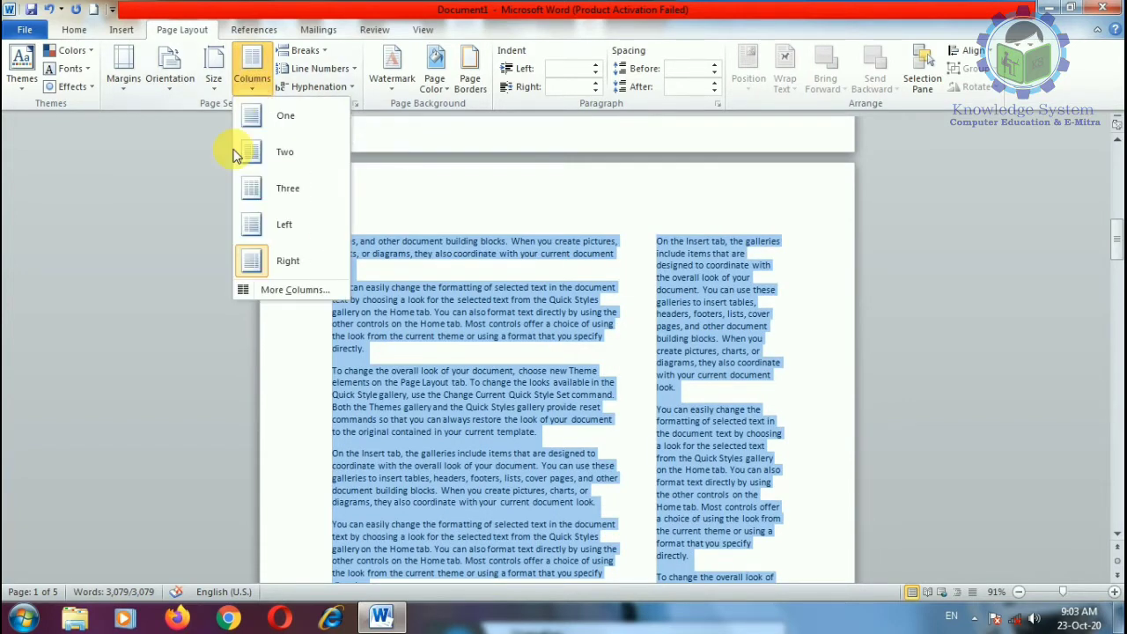
# Step: In More Columns, choose Two equal-width columns with Line between, applied to the whole document
pyautogui.click(265, 291)
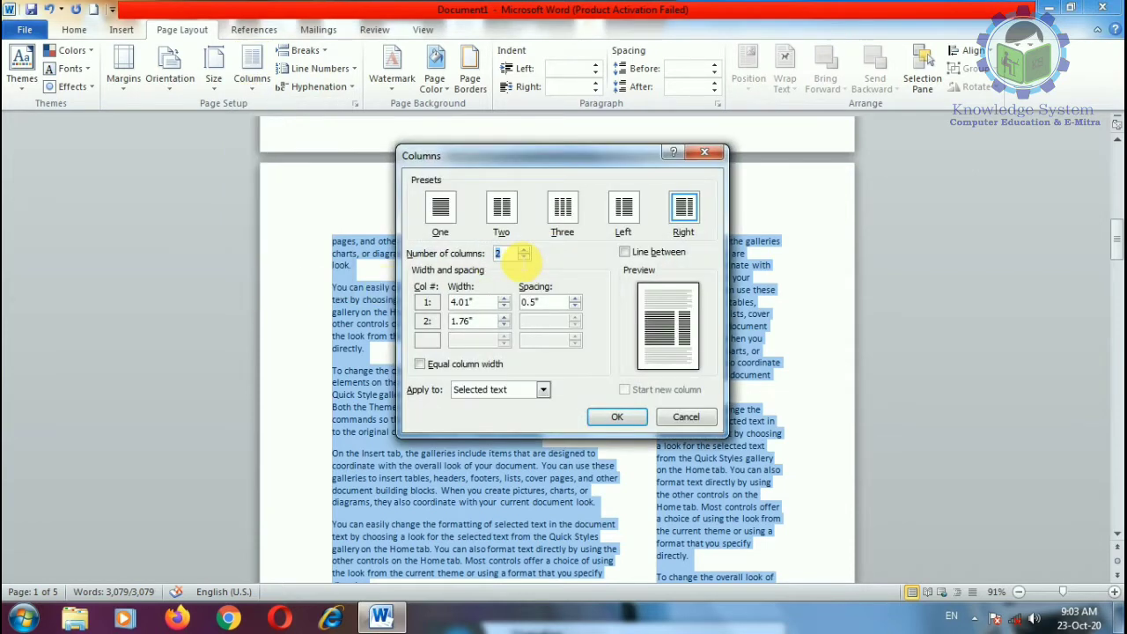
pyautogui.click(525, 250)
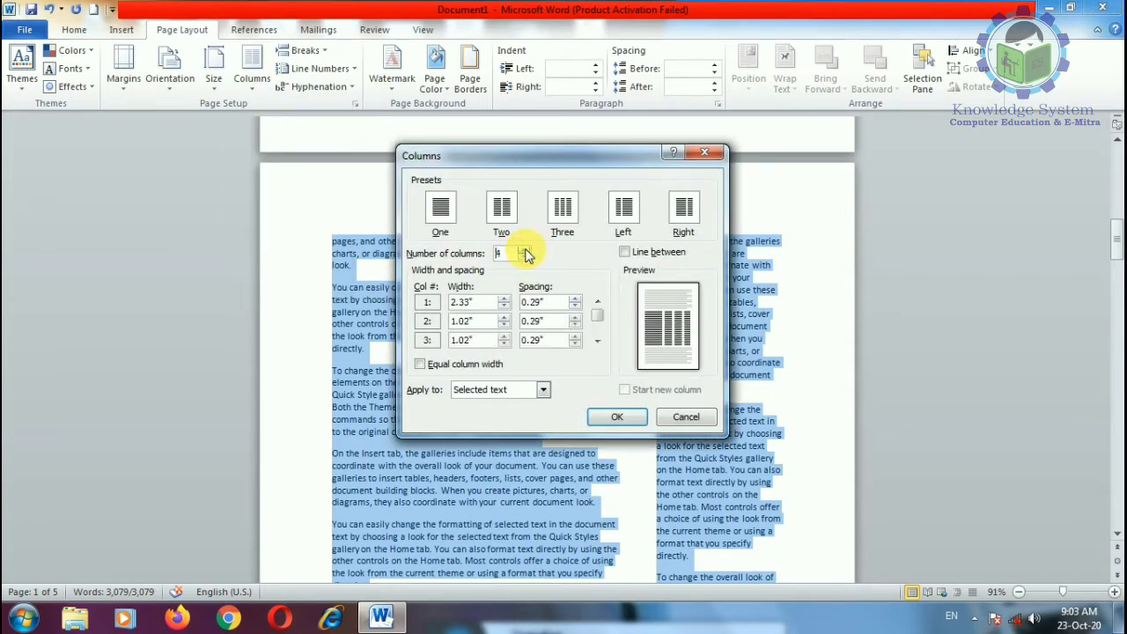
pyautogui.click(625, 251)
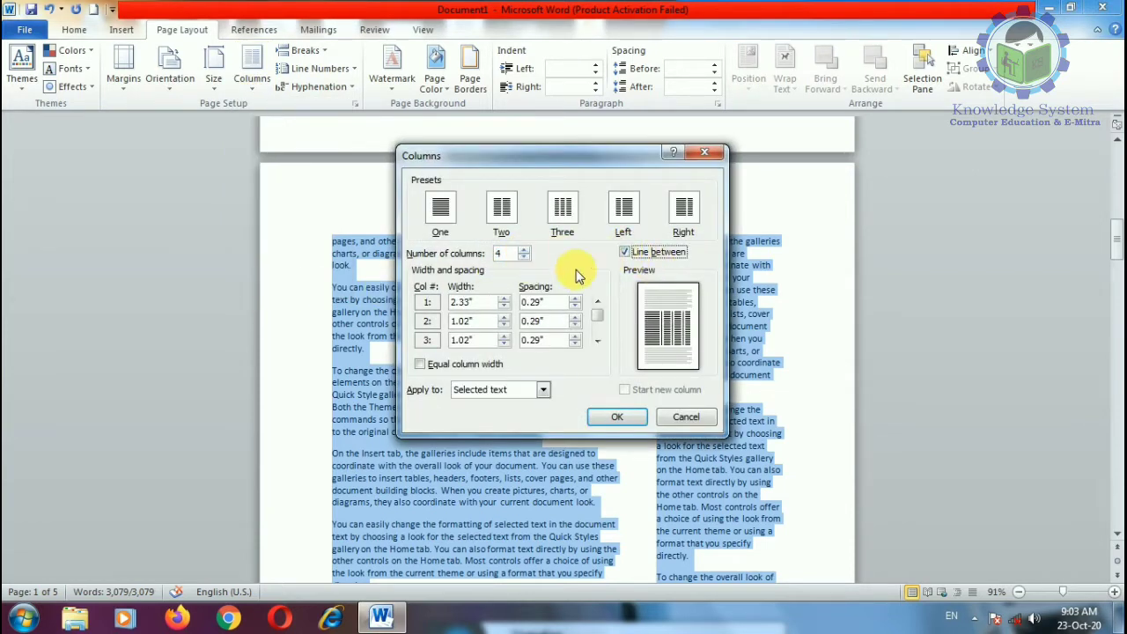
pyautogui.click(503, 220)
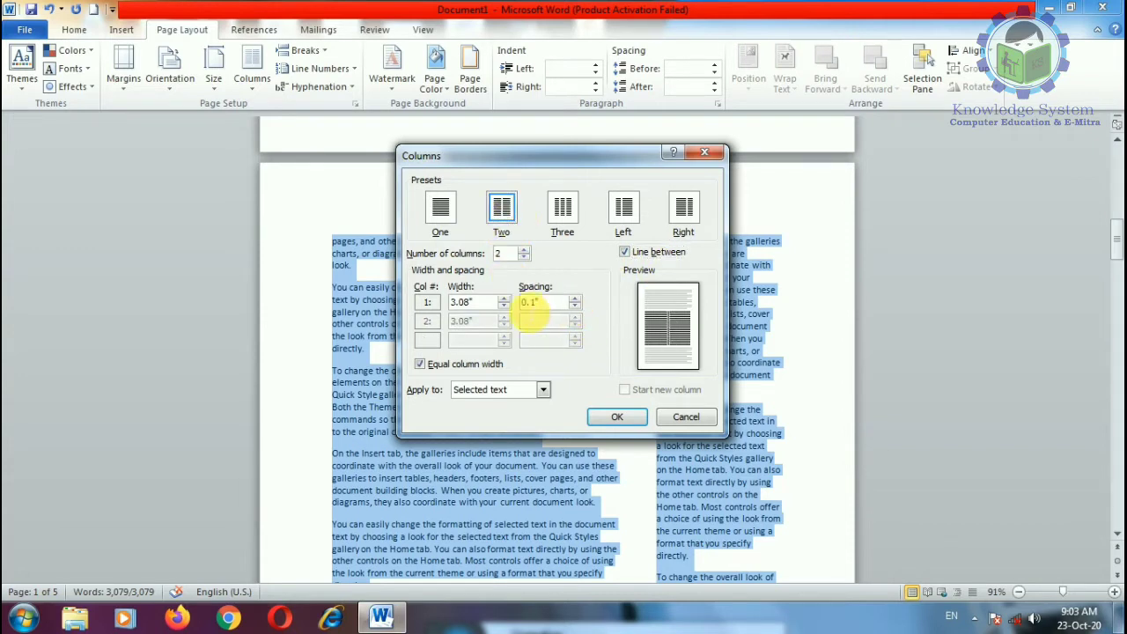
pyautogui.click(543, 392)
pyautogui.click(543, 392)
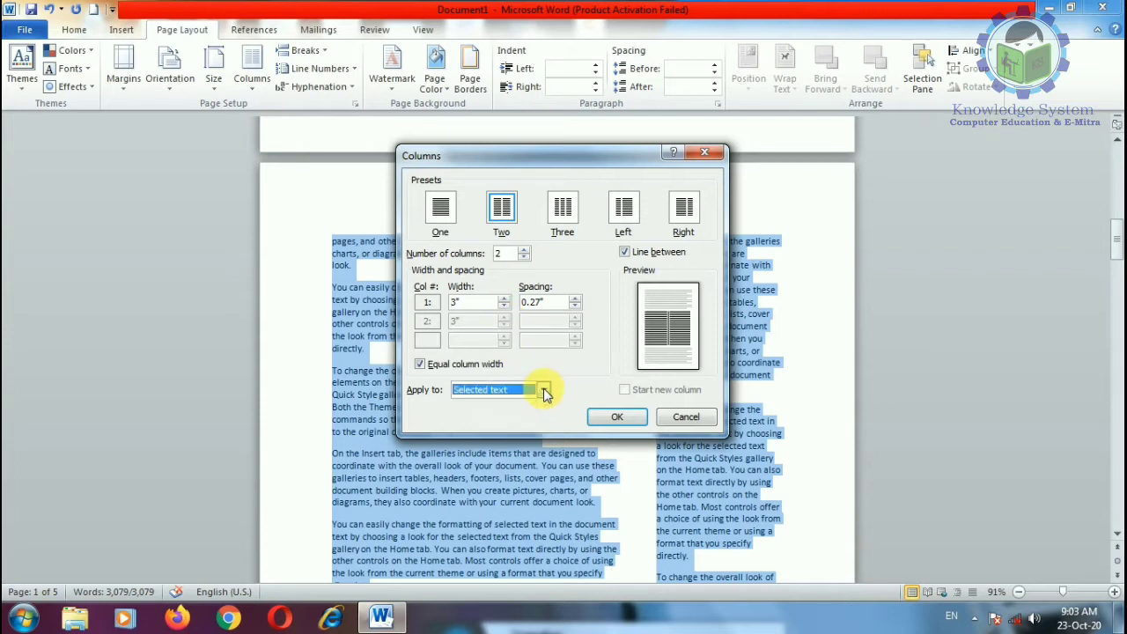
pyautogui.click(541, 394)
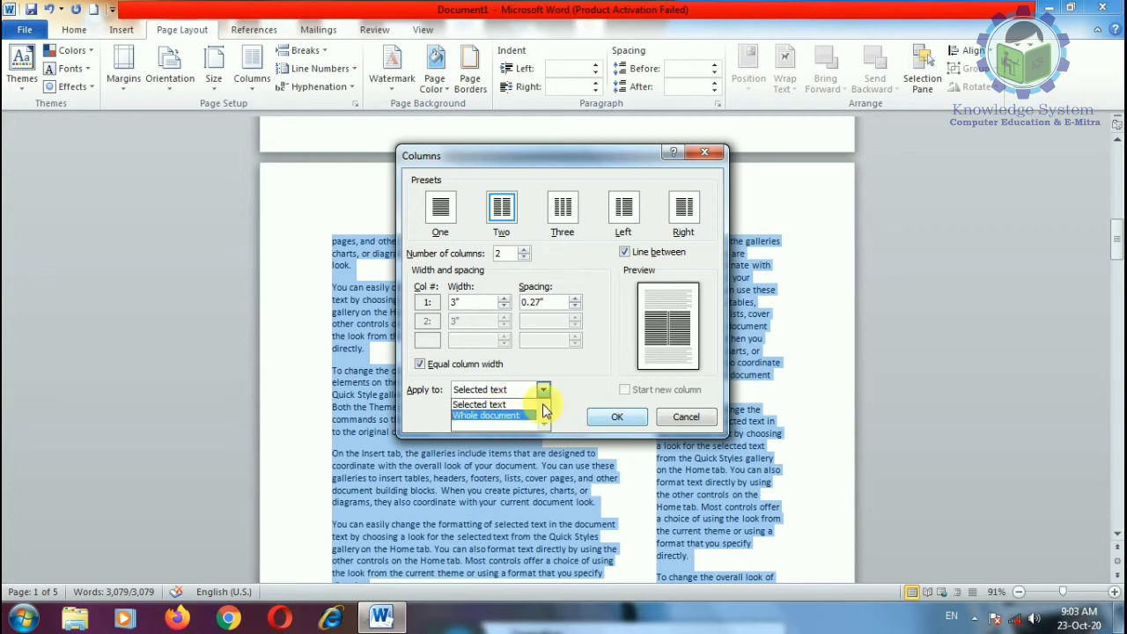
pyautogui.click(534, 413)
pyautogui.click(621, 419)
pyautogui.scroll(-14, 623, 411)
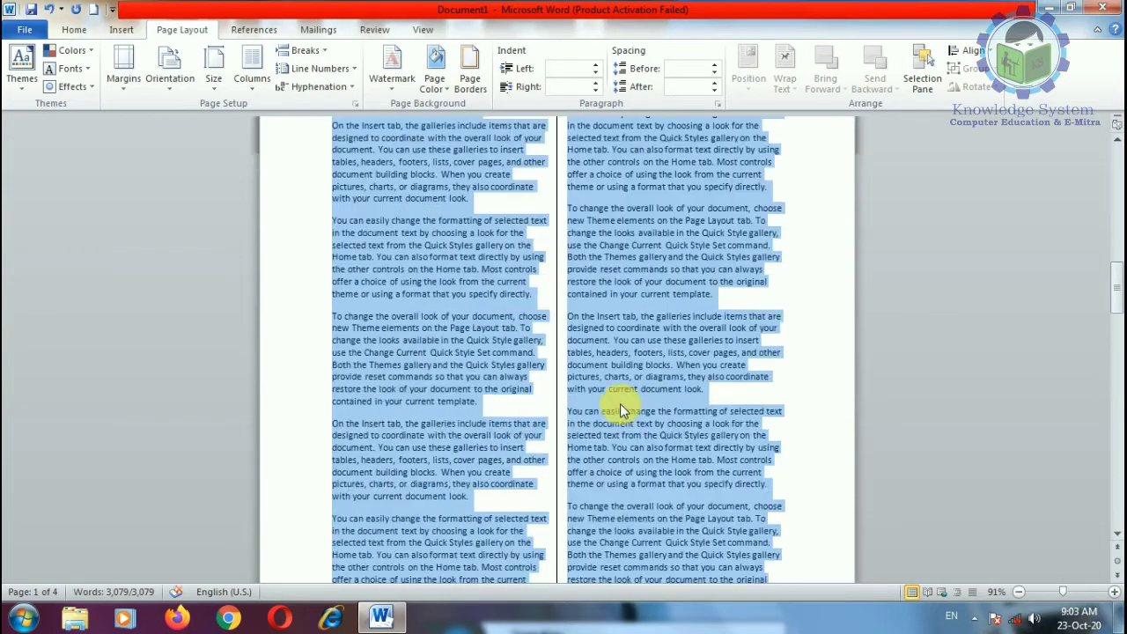
# Step: Apply the Narrow margin preset to the two-column document
pyautogui.click(710, 439)
pyautogui.scroll(-6, 521, 377)
pyautogui.scroll(11, 493, 350)
pyautogui.scroll(-8, 493, 330)
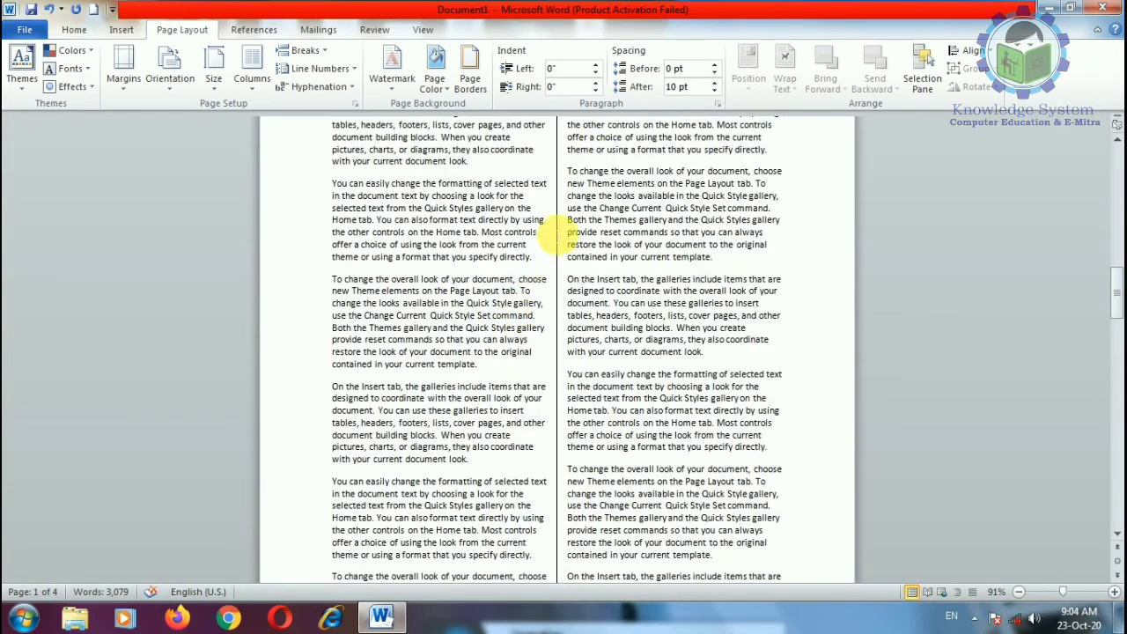
pyautogui.click(1073, 592)
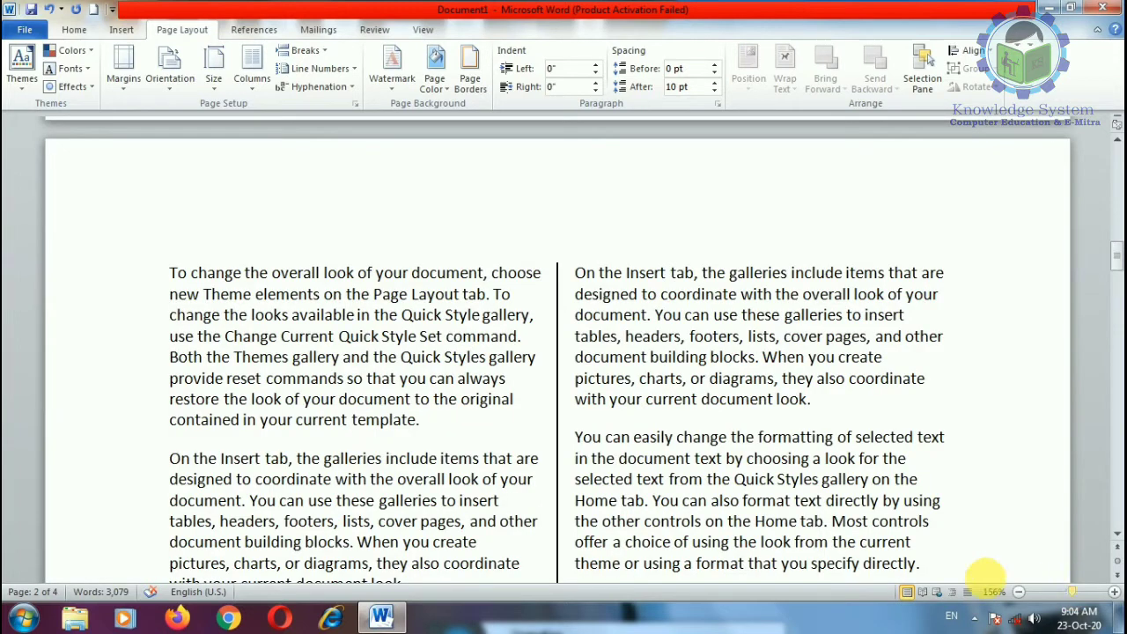
pyautogui.scroll(-5, 414, 421)
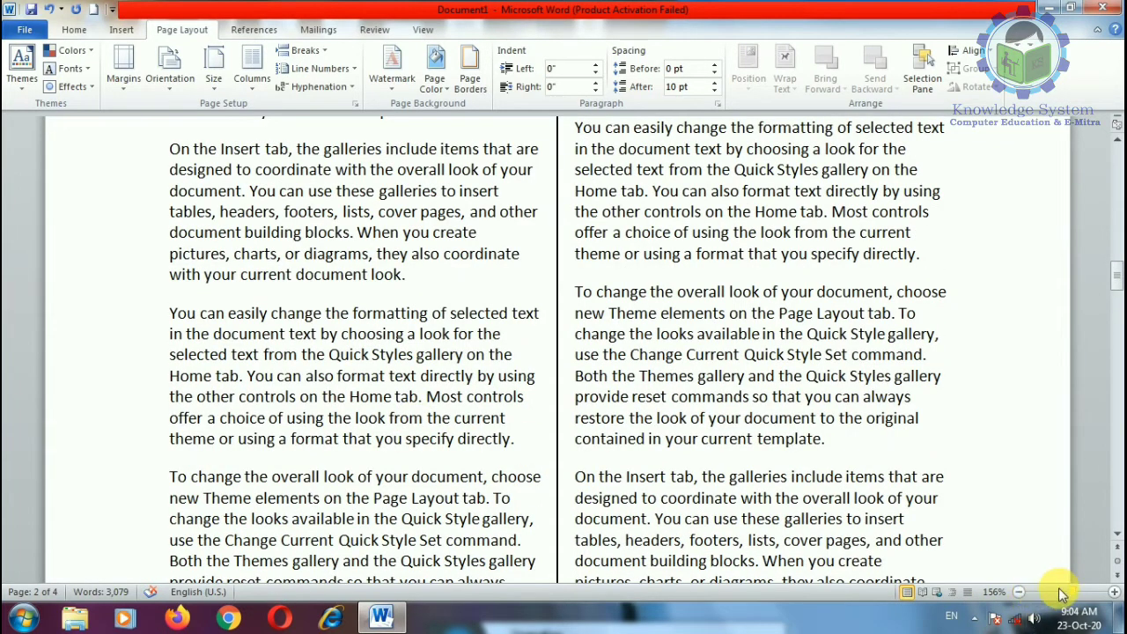
pyautogui.click(1062, 591)
pyautogui.click(124, 83)
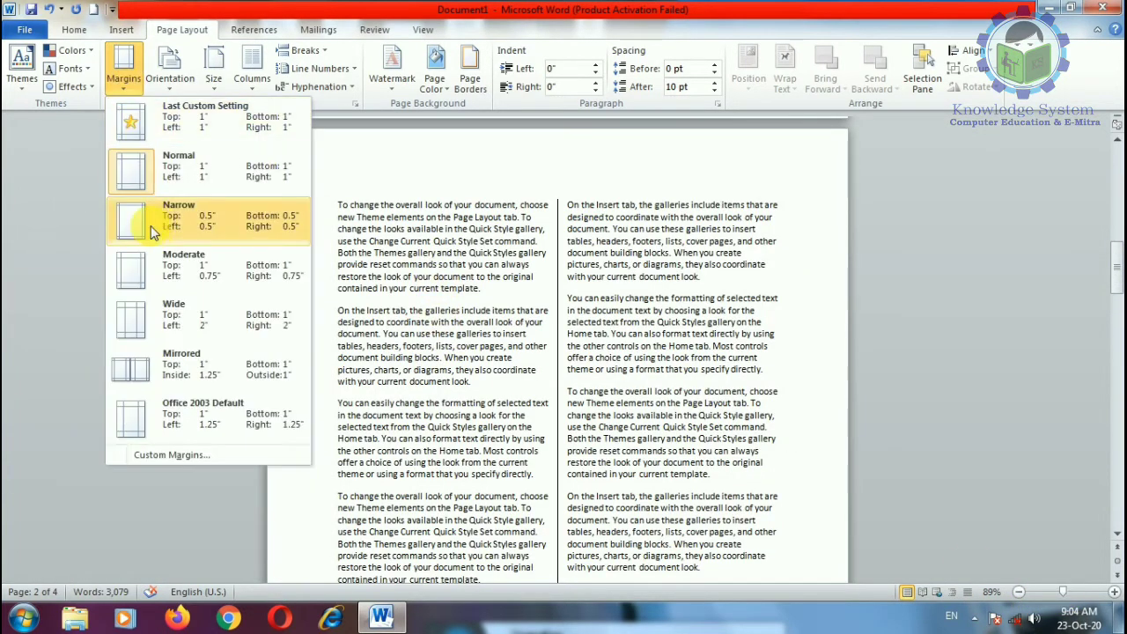
pyautogui.click(159, 225)
# Step: Delete the empty page after the last sentence so the text flows continuously
pyautogui.scroll(-10, 533, 414)
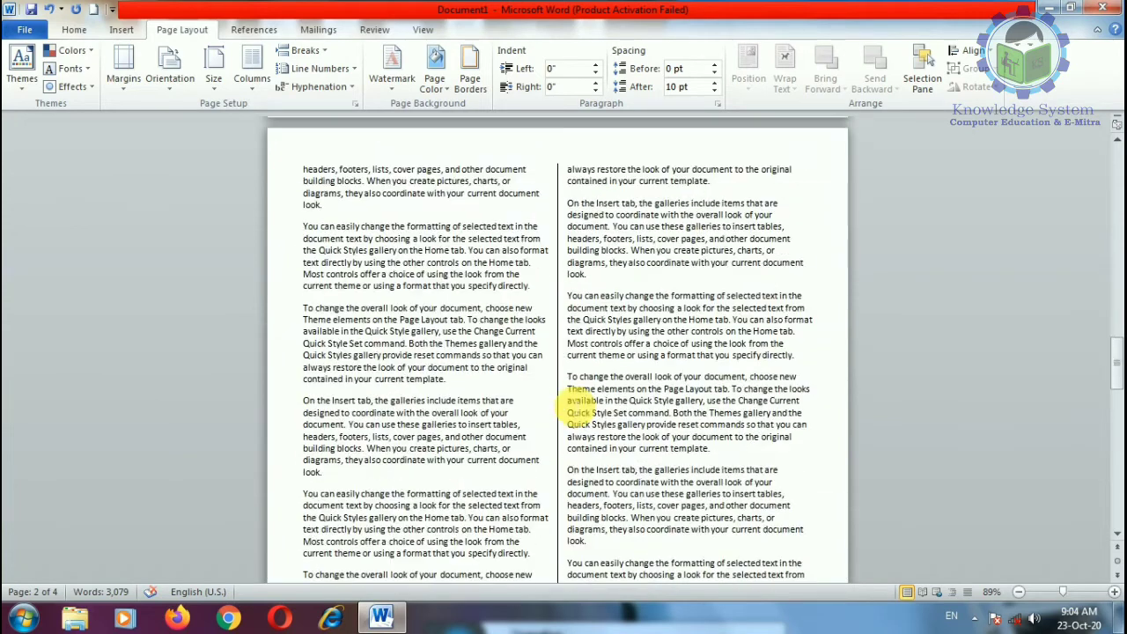
pyautogui.scroll(3, 568, 407)
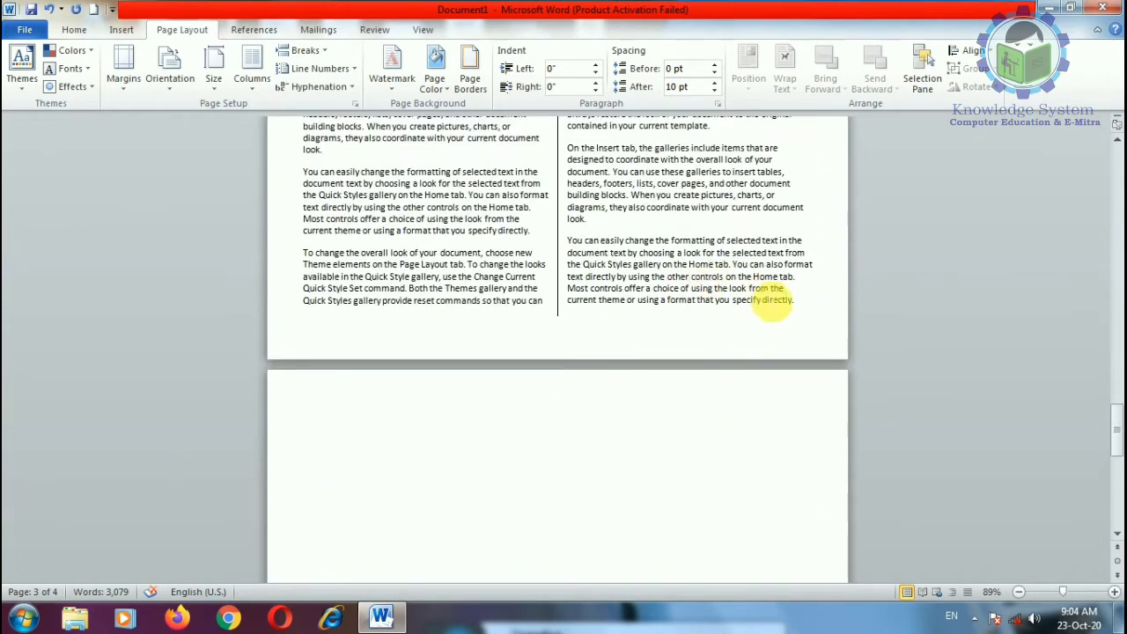
pyautogui.click(825, 313)
pyautogui.press('Delete')
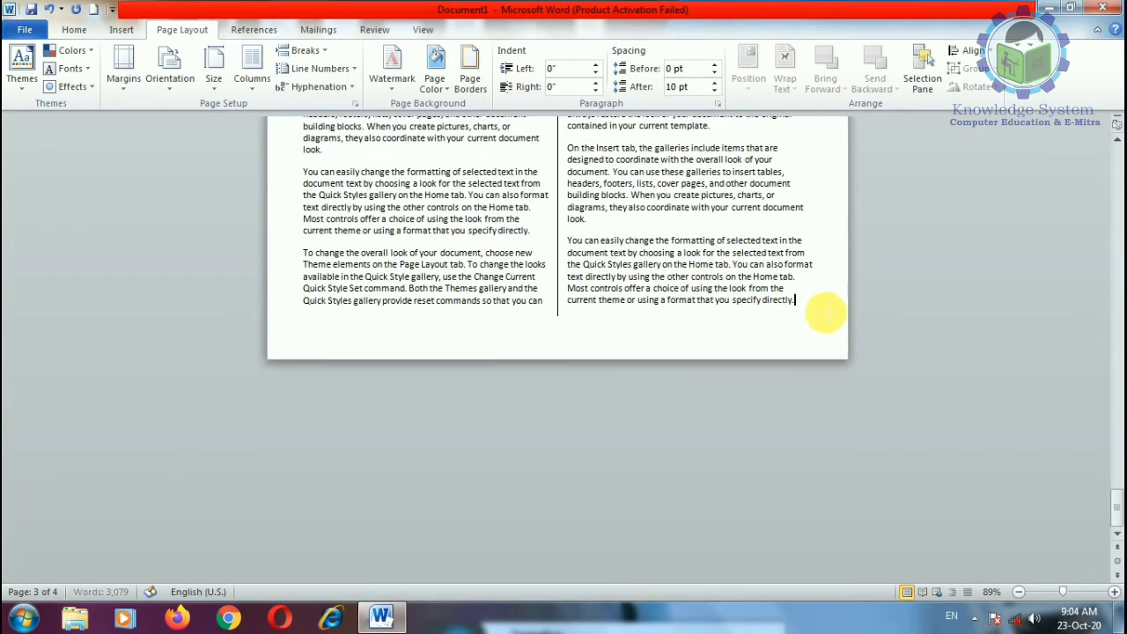
pyautogui.hotkey('ctrl', 'v')
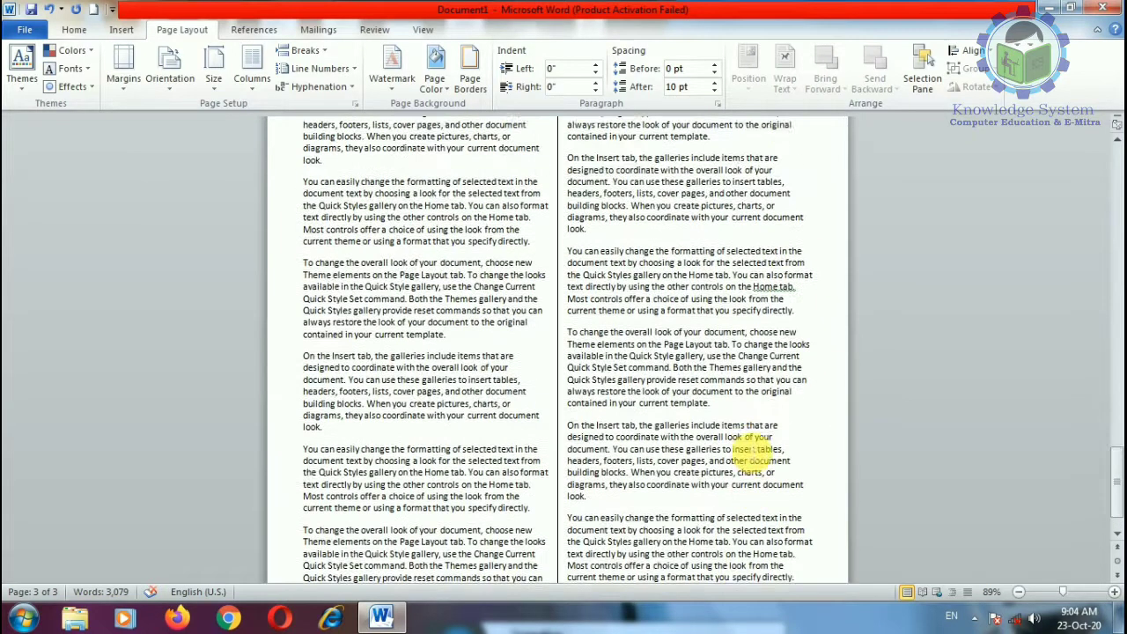
pyautogui.scroll(2, 748, 449)
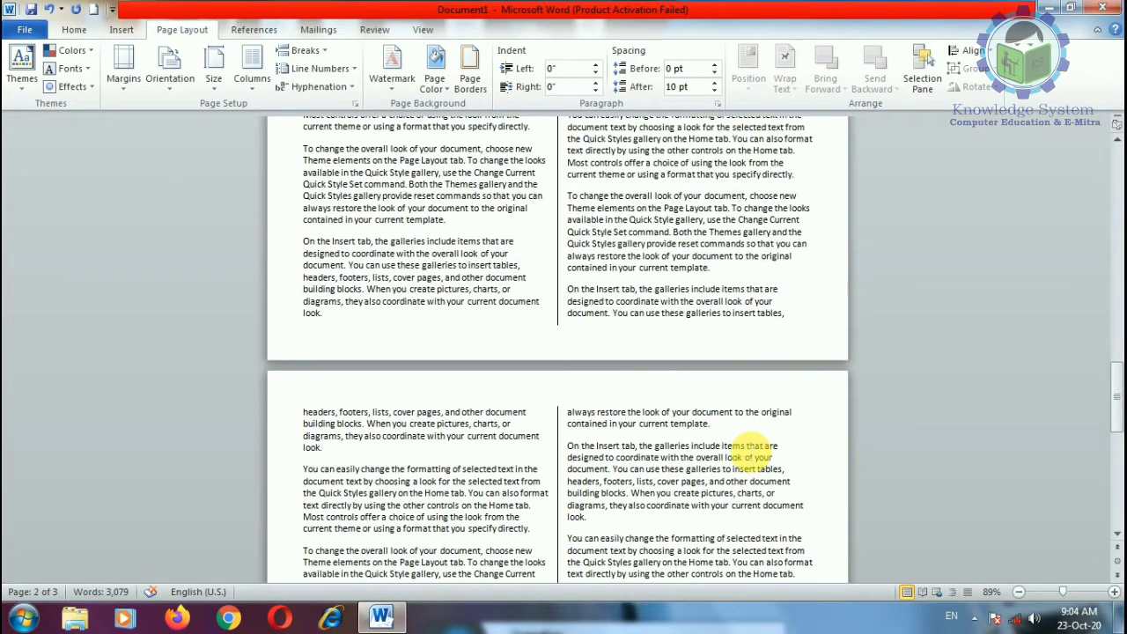
pyautogui.scroll(5, 751, 451)
pyautogui.scroll(1, 748, 451)
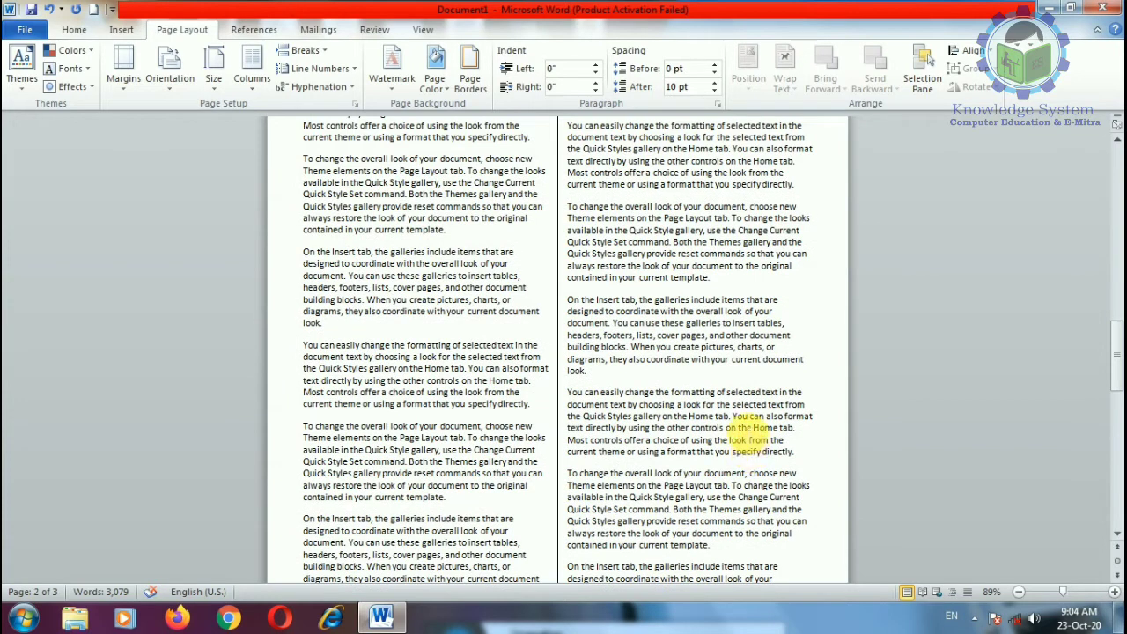
pyautogui.scroll(1, 497, 374)
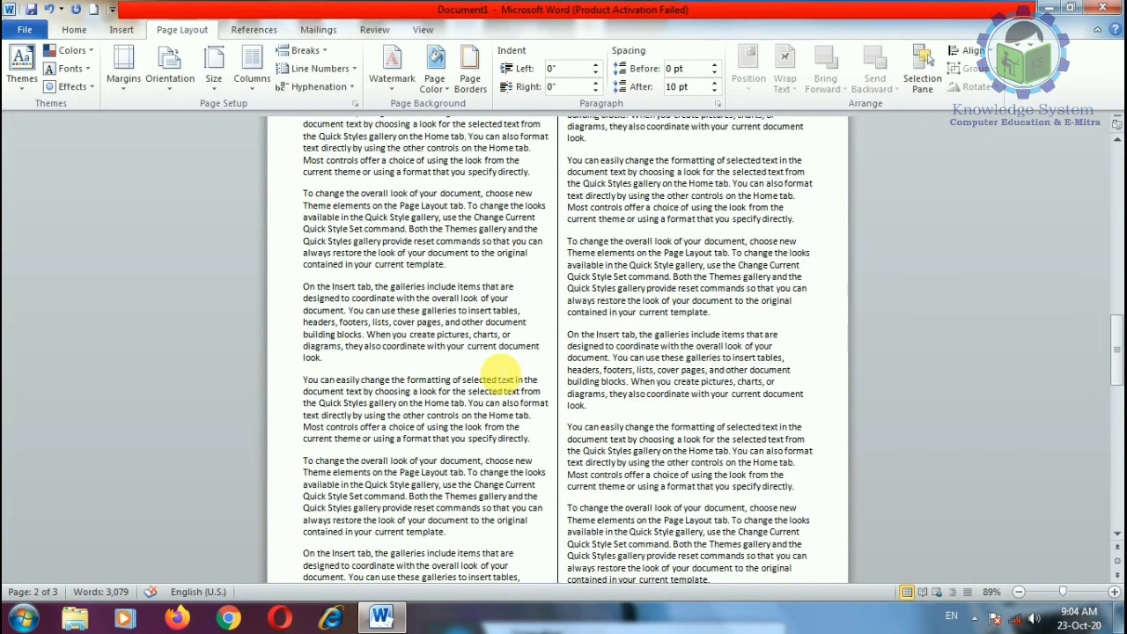
pyautogui.scroll(-5, 387, 383)
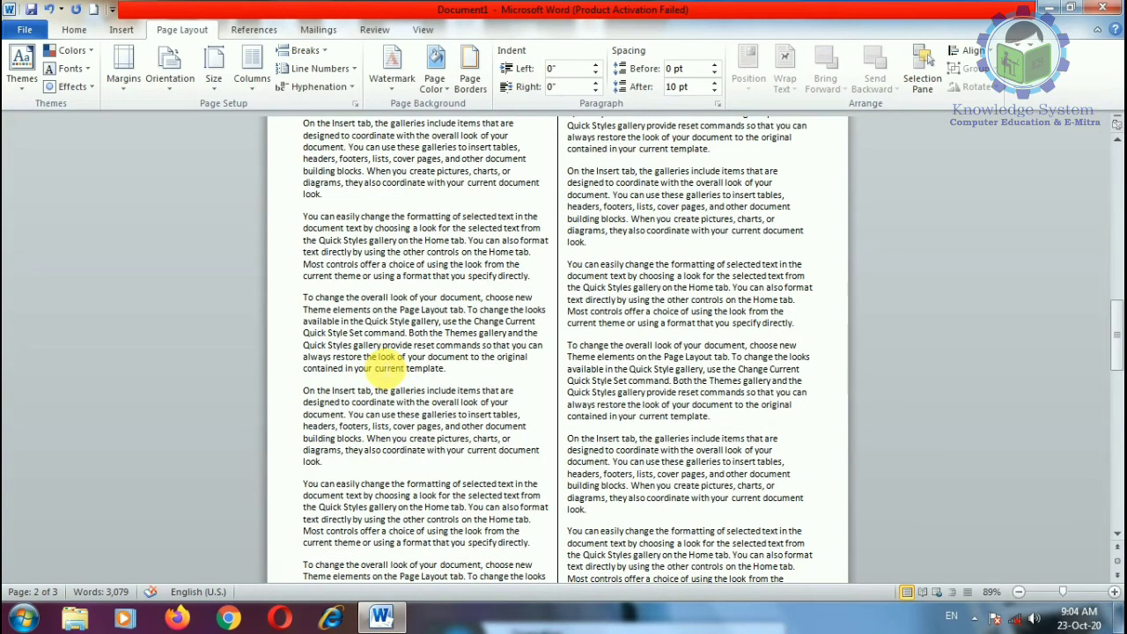
pyautogui.scroll(-4, 462, 330)
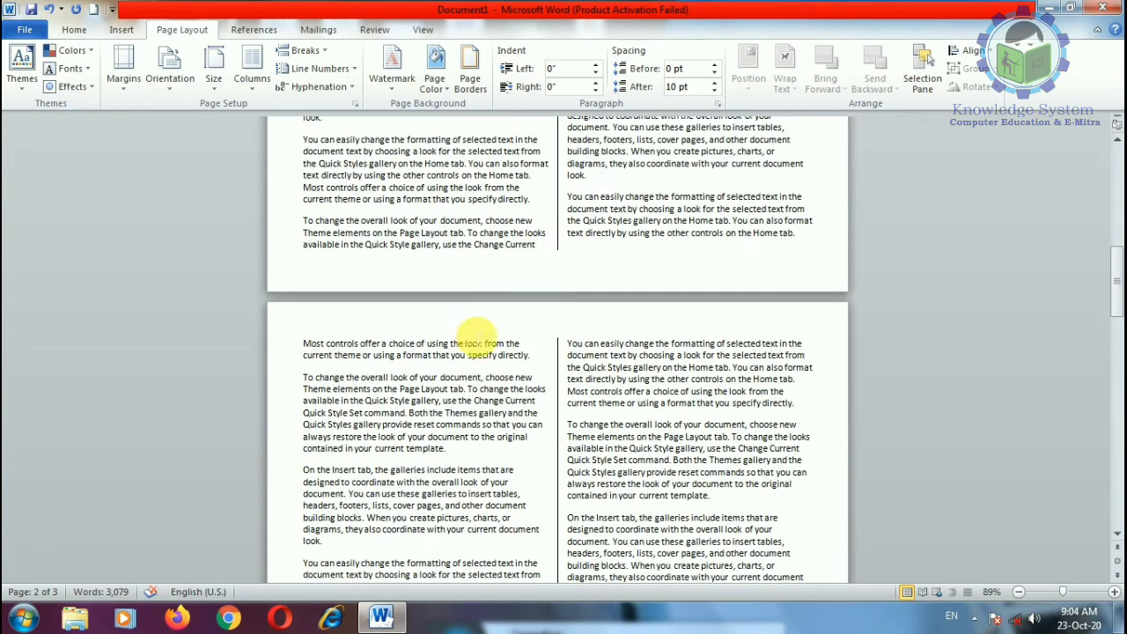
pyautogui.scroll(8, 370, 295)
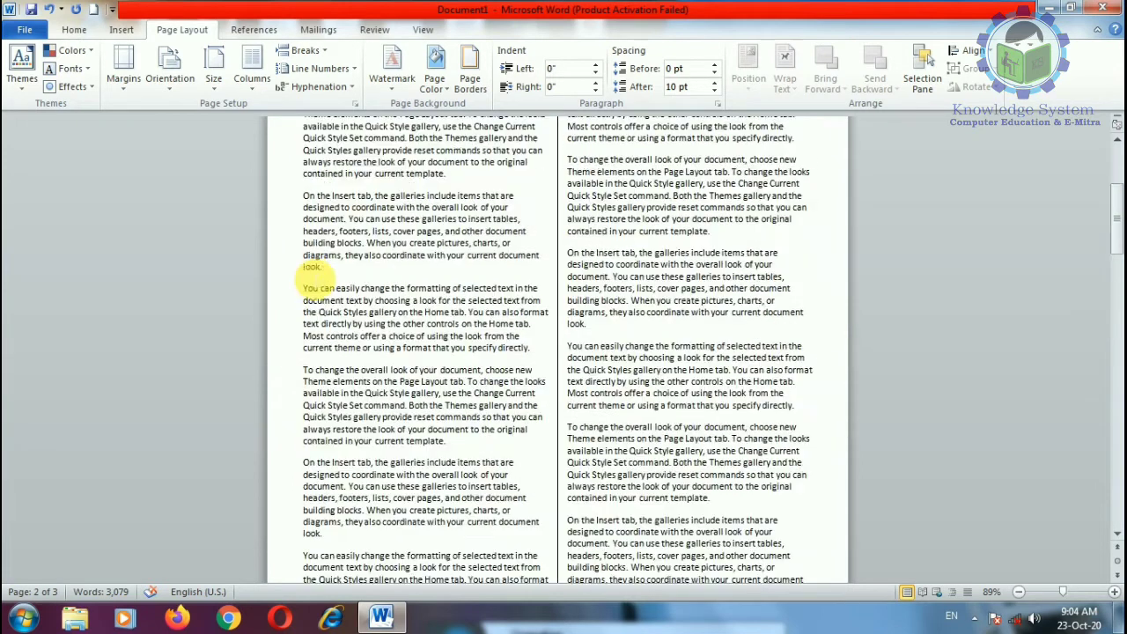
# Step: In More Columns, raise the number of columns and apply the many-column layout
pyautogui.click(250, 84)
pyautogui.click(269, 290)
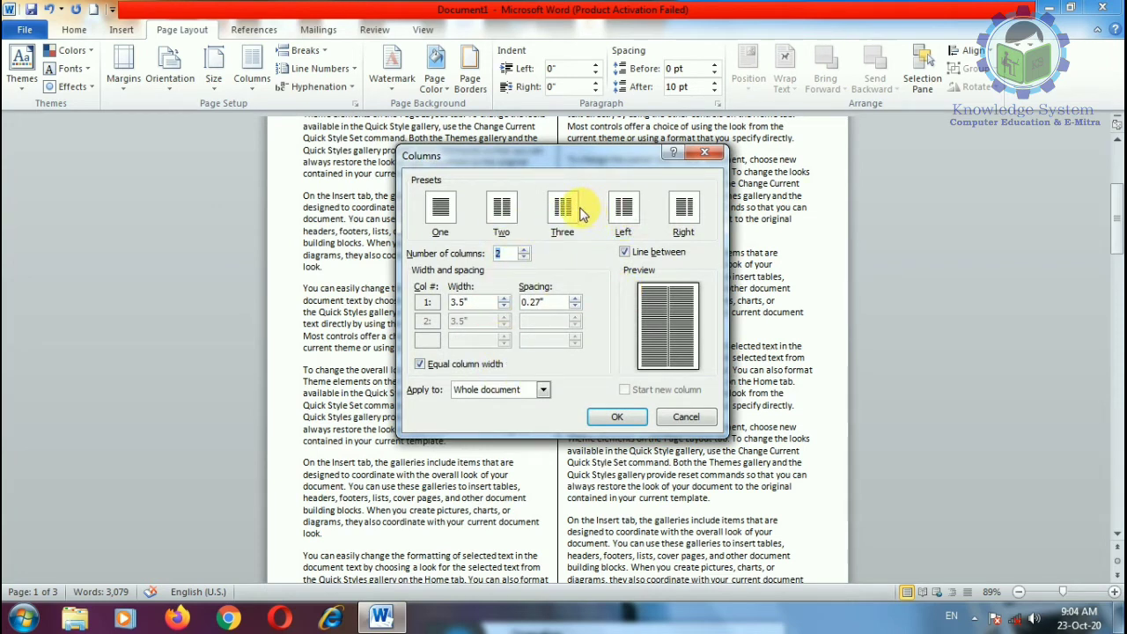
pyautogui.click(523, 249)
pyautogui.click(523, 250)
pyautogui.click(522, 249)
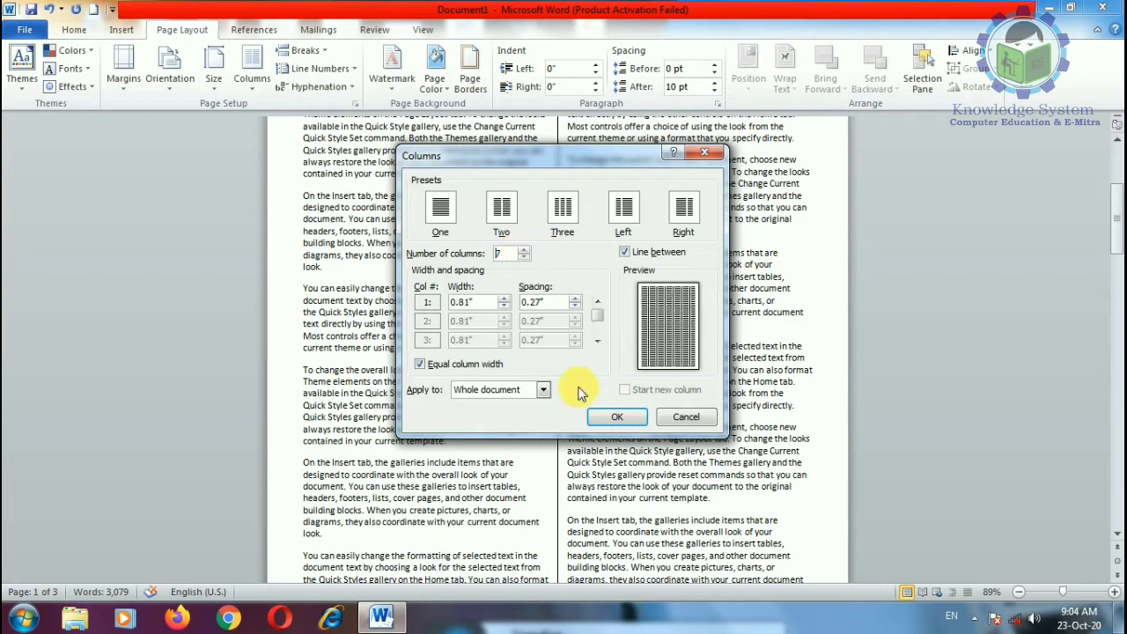
pyautogui.click(593, 418)
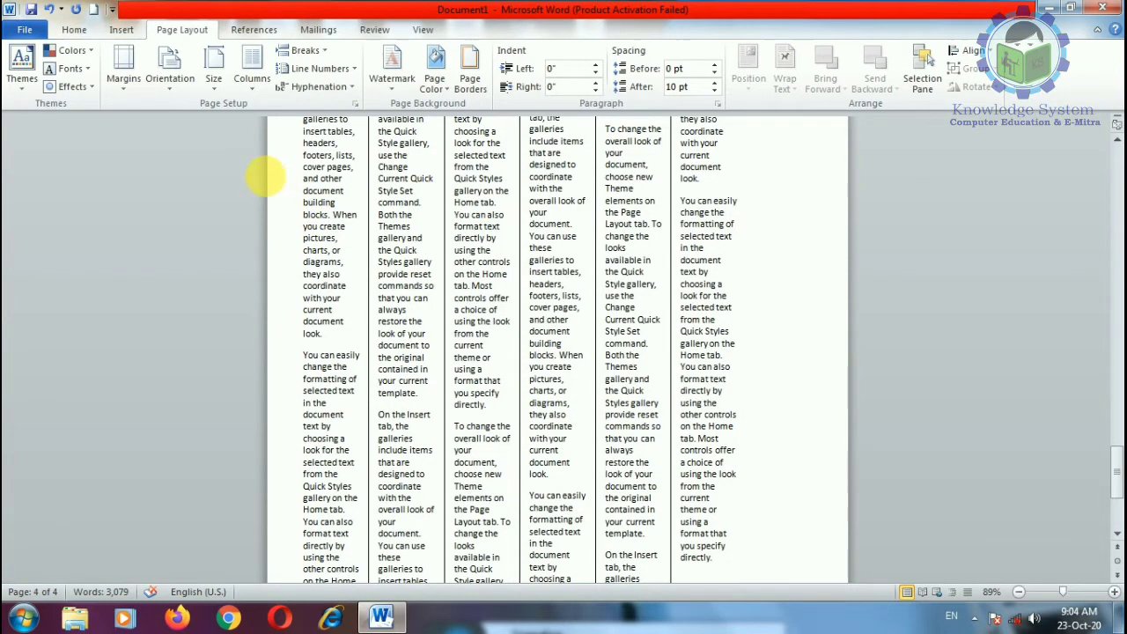
# Step: Switch the text to two columns, then back to one column
pyautogui.click(252, 71)
pyautogui.click(257, 154)
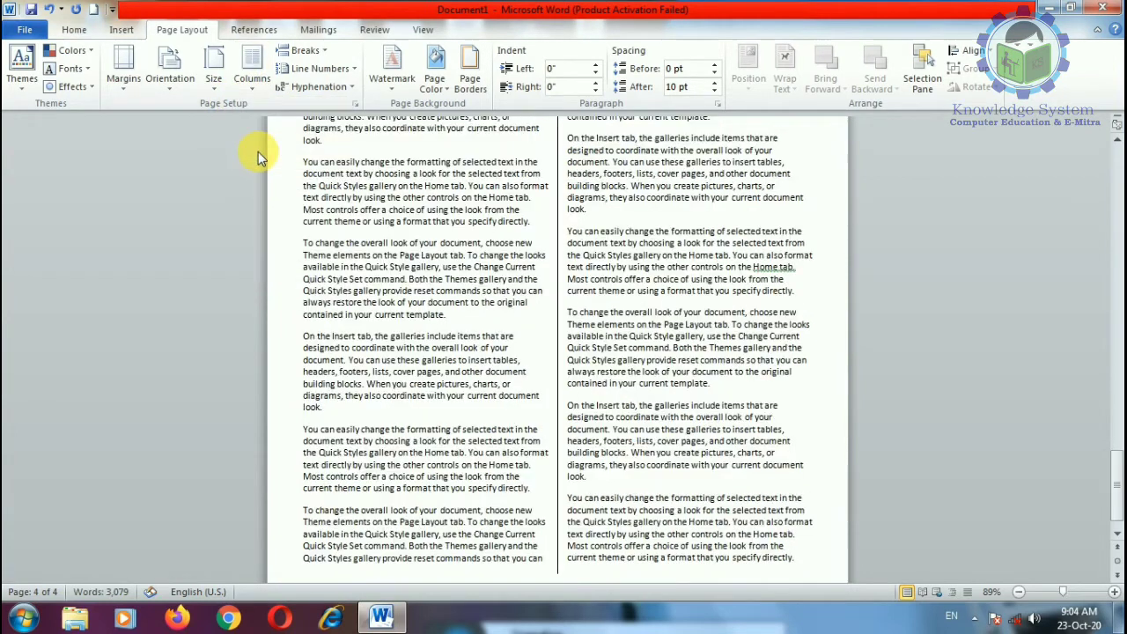
pyautogui.click(252, 70)
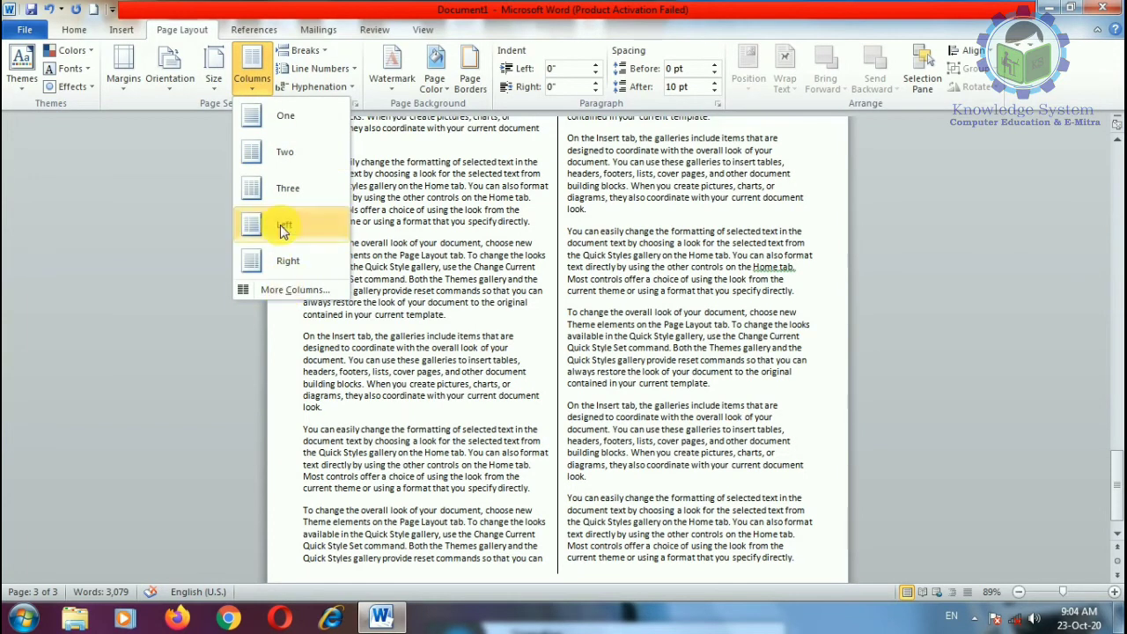
pyautogui.click(255, 117)
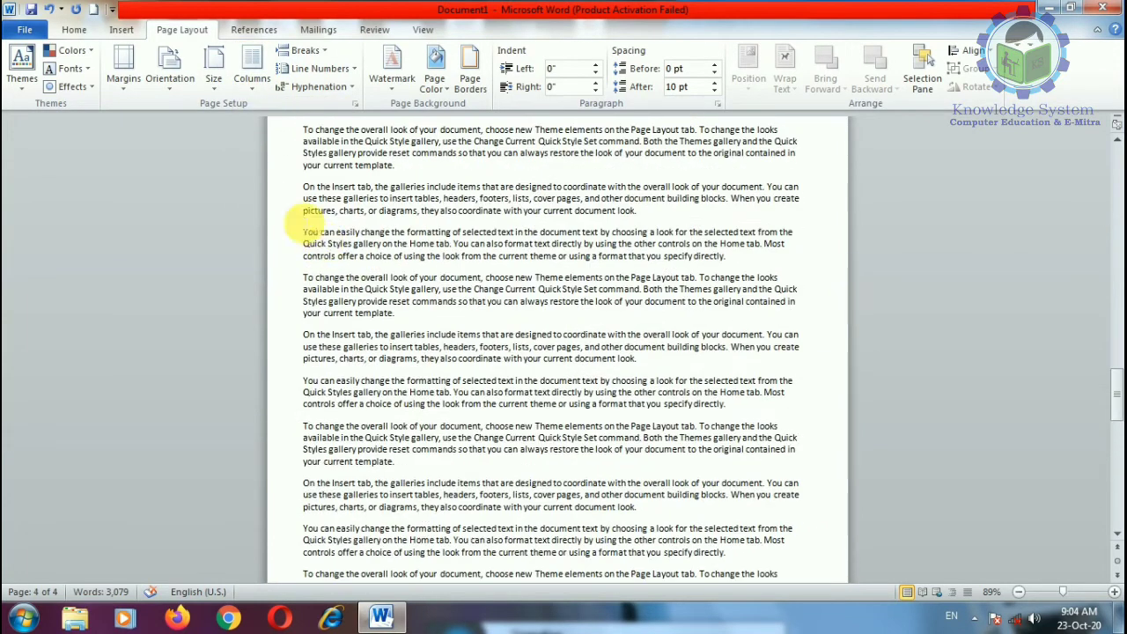
# Step: Apply the Moderate margin preset
pyautogui.click(123, 78)
pyautogui.click(183, 282)
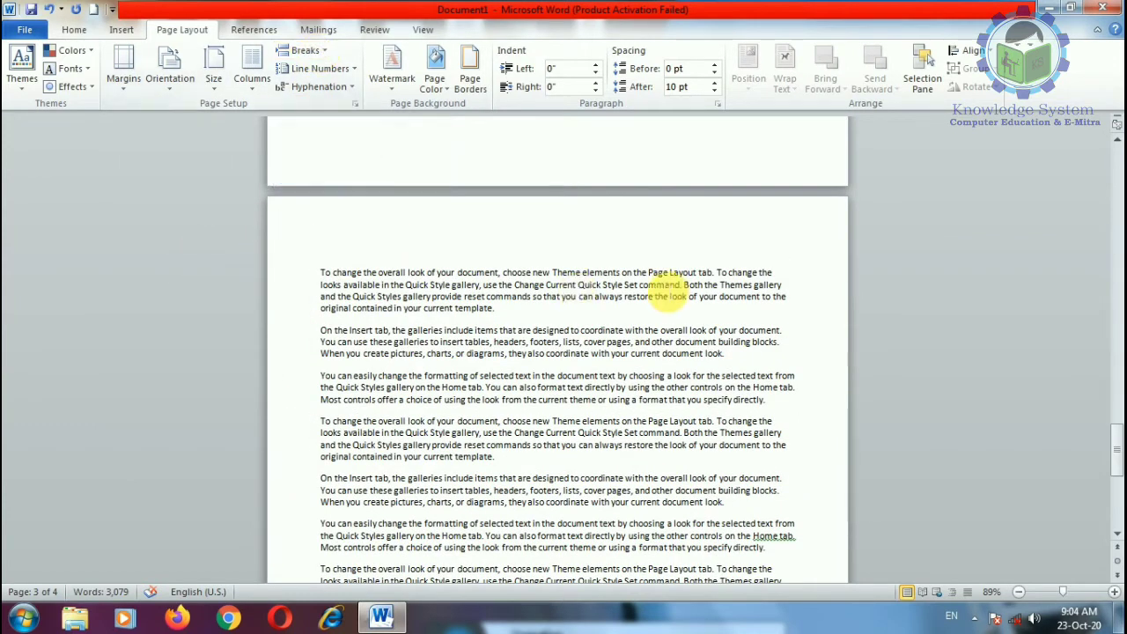
pyautogui.scroll(10, 642, 300)
pyautogui.moveTo(1116, 400); pyautogui.dragTo(1117, 172)
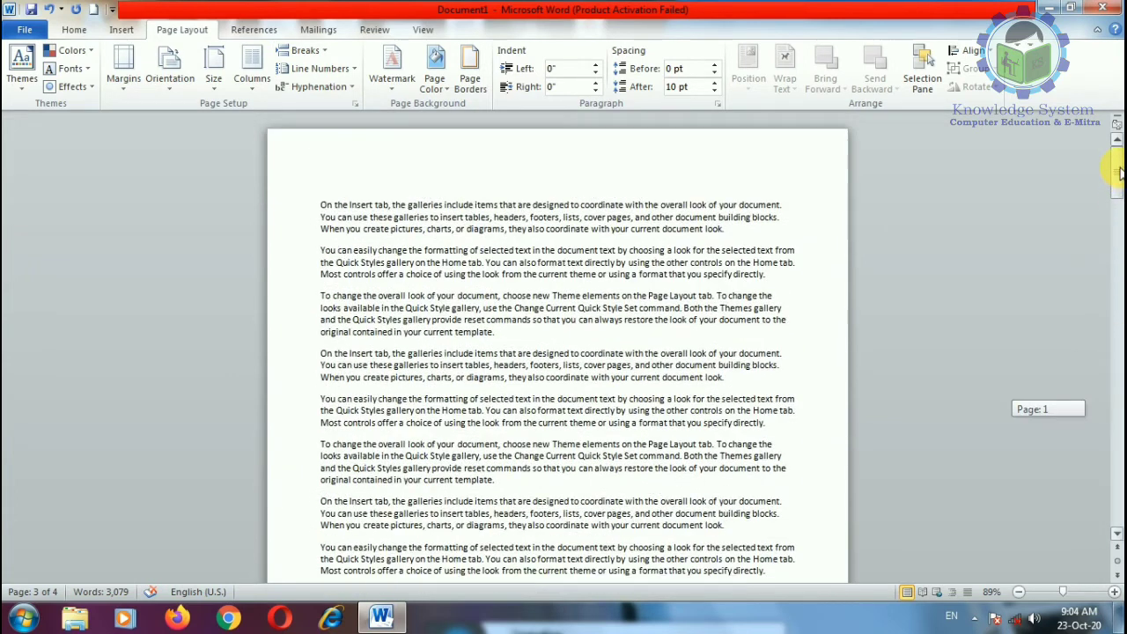
# Step: Insert a page break after the third paragraph, bringing the document to five pages
pyautogui.click(303, 50)
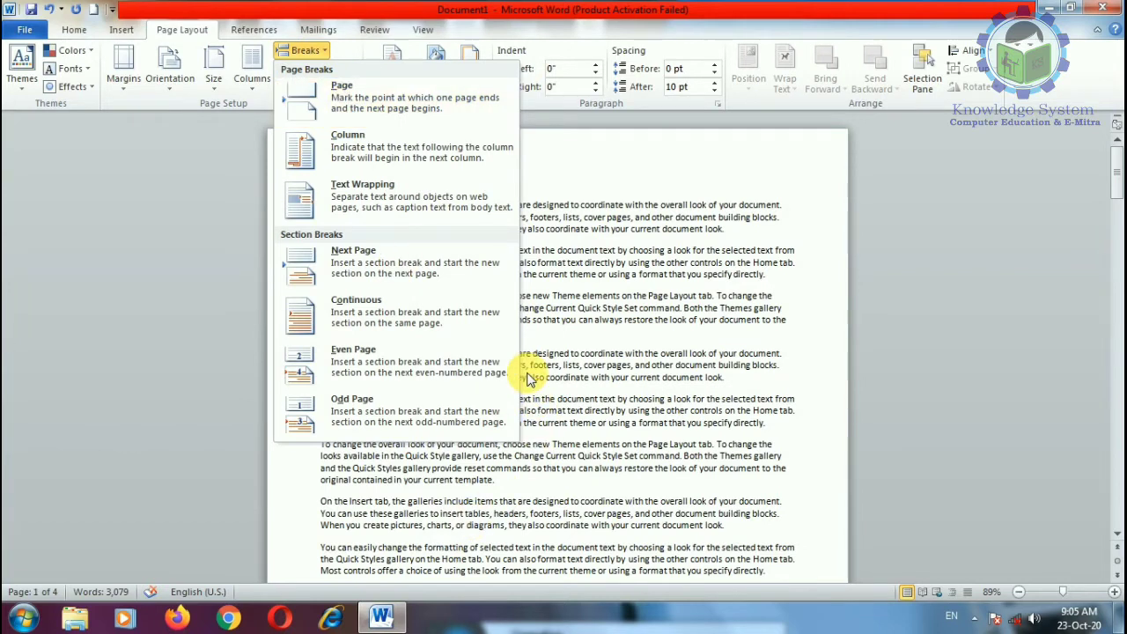
pyautogui.click(532, 339)
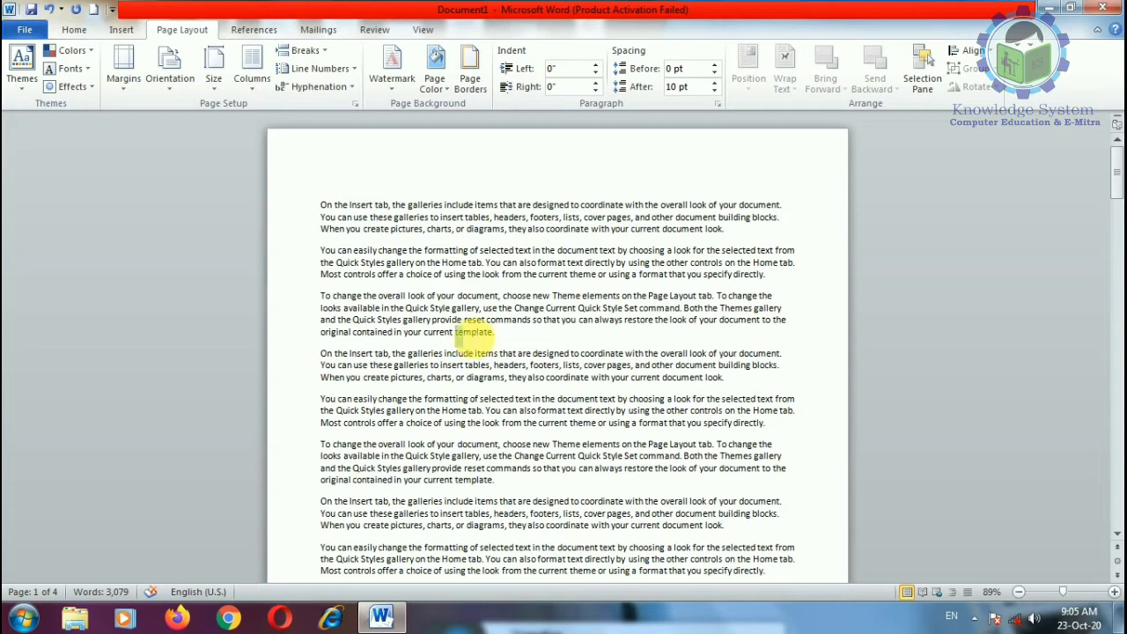
pyautogui.click(310, 51)
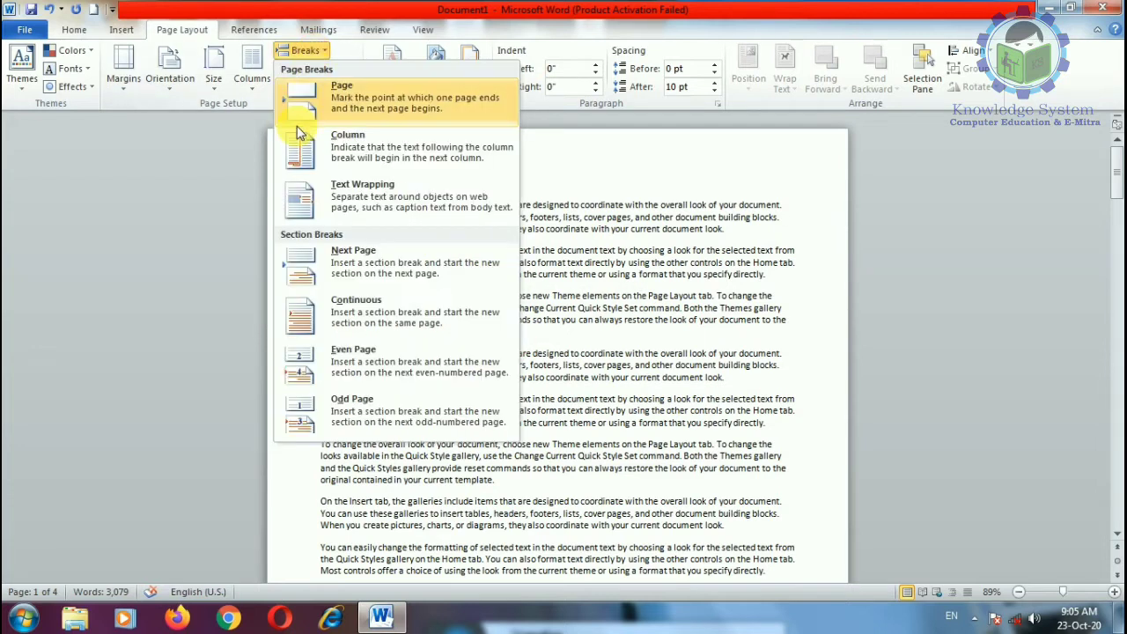
pyautogui.click(342, 104)
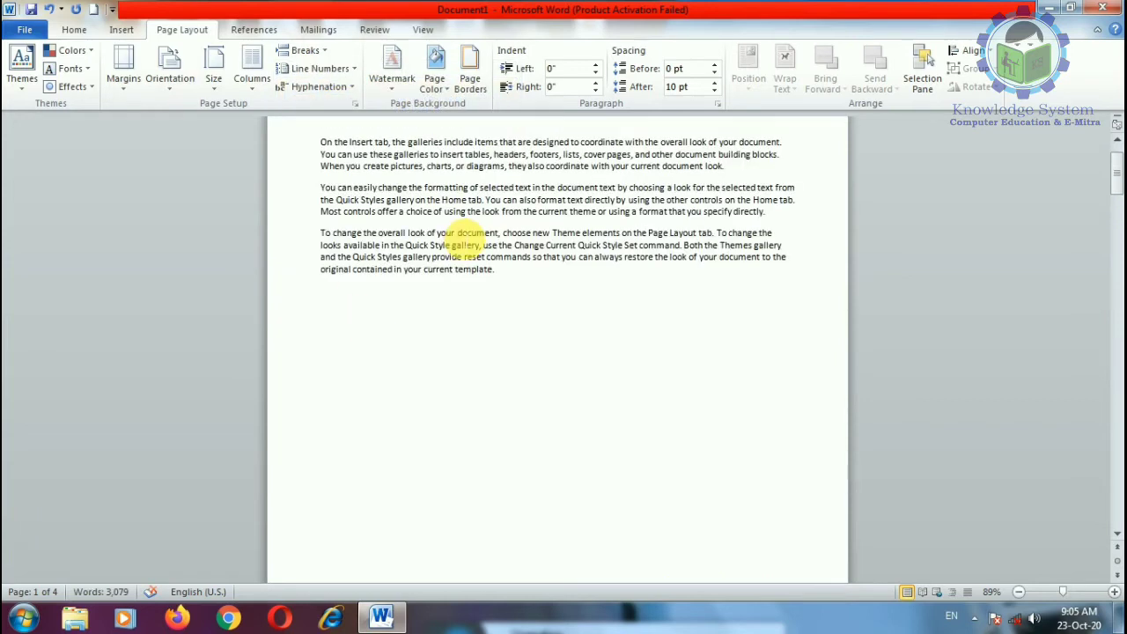
pyautogui.scroll(-14, 474, 307)
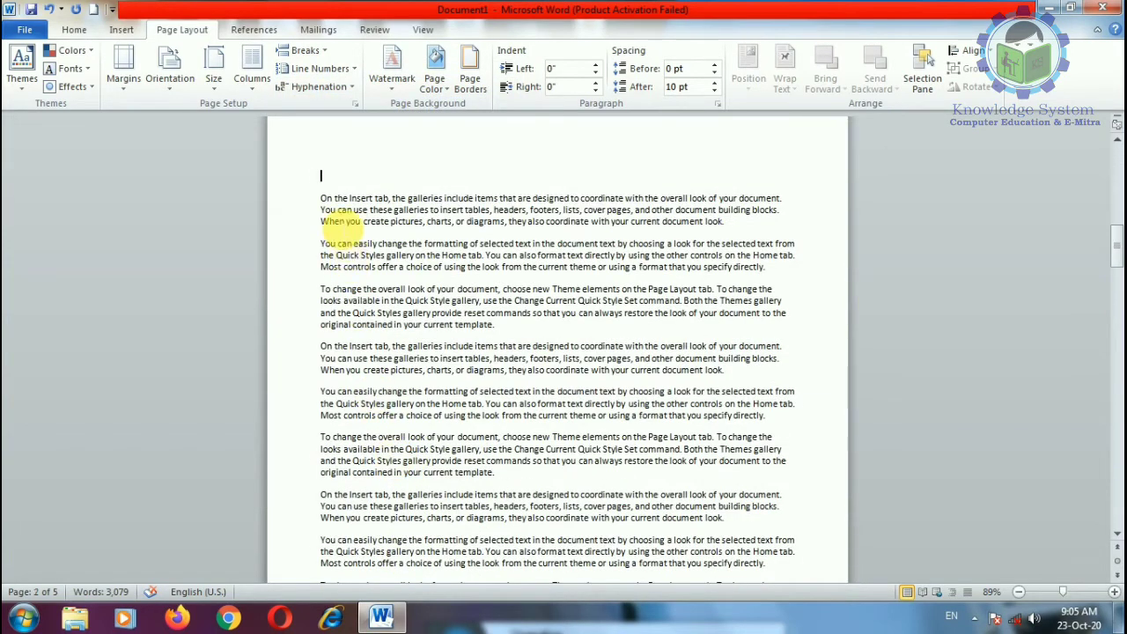
pyautogui.scroll(-12, 339, 284)
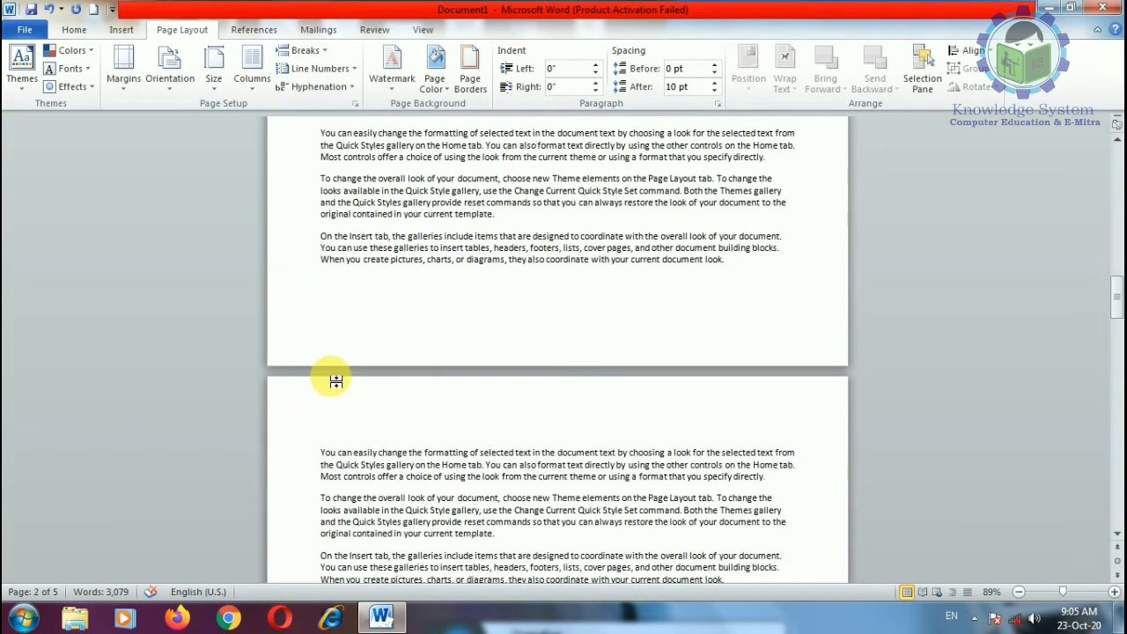
pyautogui.scroll(14, 336, 380)
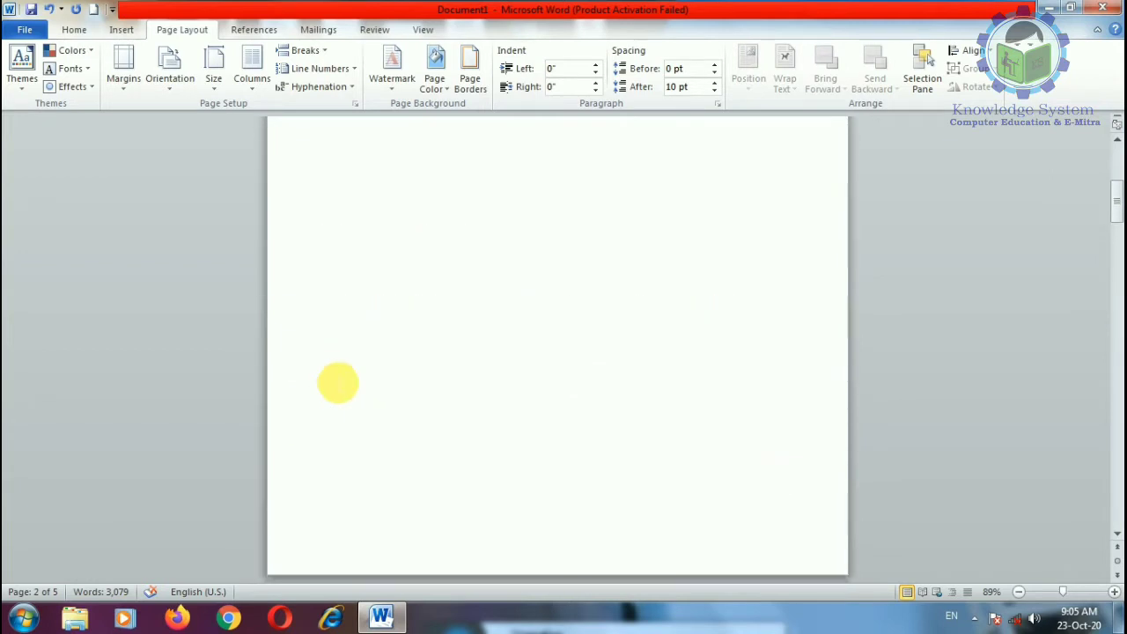
pyautogui.scroll(6, 338, 382)
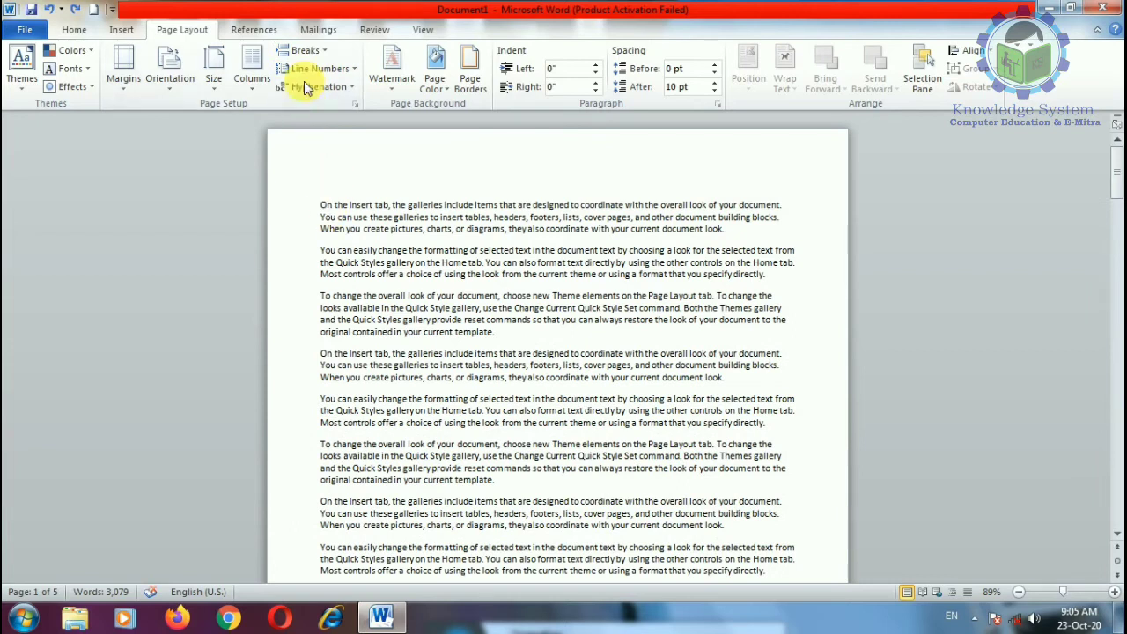
# Step: Insert a column break at the insertion point from the Breaks list
pyautogui.click(302, 50)
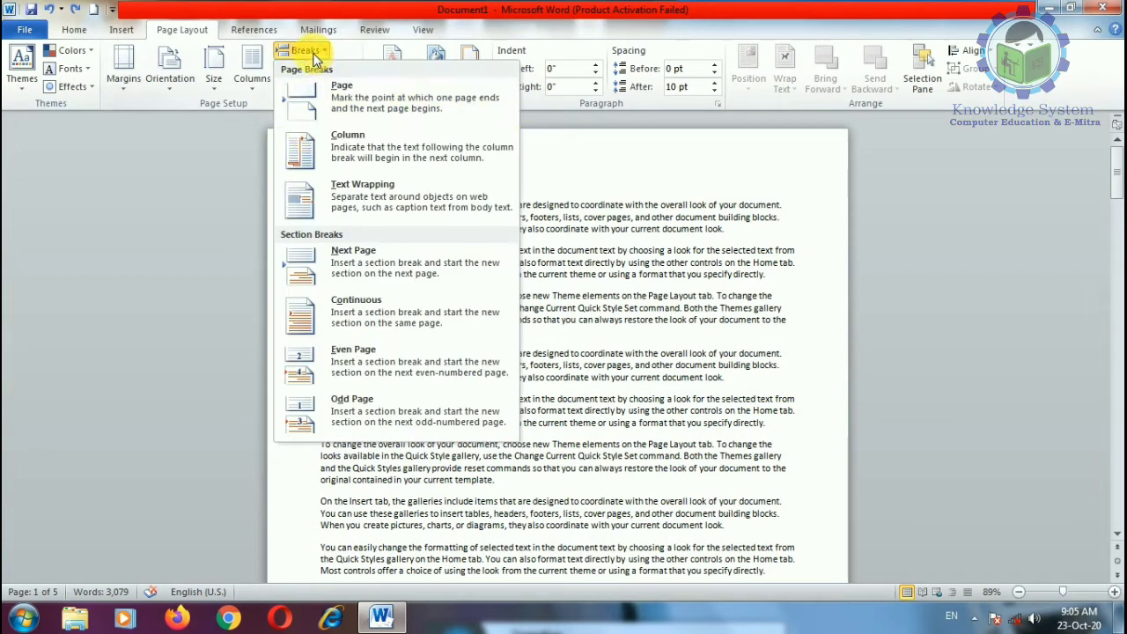
pyautogui.click(343, 151)
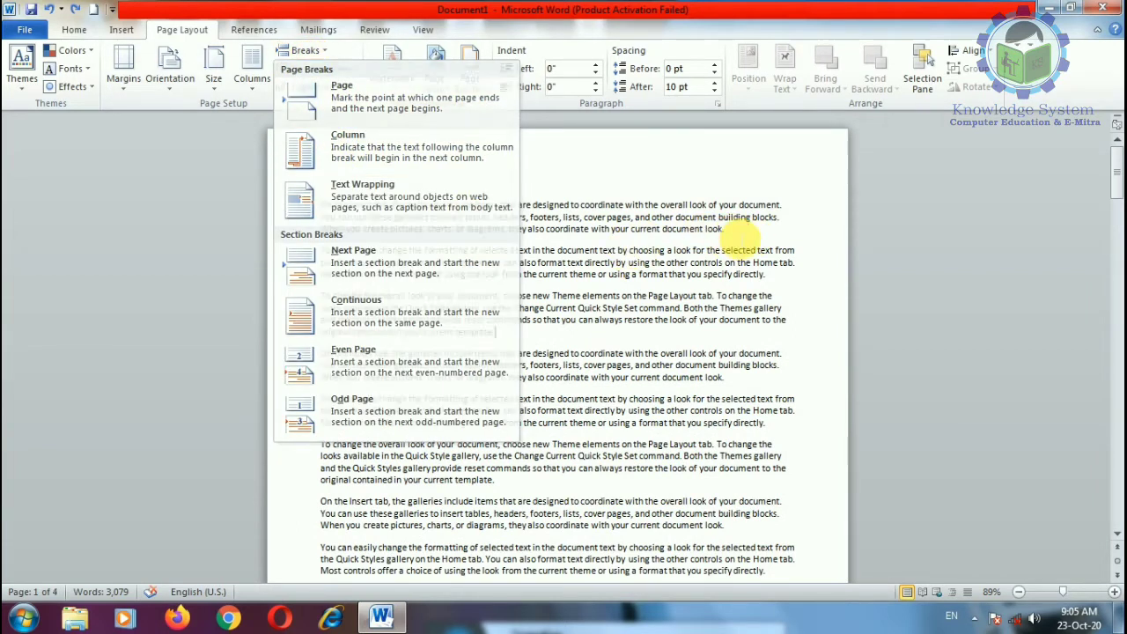
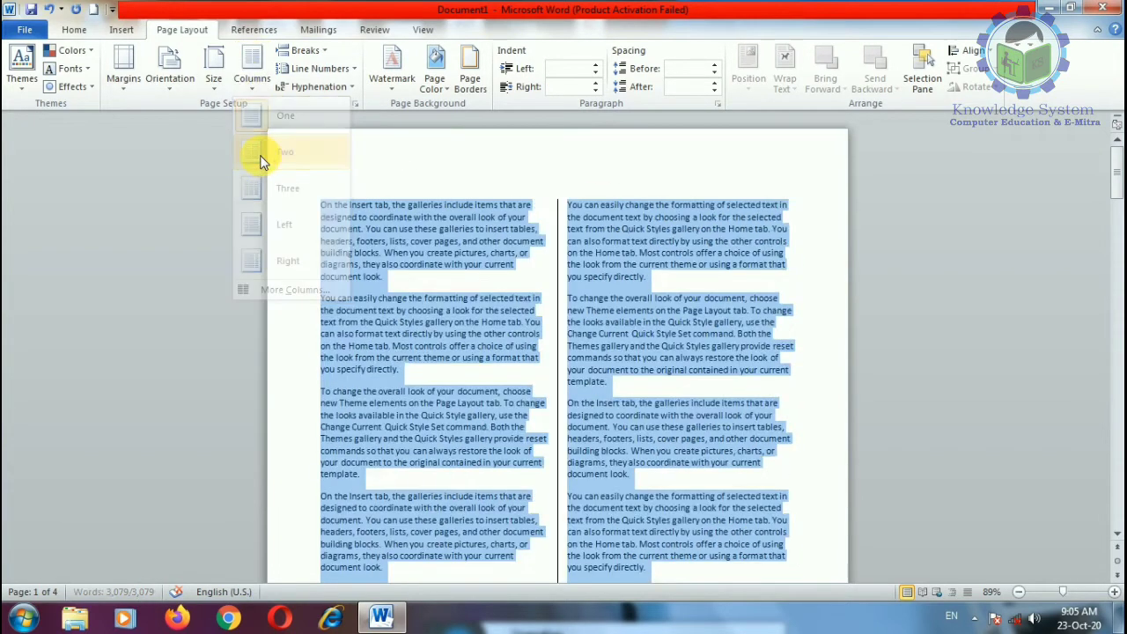
# Step: Insert a column break before the right column's first paragraph, pushing the following text onto page 2
pyautogui.click(568, 209)
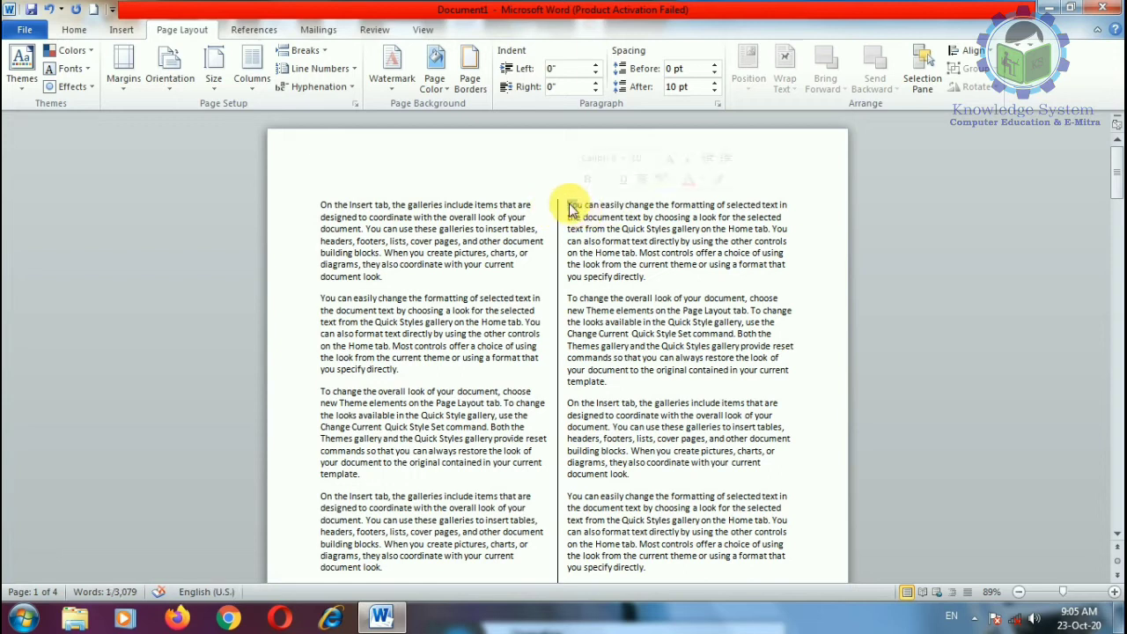
pyautogui.click(322, 54)
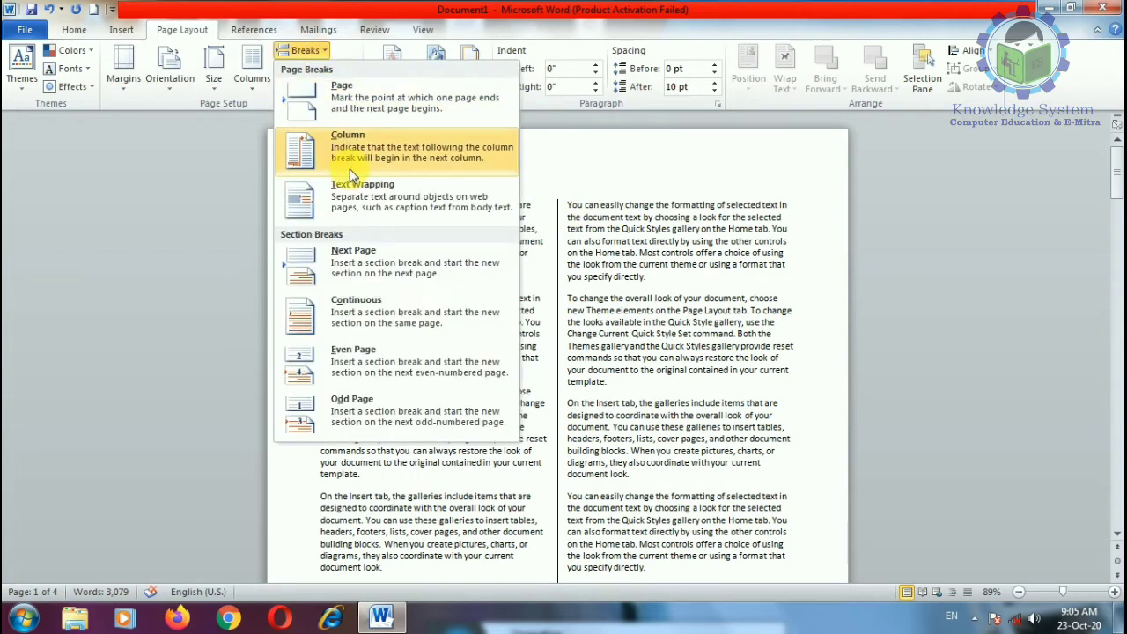
pyautogui.click(347, 146)
pyautogui.click(302, 51)
pyautogui.click(350, 148)
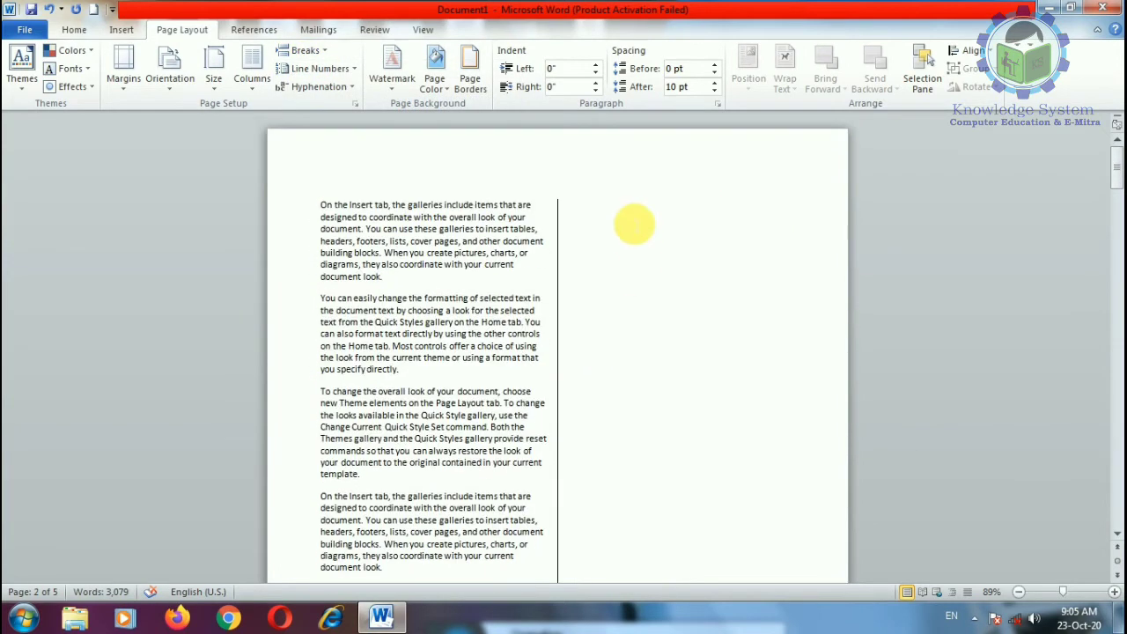
pyautogui.scroll(-5, 637, 227)
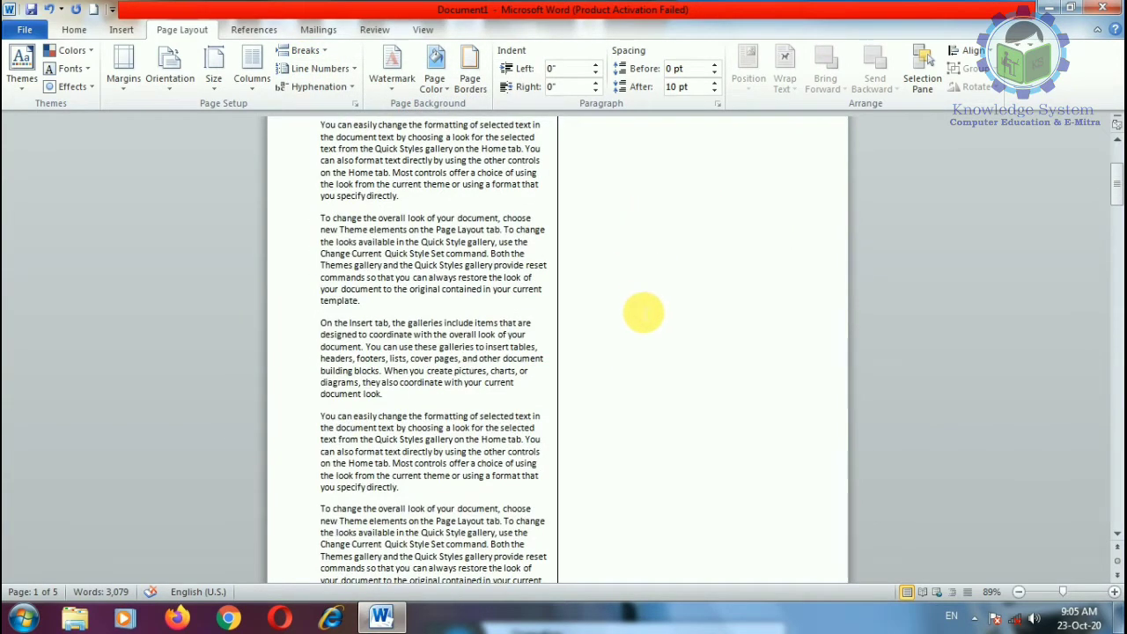
pyautogui.click(333, 441)
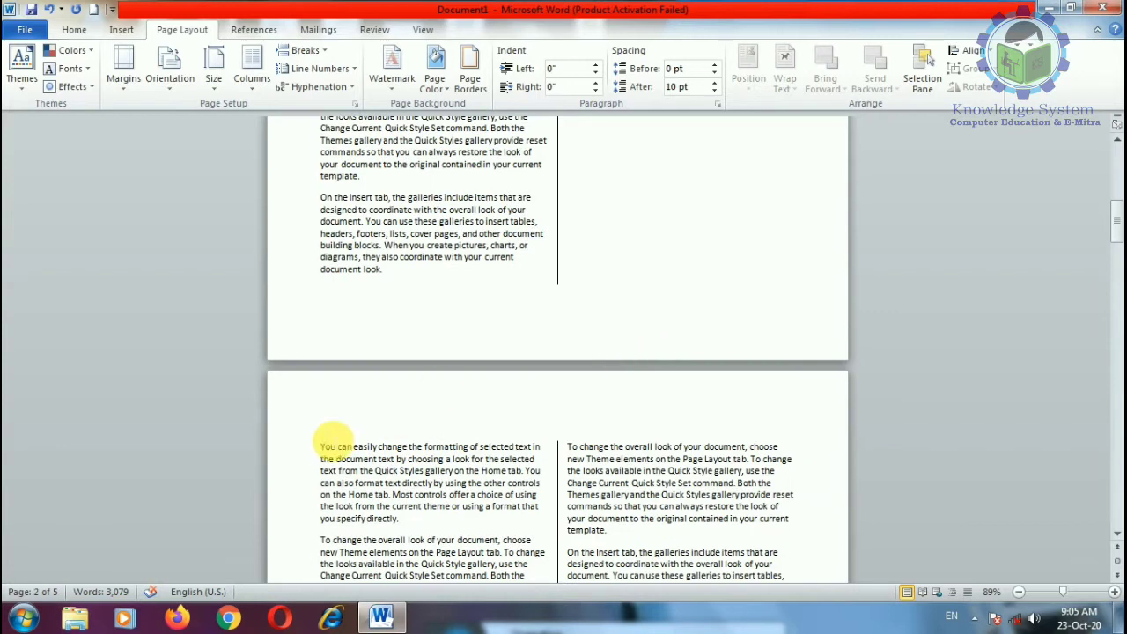
# Step: Delete the column break and return the text to one column, leaving the Breaks list unused
pyautogui.press('BackSpace')
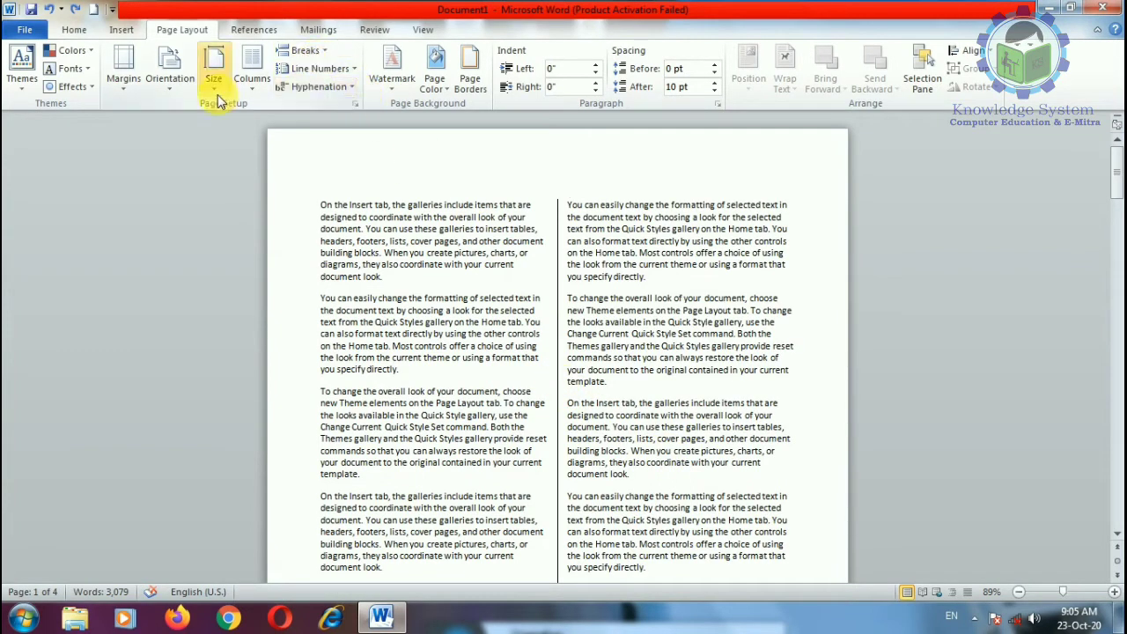
pyautogui.click(242, 86)
pyautogui.click(255, 115)
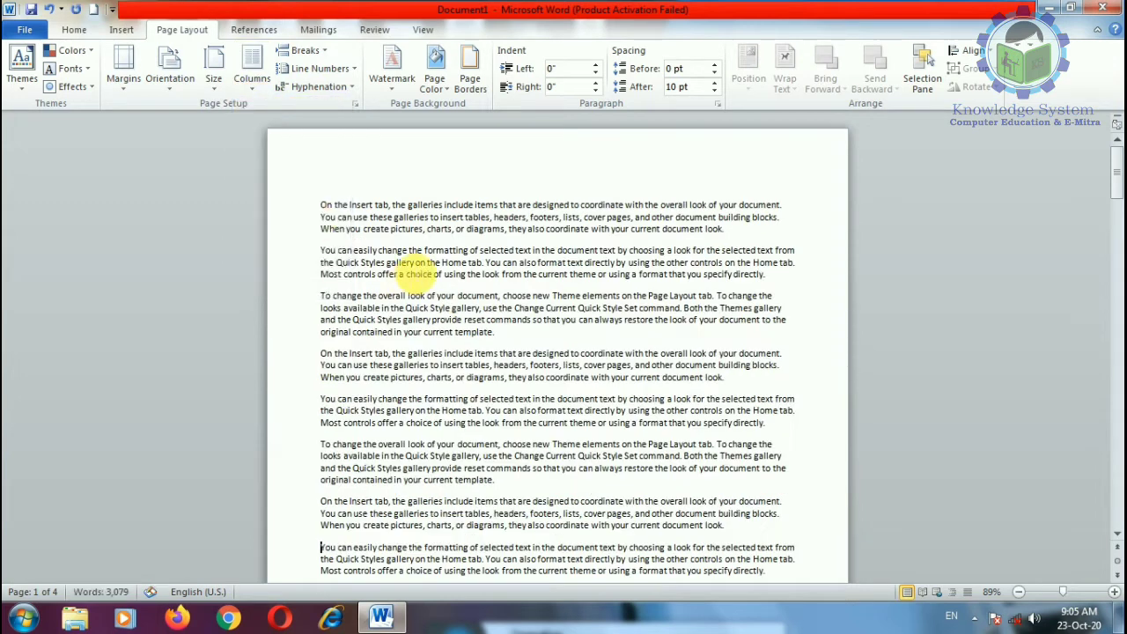
pyautogui.click(317, 51)
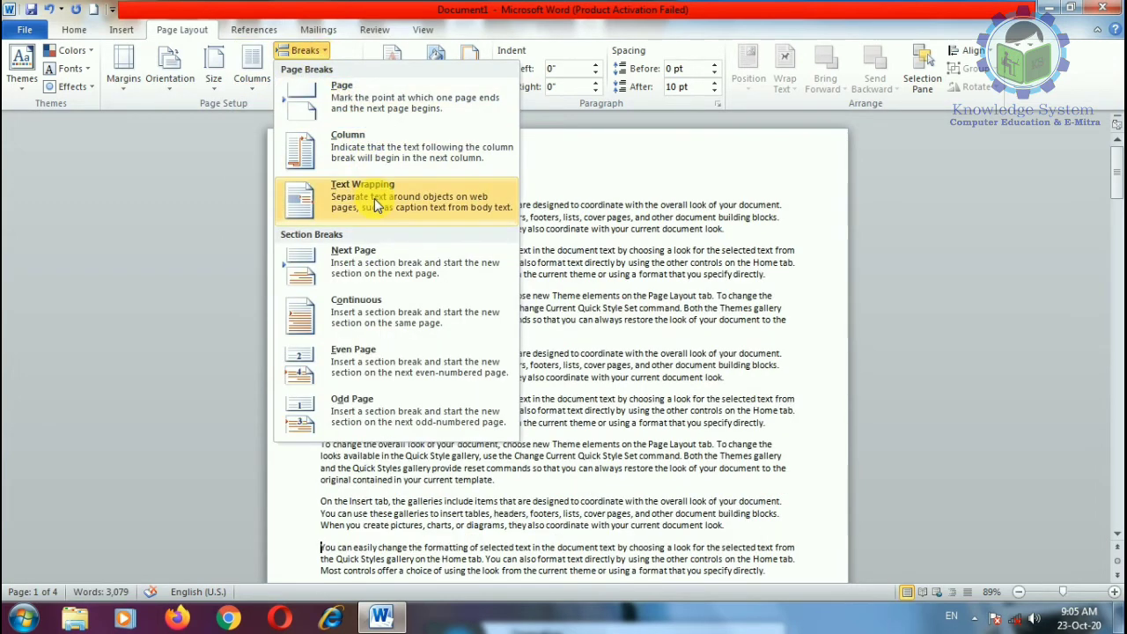
pyautogui.click(589, 344)
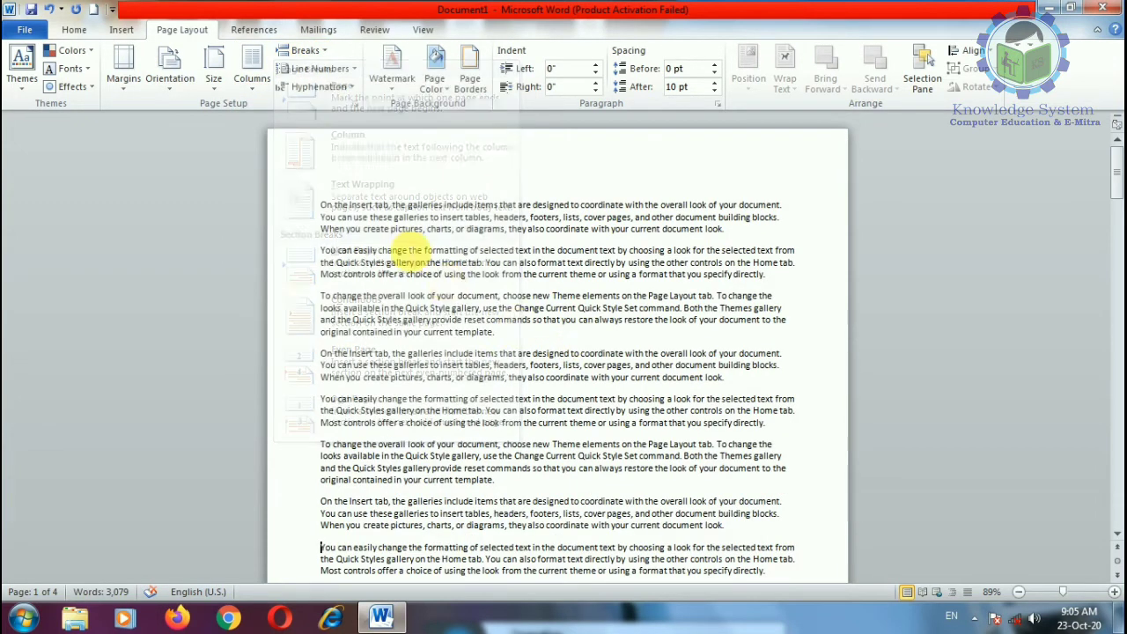
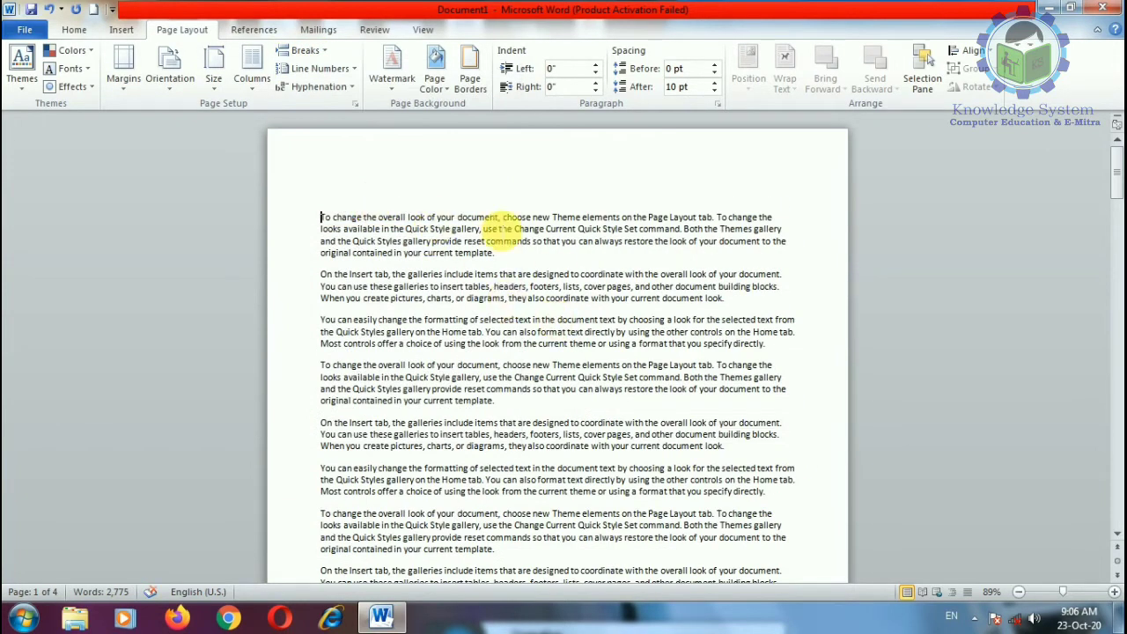
# Step: Scroll down the sample text and display the Breaks list of page and section break types
pyautogui.scroll(-4, 671, 255)
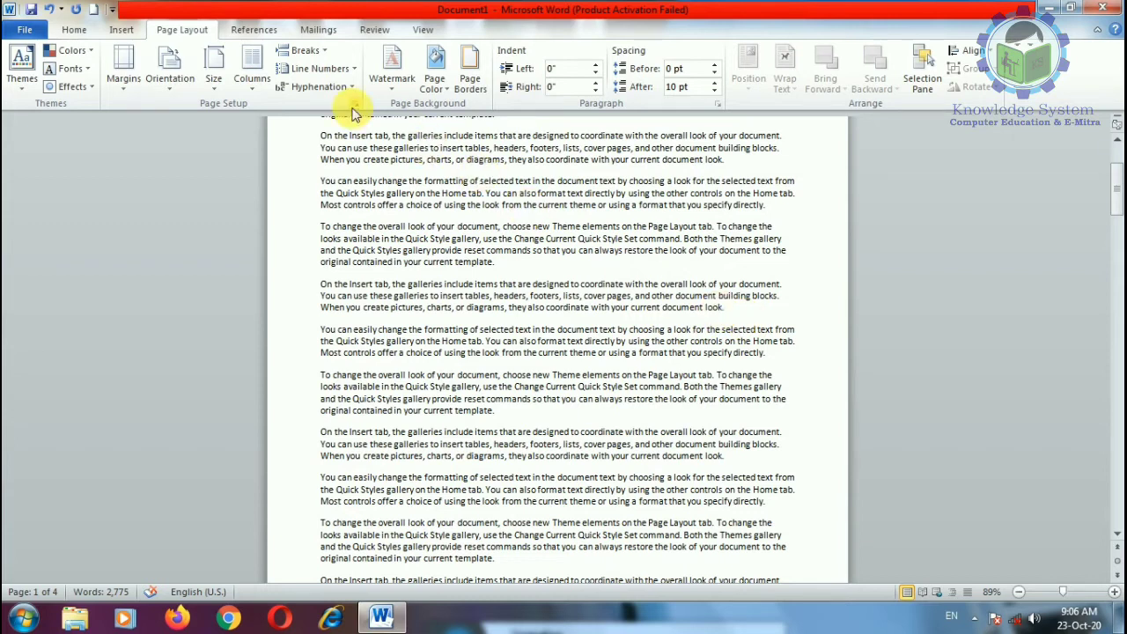
pyautogui.click(302, 50)
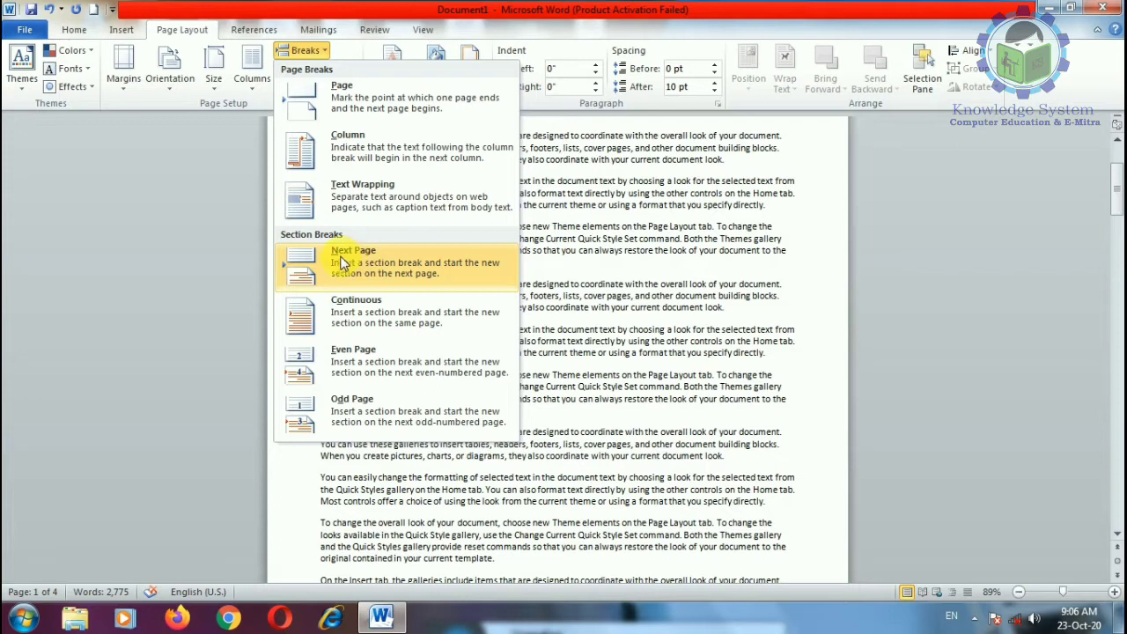
# Step: Add a Next Page section break after the 'current template' paragraph, then undo it
pyautogui.click(517, 269)
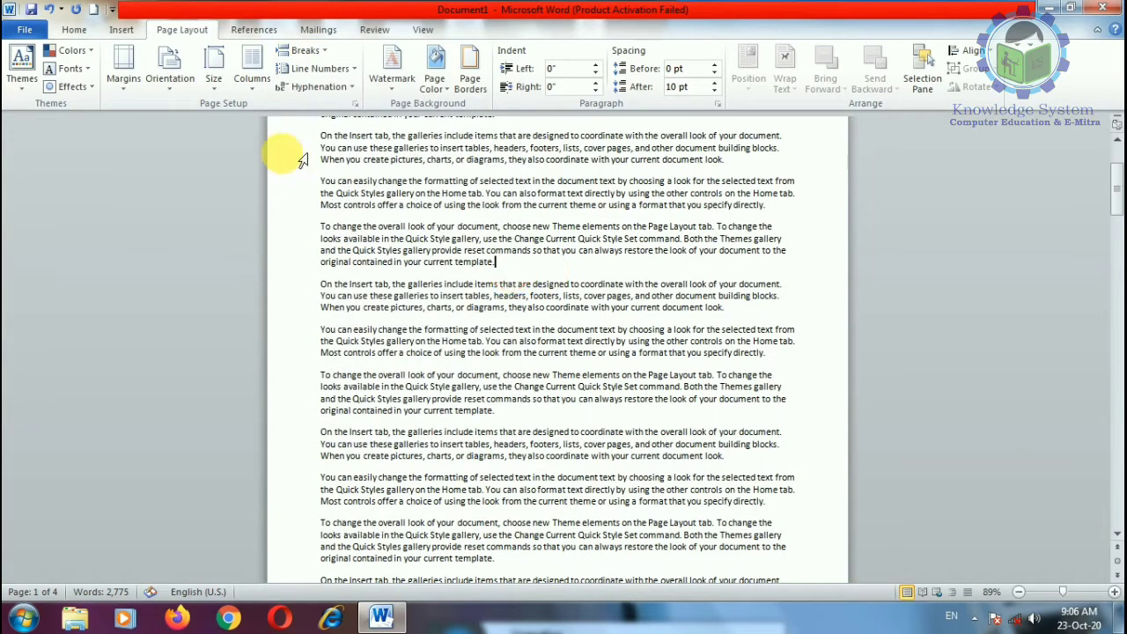
pyautogui.click(301, 50)
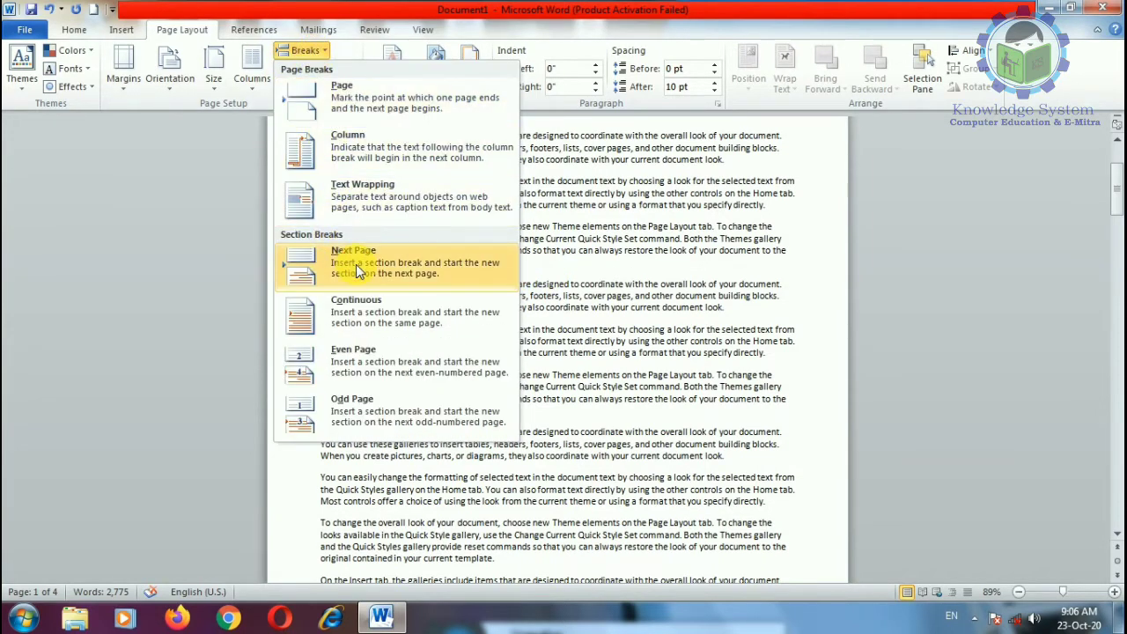
pyautogui.click(355, 264)
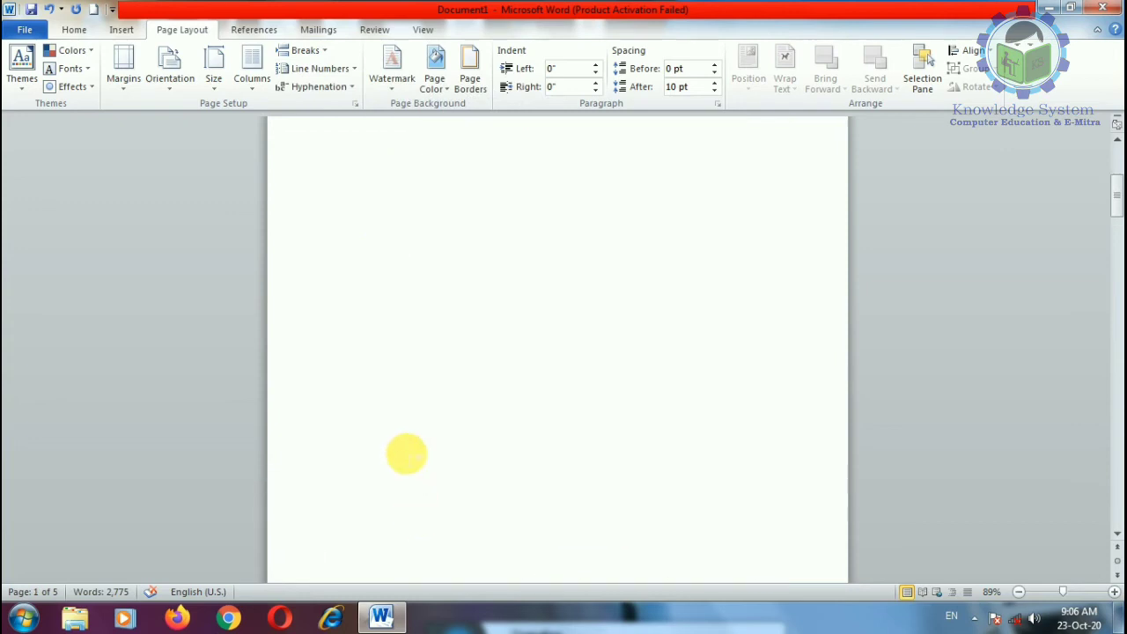
pyautogui.scroll(3, 395, 278)
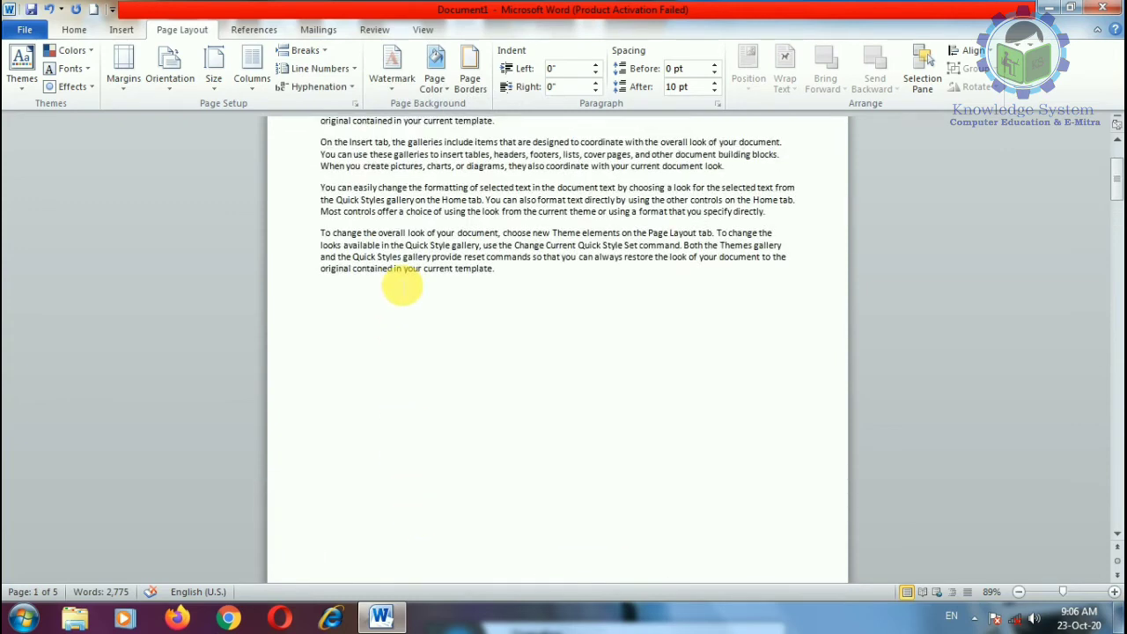
pyautogui.hotkey('ctrl', 'z')
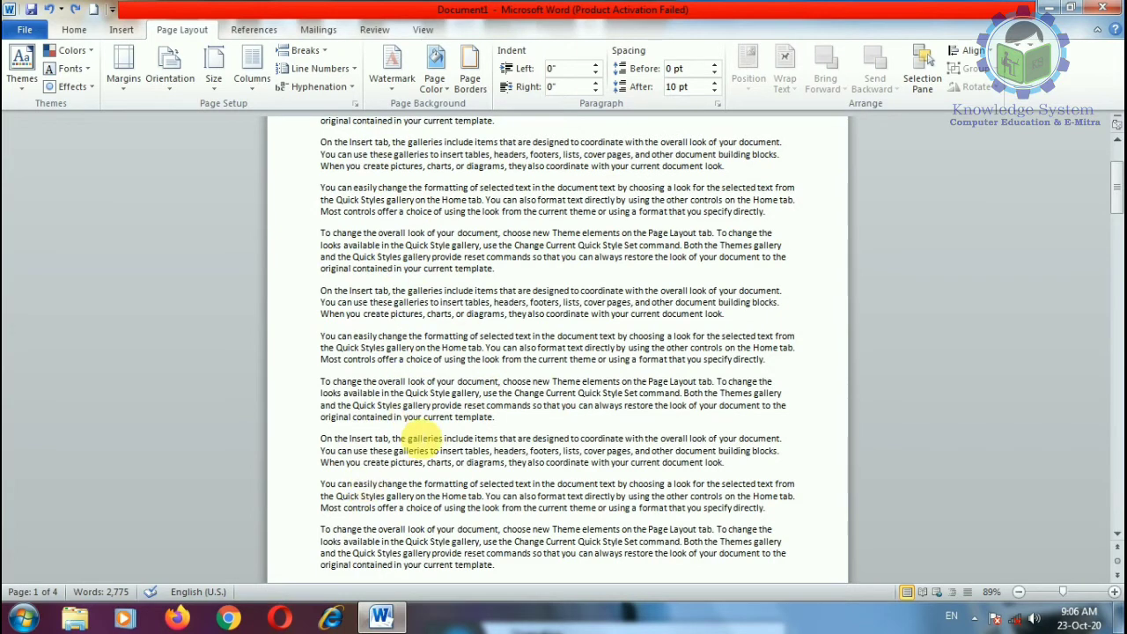
pyautogui.scroll(-10, 447, 500)
pyautogui.scroll(12, 441, 486)
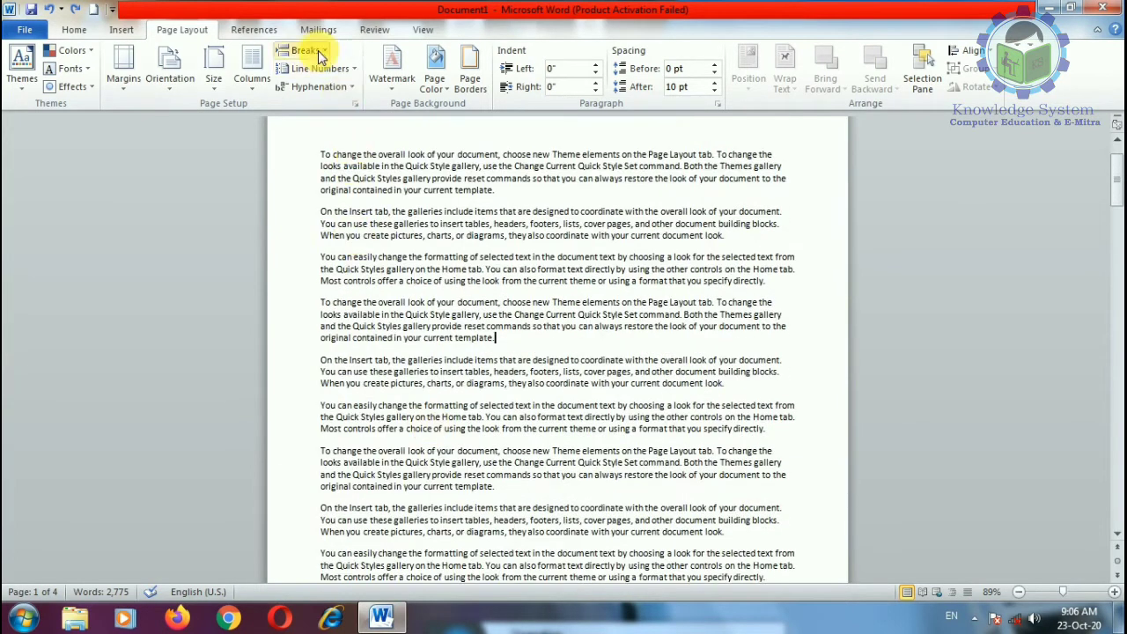
# Step: Insert two Continuous section breaks after the 'current template' paragraph and select the first section's paragraphs
pyautogui.click(317, 50)
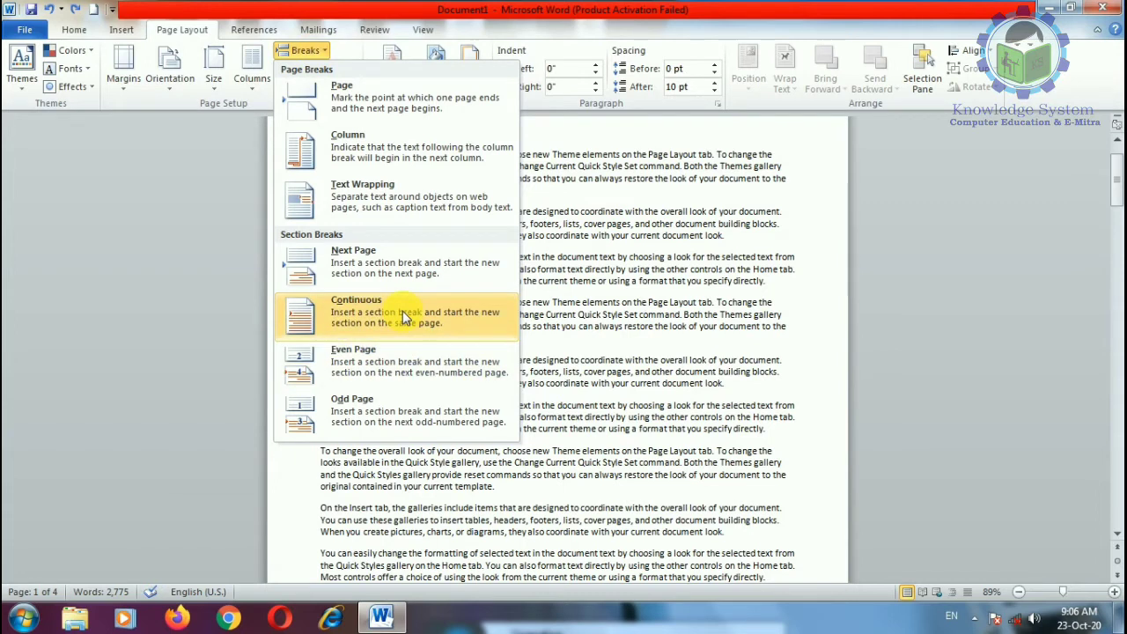
pyautogui.click(404, 317)
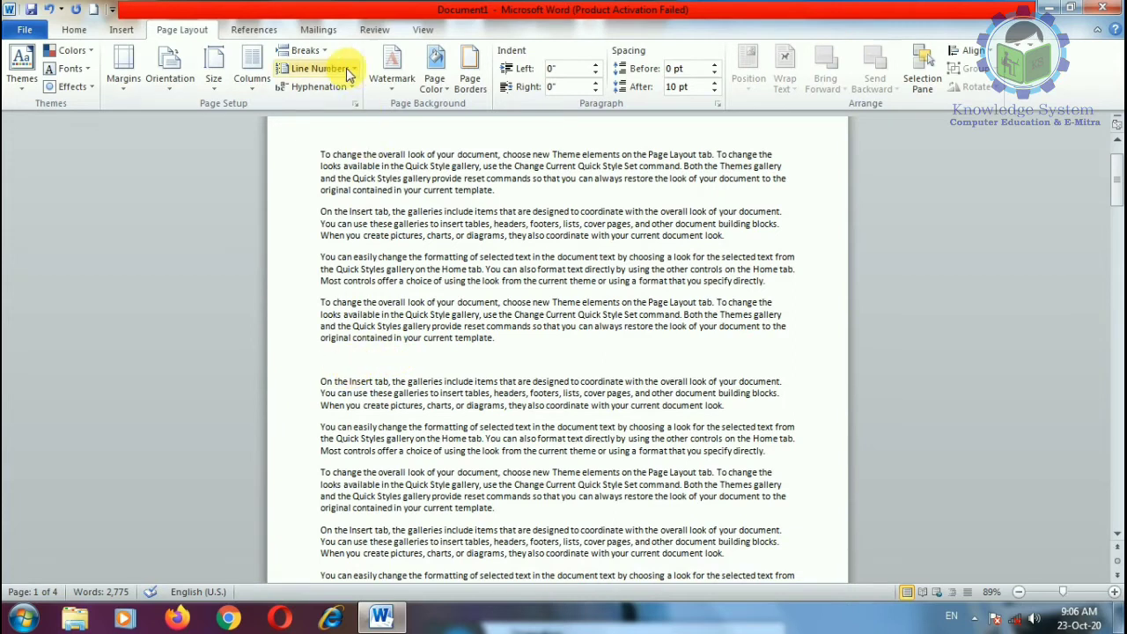
pyautogui.click(305, 51)
pyautogui.click(373, 305)
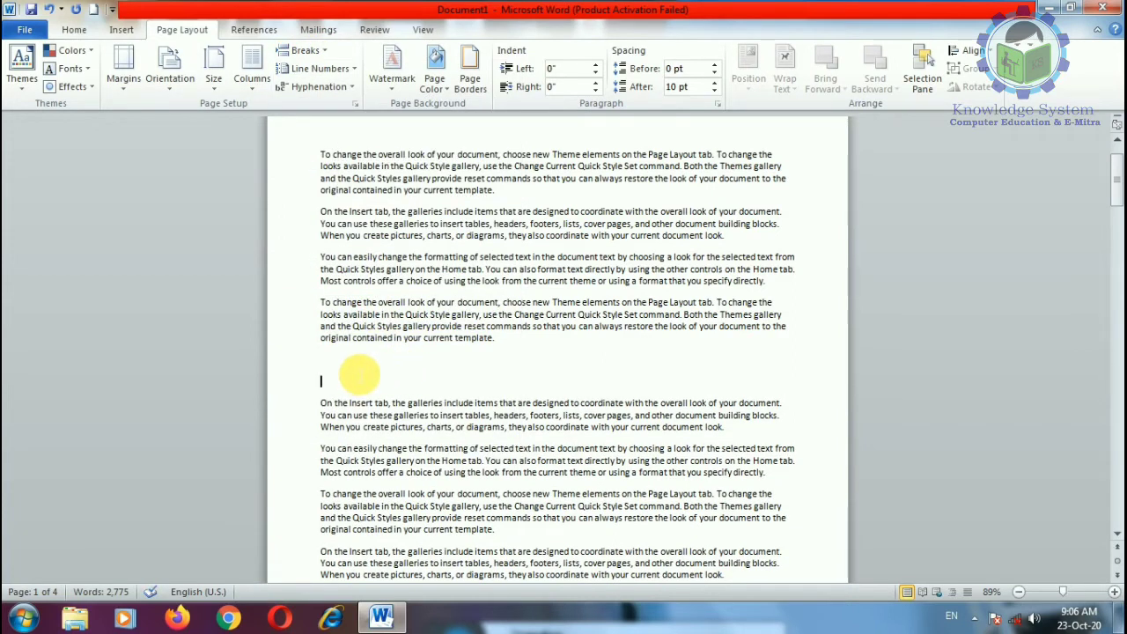
pyautogui.moveTo(496, 336); pyautogui.dragTo(331, 101)
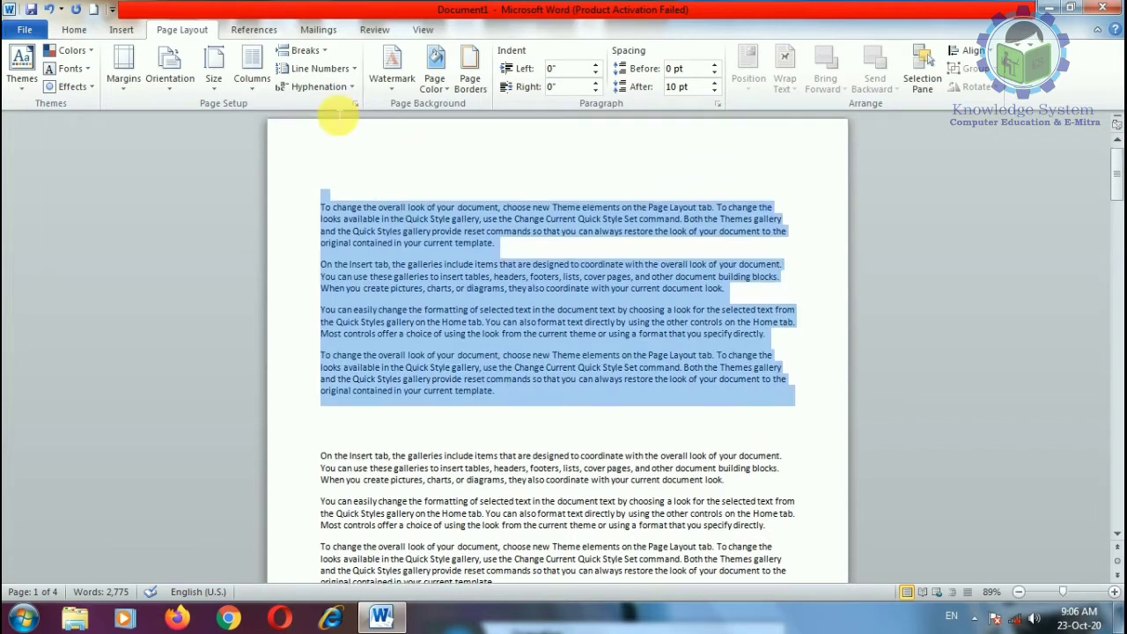
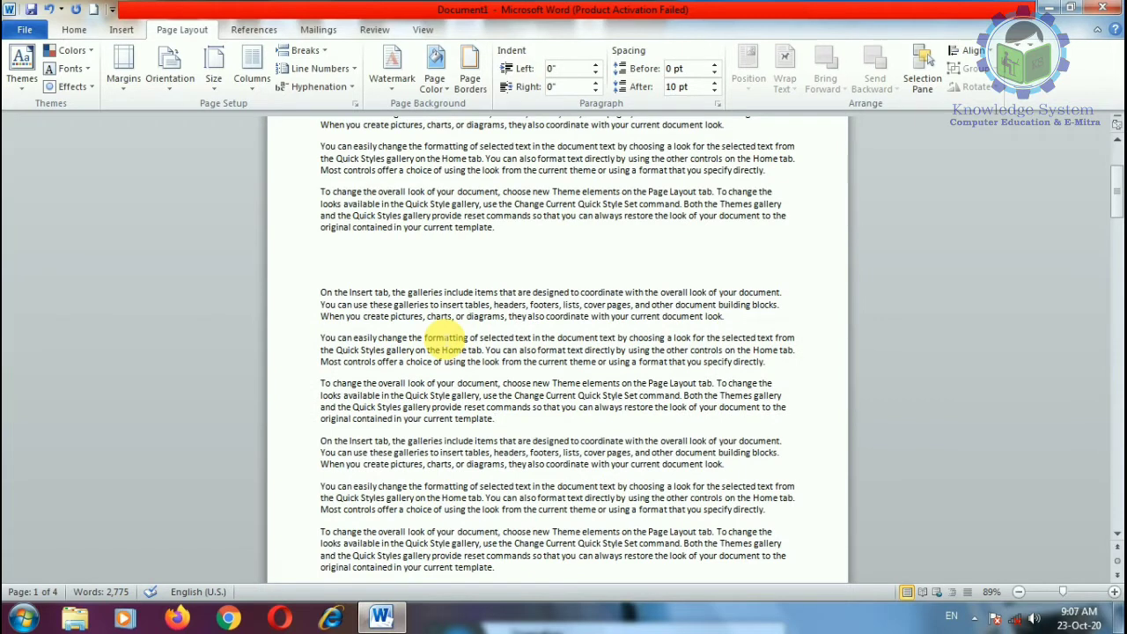
# Step: Place the cursor on the empty line above the Insert-tab paragraph and show the Breaks list
pyautogui.click(443, 254)
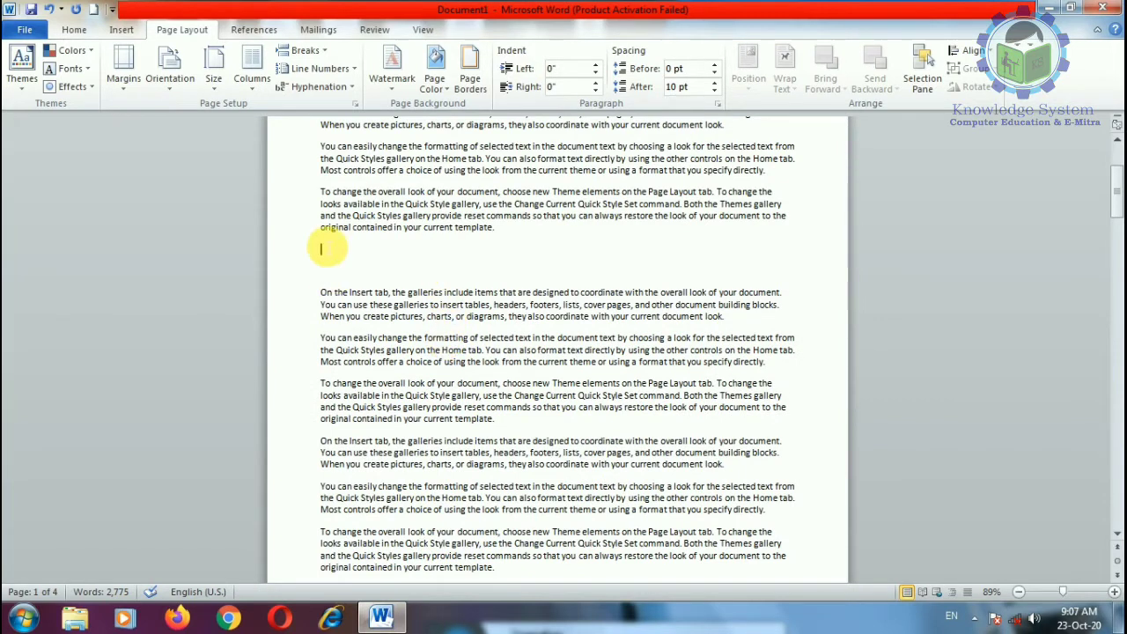
pyautogui.click(304, 50)
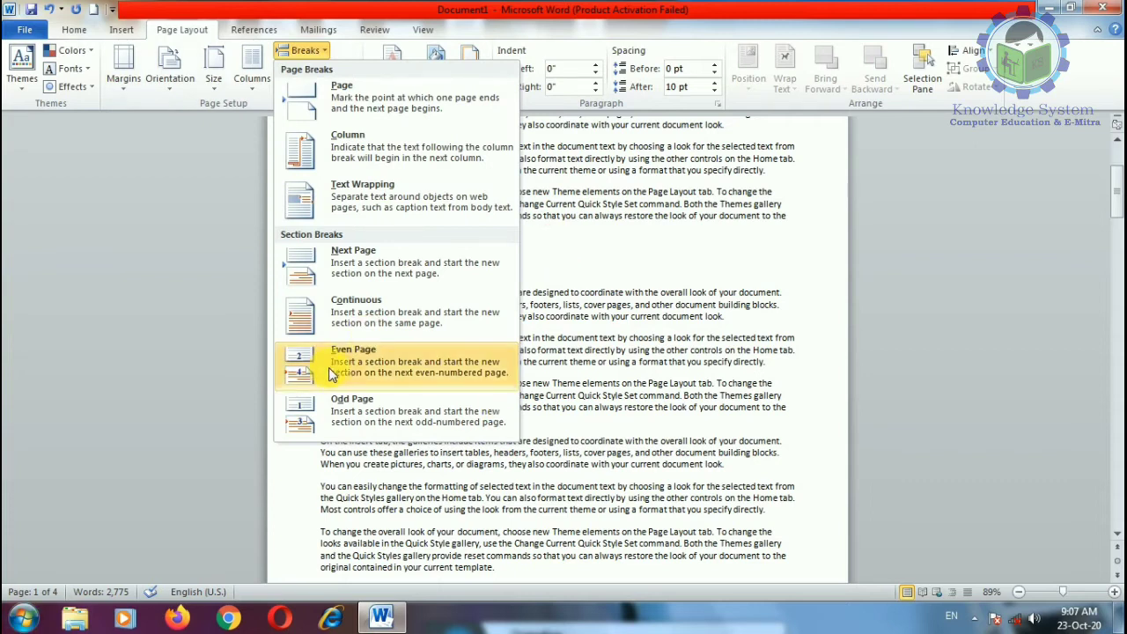
# Step: Insert an Even Page section break, then delete it with Backspace
pyautogui.click(328, 367)
pyautogui.scroll(-15, 396, 362)
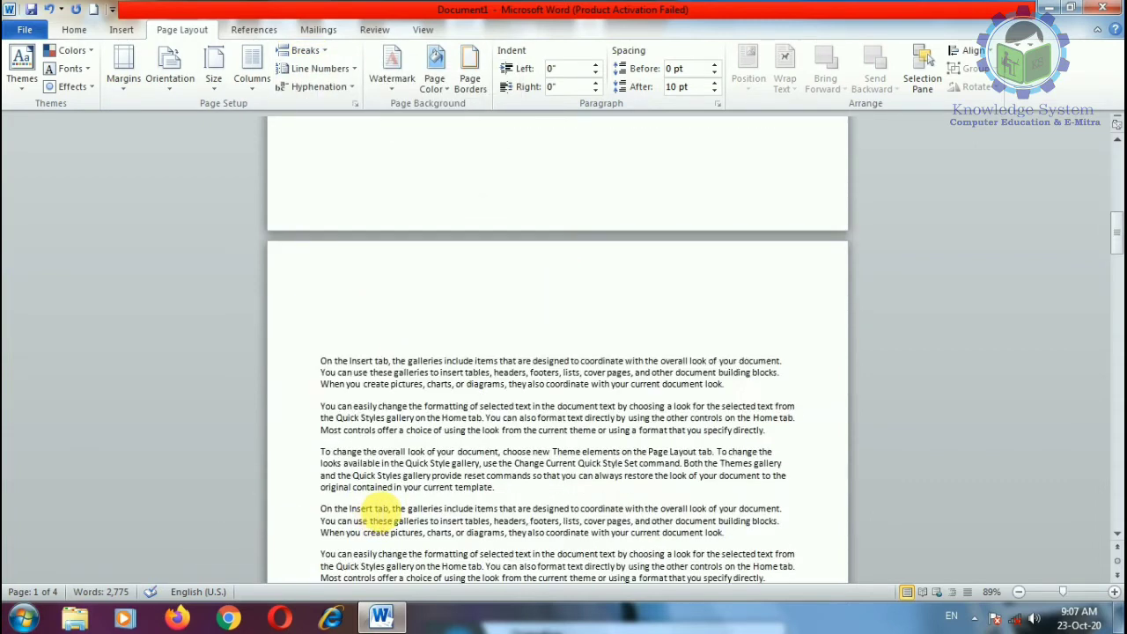
pyautogui.scroll(15, 352, 510)
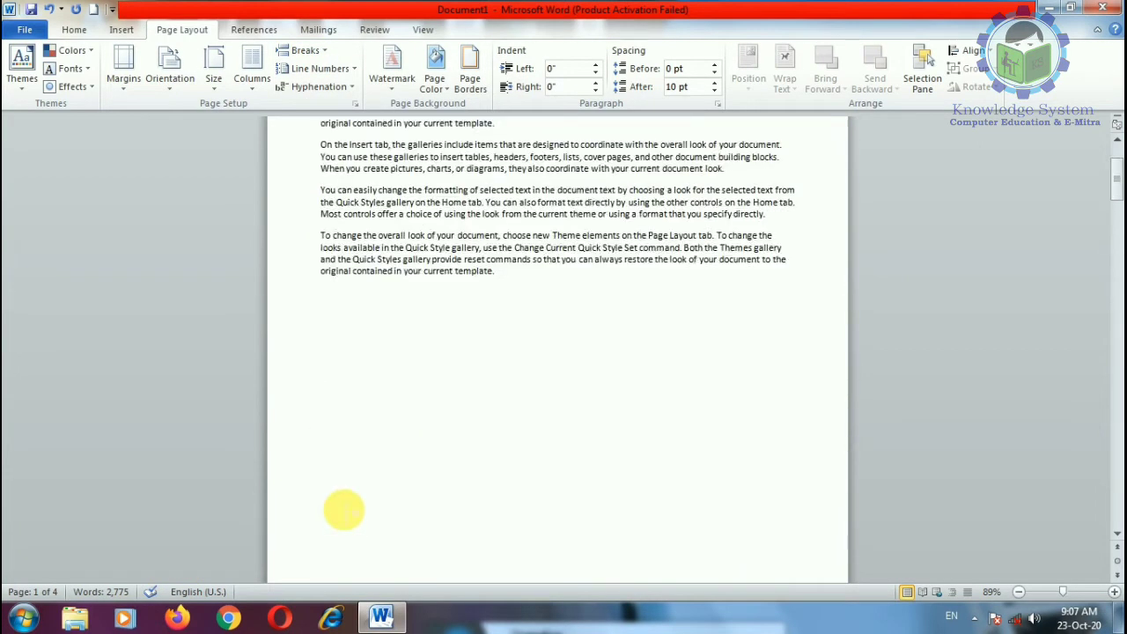
pyautogui.press('BackSpace')
pyautogui.press('BackSpace')
pyautogui.press('BackSpace')
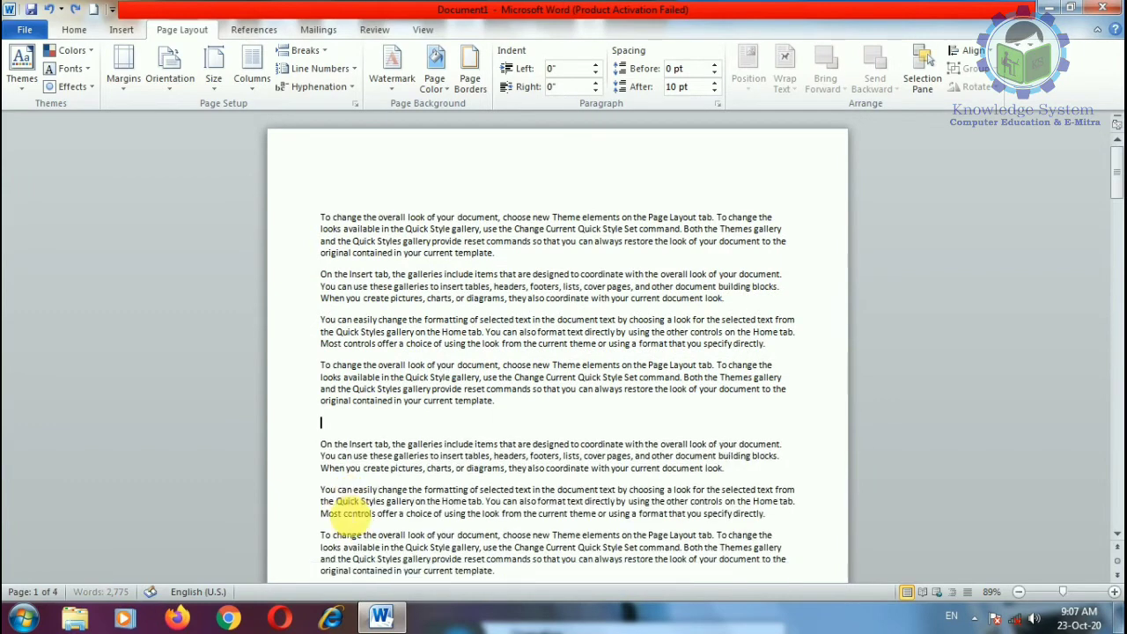
# Step: Add an empty line after the final paragraph and open Word Help with F1
pyautogui.scroll(-10, 352, 517)
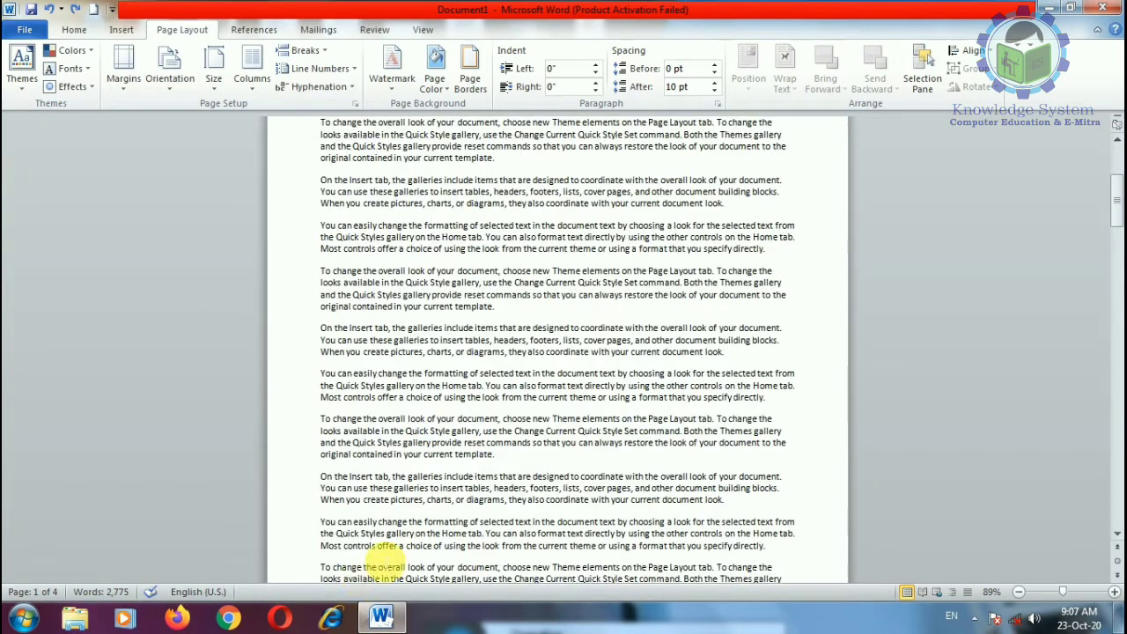
pyautogui.scroll(-10, 455, 500)
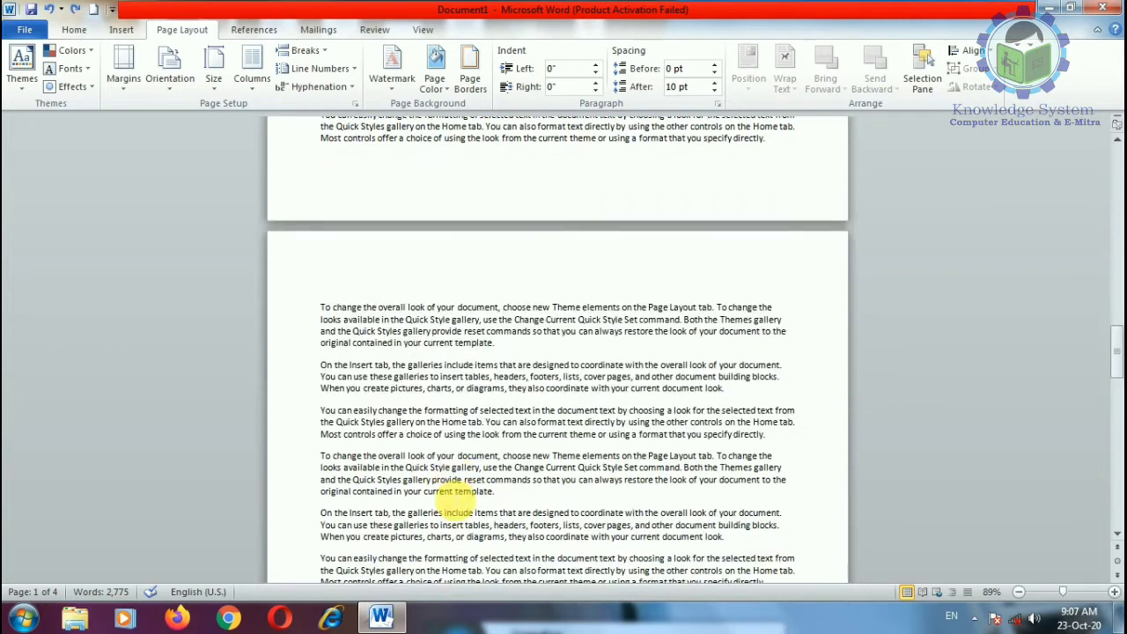
pyautogui.scroll(-10, 414, 539)
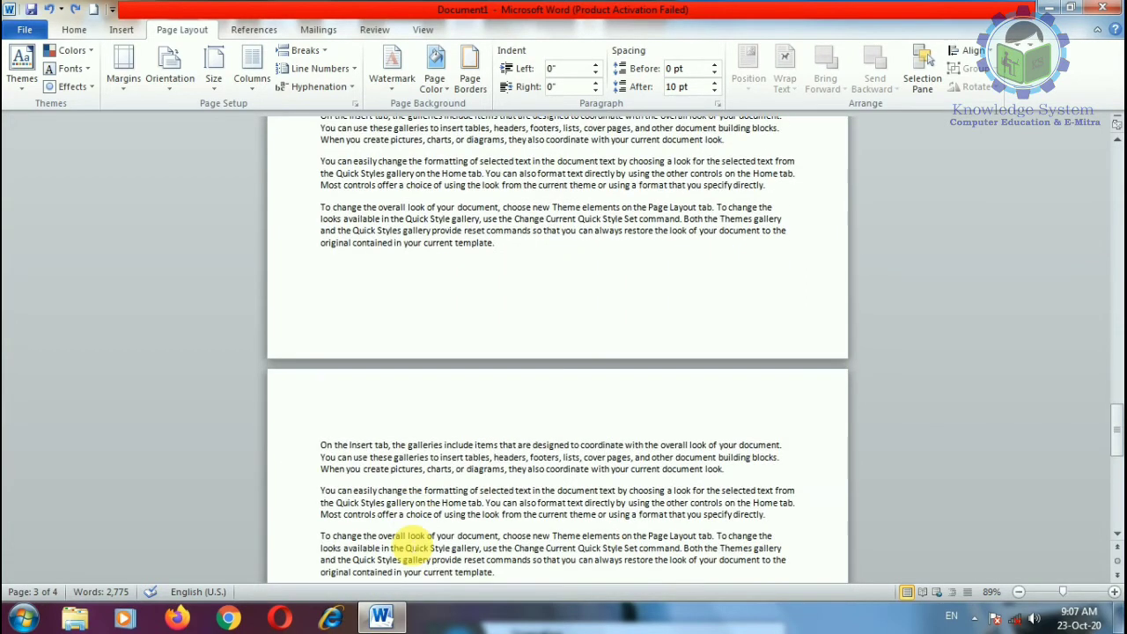
pyautogui.scroll(-5, 1118, 438)
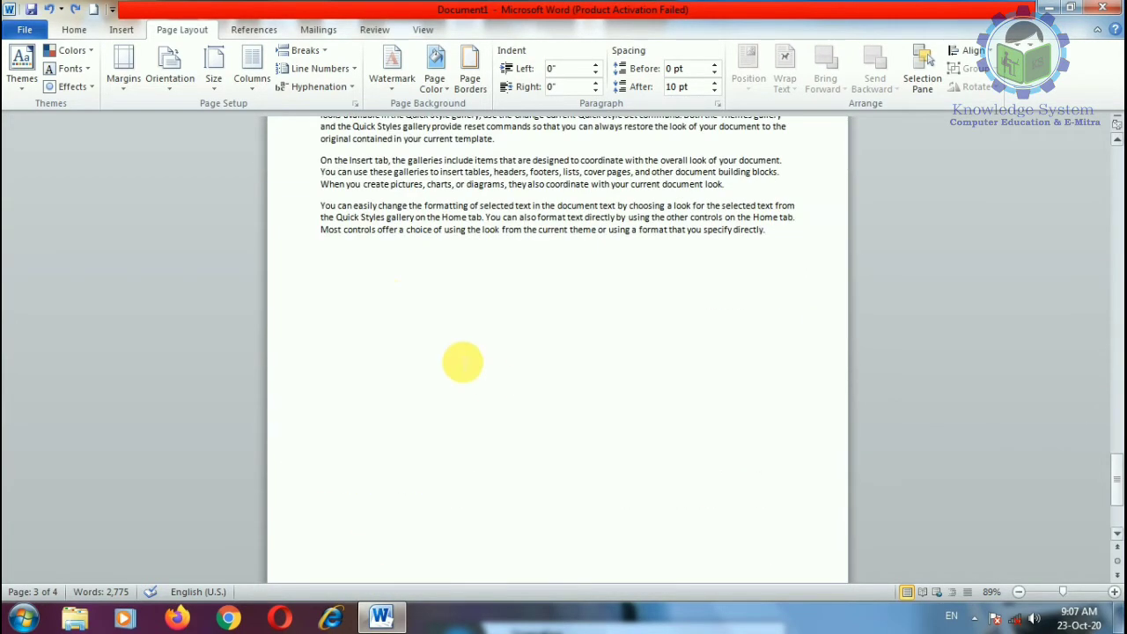
pyautogui.click(798, 246)
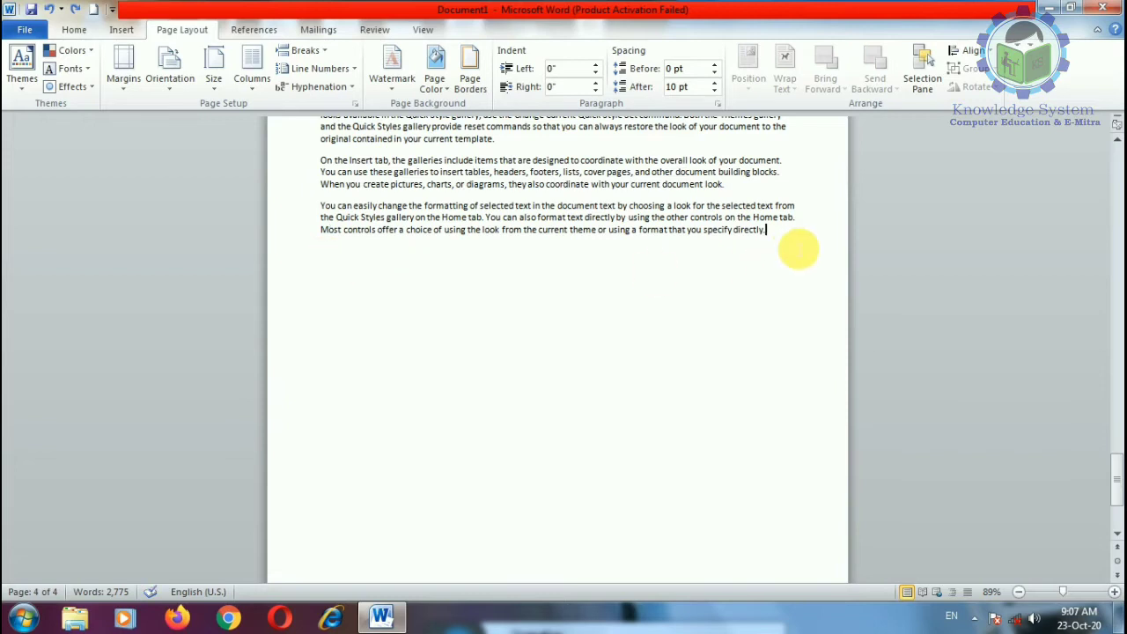
pyautogui.press('Return')
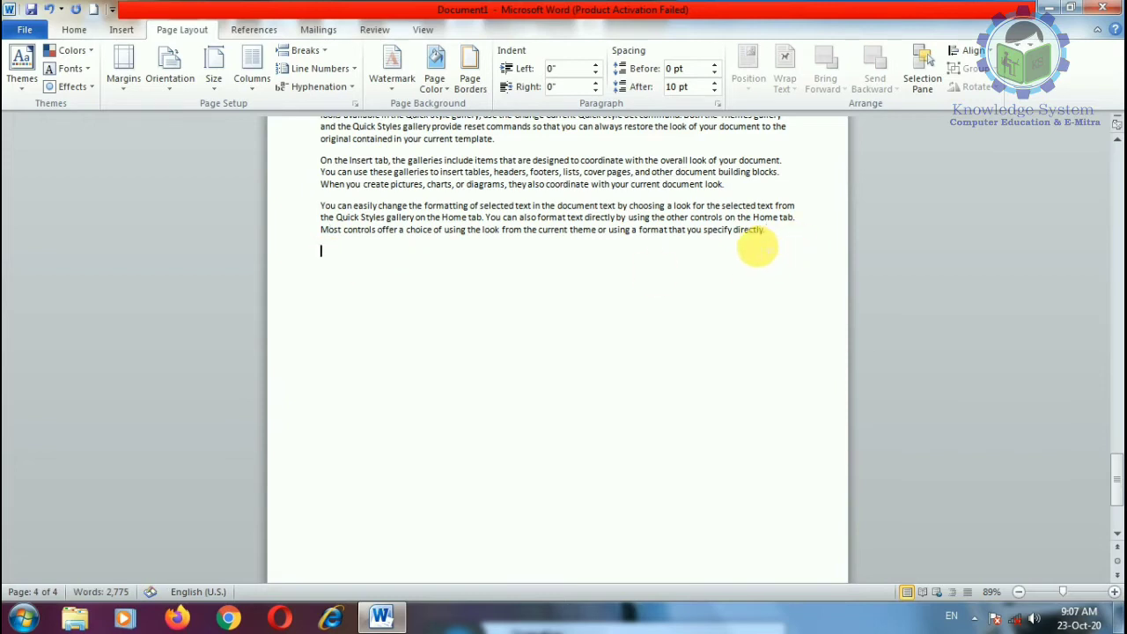
pyautogui.press('F1')
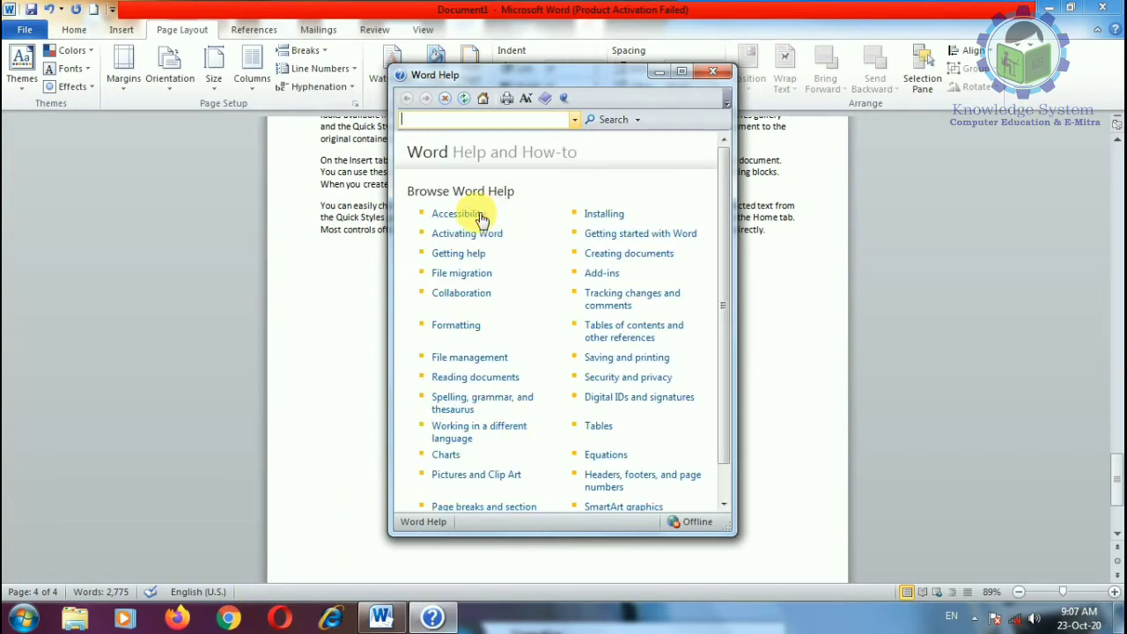
# Step: Copy the 'Activate Microsoft Office programs' help article to the document's end, then close Help
pyautogui.click(502, 235)
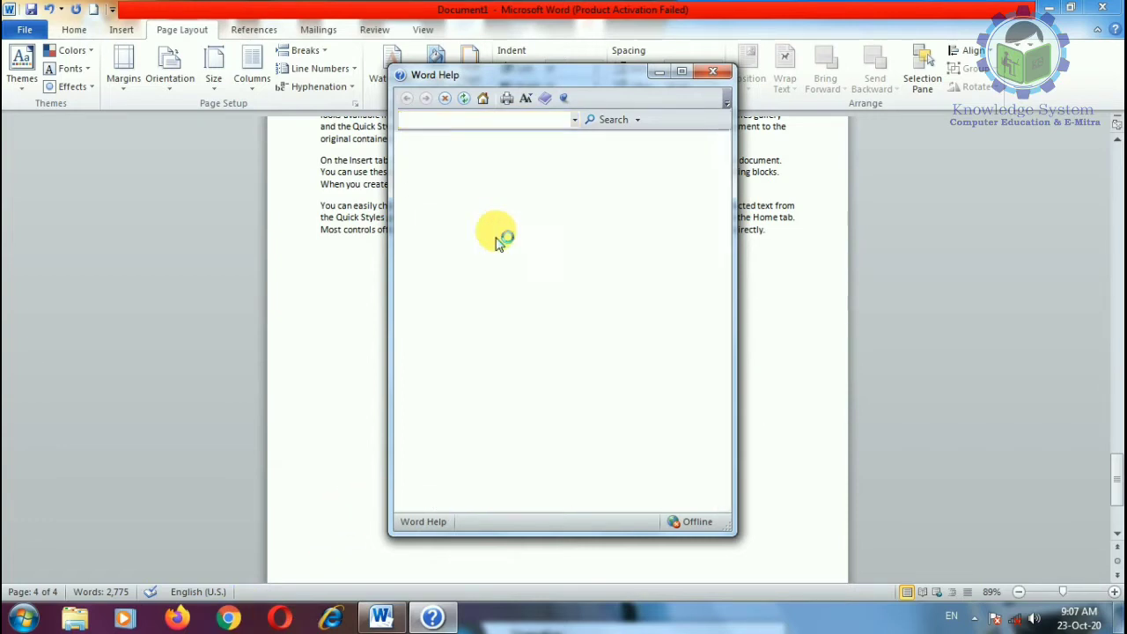
pyautogui.click(496, 227)
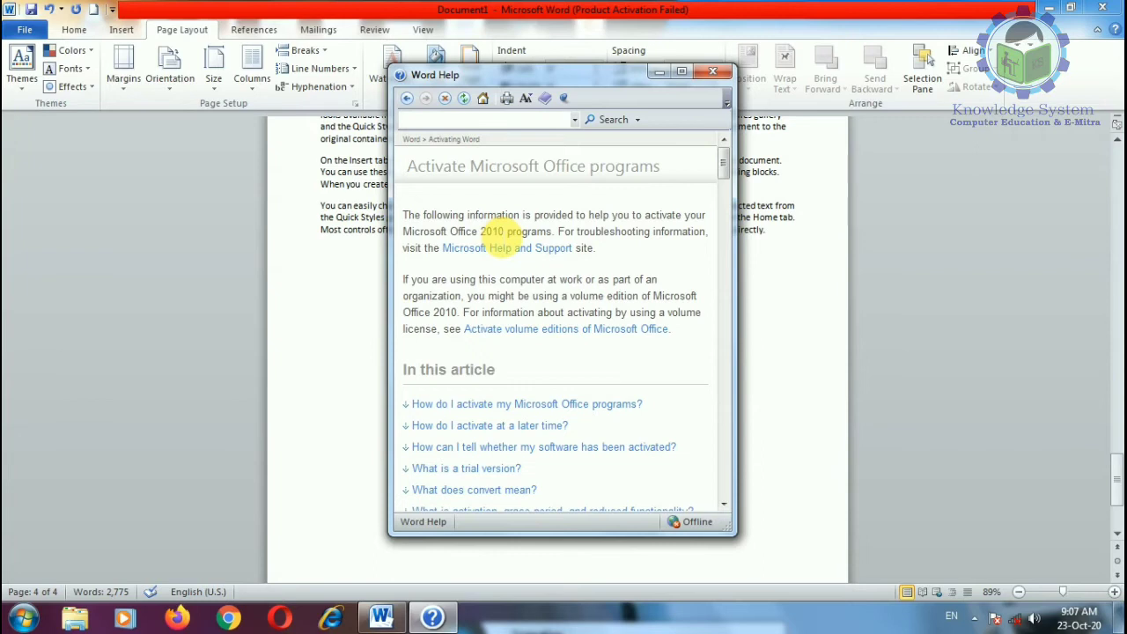
pyautogui.hotkey('ctrl', 'a')
pyautogui.hotkey('ctrl', 'c')
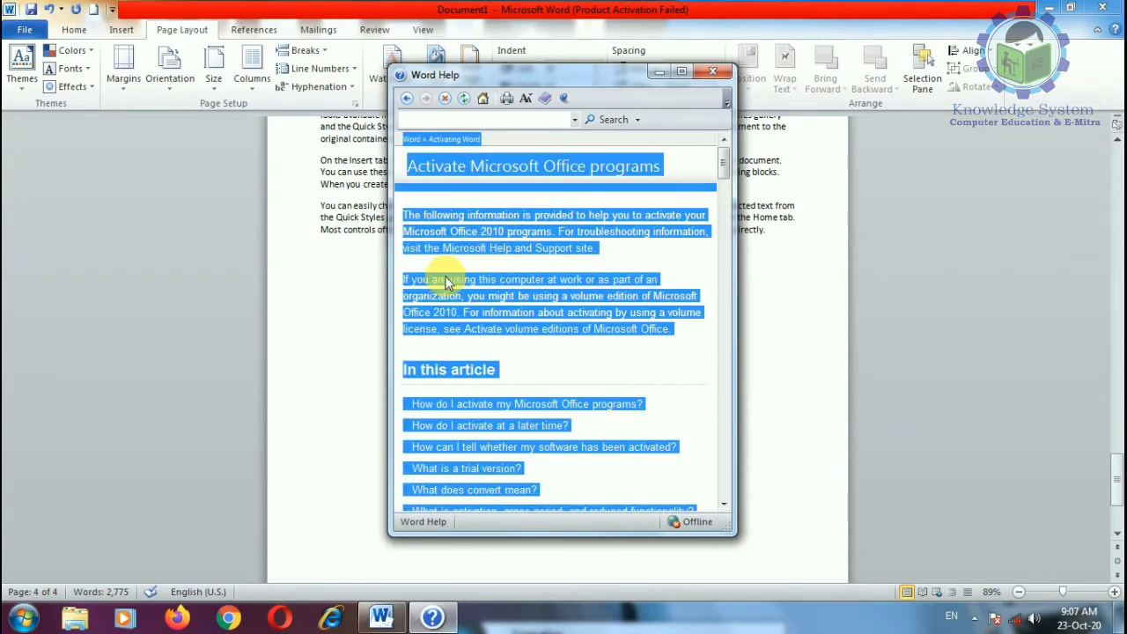
pyautogui.click(359, 280)
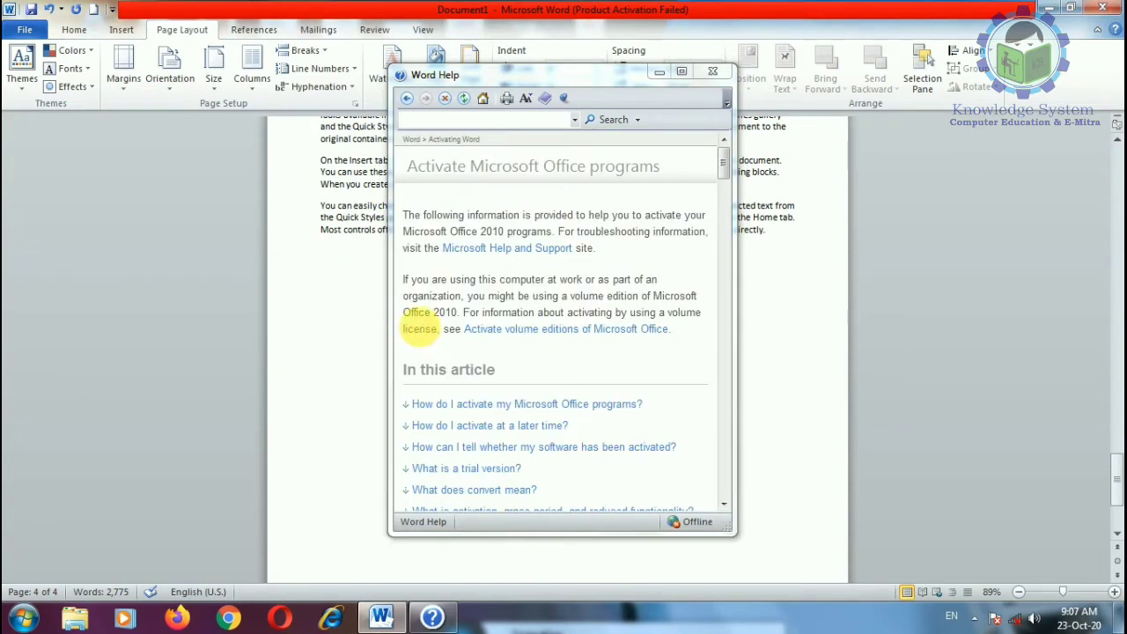
pyautogui.hotkey('ctrl', 'v')
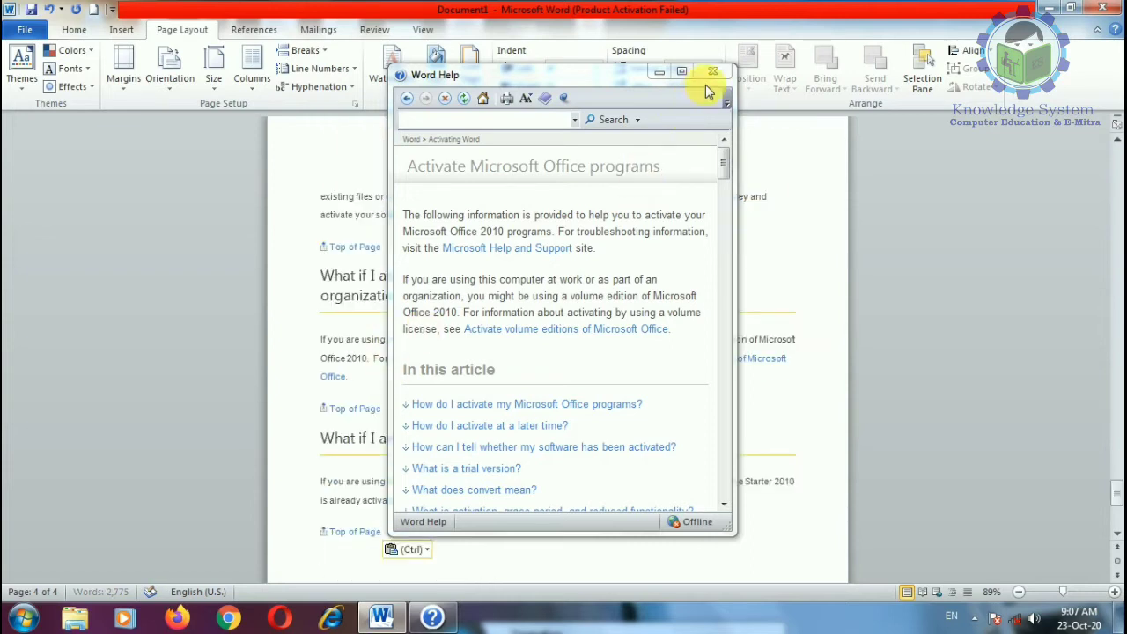
pyautogui.click(711, 71)
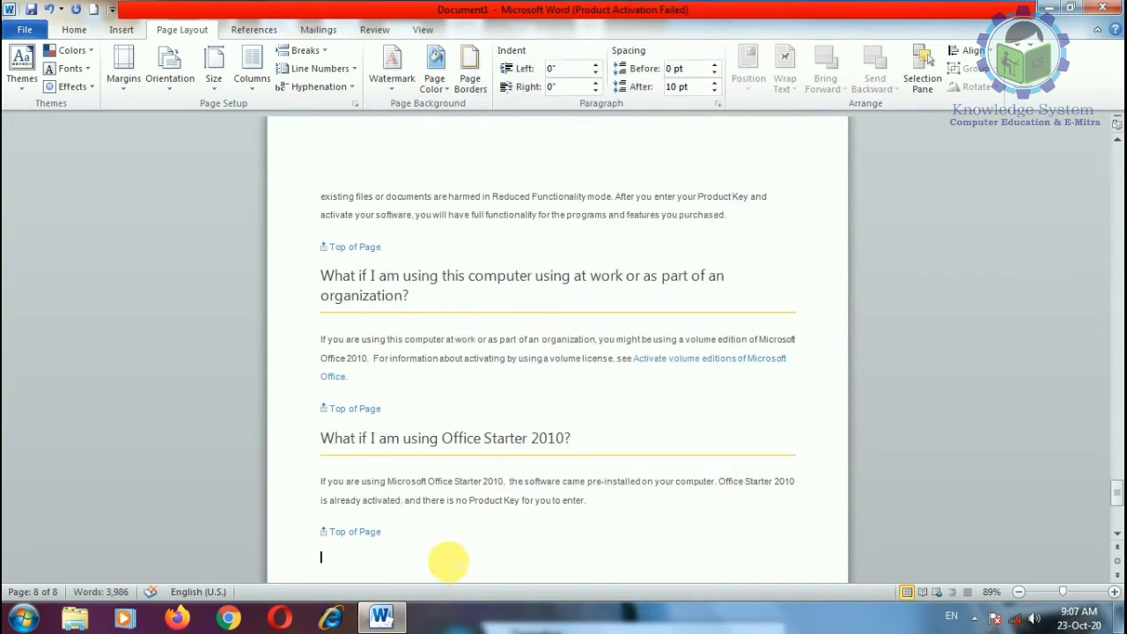
pyautogui.scroll(15, 296, 522)
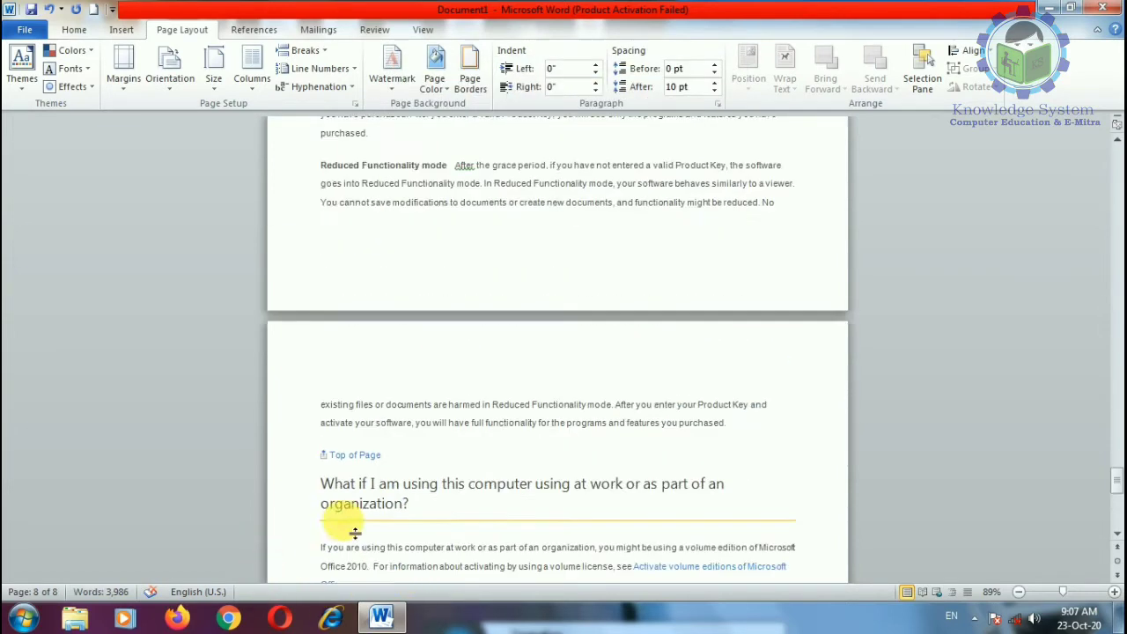
pyautogui.scroll(10, 350, 525)
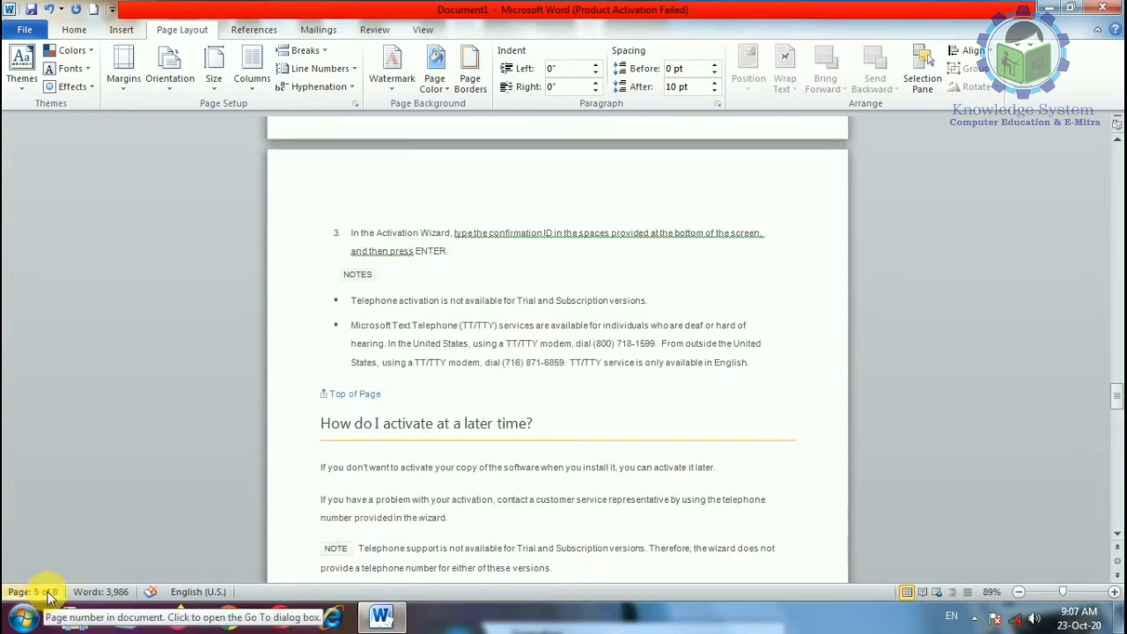
pyautogui.moveTo(1116, 401); pyautogui.dragTo(1115, 168)
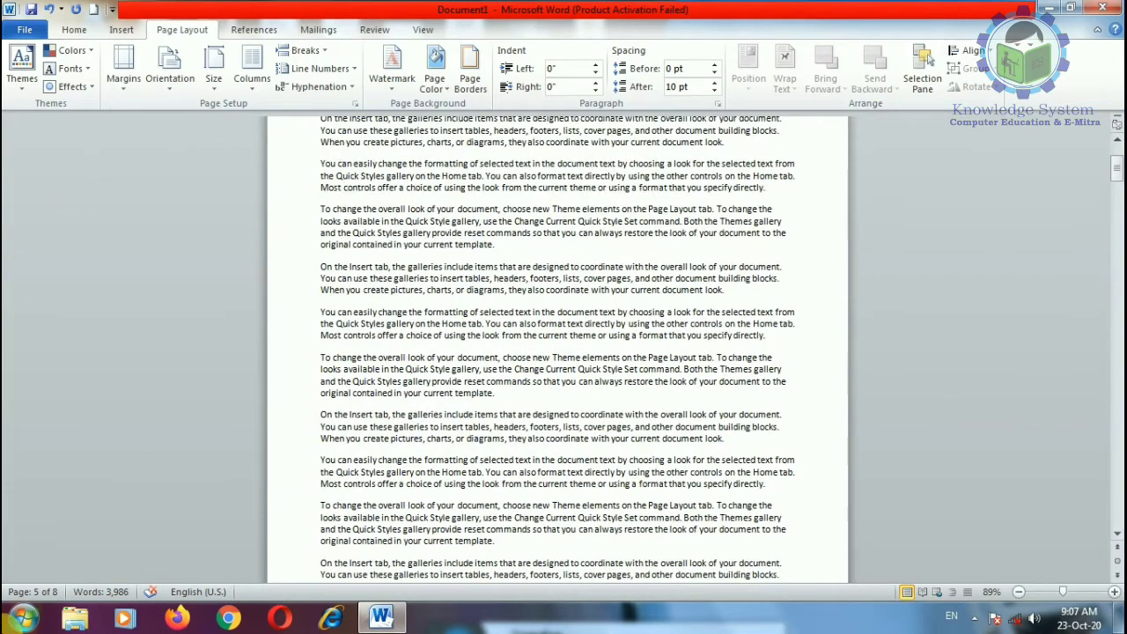
# Step: Insert an Even Page section break and scroll down through the resulting pages
pyautogui.click(317, 70)
pyautogui.click(305, 51)
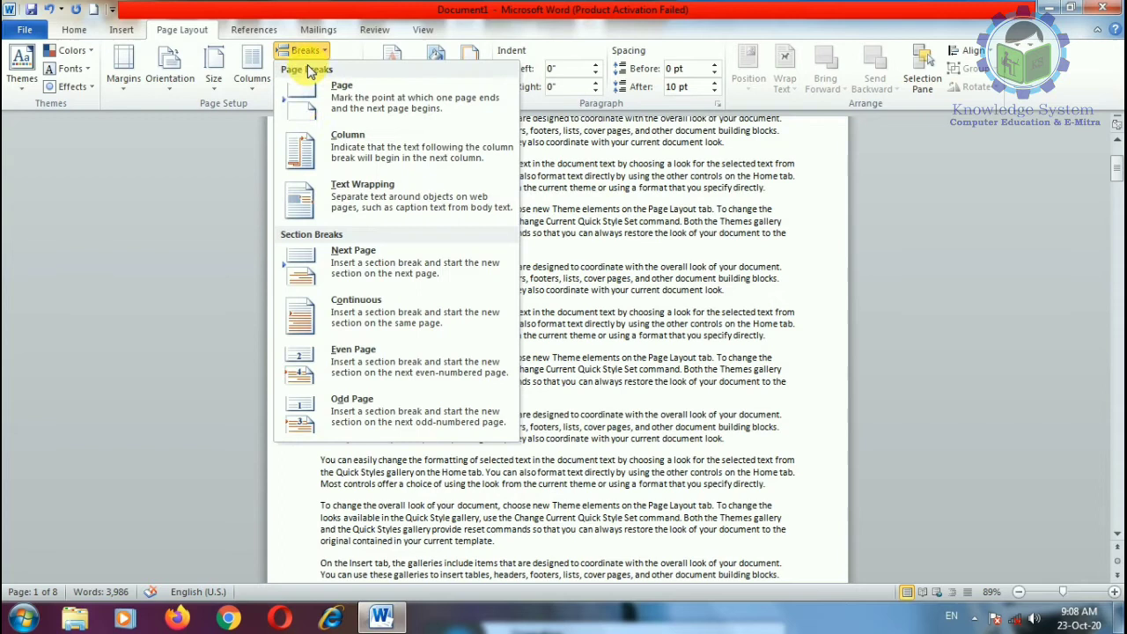
pyautogui.click(395, 365)
pyautogui.moveTo(1113, 234); pyautogui.dragTo(1114, 509)
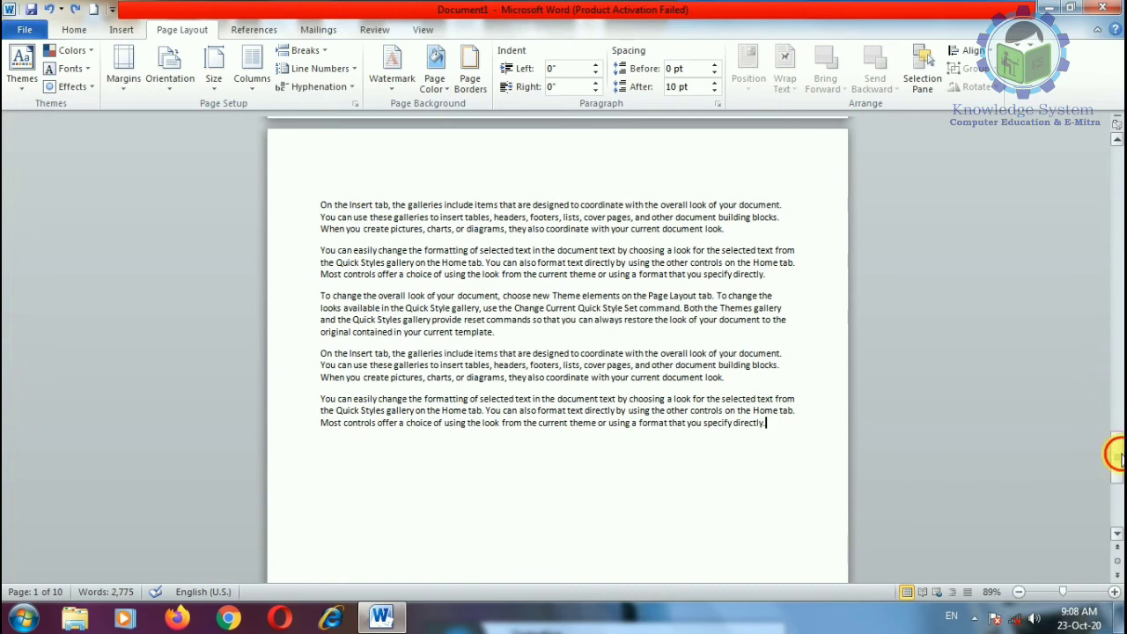
pyautogui.moveTo(1117, 453); pyautogui.dragTo(1116, 451)
# Step: Insert an Even Page section break right after the word 'template.'
pyautogui.click(821, 409)
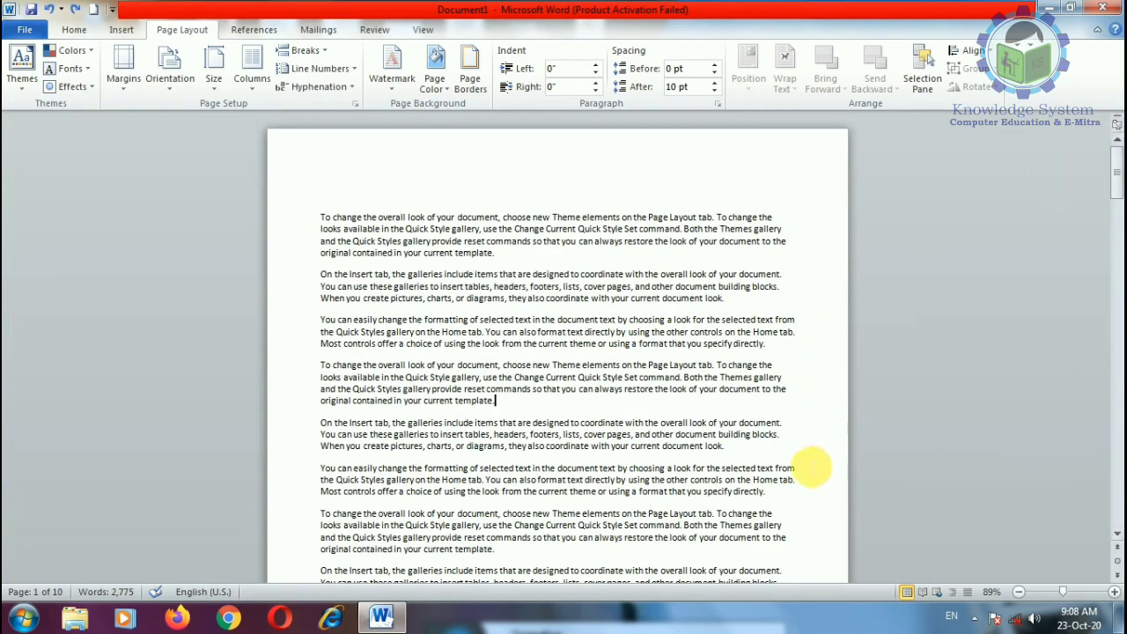
pyautogui.click(324, 69)
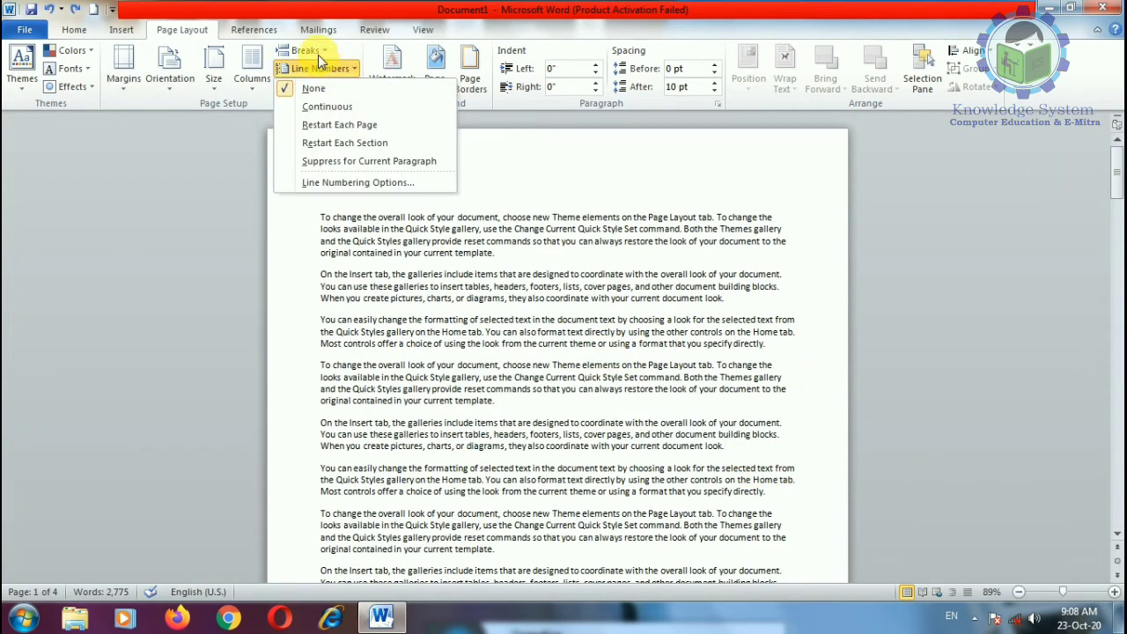
pyautogui.click(315, 52)
pyautogui.click(394, 370)
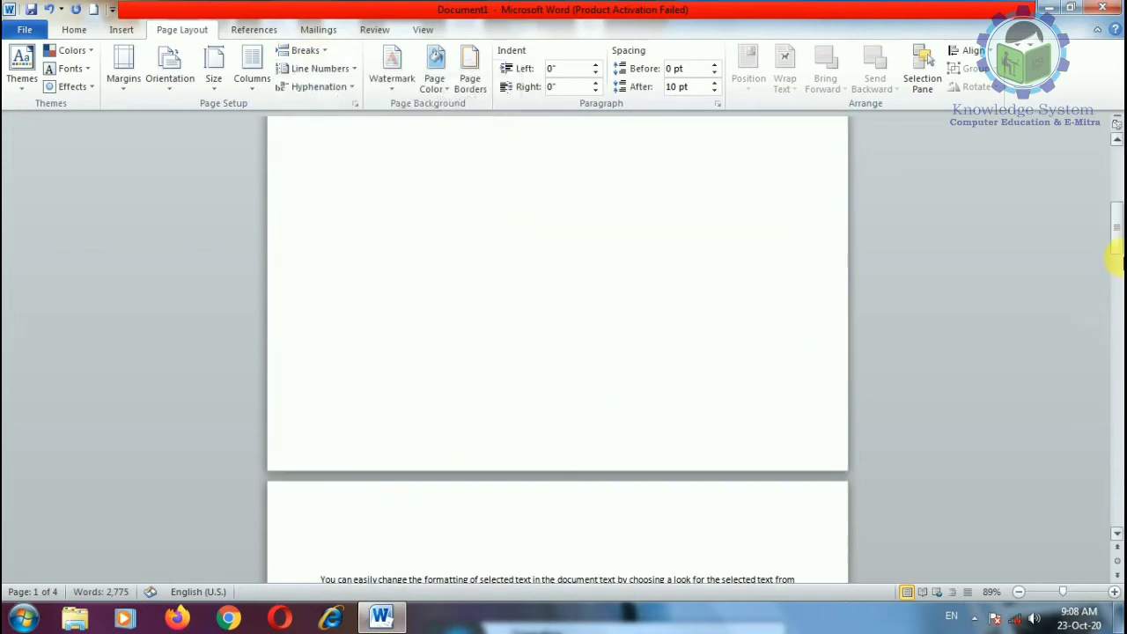
pyautogui.moveTo(1116, 225)
pyautogui.mouseDown()
pyautogui.moveTo(1116, 369)
pyautogui.moveTo(1116, 155)
pyautogui.mouseUp()
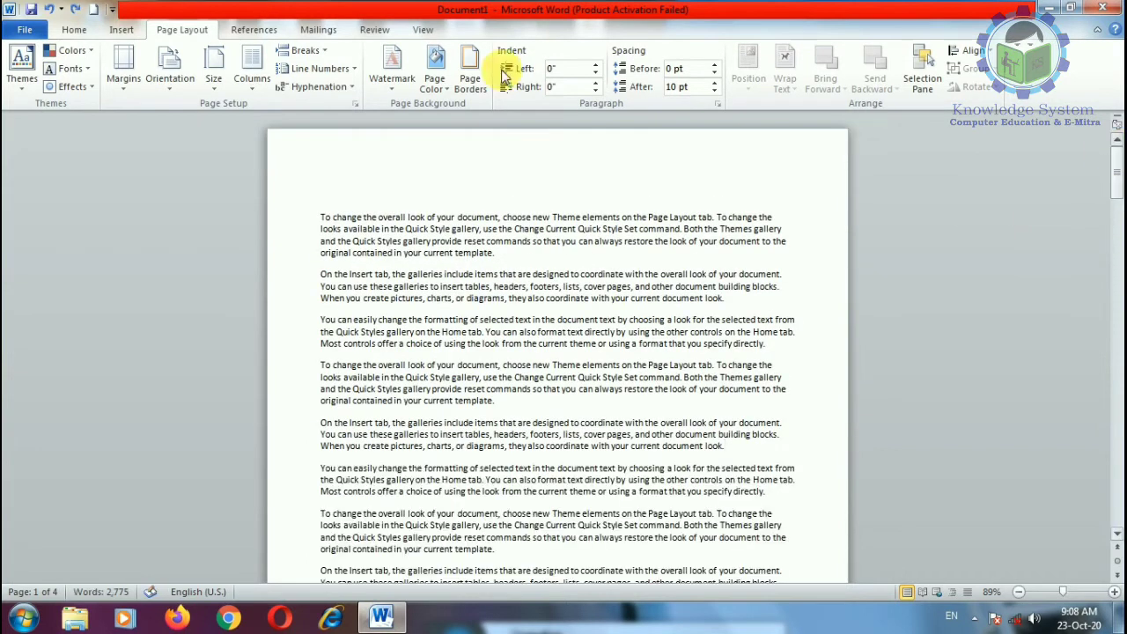
# Step: Insert an Odd Page section break and scroll to view it
pyautogui.click(308, 51)
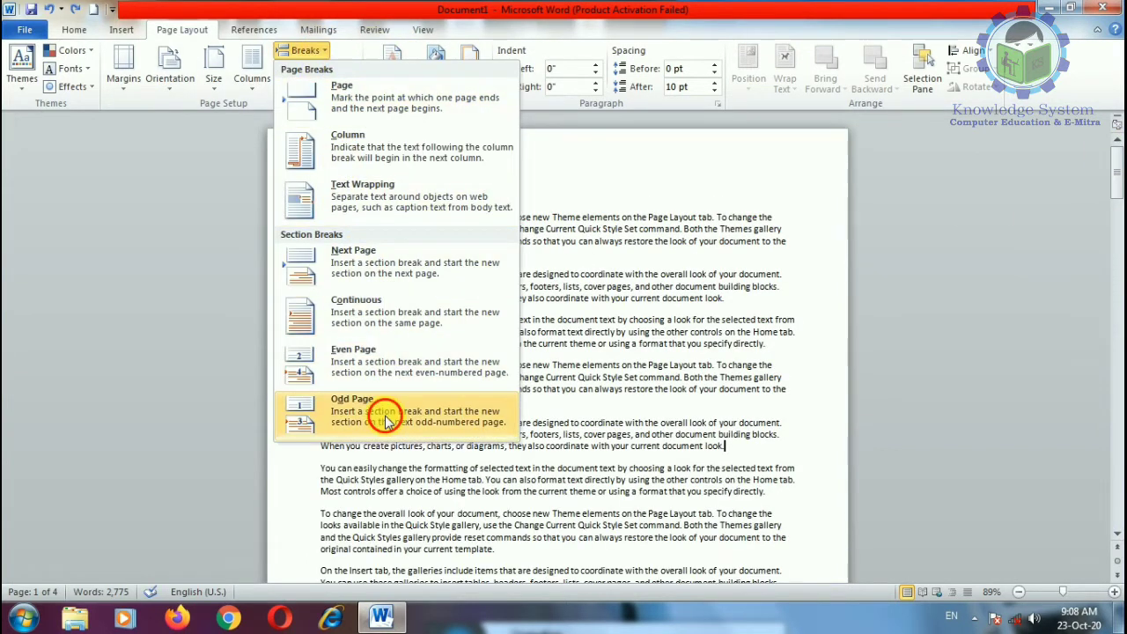
pyautogui.click(385, 420)
pyautogui.moveTo(1118, 255); pyautogui.dragTo(1116, 207)
# Step: Undo the section break and the two-column layout, then clear the selection
pyautogui.click(324, 69)
pyautogui.click(305, 50)
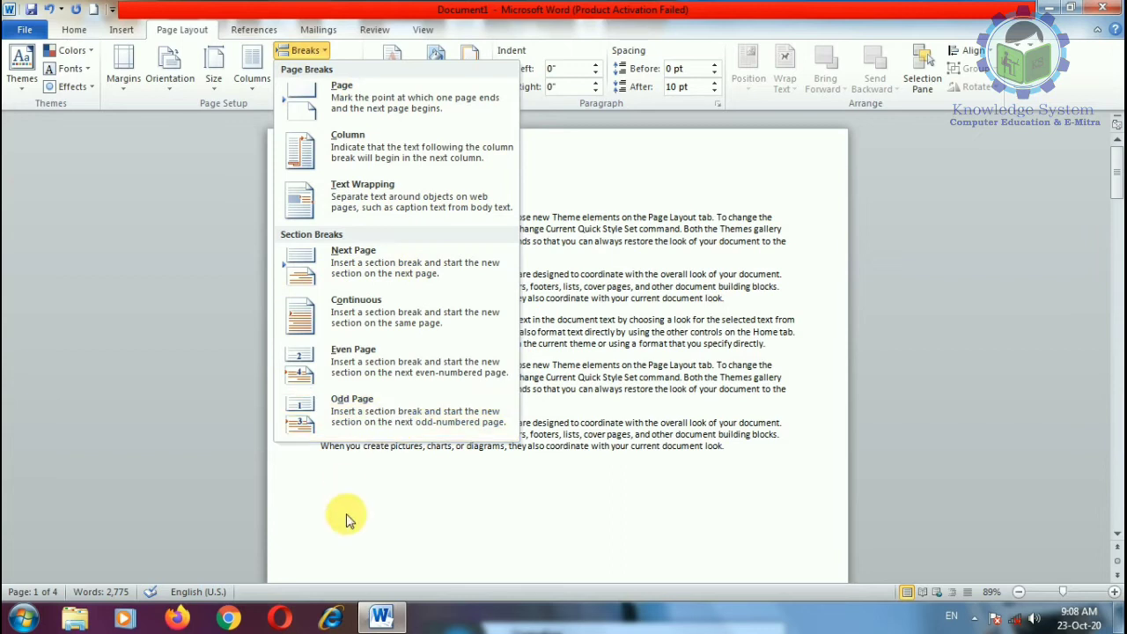
pyautogui.click(376, 484)
pyautogui.hotkey('ctrl', 'z')
pyautogui.hotkey('ctrl', 'z')
pyautogui.hotkey('ctrl', 'z')
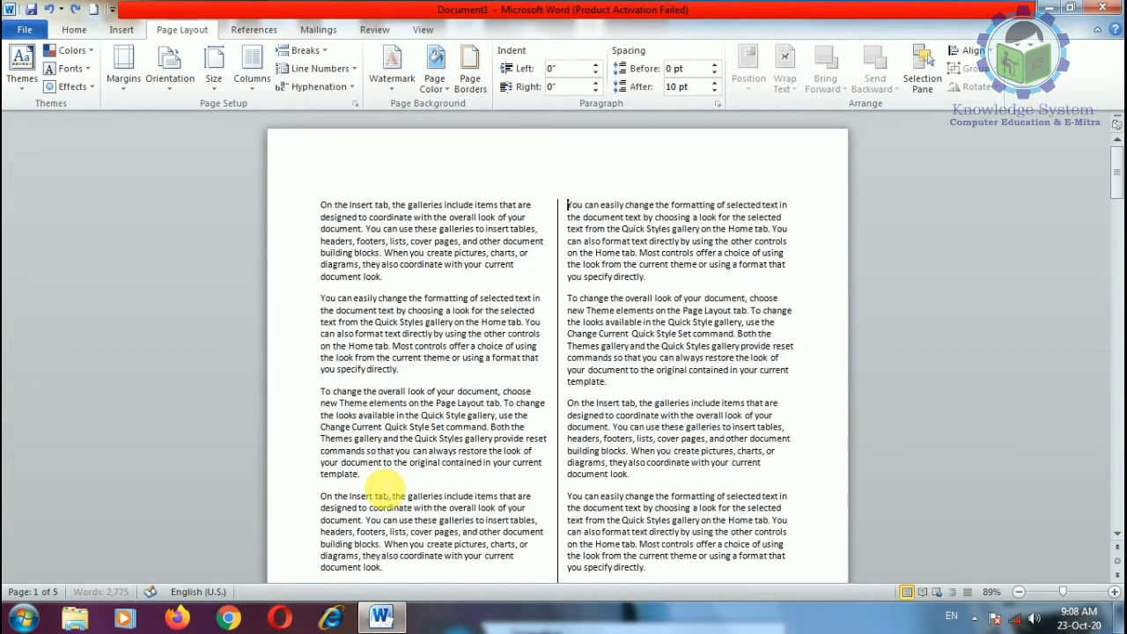
pyautogui.hotkey('ctrl', 'z')
pyautogui.click(491, 450)
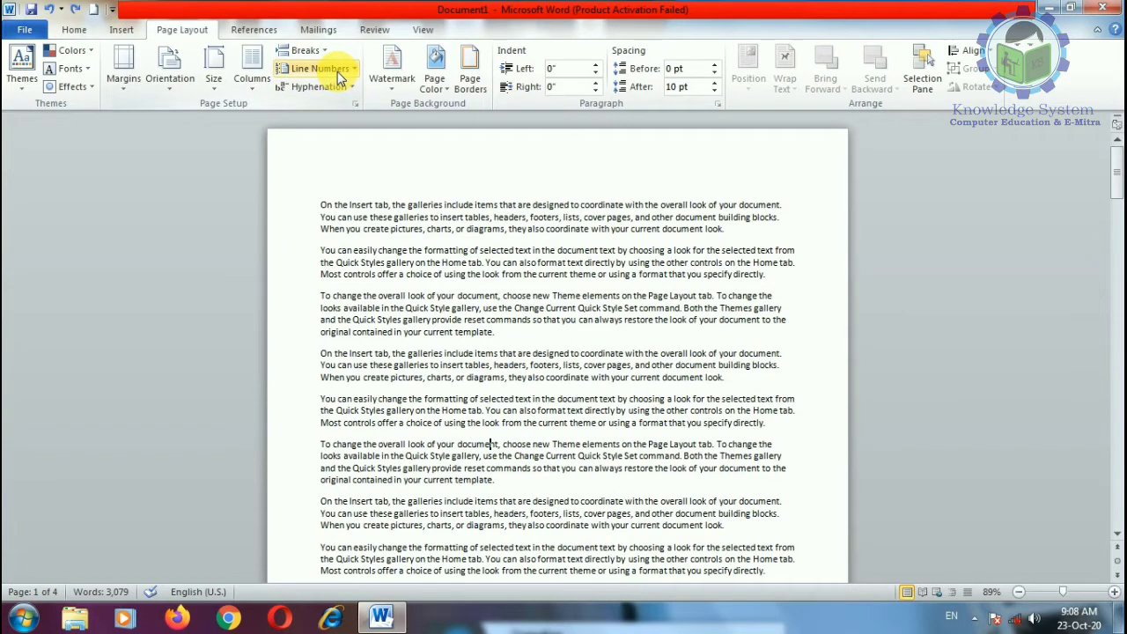
pyautogui.click(308, 52)
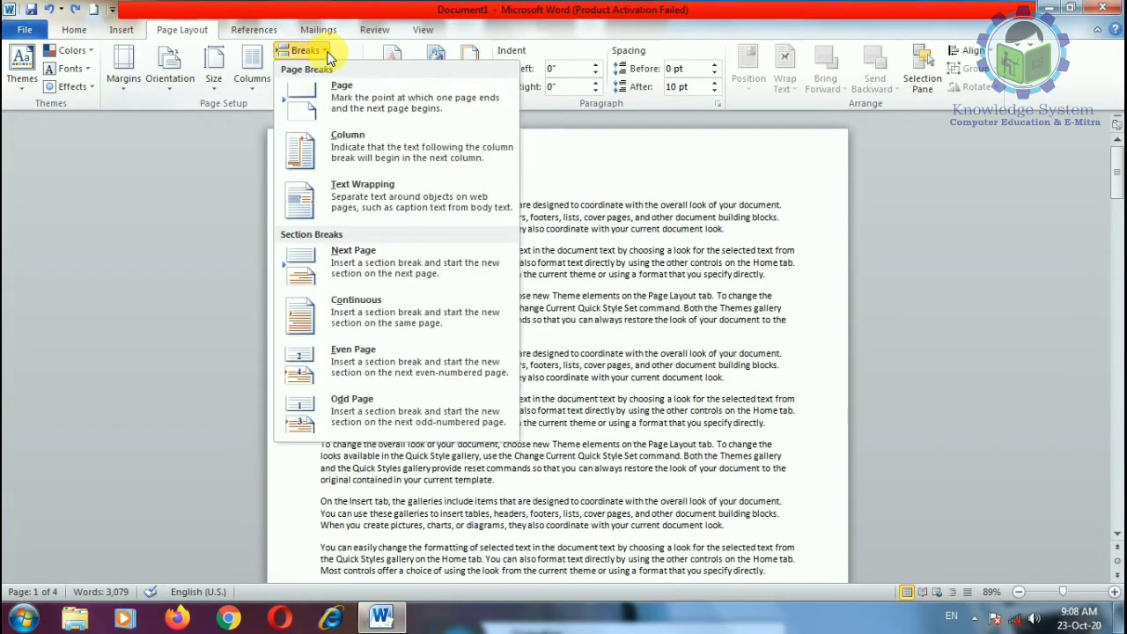
pyautogui.press('Escape')
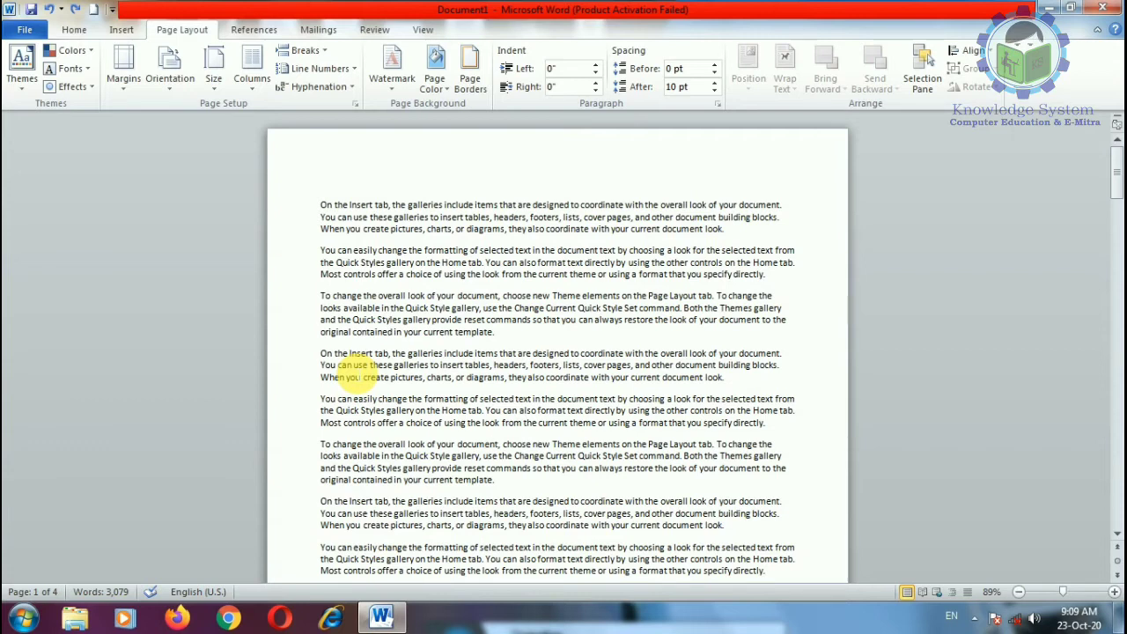
pyautogui.click(317, 86)
# Step: Turn on Continuous line numbers and scroll through the numbered pages
pyautogui.click(319, 68)
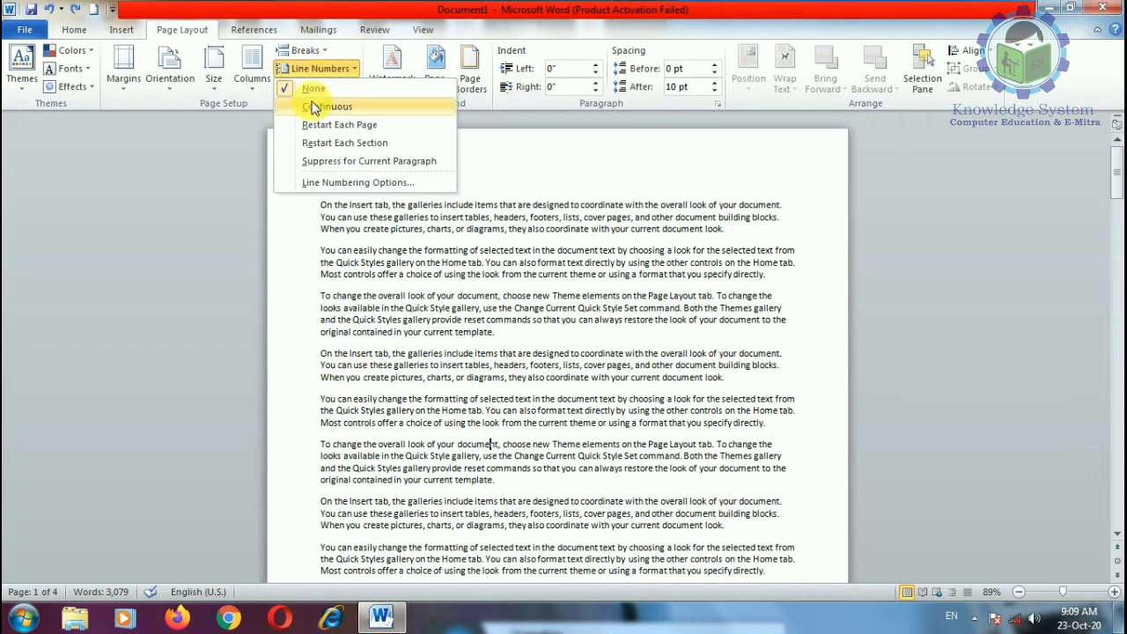
pyautogui.click(315, 107)
pyautogui.scroll(-10, 370, 378)
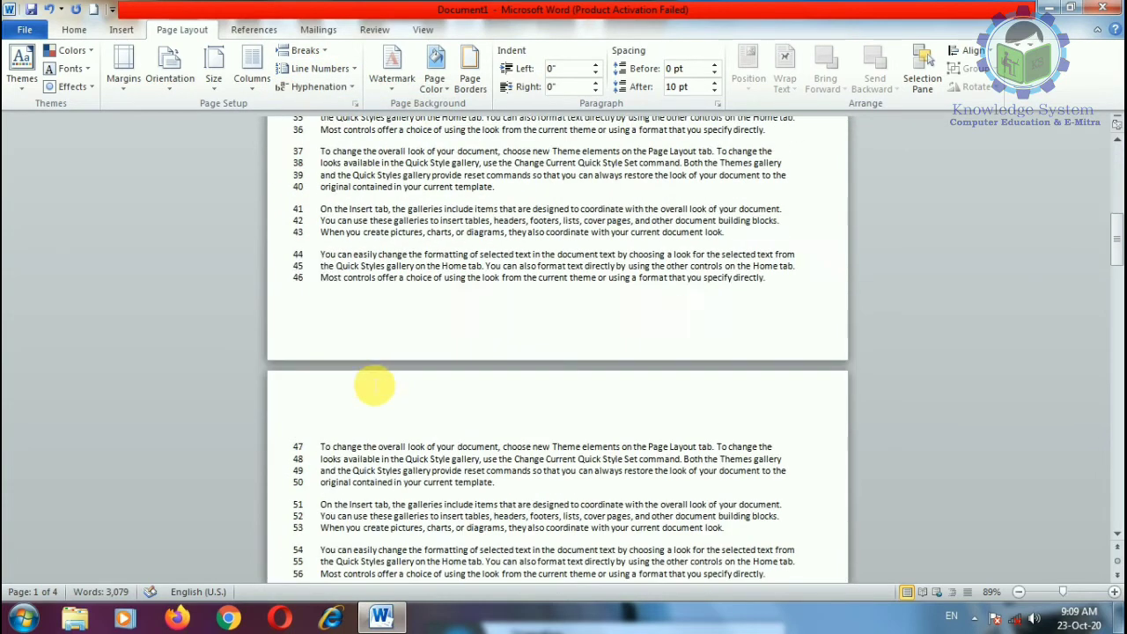
pyautogui.scroll(-6, 318, 281)
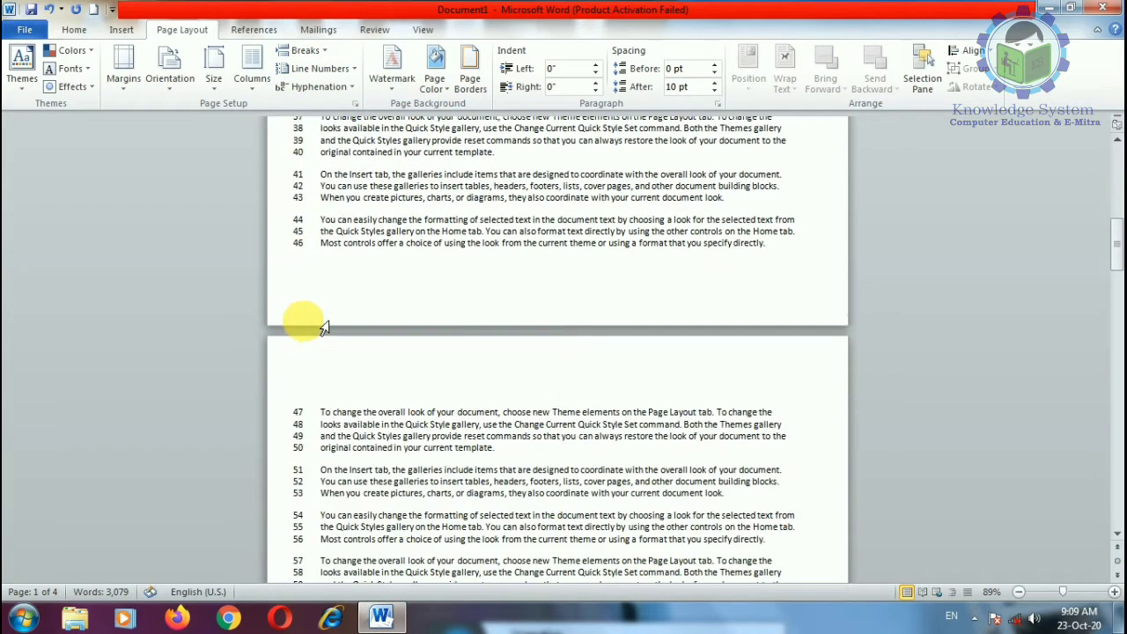
pyautogui.scroll(-14, 325, 419)
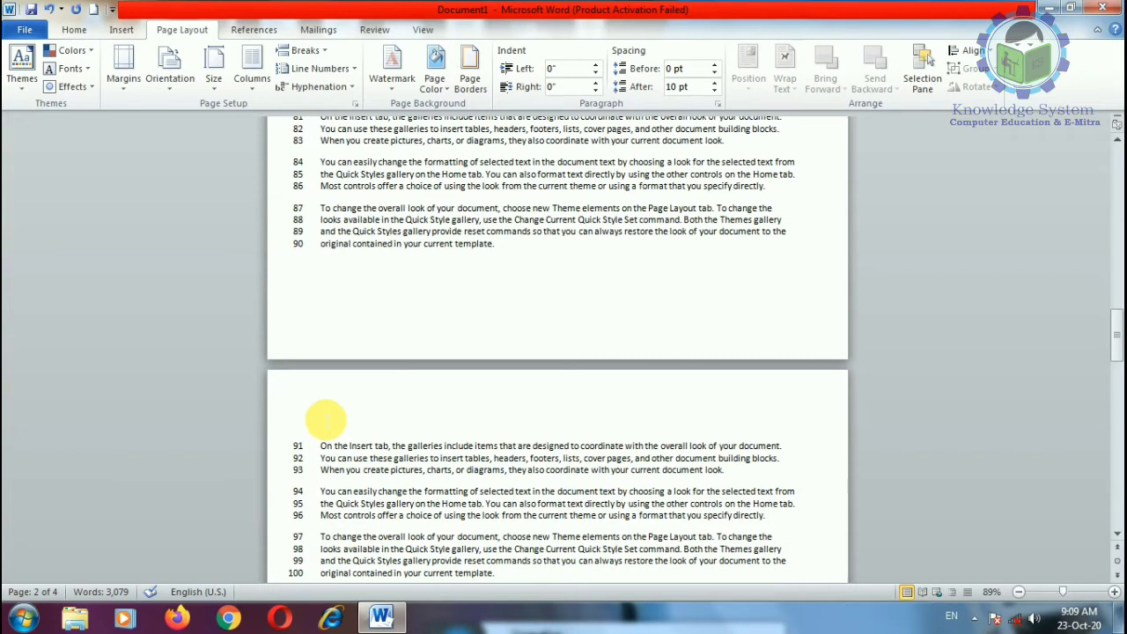
pyautogui.scroll(-20, 326, 423)
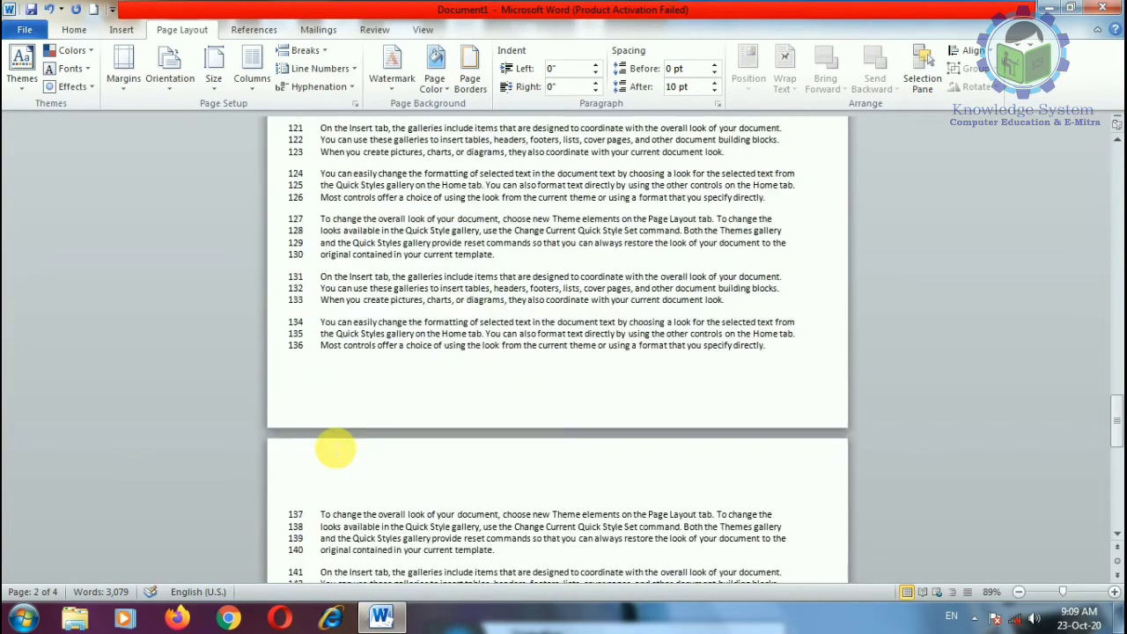
pyautogui.scroll(20, 335, 435)
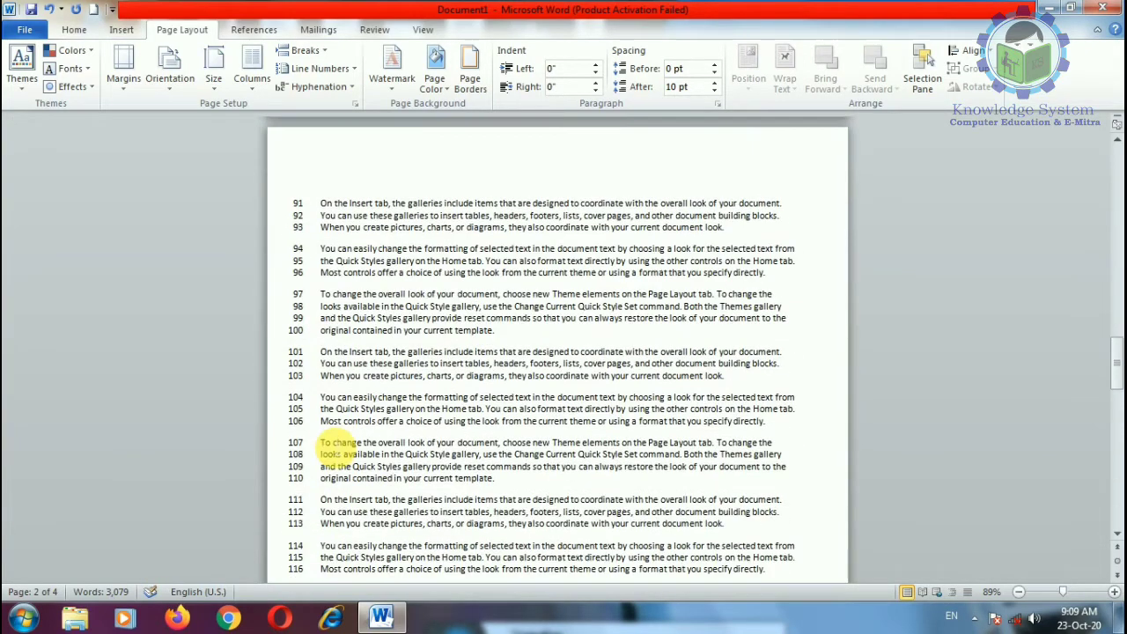
pyautogui.scroll(9, 334, 448)
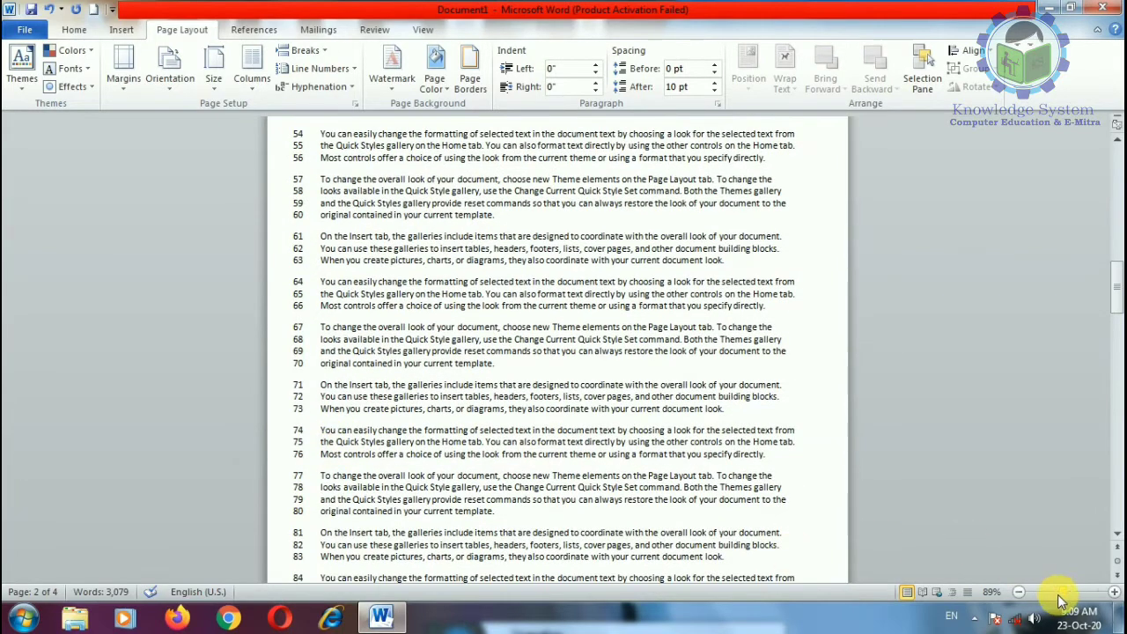
# Step: Zoom to 140% and select, then deselect, the word 'original' on line 30
pyautogui.click(1072, 592)
pyautogui.scroll(-3, 272, 432)
pyautogui.scroll(8, 272, 423)
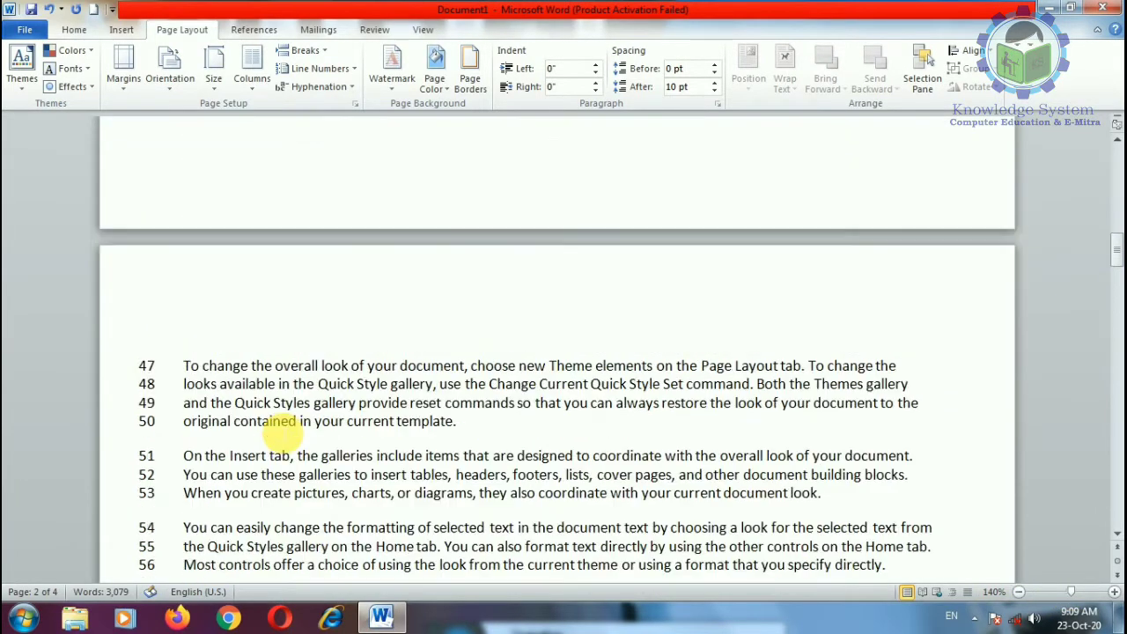
pyautogui.scroll(3, 280, 431)
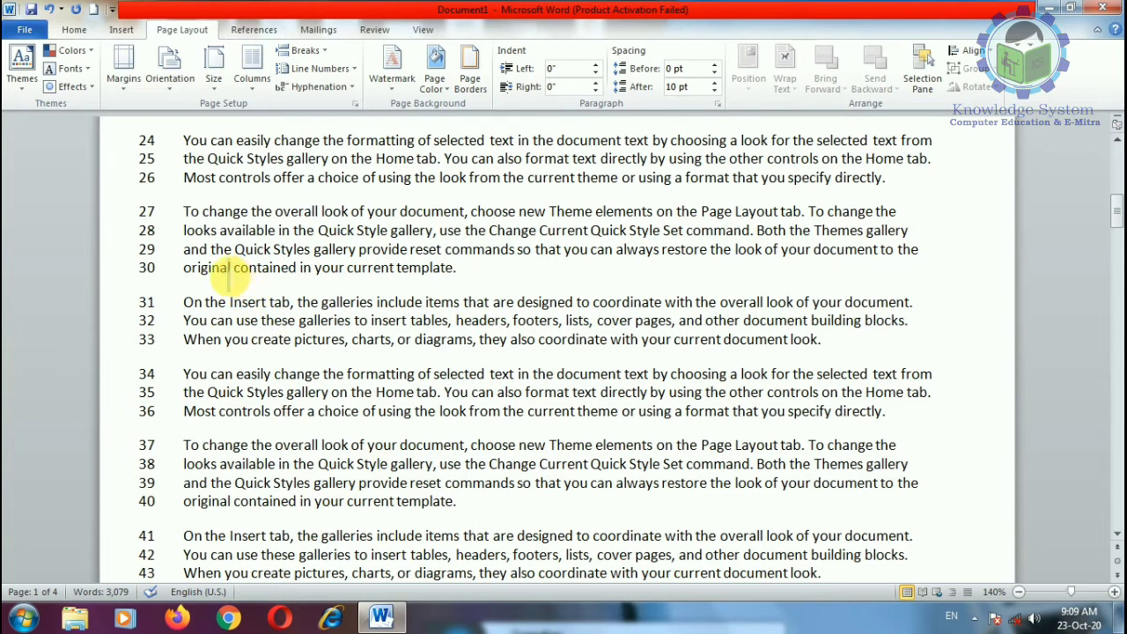
pyautogui.moveTo(229, 276); pyautogui.dragTo(191, 276)
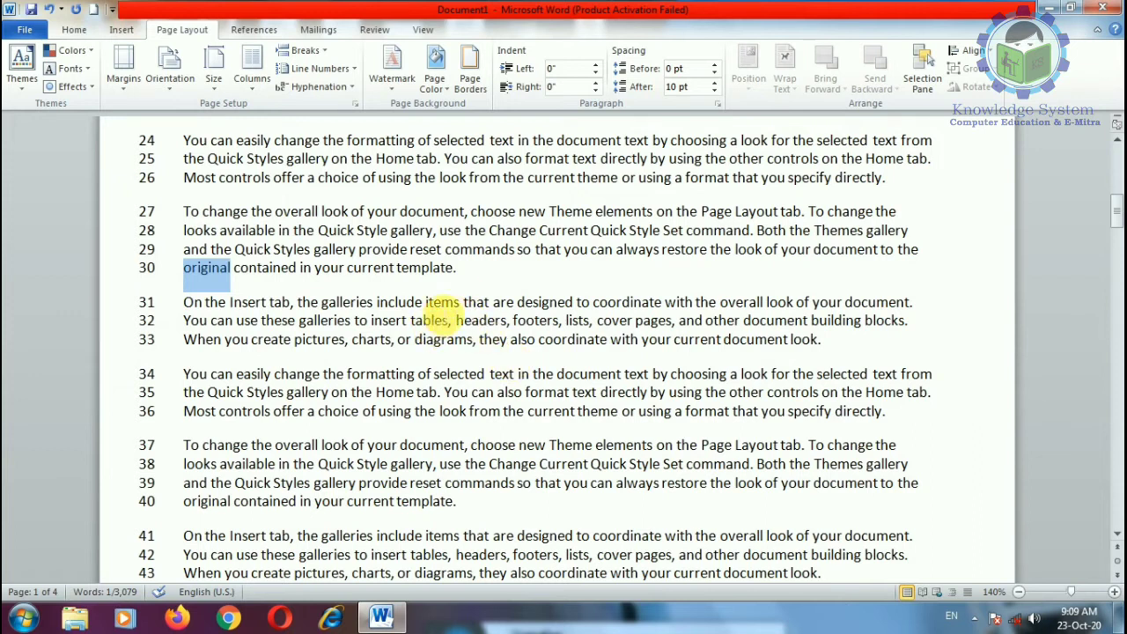
pyautogui.click(470, 279)
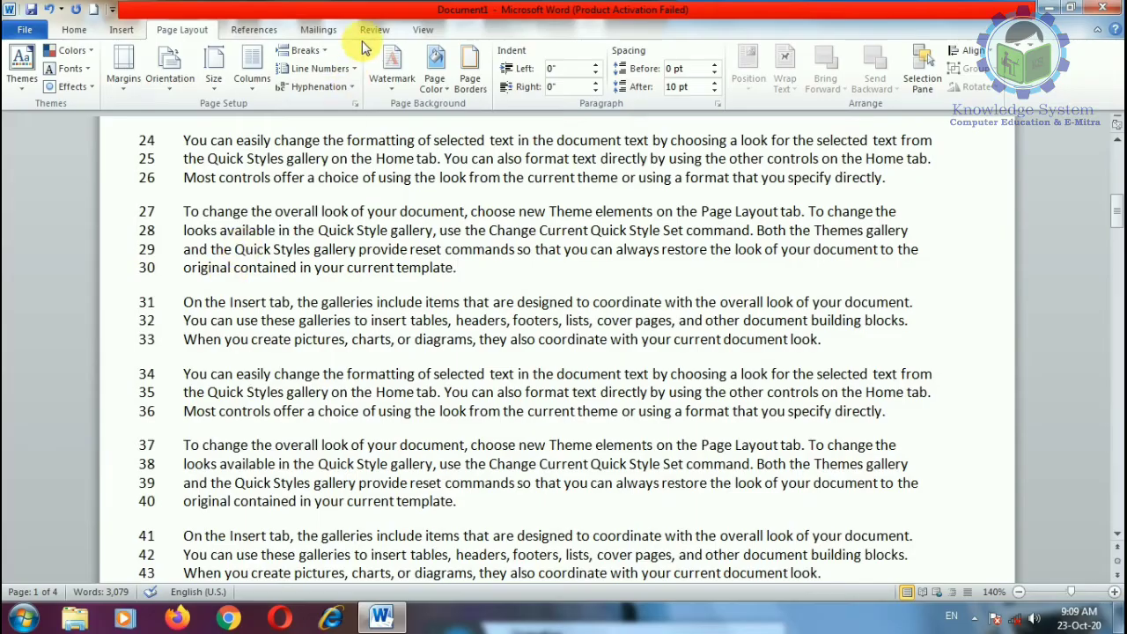
# Step: Switch line numbers to Restart Each Page and check page 2 at 93% zoom
pyautogui.click(330, 67)
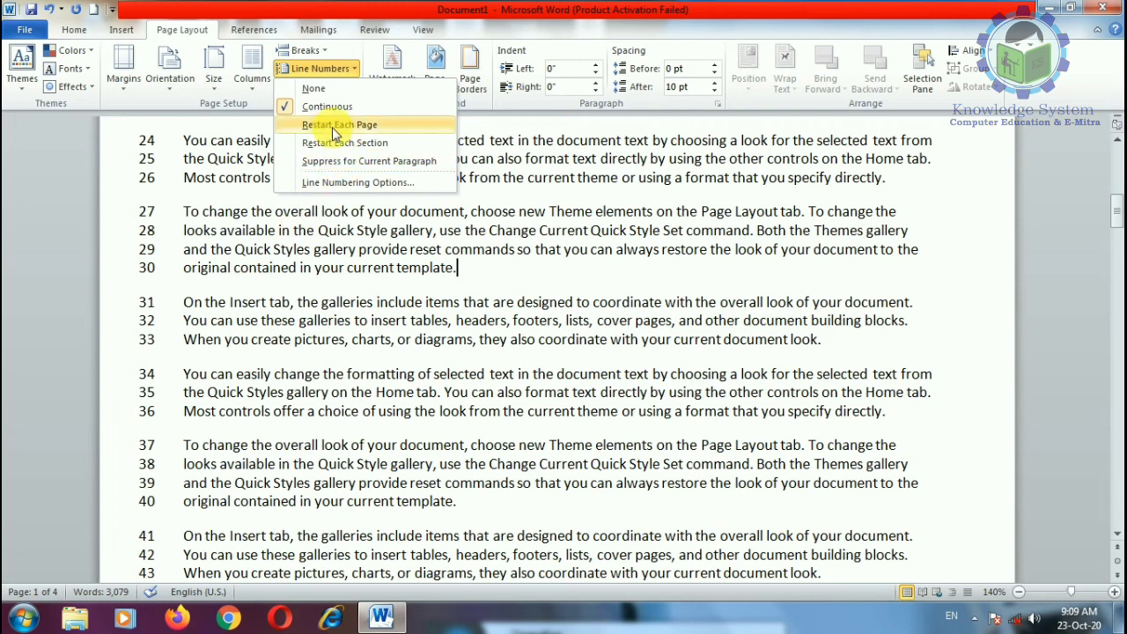
pyautogui.click(332, 126)
pyautogui.scroll(8, 301, 251)
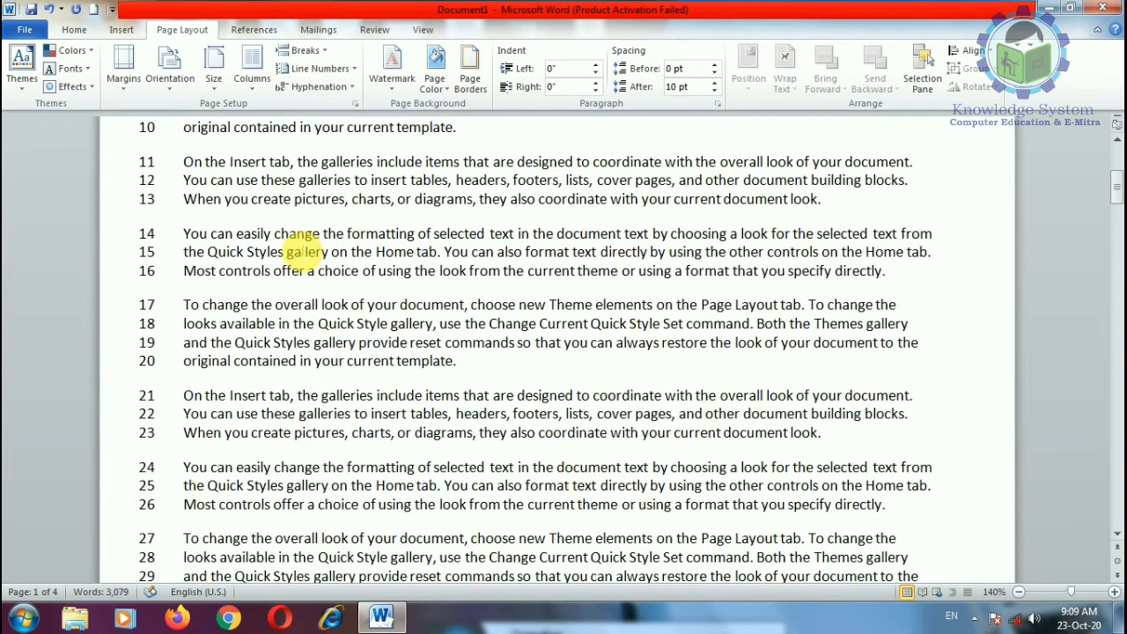
pyautogui.scroll(-9, 302, 251)
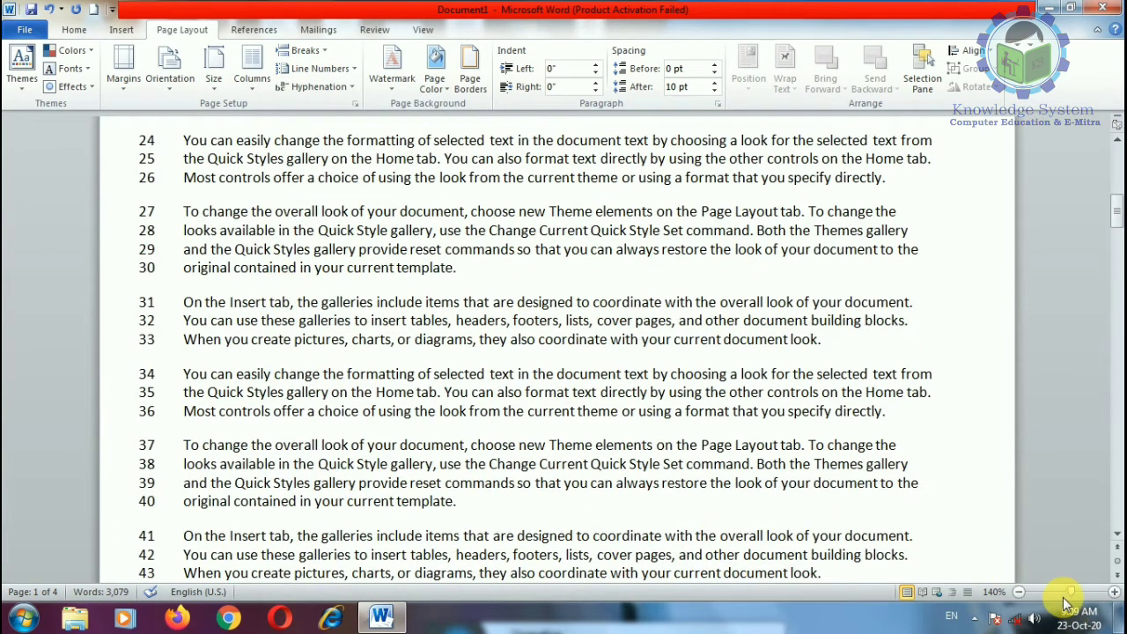
pyautogui.click(1060, 591)
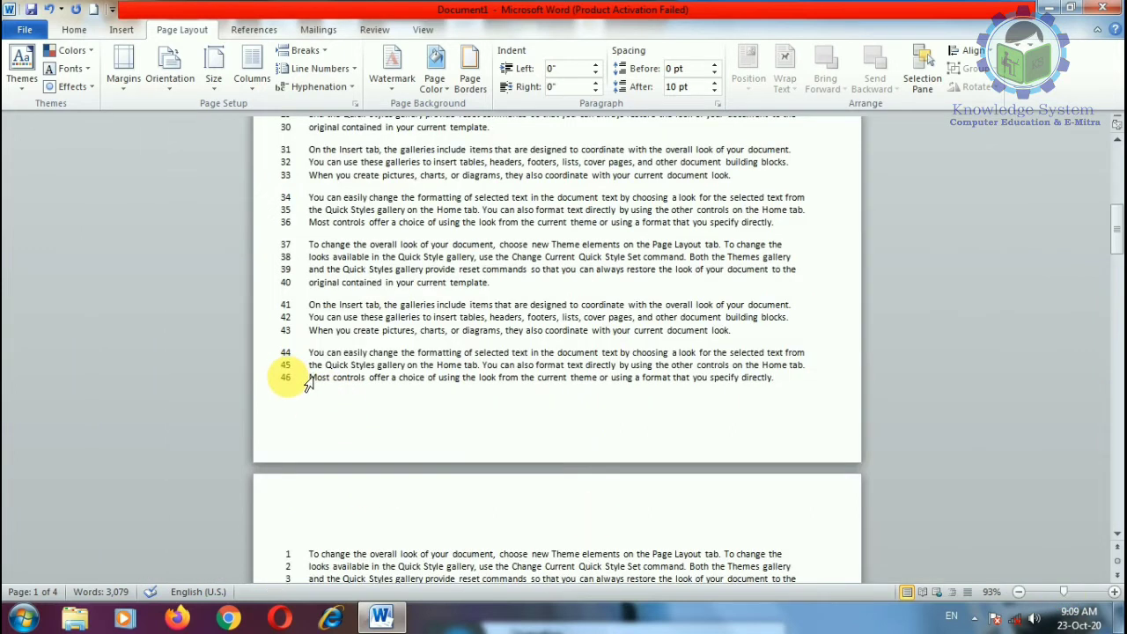
pyautogui.scroll(-5, 308, 391)
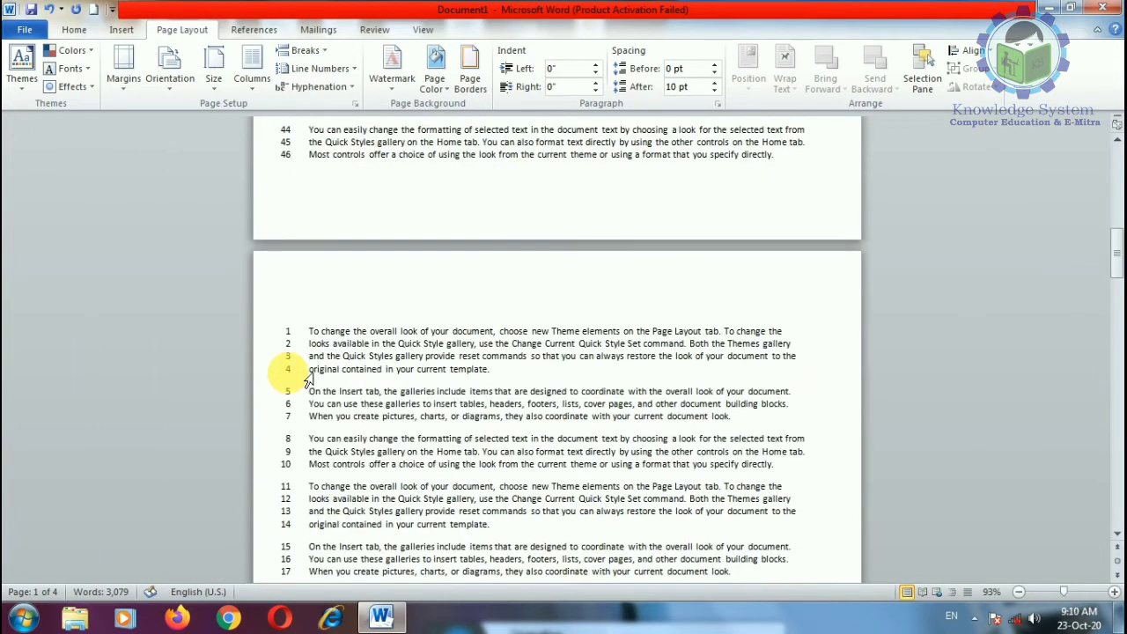
pyautogui.scroll(-10, 308, 396)
pyautogui.scroll(-5, 307, 397)
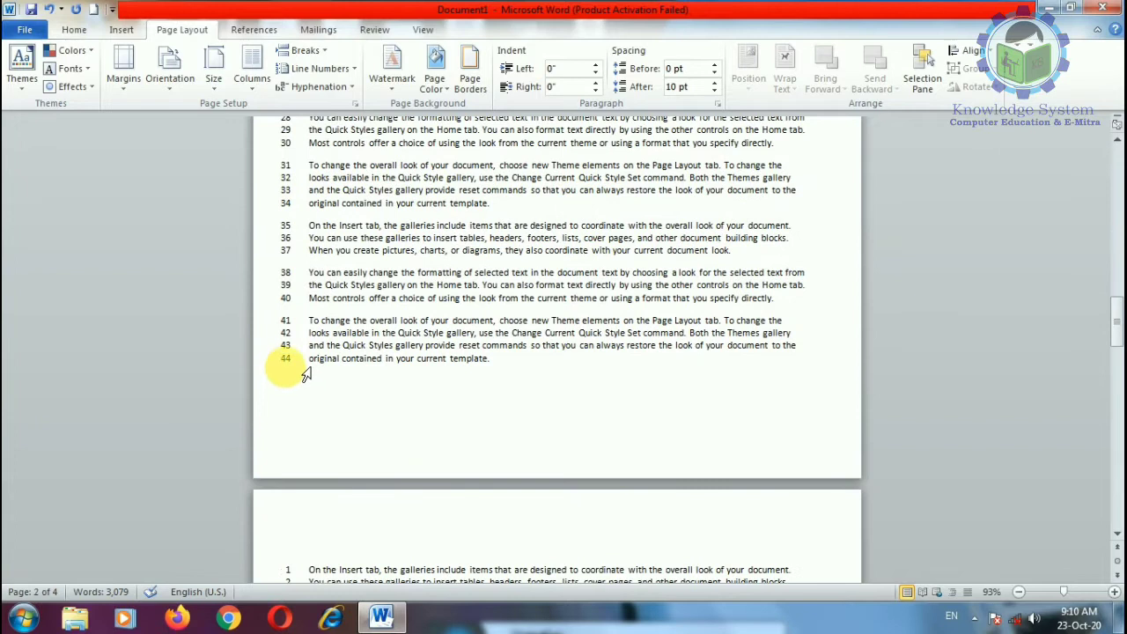
pyautogui.scroll(-7, 324, 359)
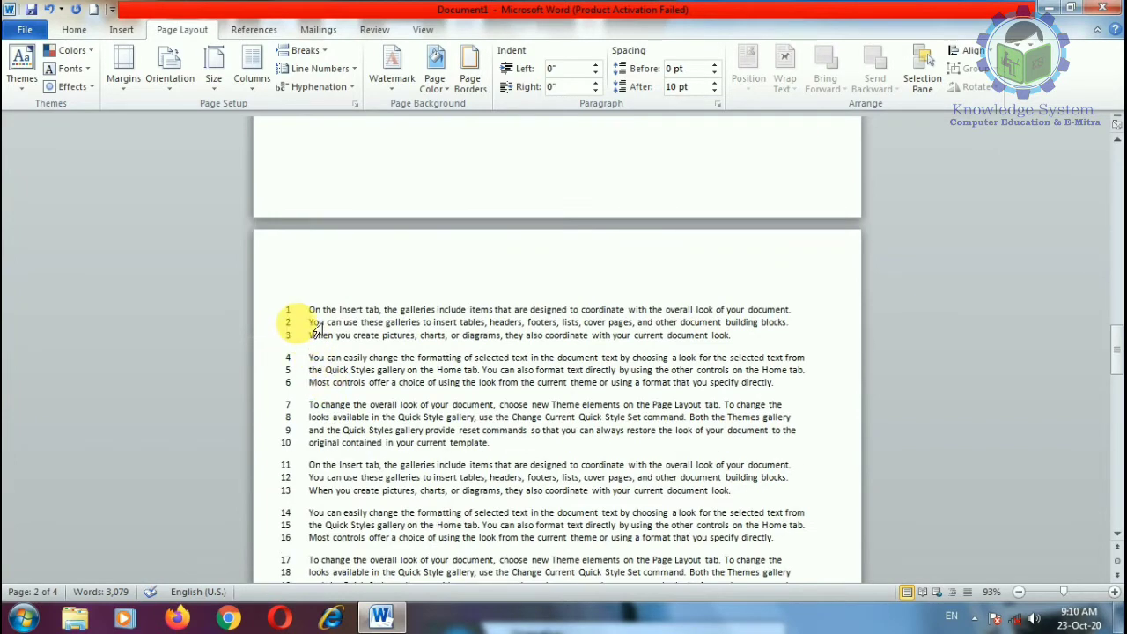
# Step: Suppress line numbers for the paragraphs on lines 21–24 and 27–30
pyautogui.click(348, 74)
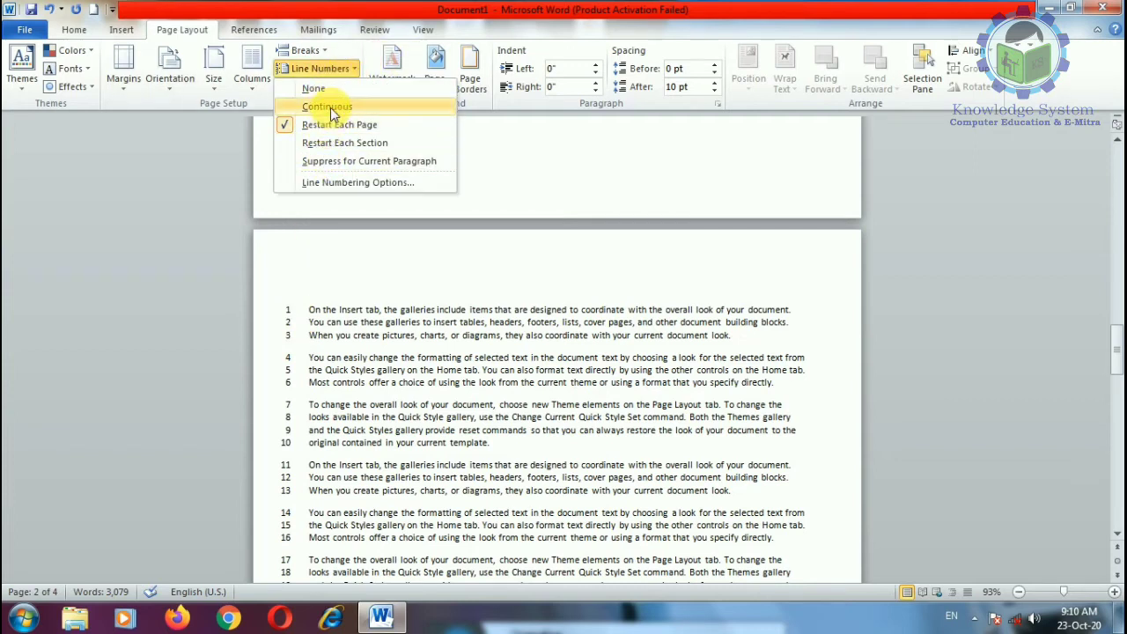
pyautogui.click(371, 300)
pyautogui.scroll(5, 372, 300)
pyautogui.scroll(4, 370, 295)
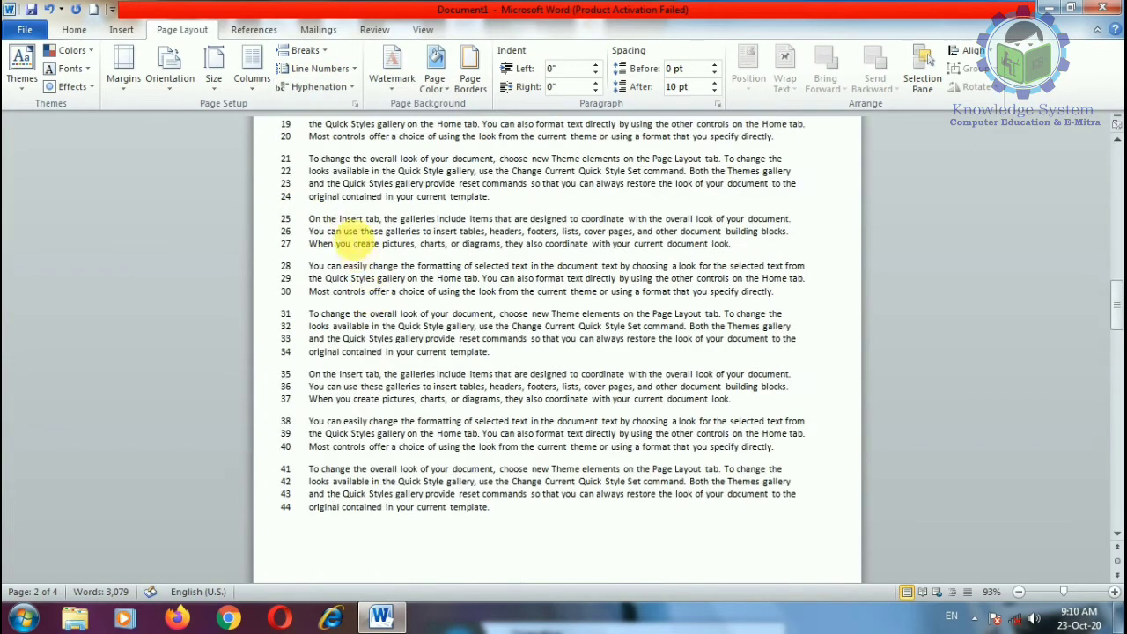
pyautogui.moveTo(309, 159); pyautogui.dragTo(510, 201)
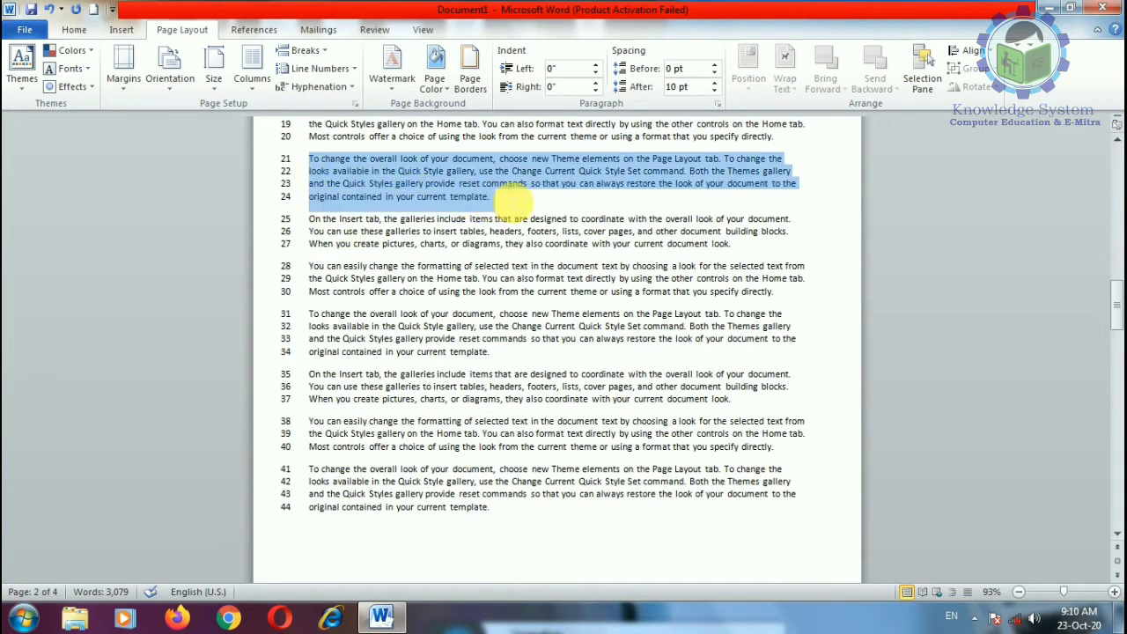
pyautogui.click(322, 68)
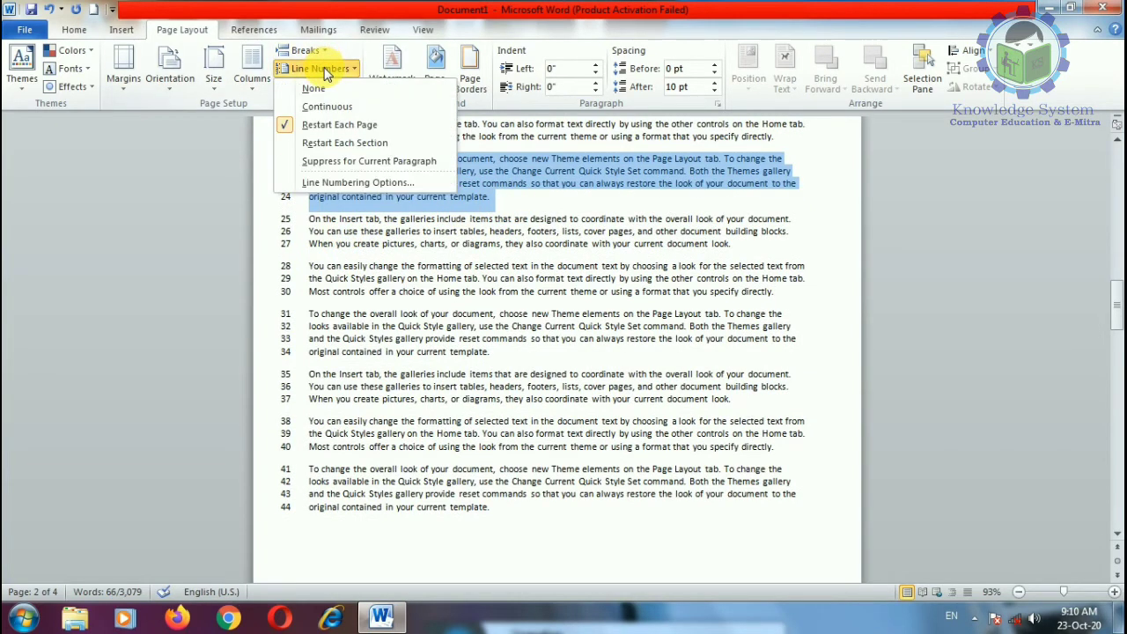
pyautogui.click(333, 162)
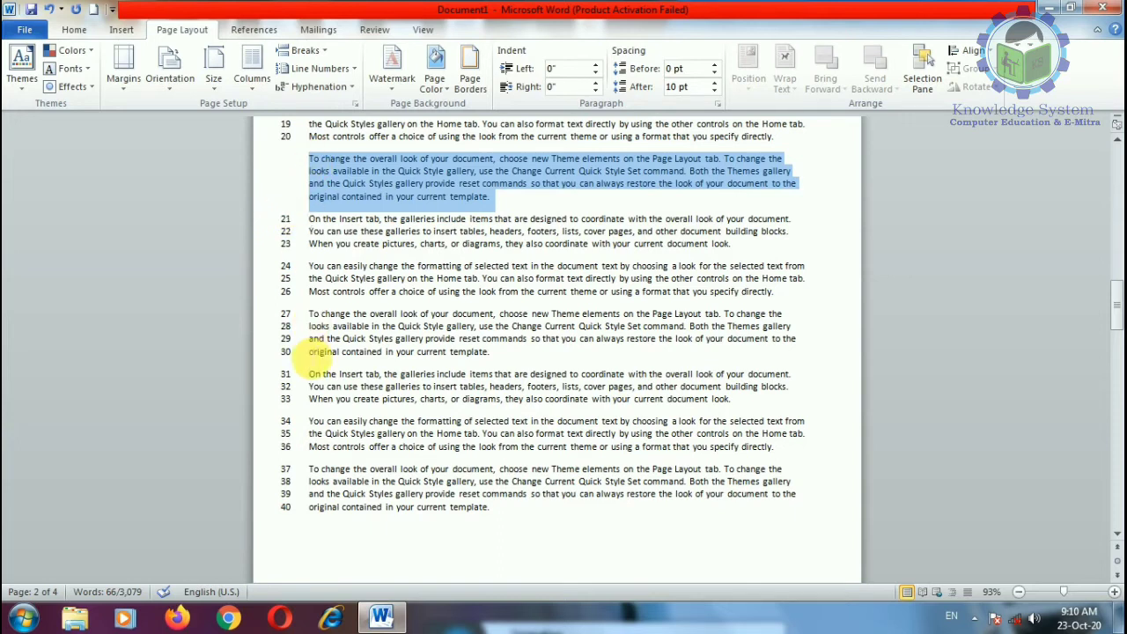
pyautogui.moveTo(314, 319); pyautogui.dragTo(528, 362)
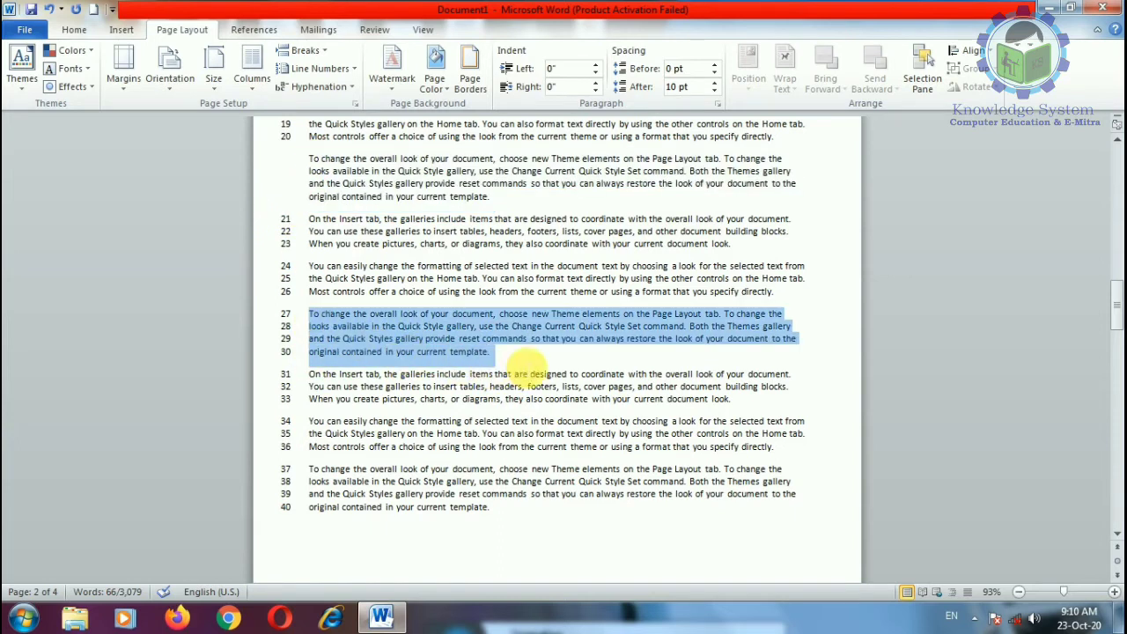
pyautogui.click(339, 70)
pyautogui.click(352, 161)
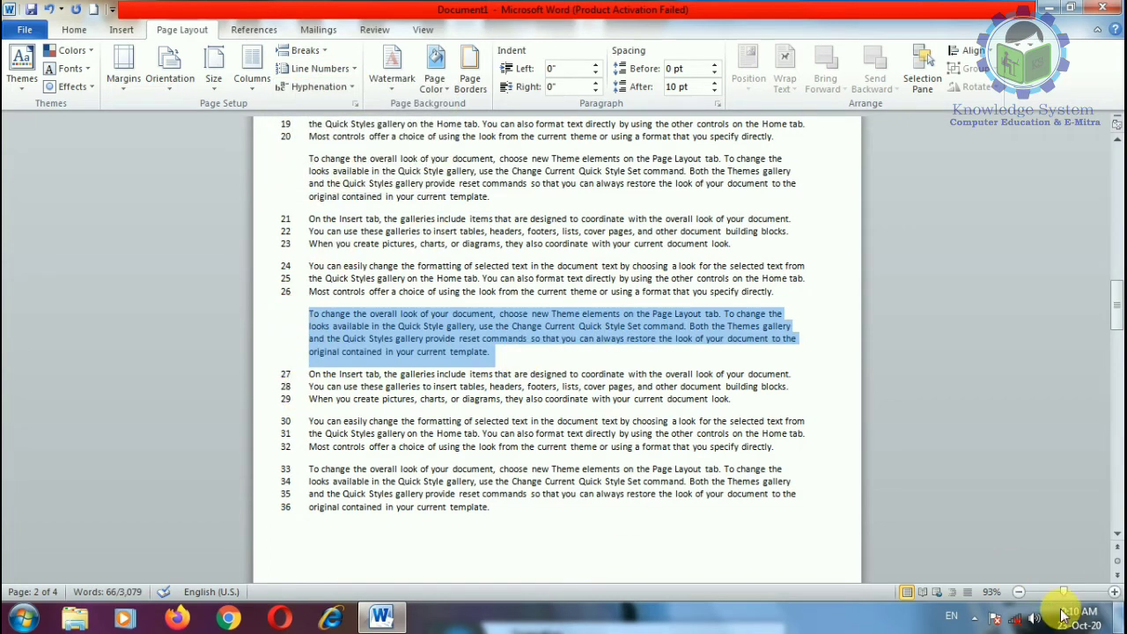
# Step: Zoom to 148% and suppress line numbers for the paragraph on lines 5–7
pyautogui.moveTo(1063, 592); pyautogui.dragTo(1071, 593)
pyautogui.scroll(10, 149, 189)
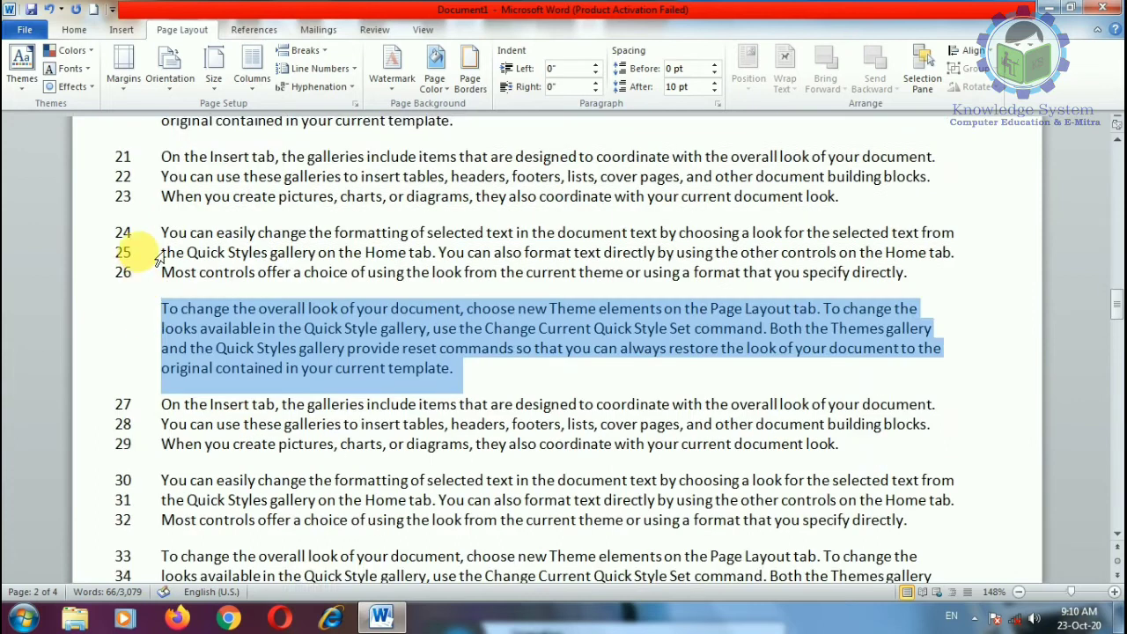
pyautogui.scroll(4, 169, 379)
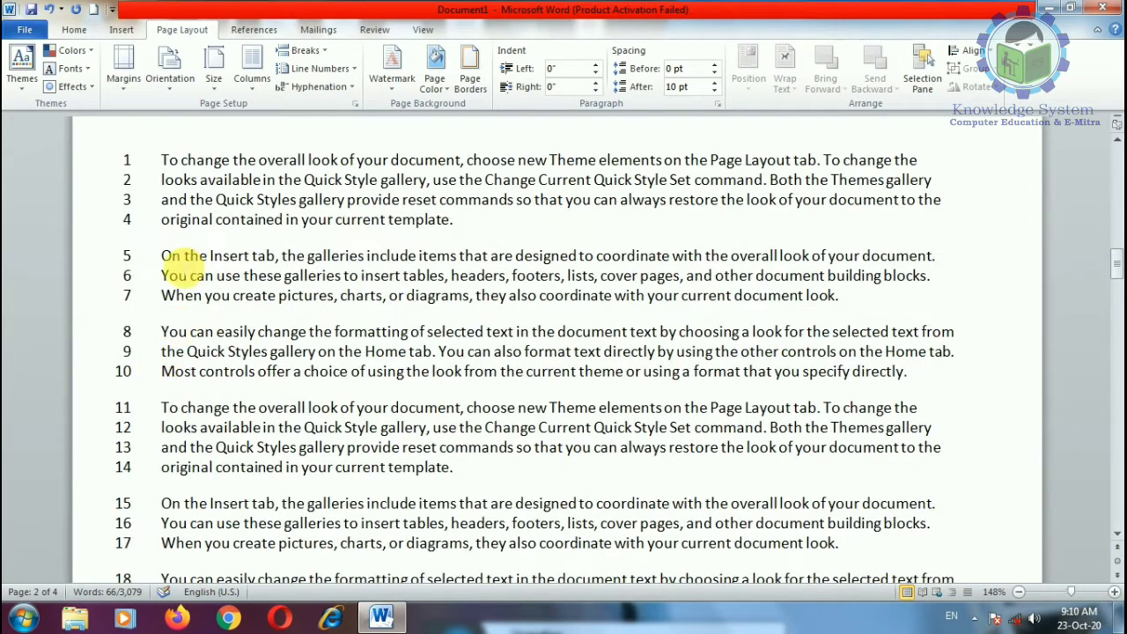
pyautogui.moveTo(162, 256); pyautogui.dragTo(950, 303)
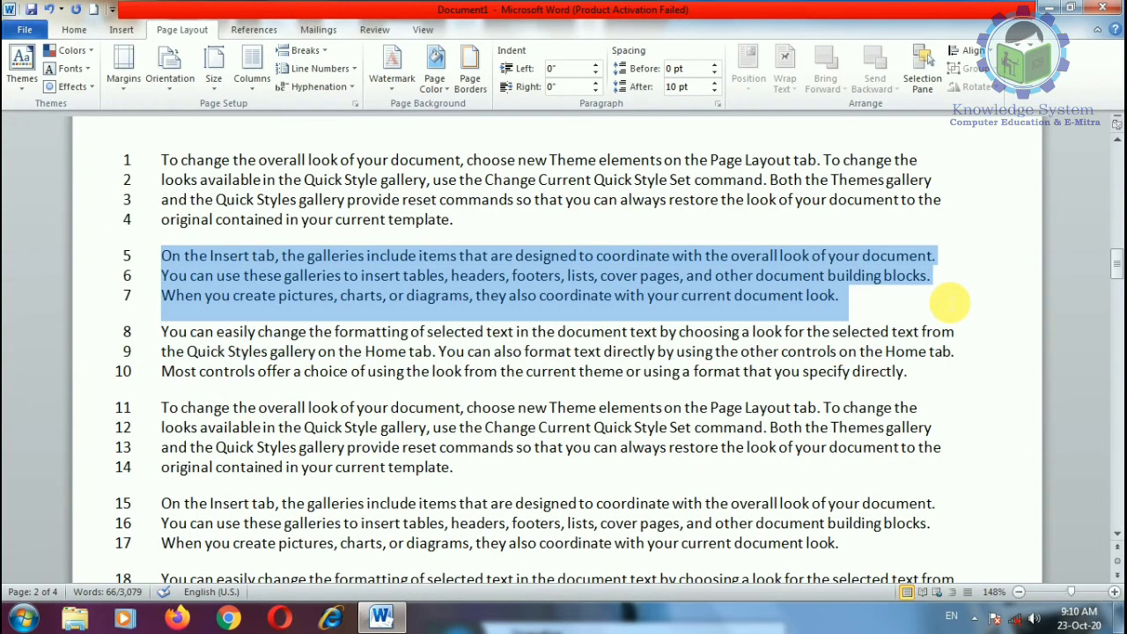
pyautogui.click(317, 69)
pyautogui.click(313, 160)
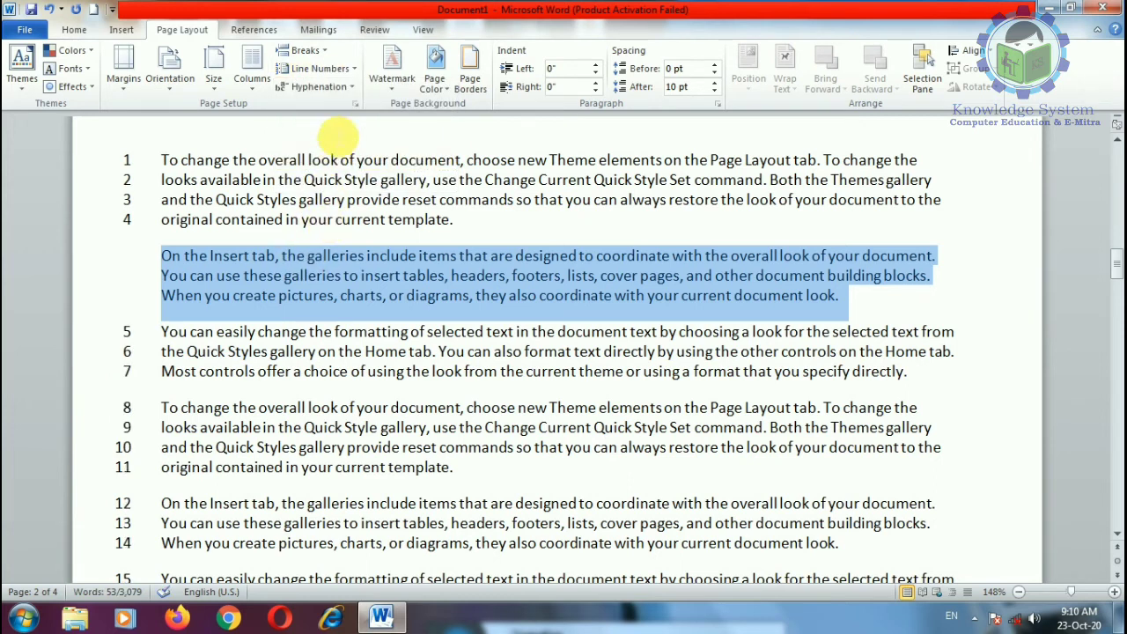
pyautogui.click(932, 386)
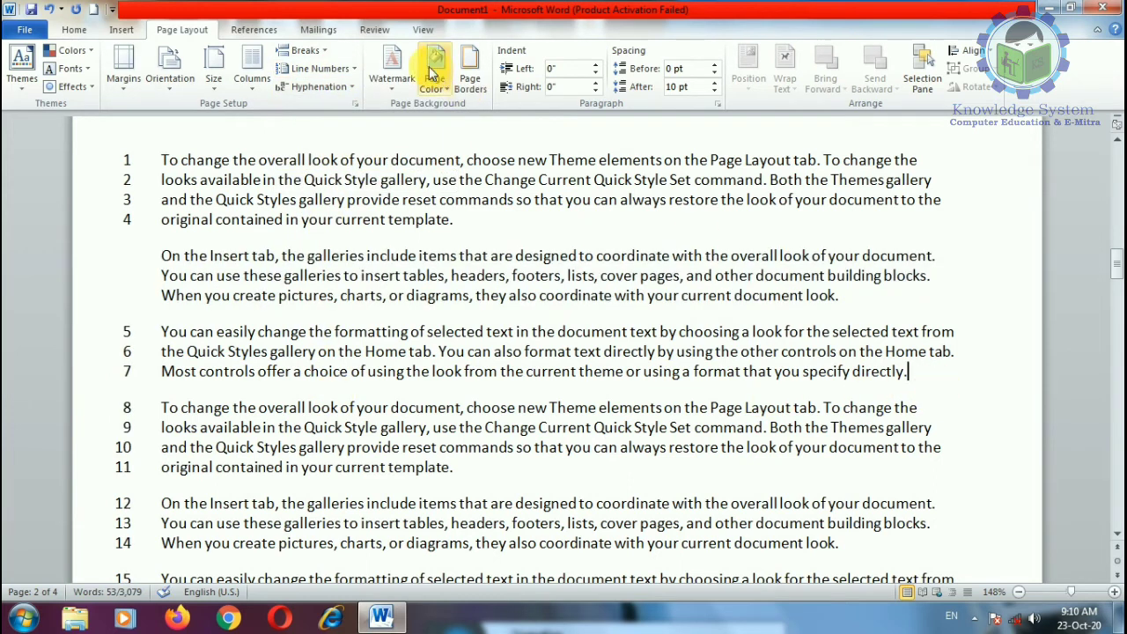
pyautogui.click(324, 71)
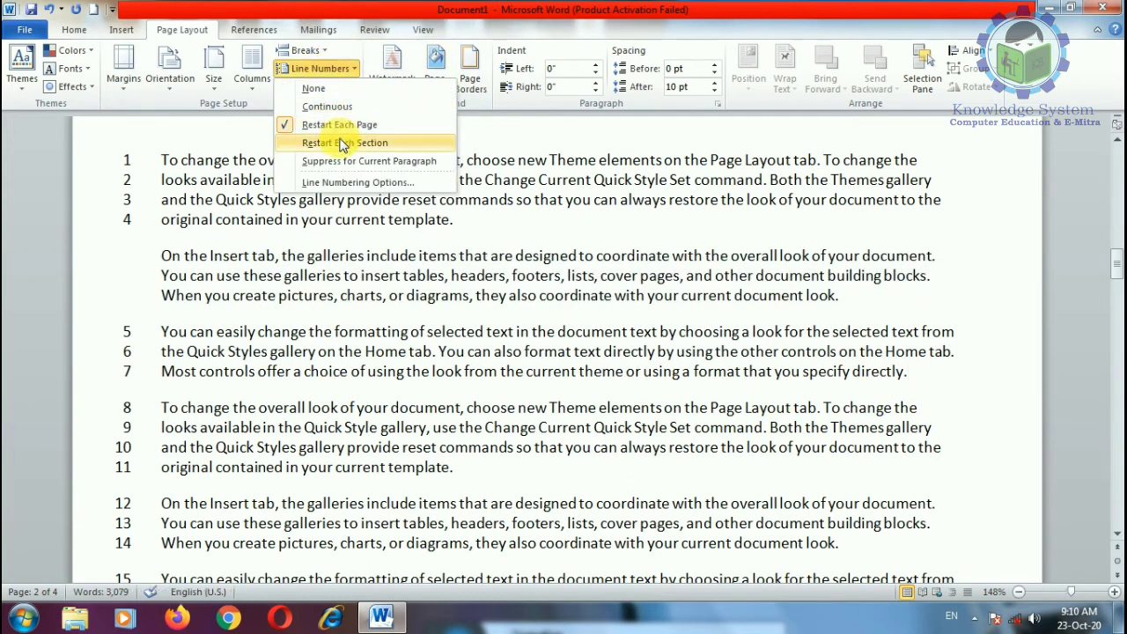
# Step: Switch line numbering to Restart Each Section and scroll to check the result
pyautogui.click(342, 142)
pyautogui.scroll(5, 156, 307)
pyautogui.scroll(-9, 156, 308)
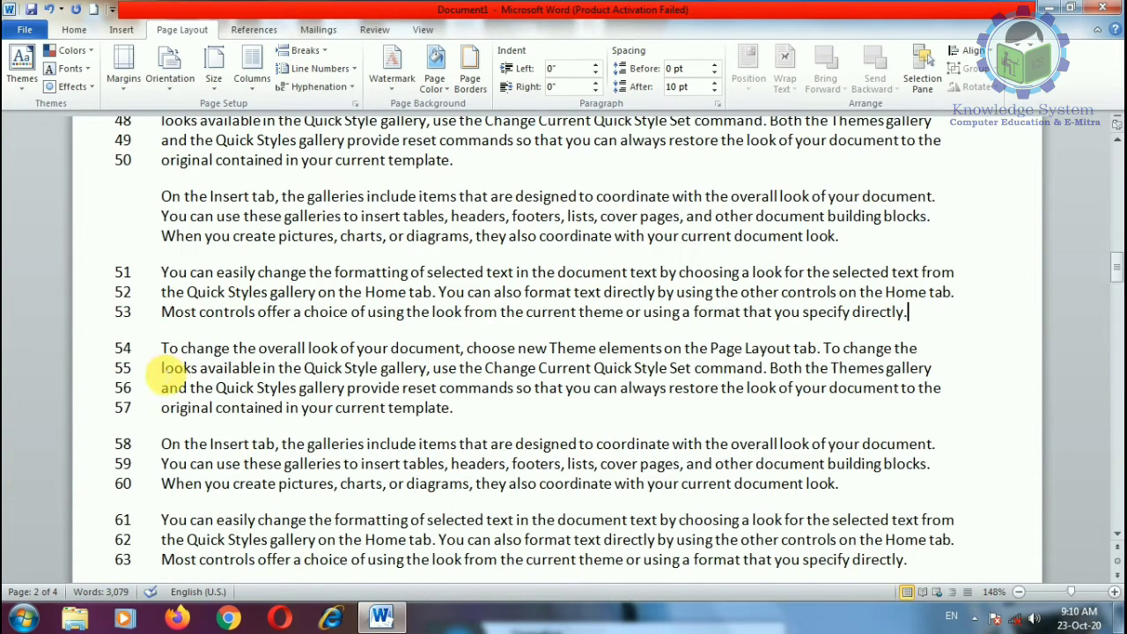
pyautogui.scroll(-10, 174, 343)
pyautogui.scroll(8, 259, 334)
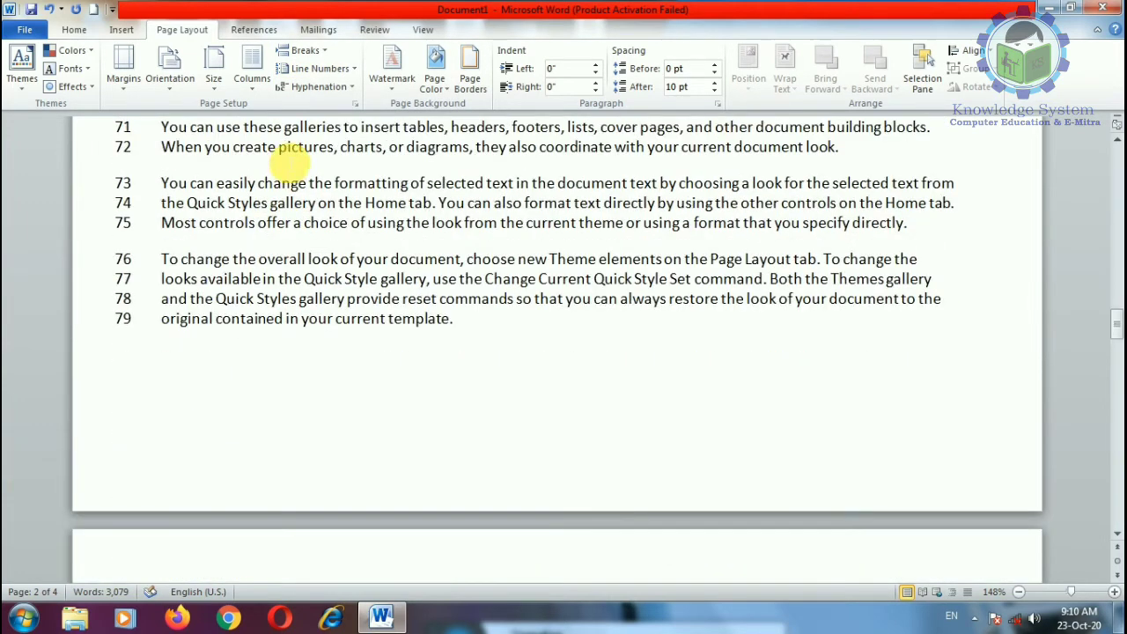
pyautogui.scroll(11, 278, 247)
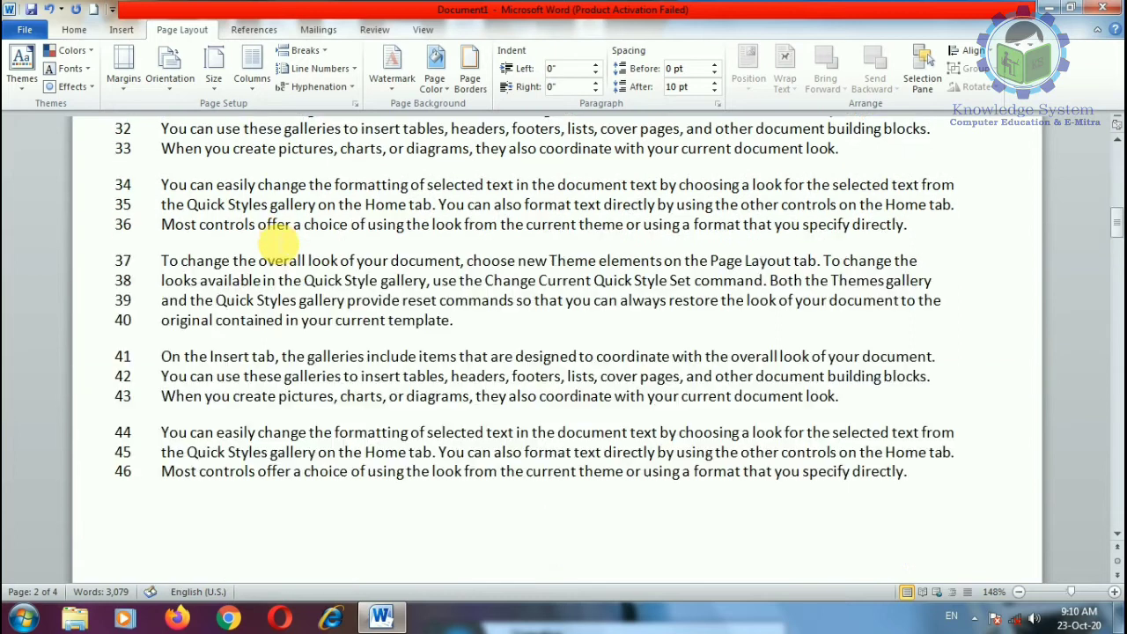
pyautogui.scroll(3, 273, 238)
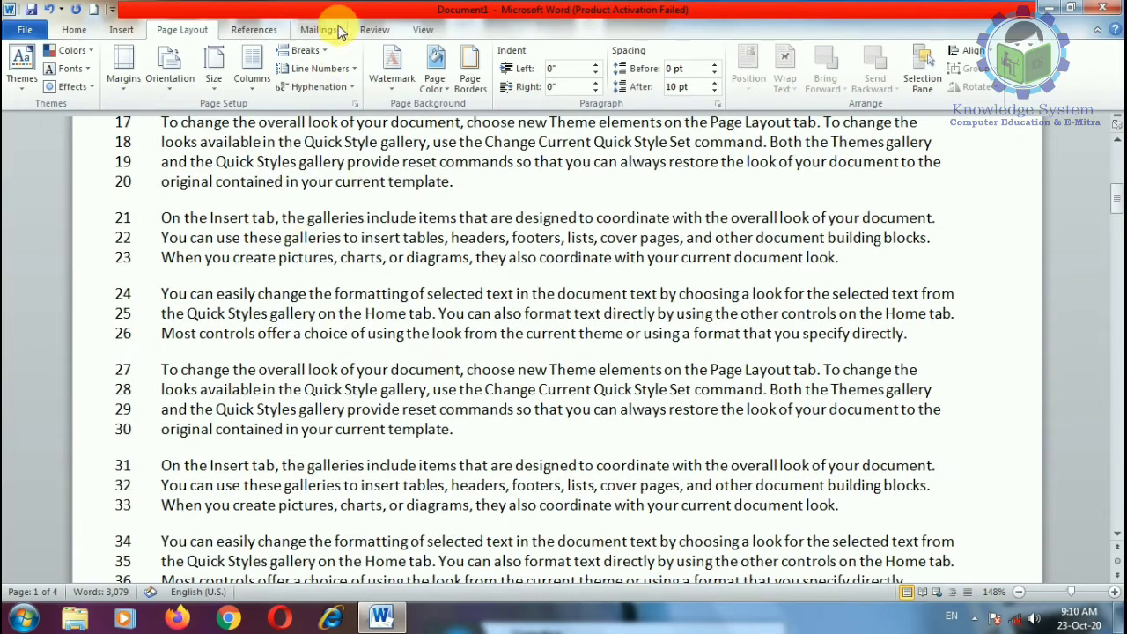
# Step: Switch line numbering to Continuous, then Restart Each Page, and undo twice
pyautogui.click(319, 68)
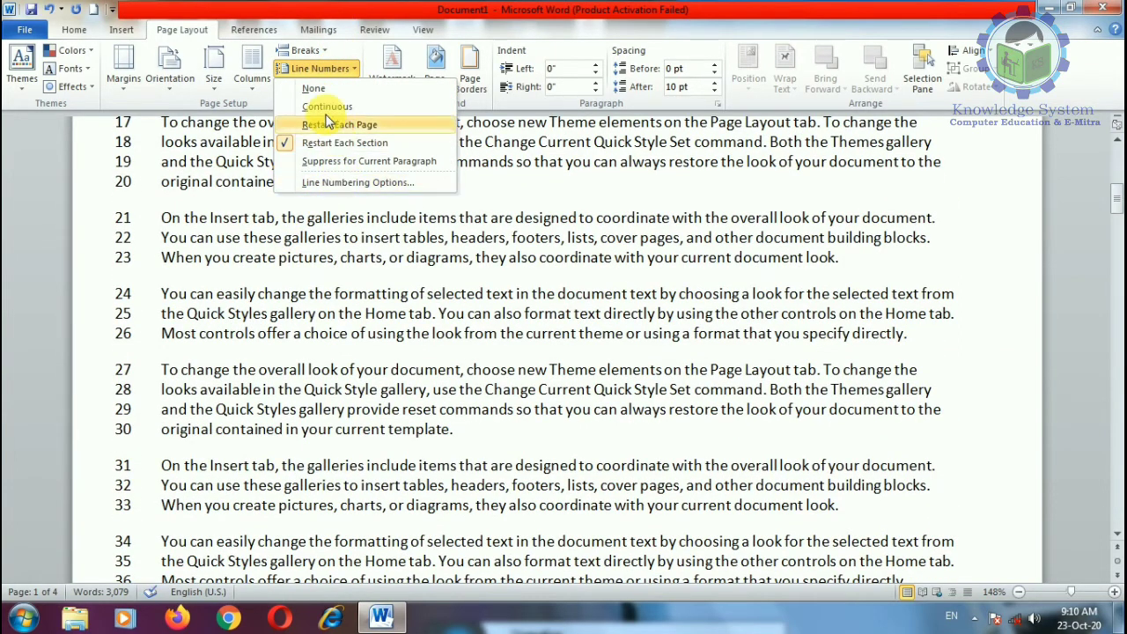
pyautogui.click(324, 106)
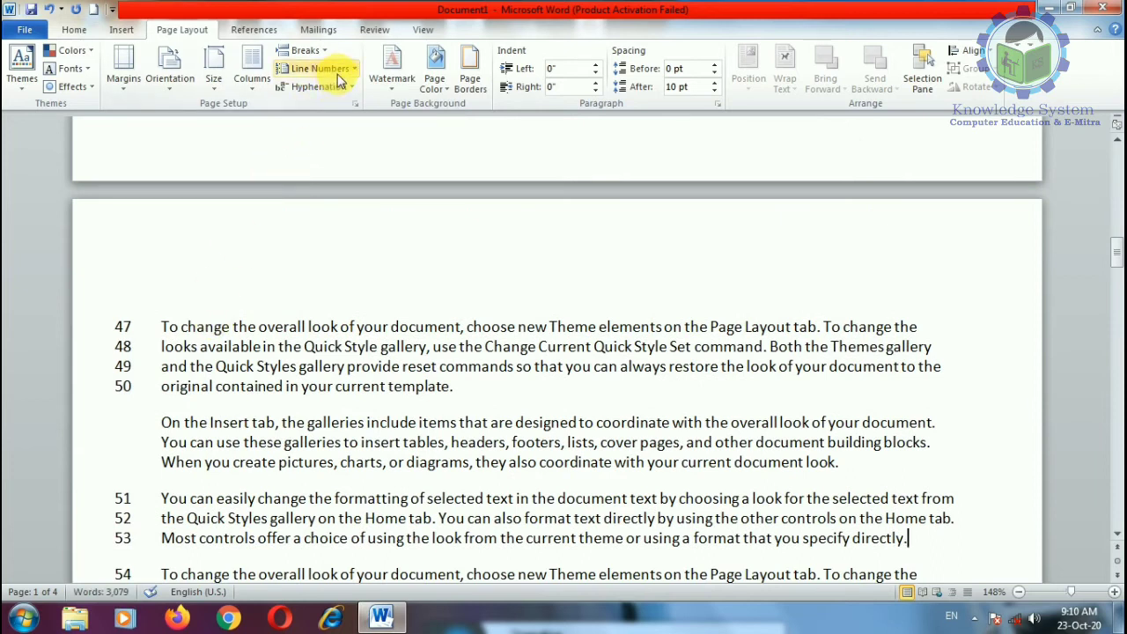
pyautogui.click(318, 68)
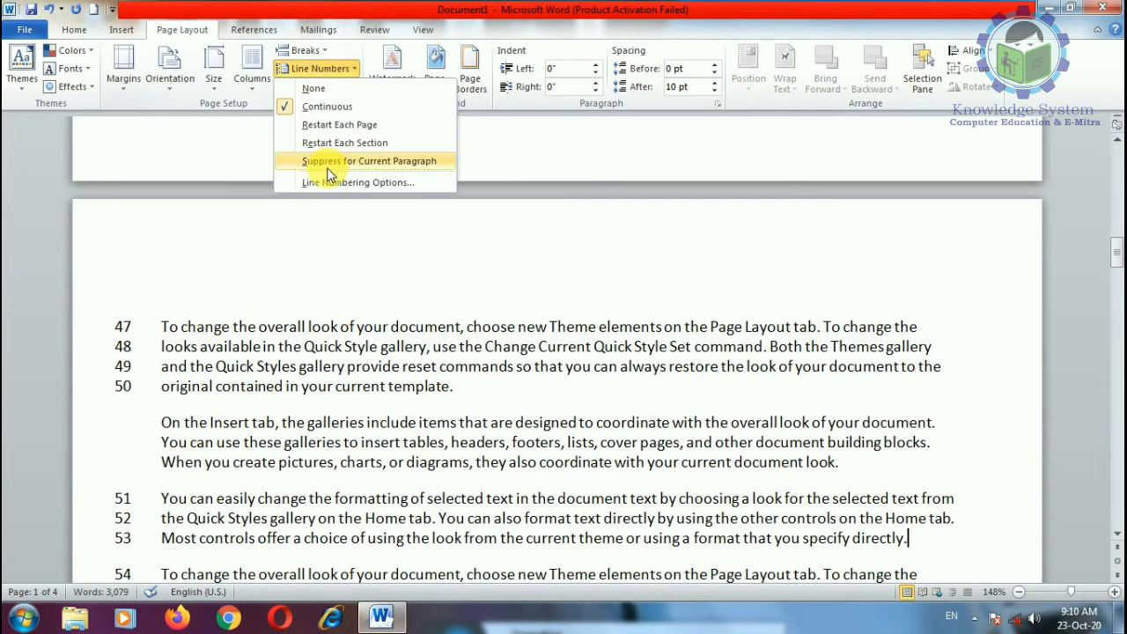
pyautogui.click(371, 292)
pyautogui.hotkey('ctrl', 'z')
pyautogui.hotkey('ctrl', 'z')
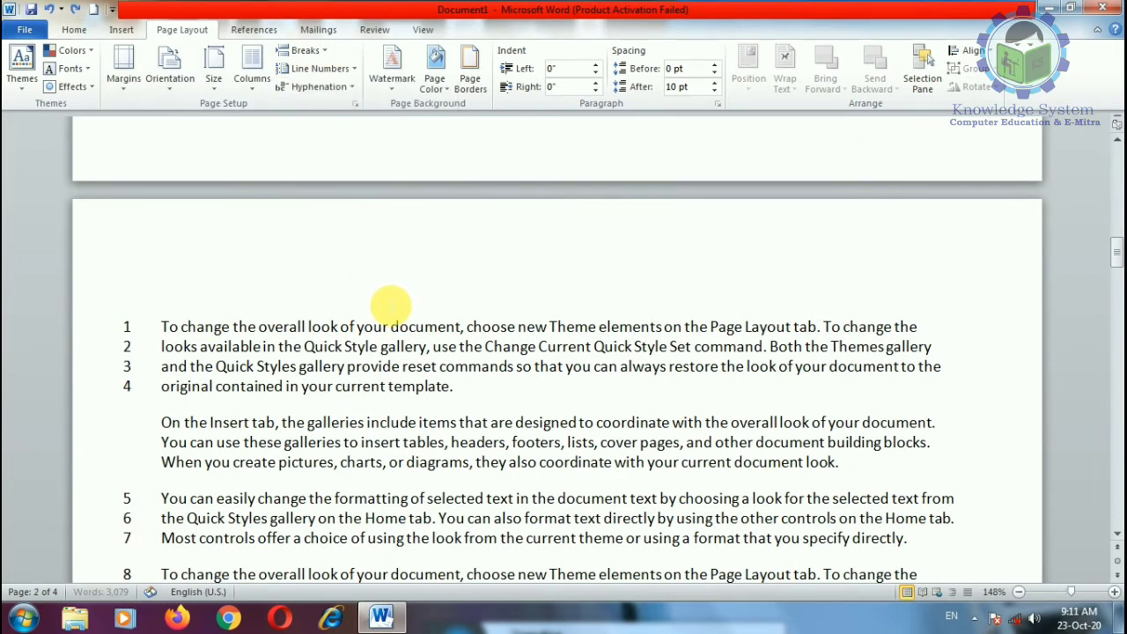
pyautogui.hotkey('ctrl', 'z')
# Step: Adjust the zoom and scroll to review the line numbering on page 2
pyautogui.scroll(6, 504, 468)
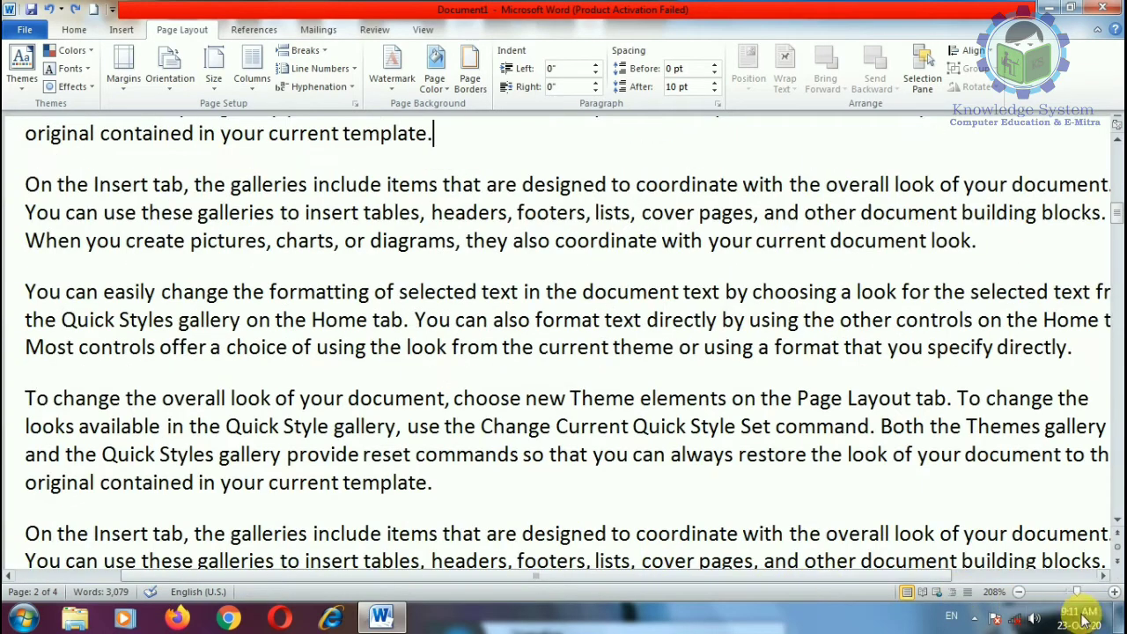
pyautogui.moveTo(1077, 596); pyautogui.dragTo(1065, 596)
pyautogui.scroll(12, 620, 455)
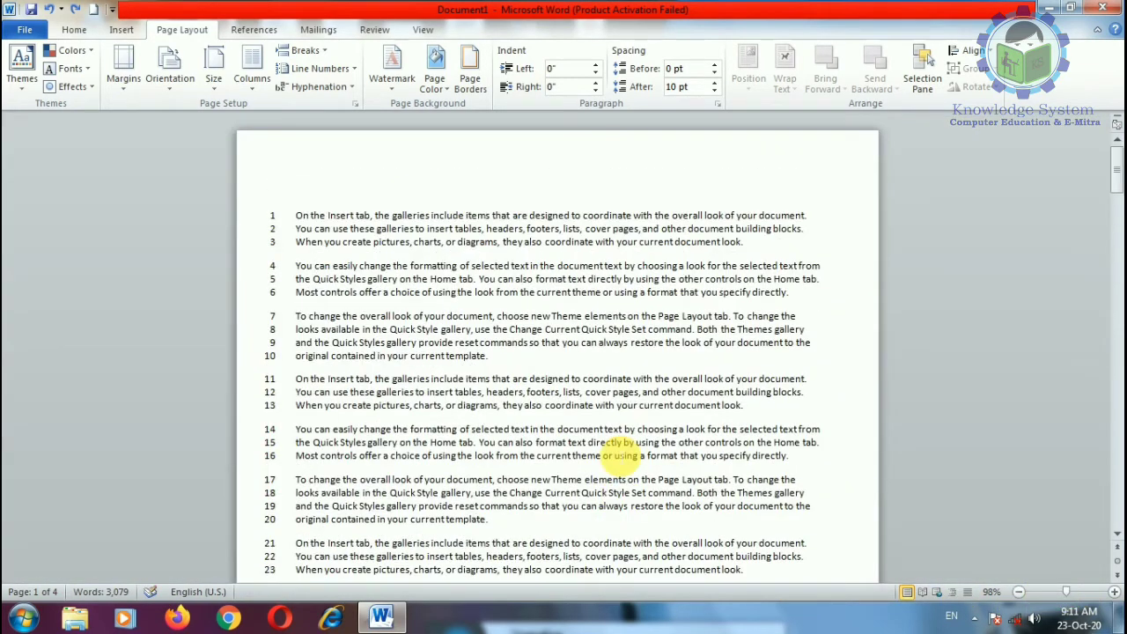
pyautogui.scroll(-7, 620, 455)
pyautogui.scroll(-7, 620, 455)
pyautogui.scroll(5, 323, 168)
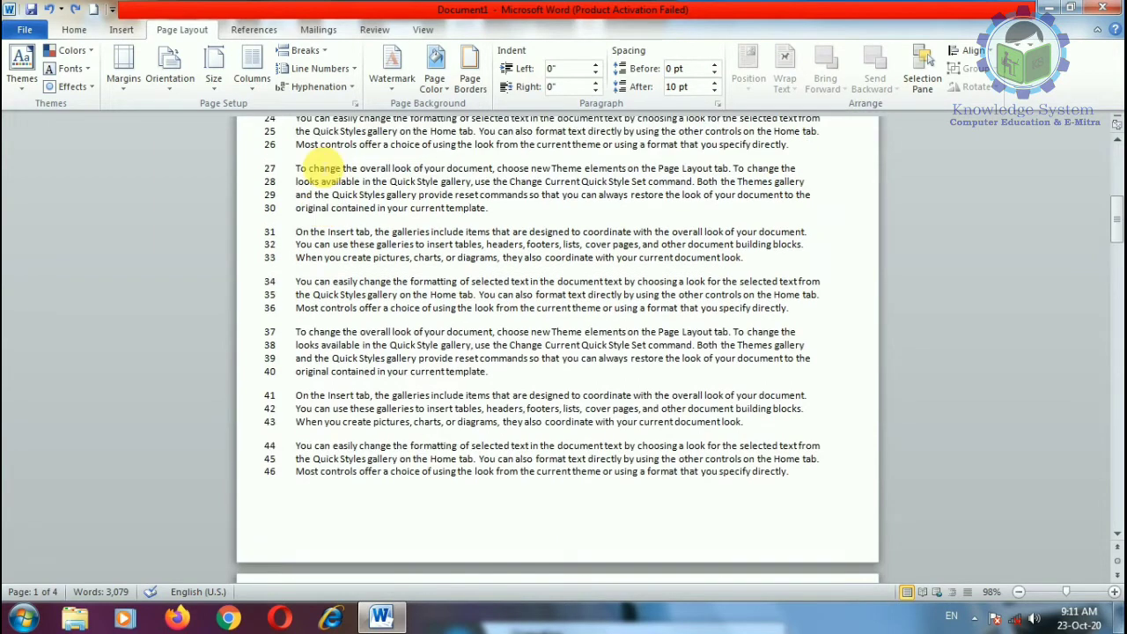
pyautogui.click(318, 68)
# Step: Set continuous line numbering starting at 5 and counting by 5 in Page Setup
pyautogui.click(346, 182)
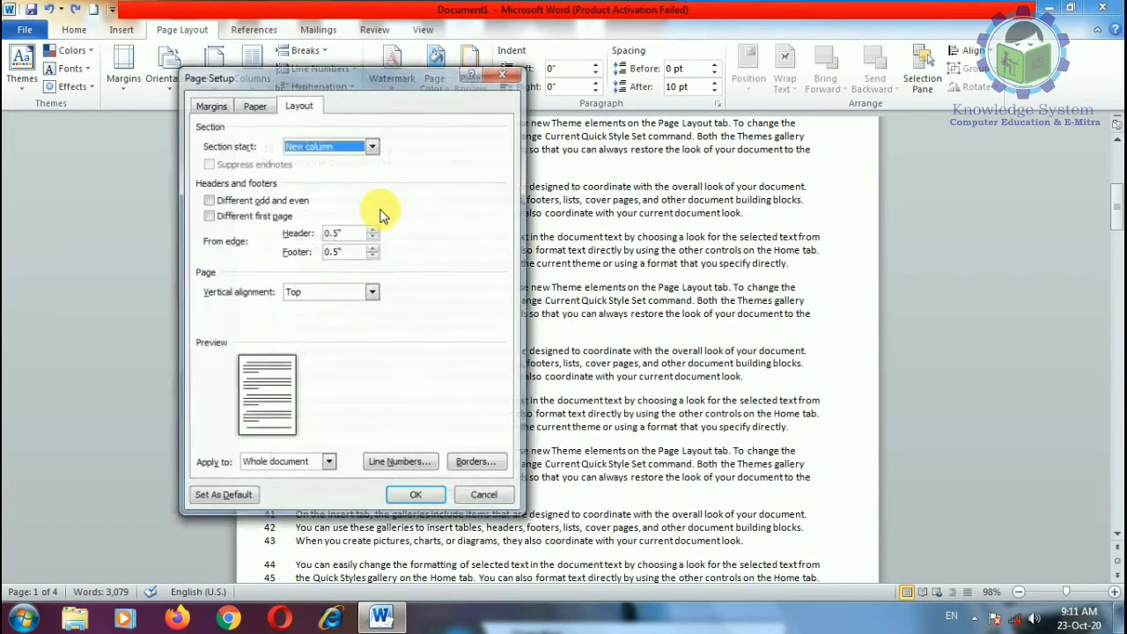
pyautogui.click(485, 498)
pyautogui.click(317, 67)
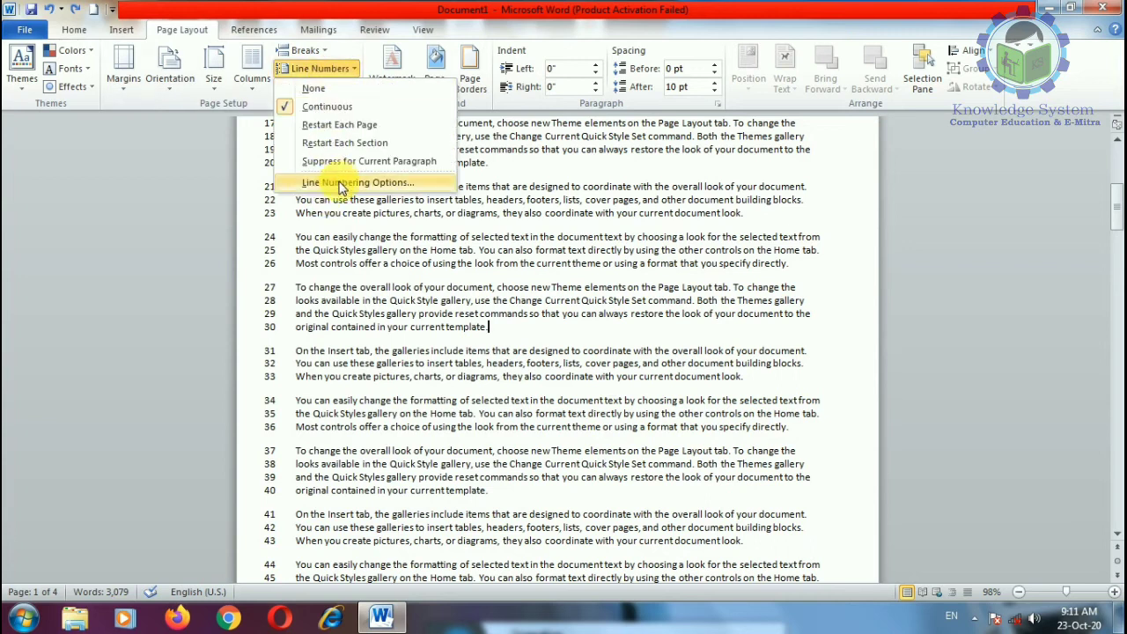
pyautogui.click(346, 183)
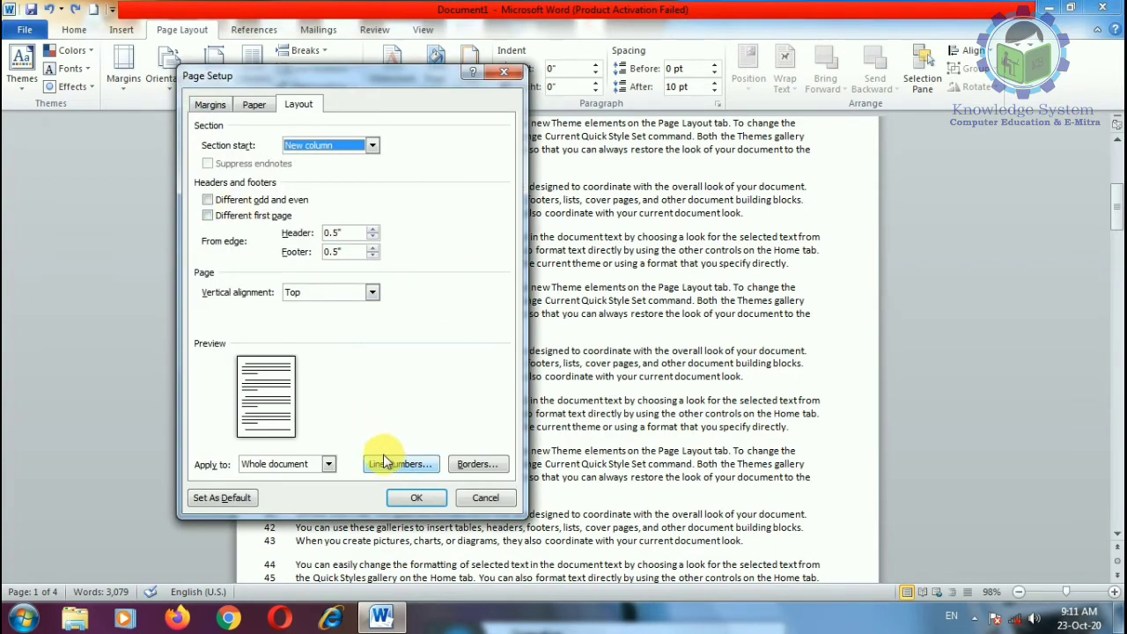
pyautogui.click(405, 466)
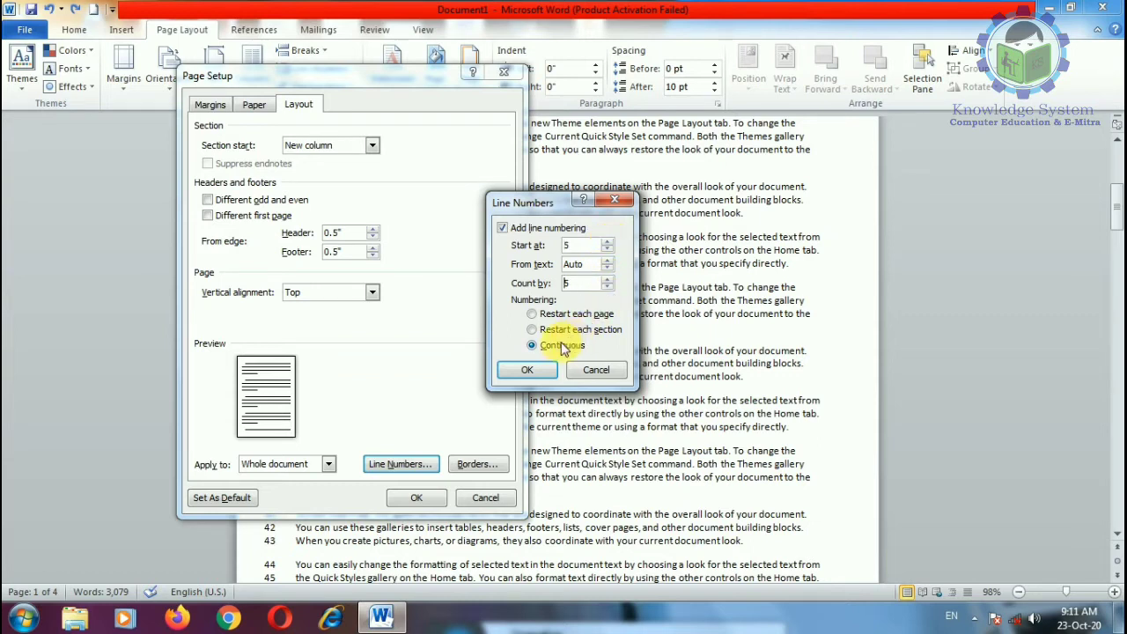
pyautogui.click(537, 373)
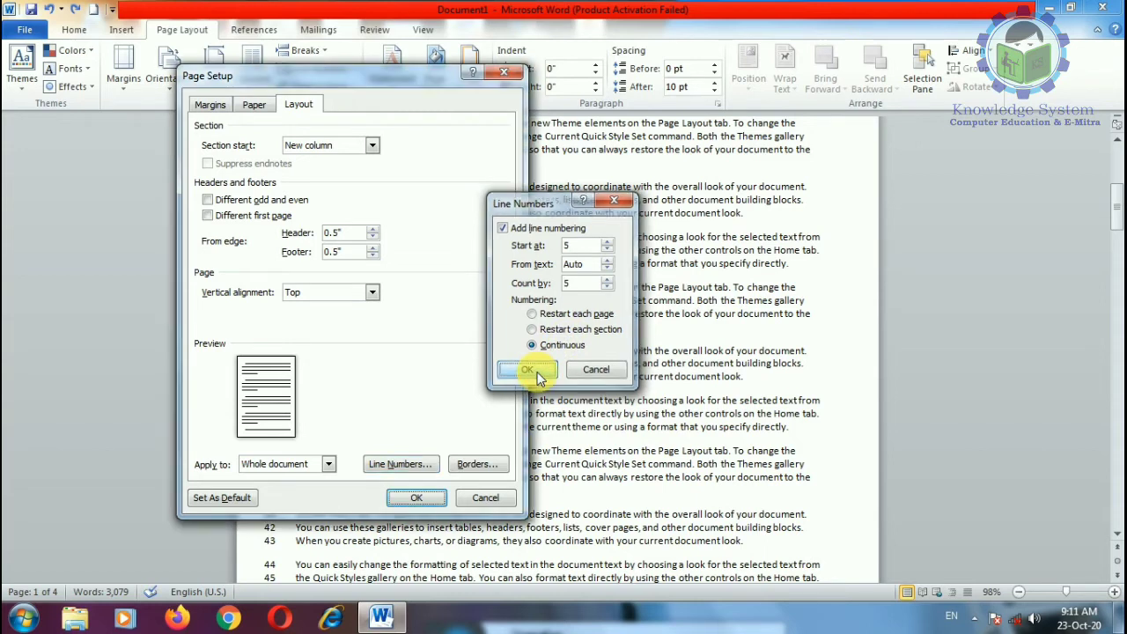
pyautogui.click(414, 499)
pyautogui.scroll(10, 322, 297)
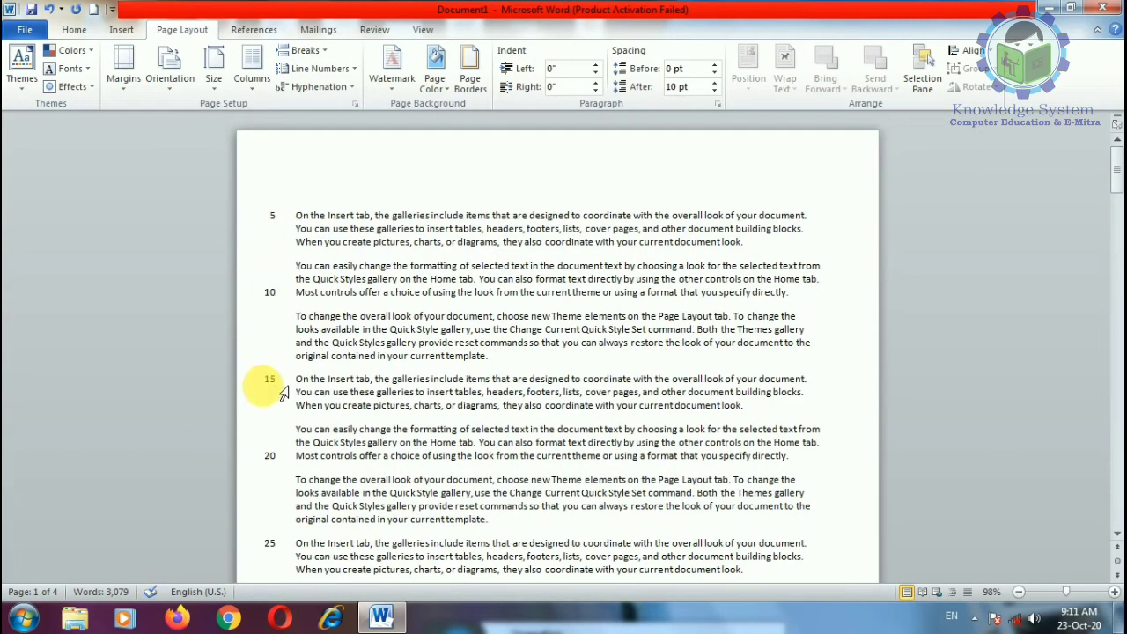
pyautogui.scroll(-5, 291, 334)
pyautogui.scroll(-8, 299, 293)
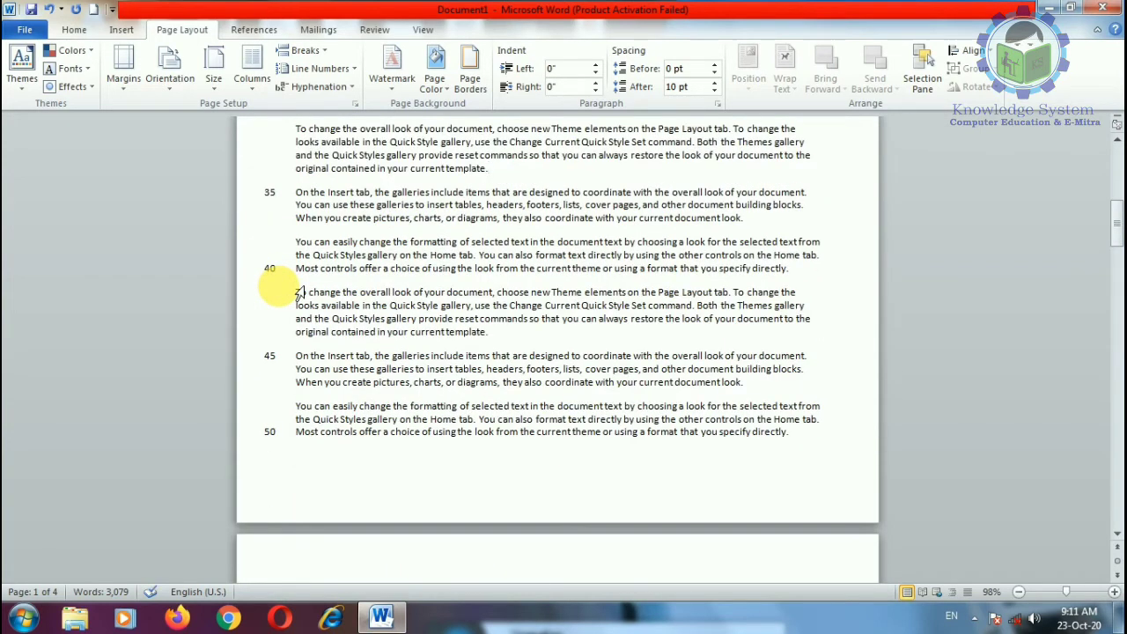
pyautogui.scroll(-5, 290, 316)
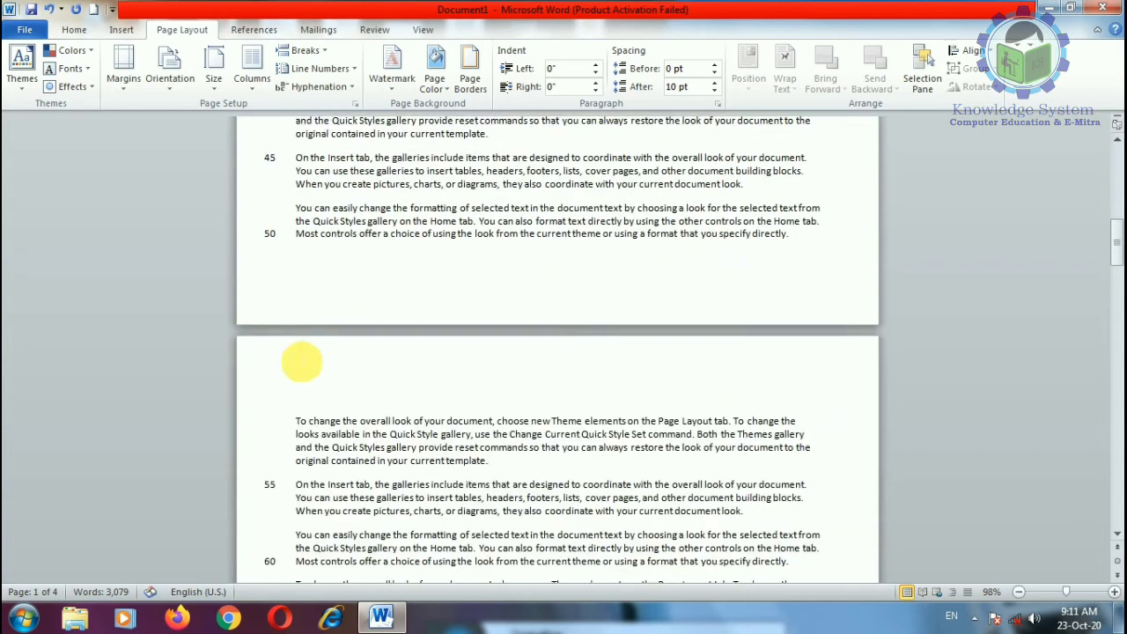
pyautogui.scroll(7, 302, 358)
# Step: Set line numbering to Restart each page, so page 2 begins again at 5
pyautogui.scroll(11, 299, 261)
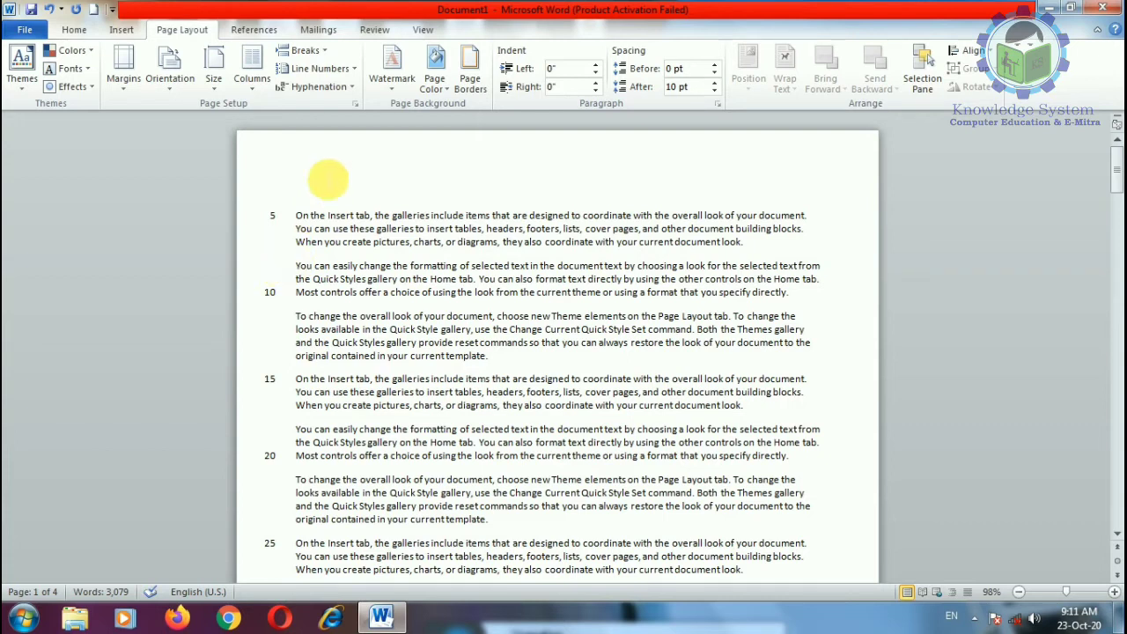
pyautogui.click(350, 73)
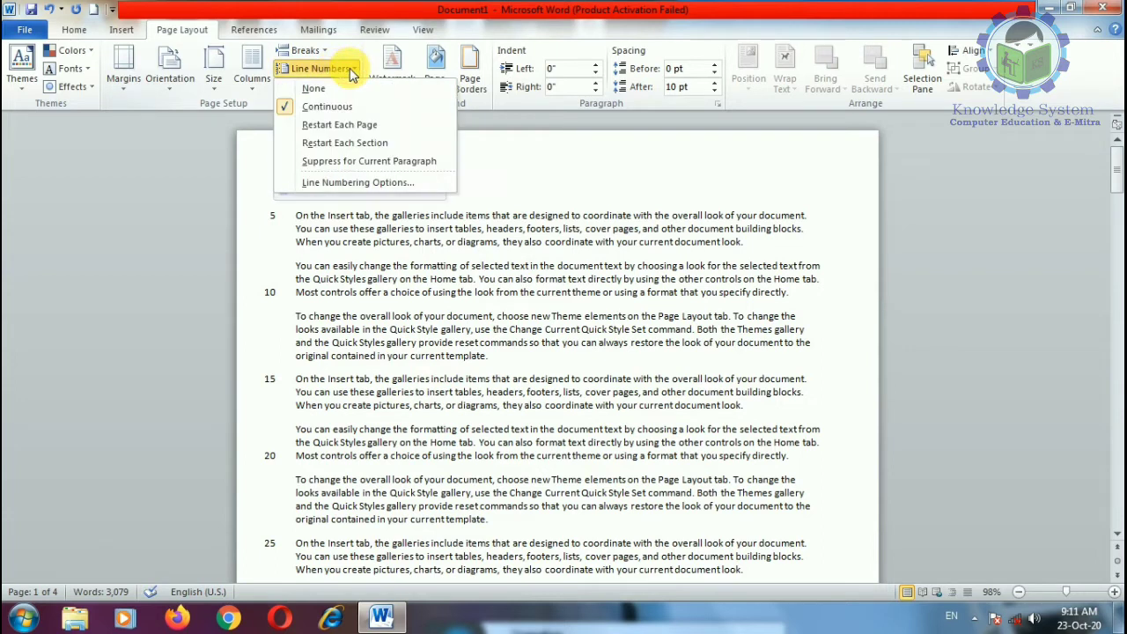
pyautogui.click(334, 183)
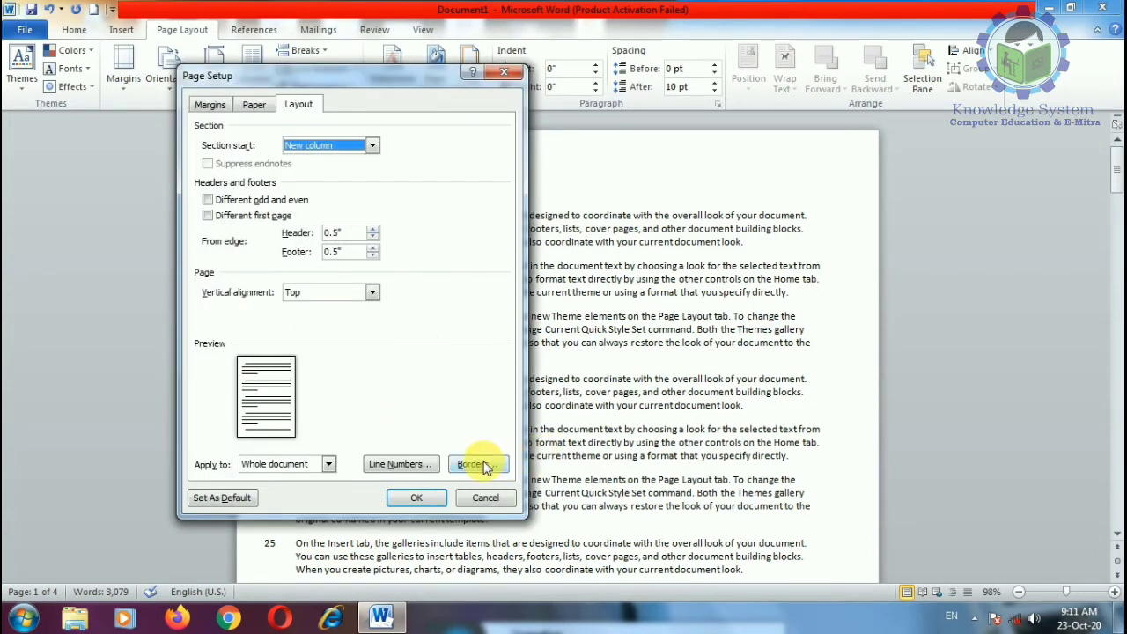
pyautogui.click(426, 467)
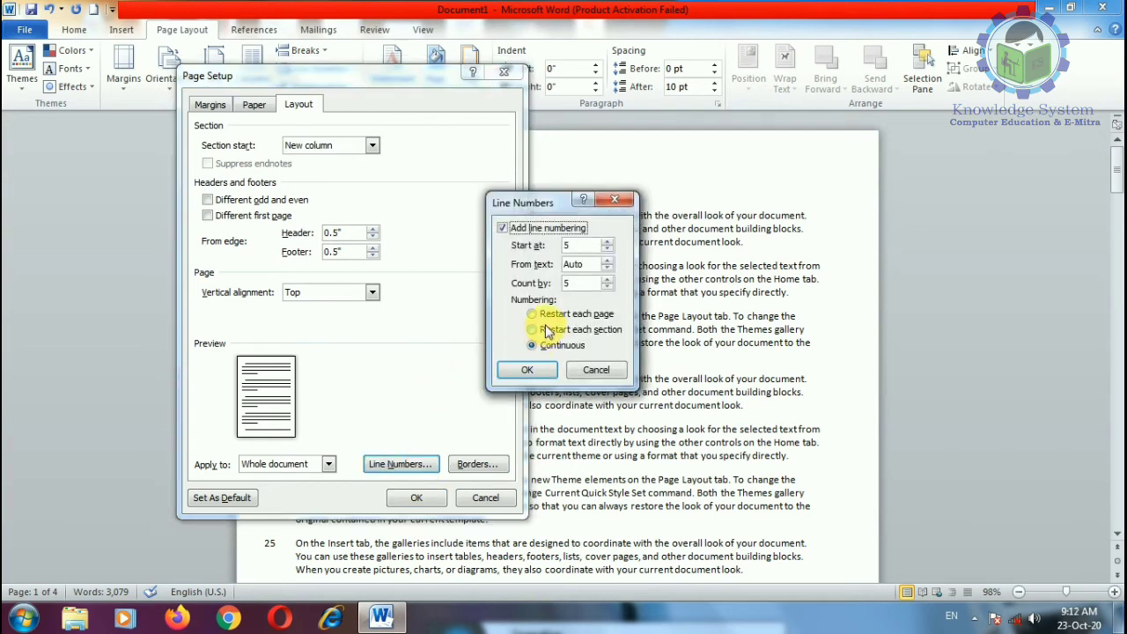
pyautogui.click(547, 318)
pyautogui.click(522, 369)
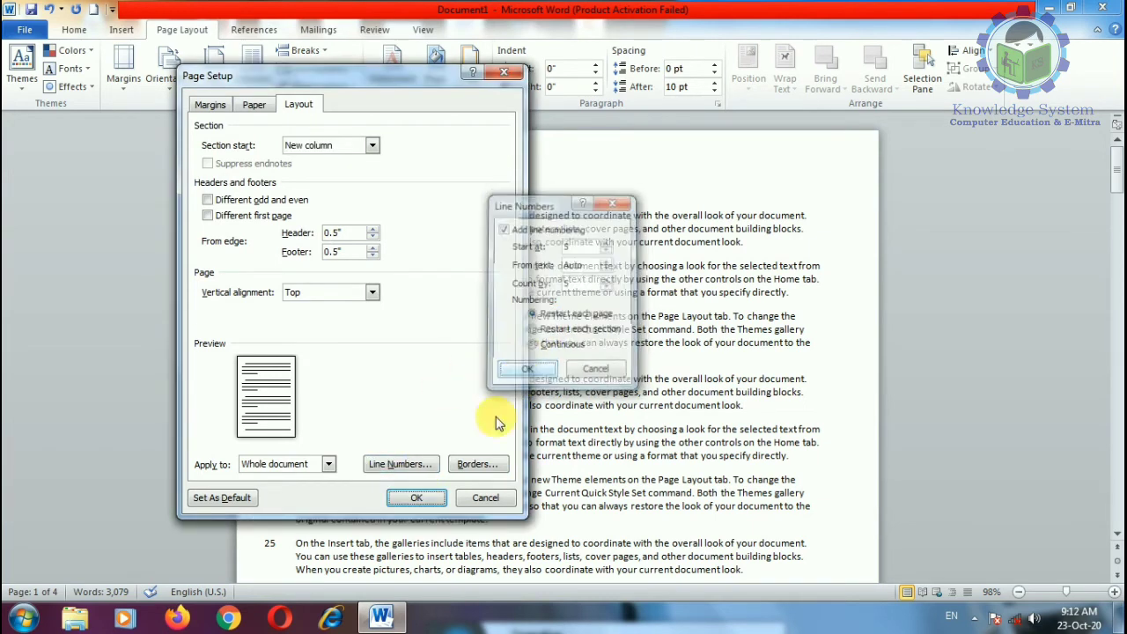
pyautogui.click(416, 498)
pyautogui.scroll(-10, 274, 297)
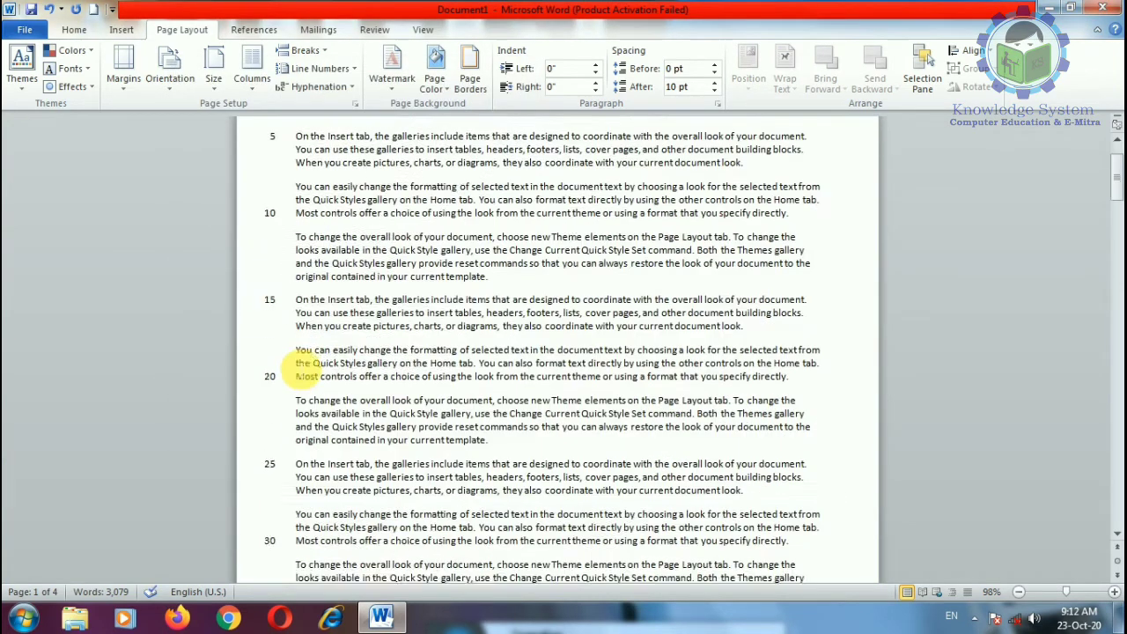
pyautogui.scroll(-3, 299, 433)
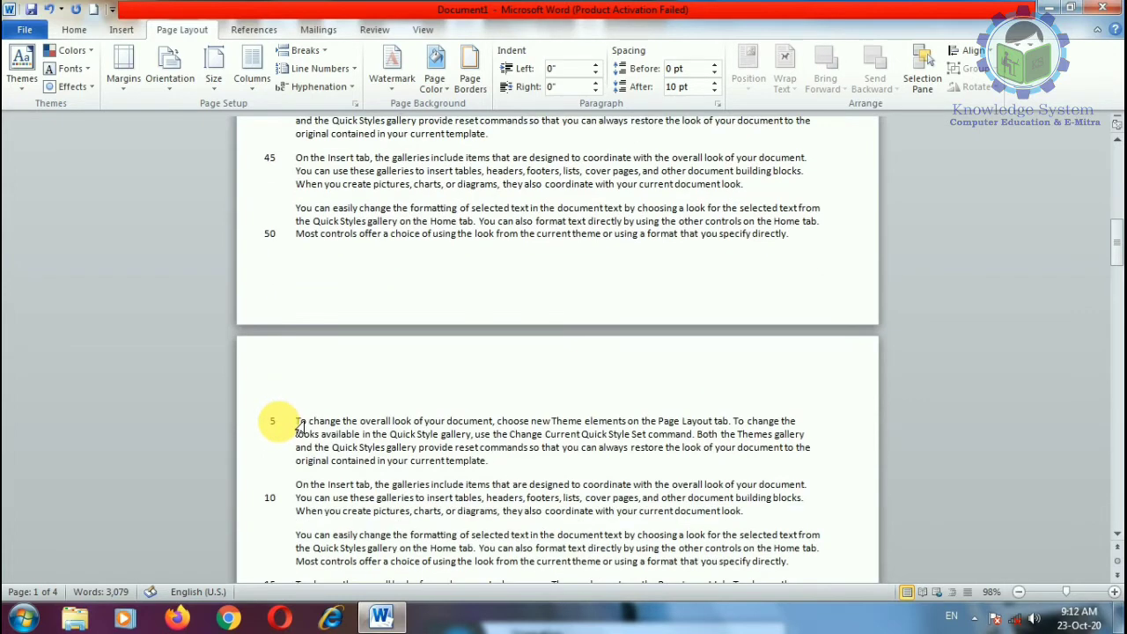
# Step: Set Line Numbers to None, removing the numbering from the document
pyautogui.click(324, 69)
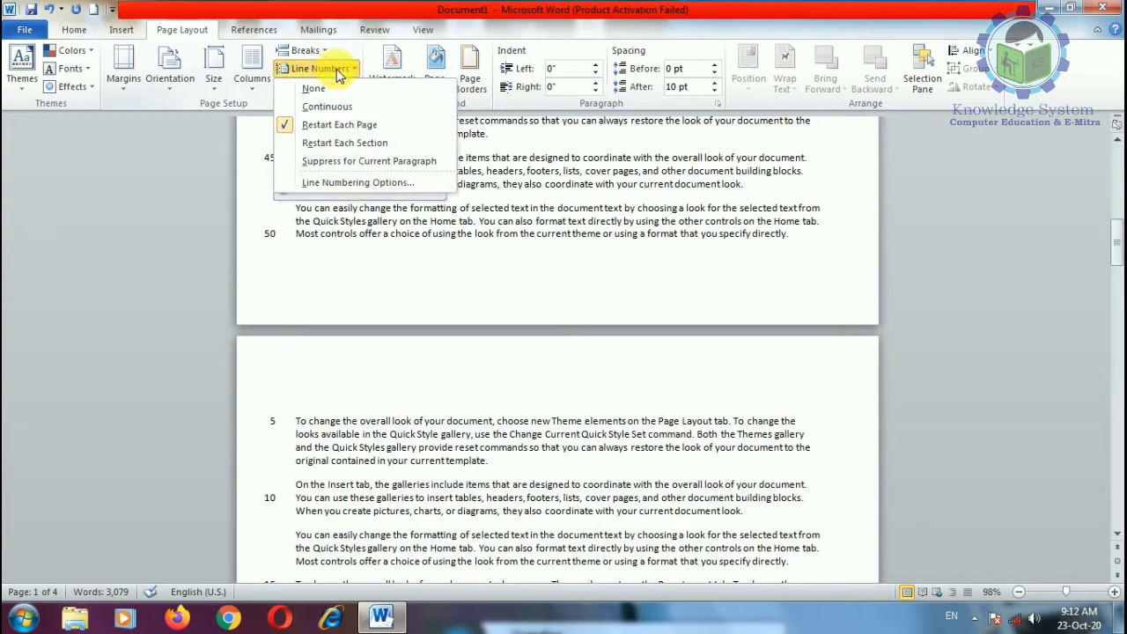
pyautogui.click(314, 89)
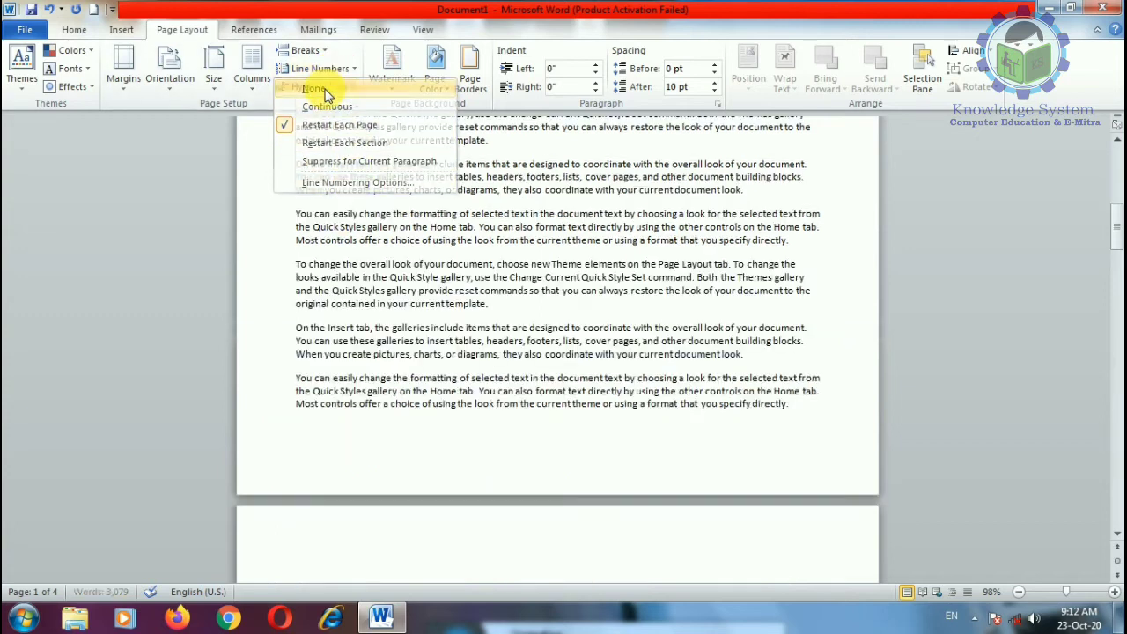
pyautogui.click(324, 73)
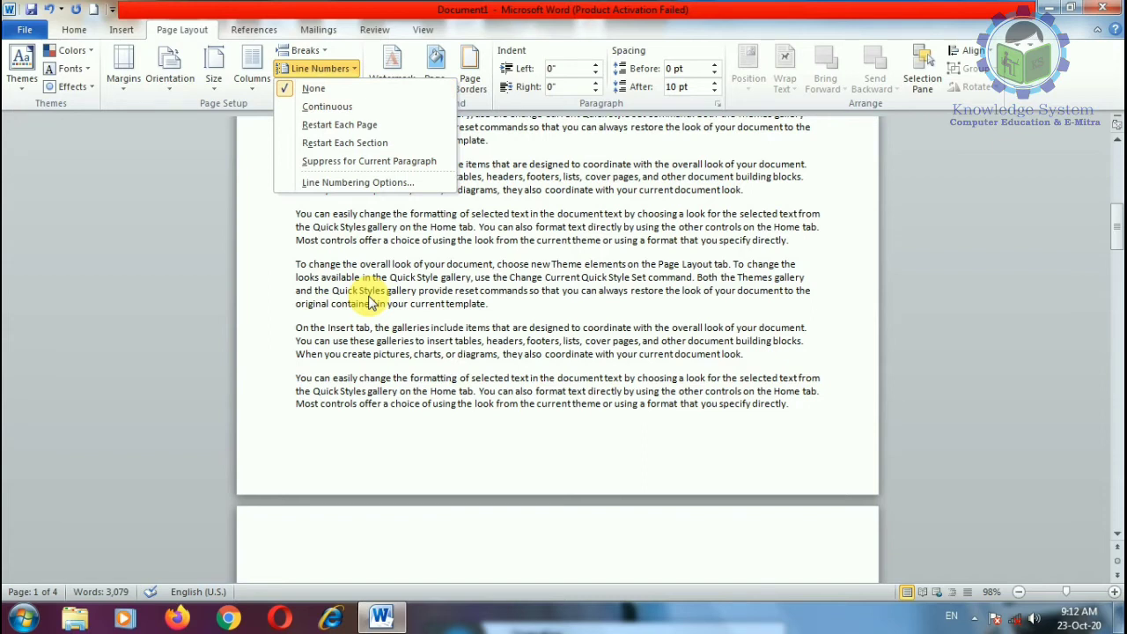
pyautogui.click(463, 419)
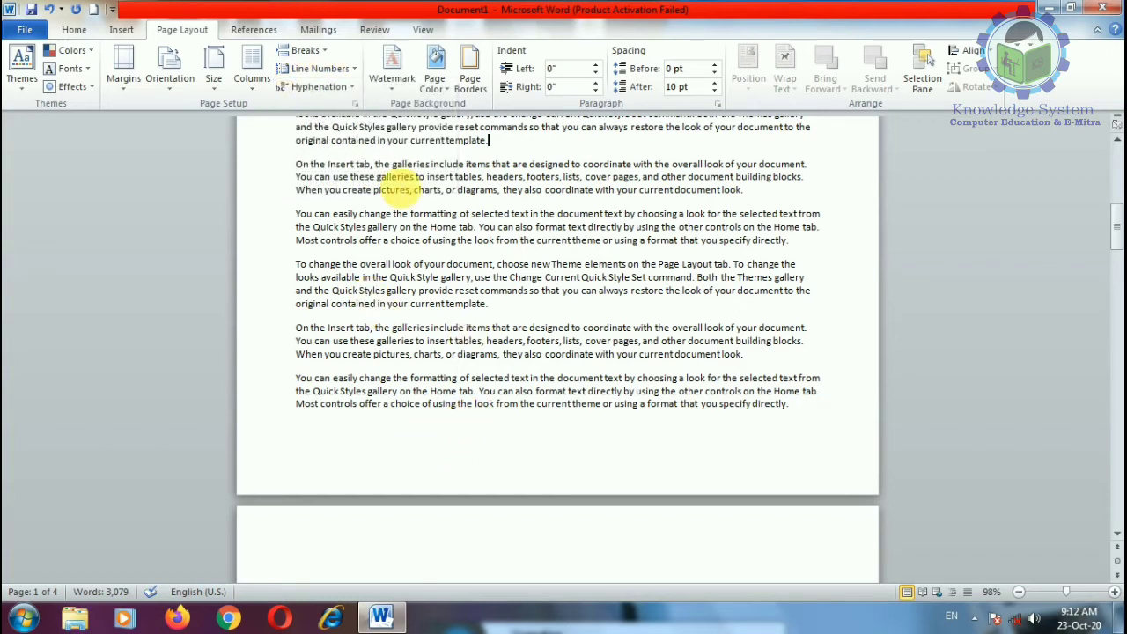
# Step: Paste two more batches of sample paragraphs after "template."
pyautogui.click(333, 87)
pyautogui.click(759, 234)
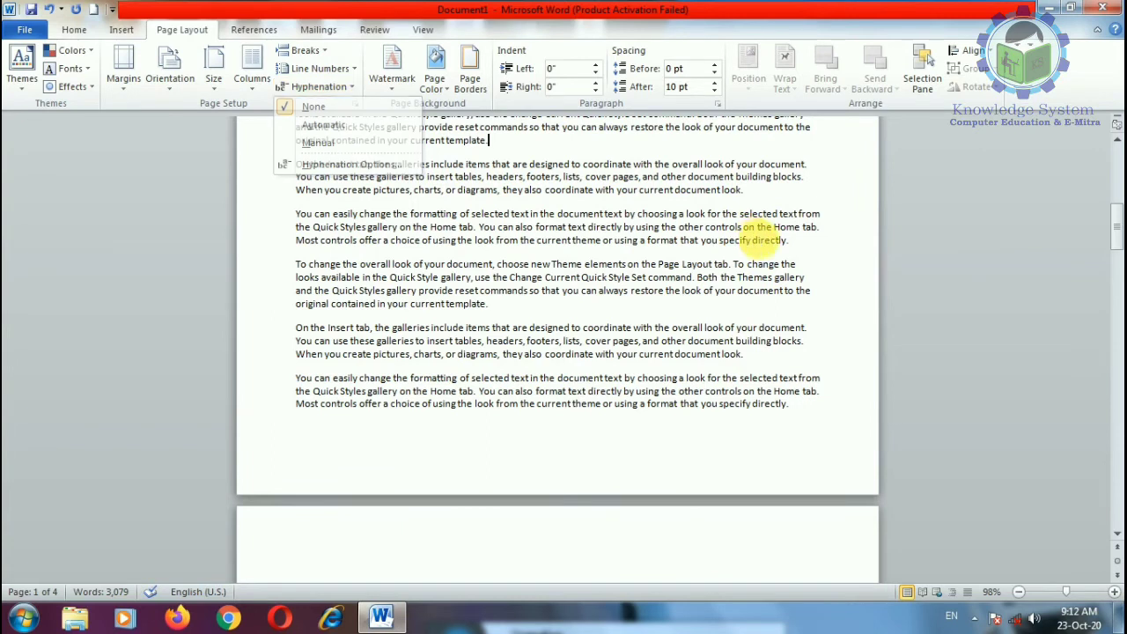
pyautogui.write('On the Insert tab, the galleries include items that are designed to coordinate with the overall look of your document. You can use these galleries to insert tables, headers, footers, lists, cover pages, and other document building blocks. When you create pictures, charts, or diagrams, they also coordinate with your current document look. You can easily change the formatting of selected text in the document text by choosing a look for the selected text from the Quick Styles gallery on the Home tab. You can also format text directly by using the other controls on the Home tab. Most controls offer a choice of using the look from the current theme or using a format that you specify directly. To change the overall look of your document, choose new Theme elements on the Page Layout tab. To change the looks available in the Quick Style gallery, use the Change Current Quick Style Set command. Both the Themes gallery and the Quick Styles gallery provide reset commands so that you can always restore the look of your document to the original contained in your current template.')
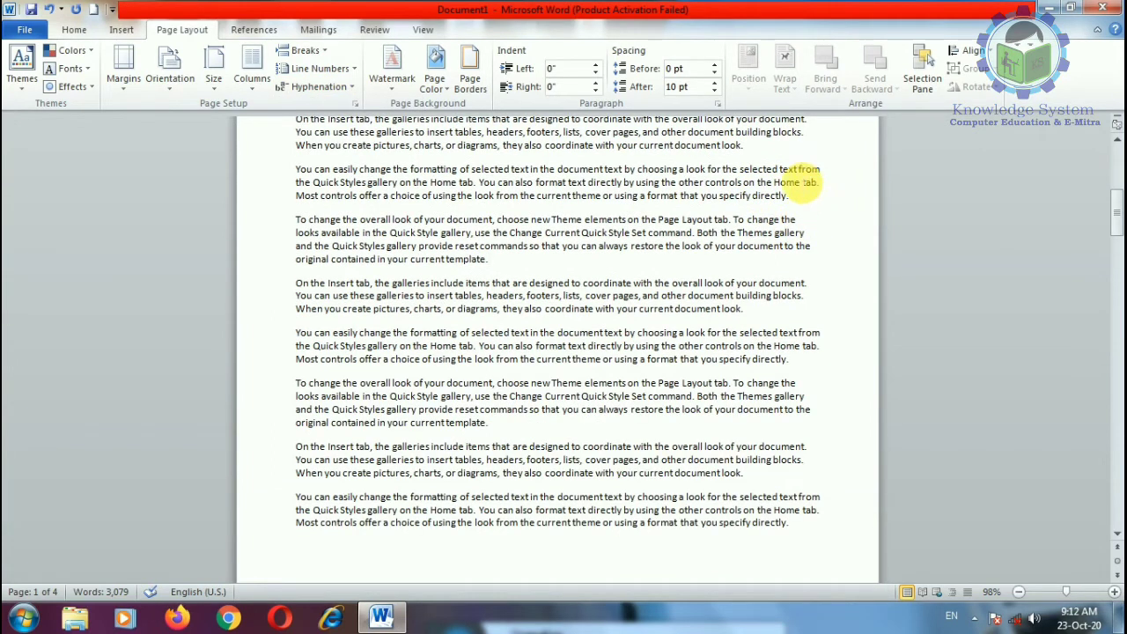
pyautogui.hotkey('ctrl', 'v')
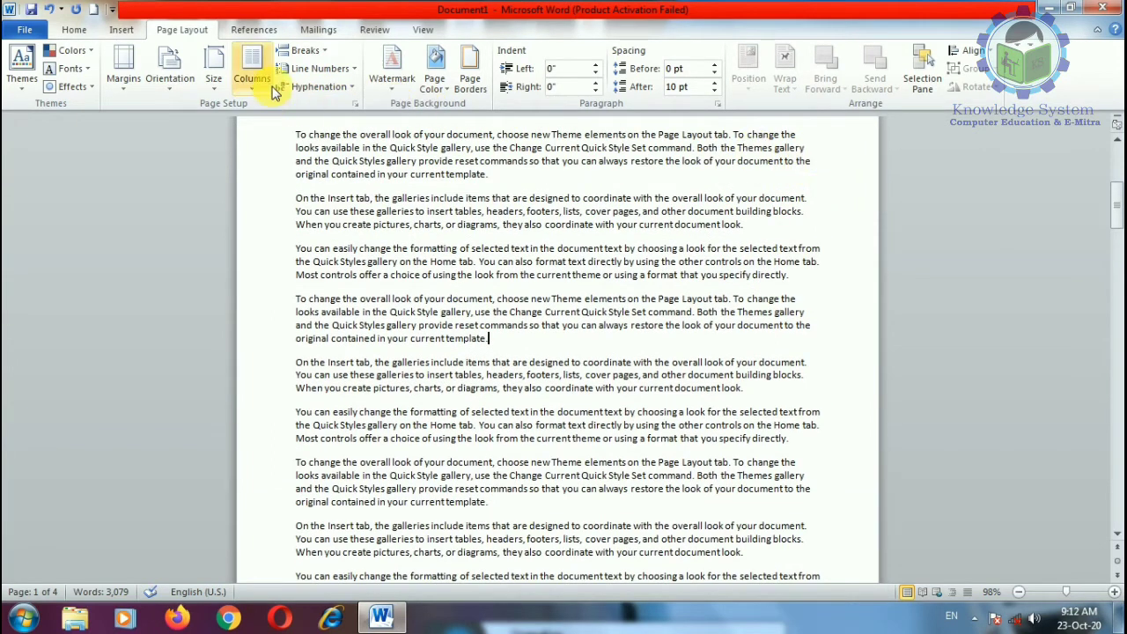
# Step: Switch hyphenation from None to Automatic and check the result
pyautogui.click(310, 86)
pyautogui.click(324, 128)
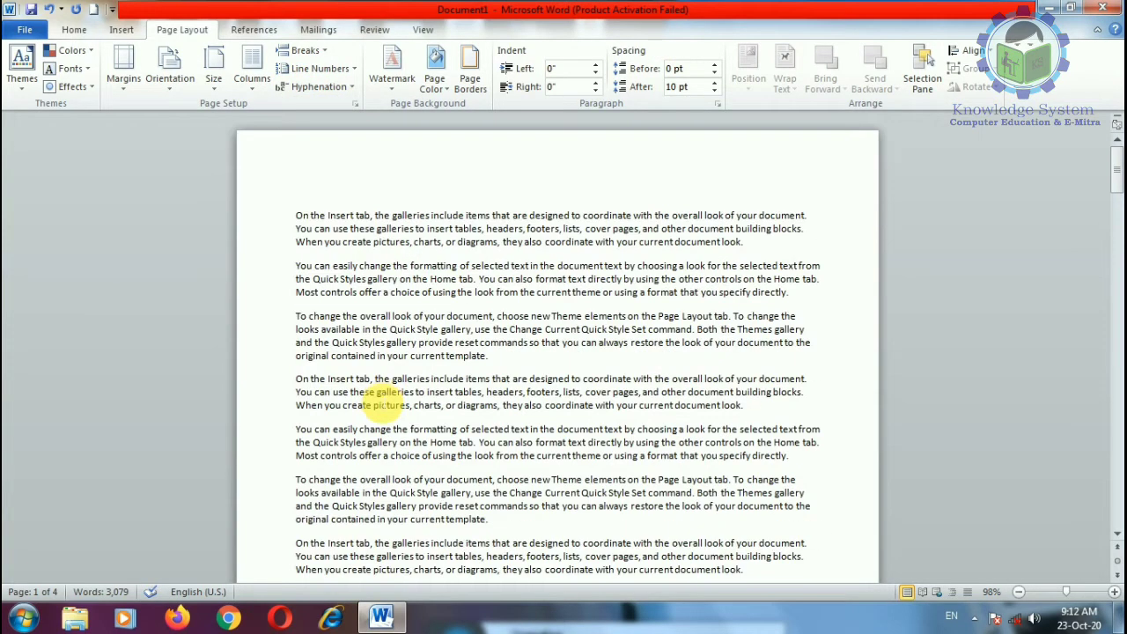
pyautogui.click(315, 86)
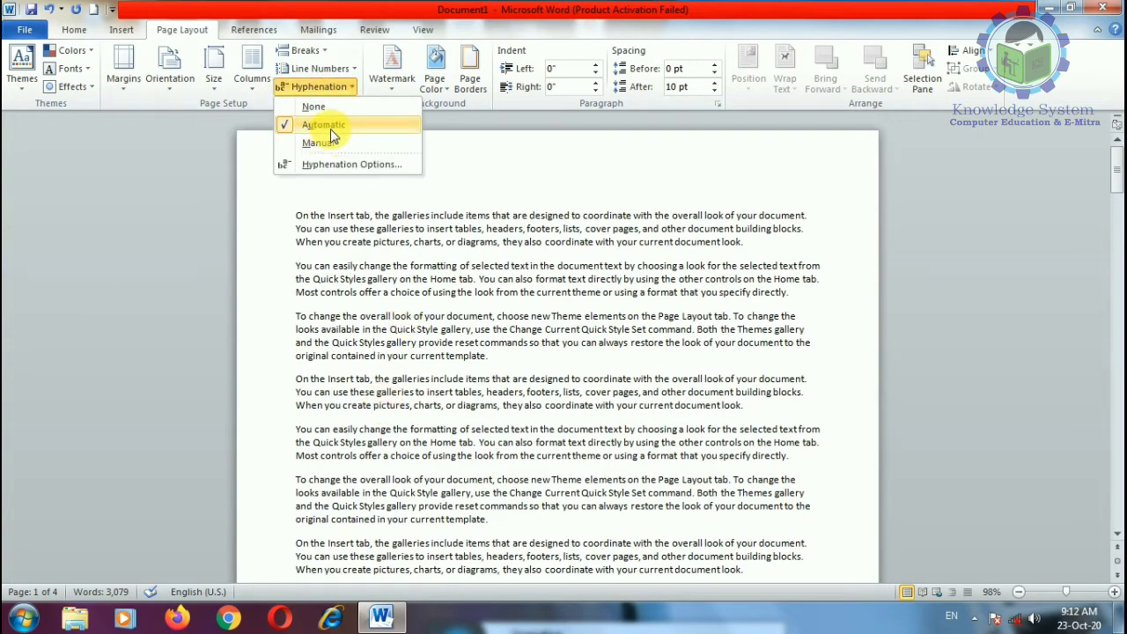
pyautogui.click(324, 125)
pyautogui.scroll(-9, 733, 447)
pyautogui.scroll(-2, 732, 447)
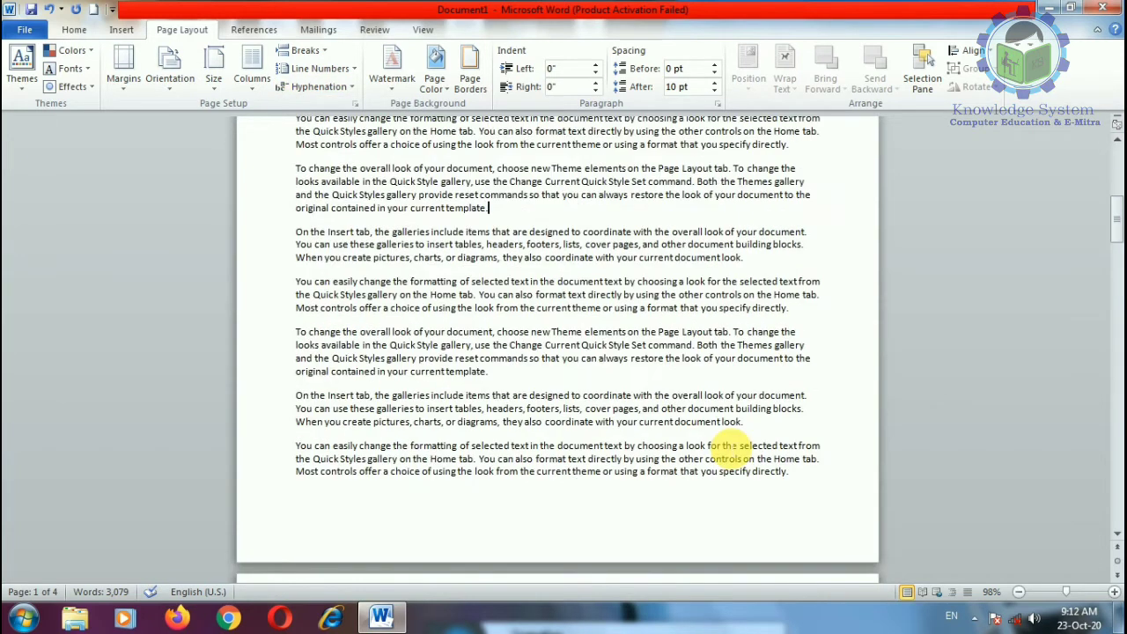
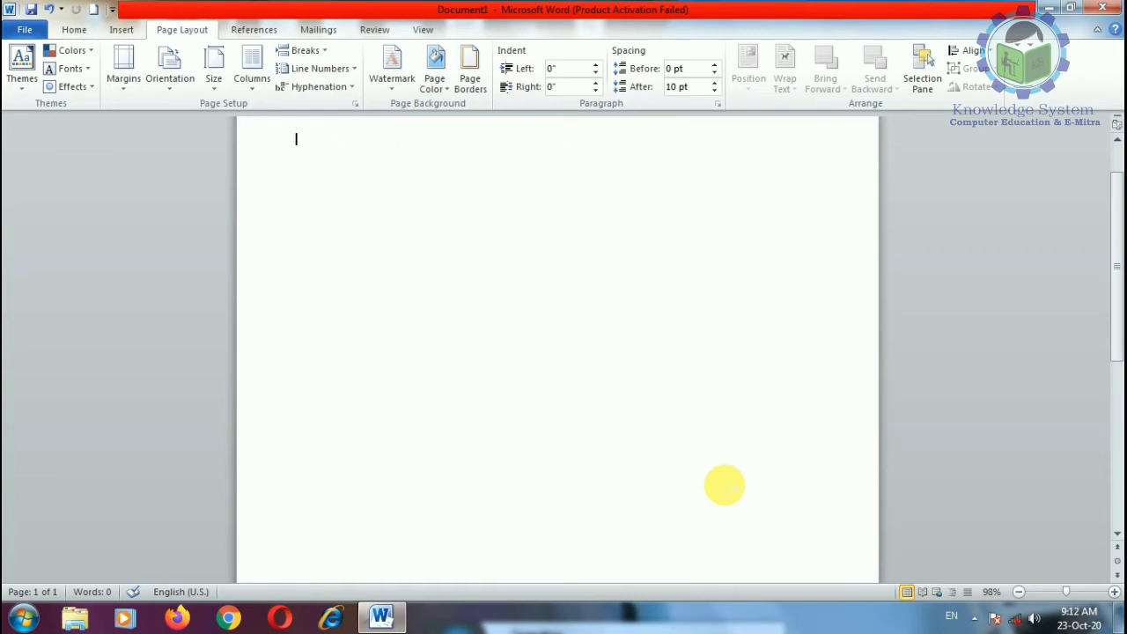
# Step: Open the Help article 'Compatibility changes between versions' under File migration
pyautogui.scroll(1, 616, 469)
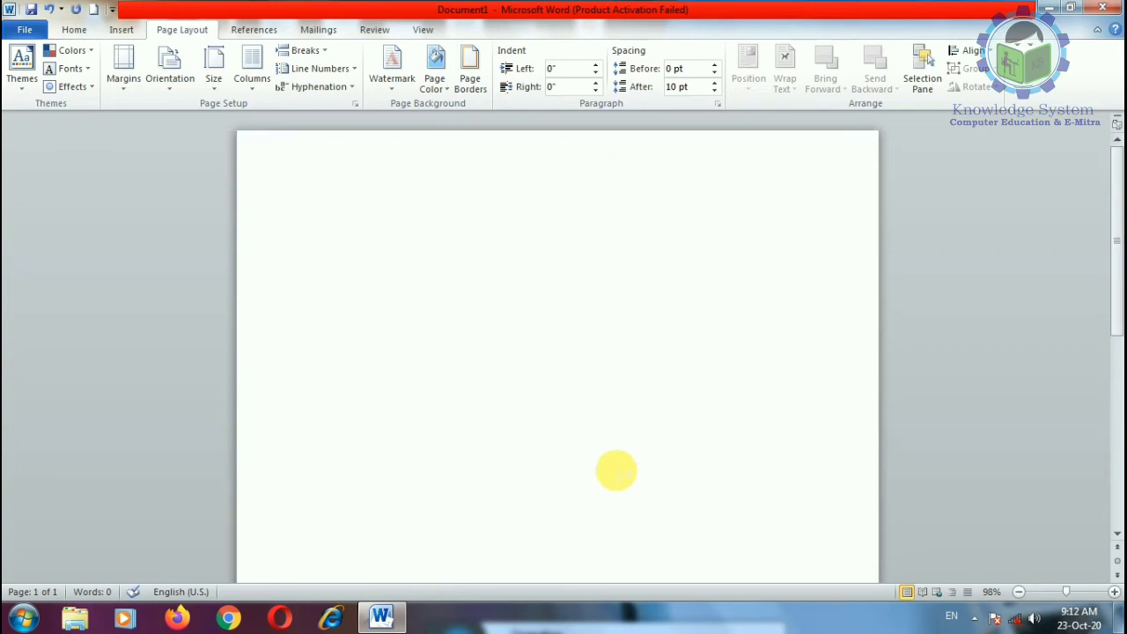
pyautogui.press('F1')
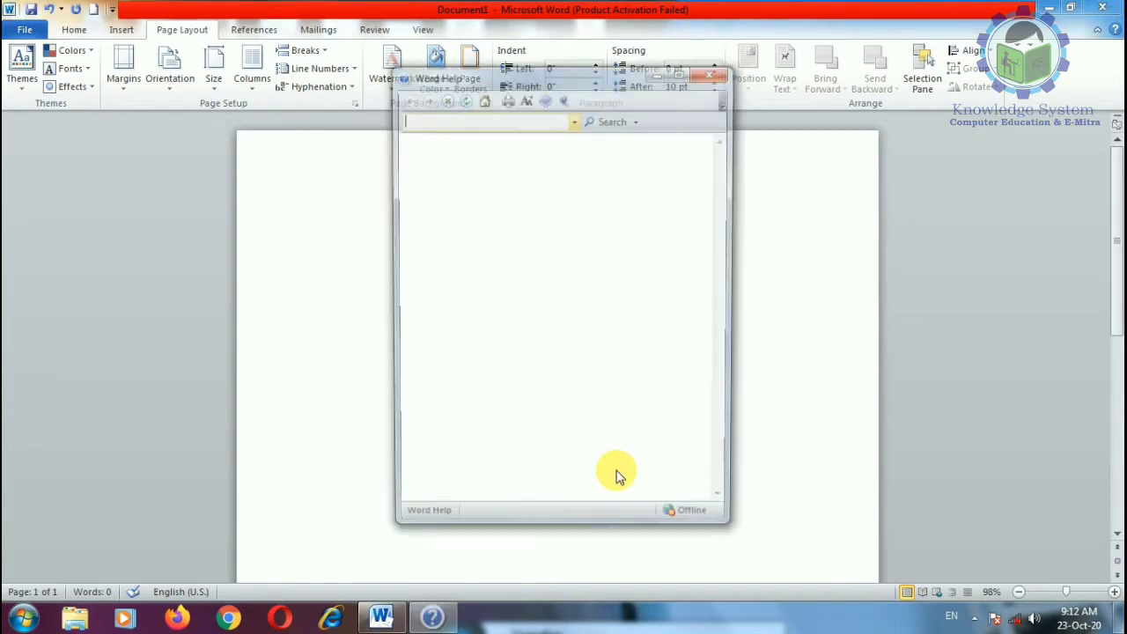
pyautogui.click(431, 616)
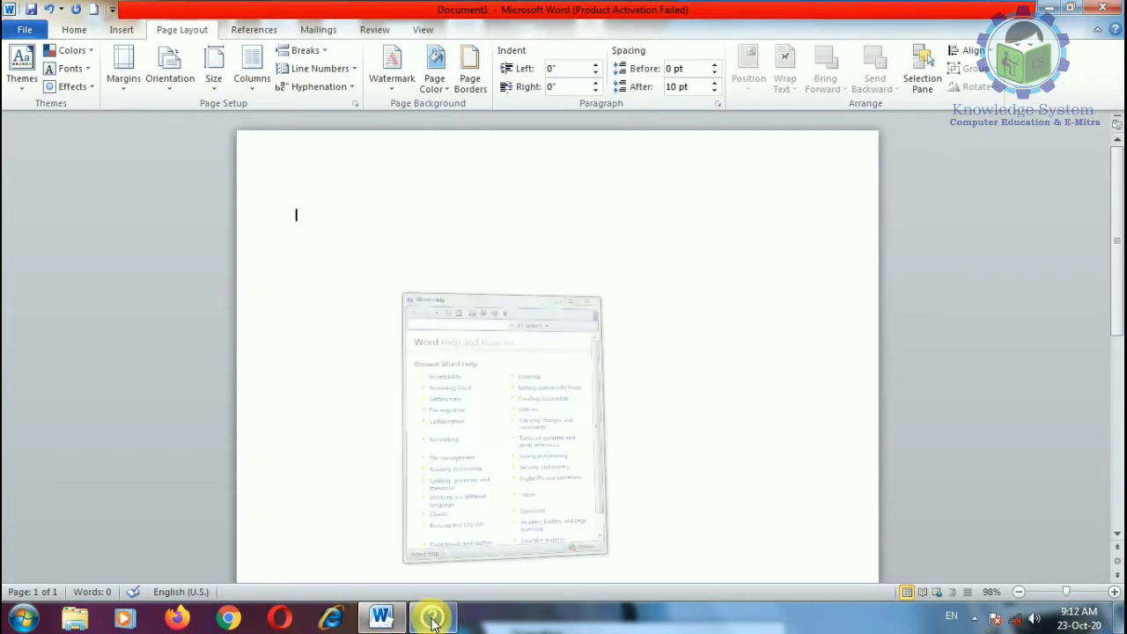
pyautogui.click(431, 616)
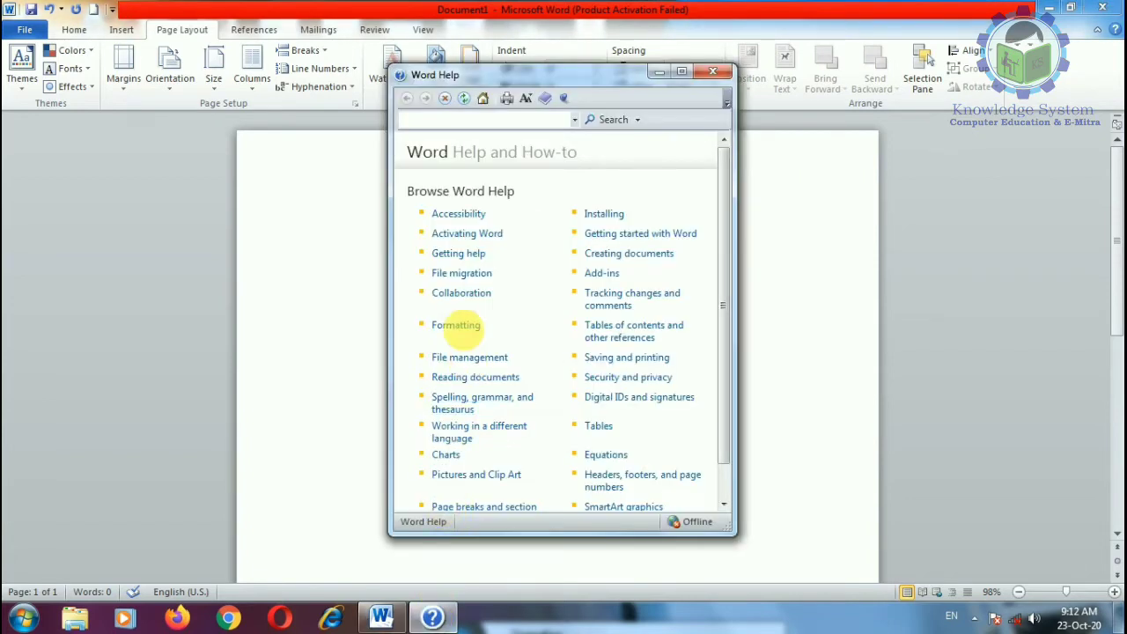
pyautogui.click(470, 277)
pyautogui.click(471, 227)
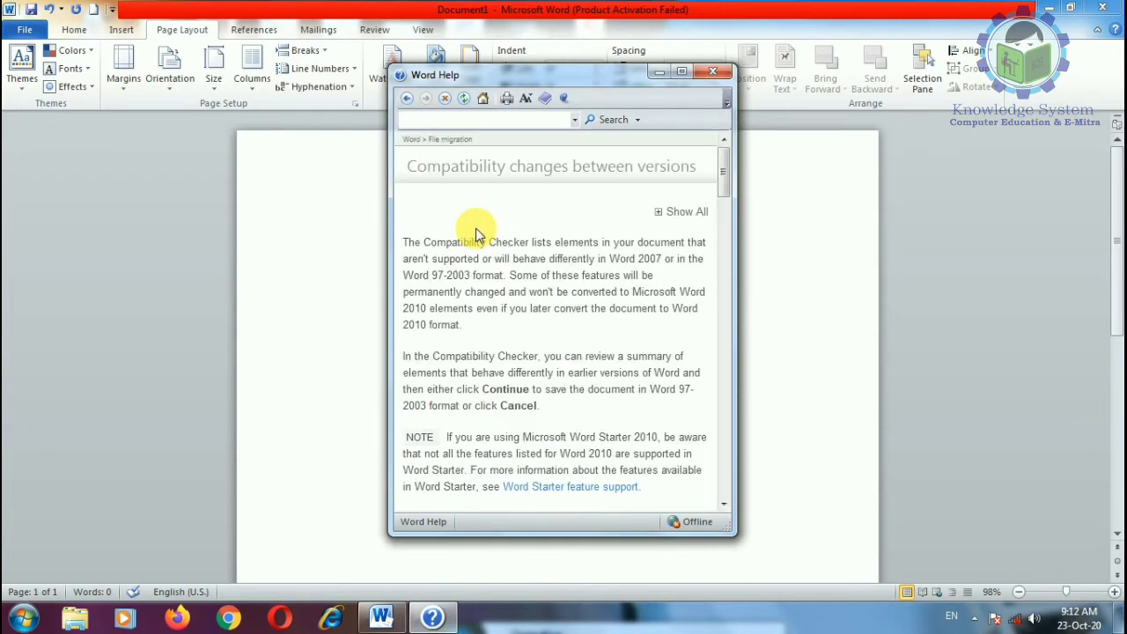
# Step: Paste the article's full text into the blank document and close Help
pyautogui.hotkey('ctrl', 'a')
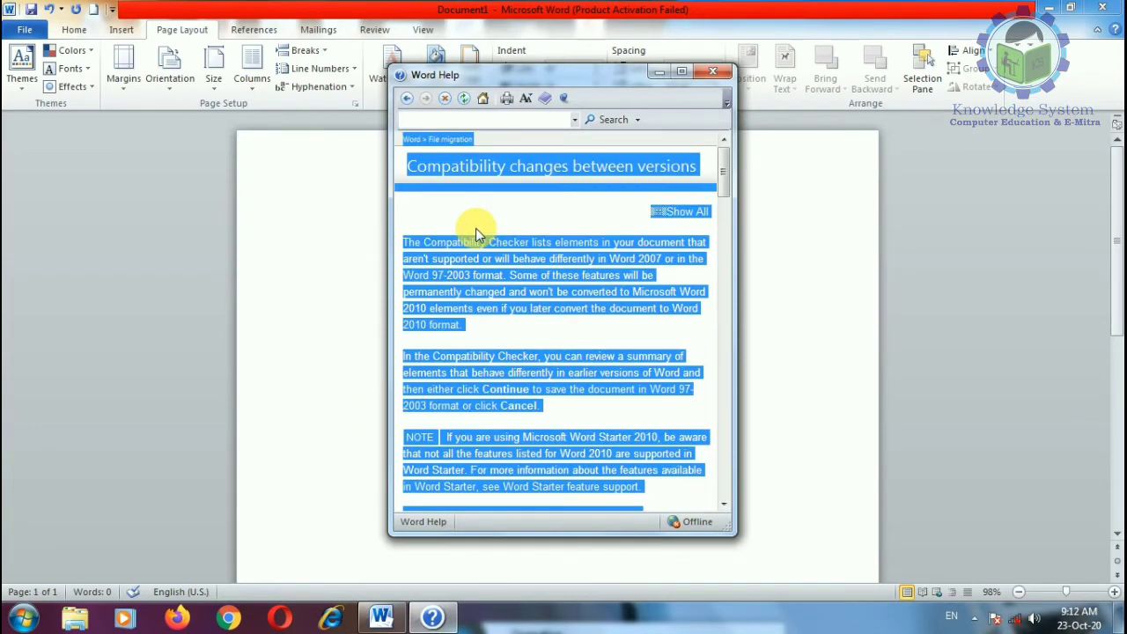
pyautogui.click(322, 273)
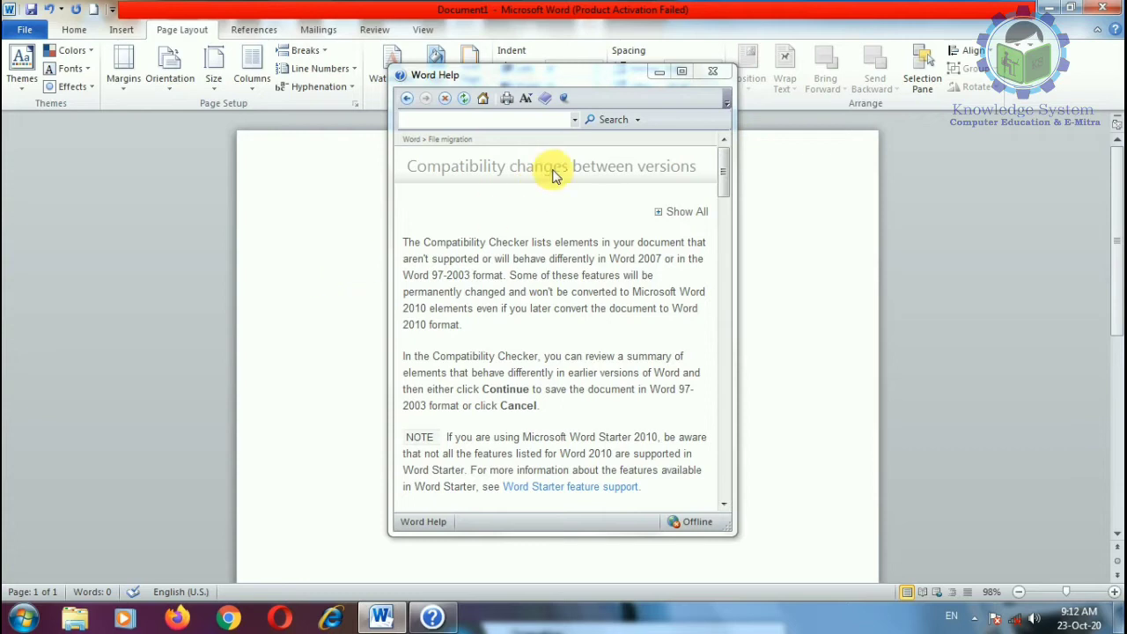
pyautogui.hotkey('ctrl', 'v')
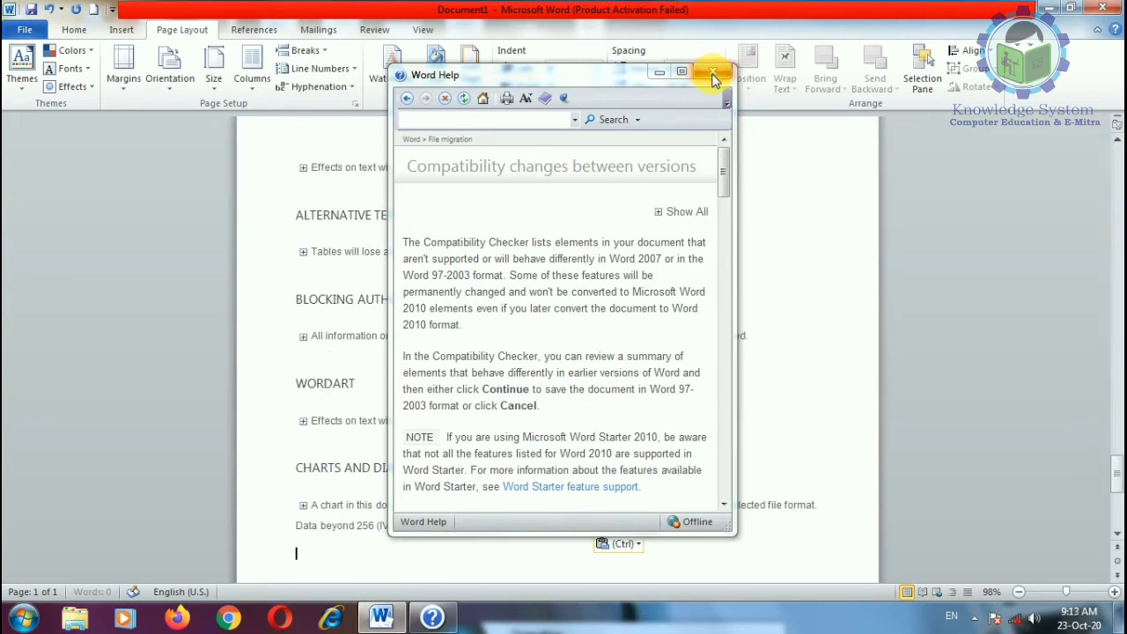
pyautogui.click(712, 78)
pyautogui.scroll(5, 1092, 378)
# Step: Delete the Feature availability heading and its comparison table
pyautogui.moveTo(1116, 435); pyautogui.dragTo(1105, 171)
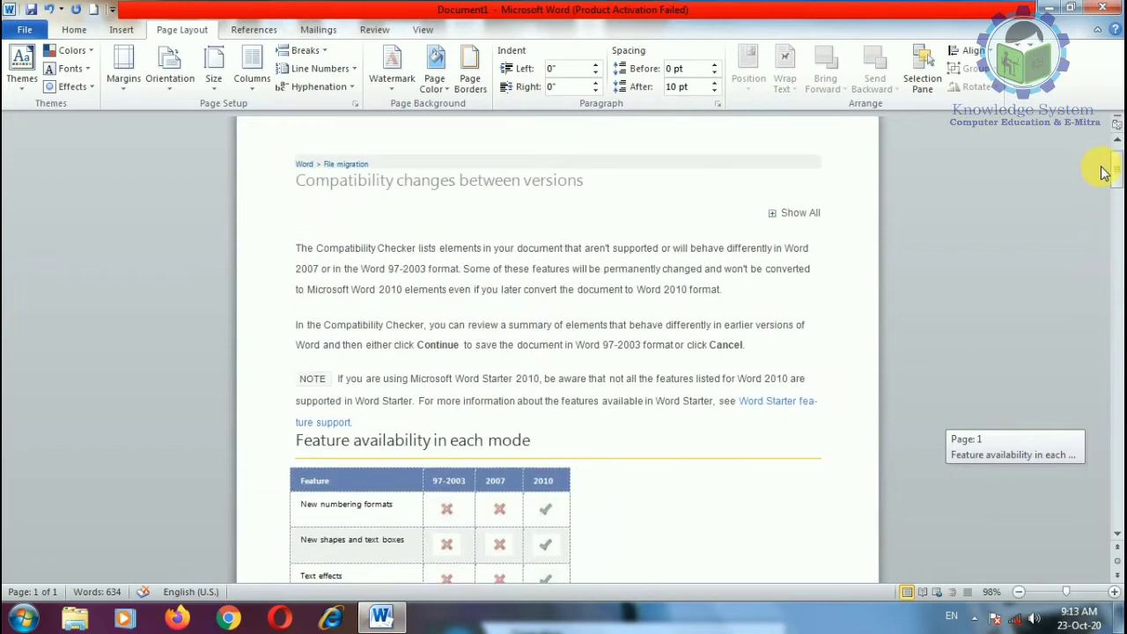
pyautogui.moveTo(370, 436); pyautogui.dragTo(657, 158)
pyautogui.press('Delete')
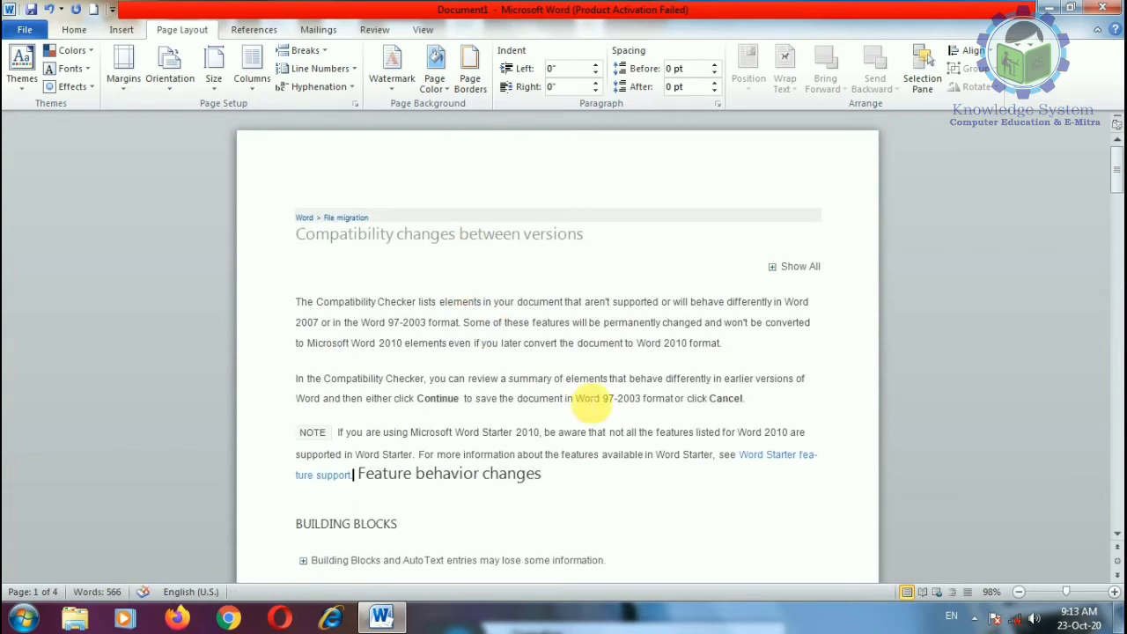
# Step: Switch hyphenation to None, then back to Automatic, and inspect the 'fea-ture' break
pyautogui.click(319, 86)
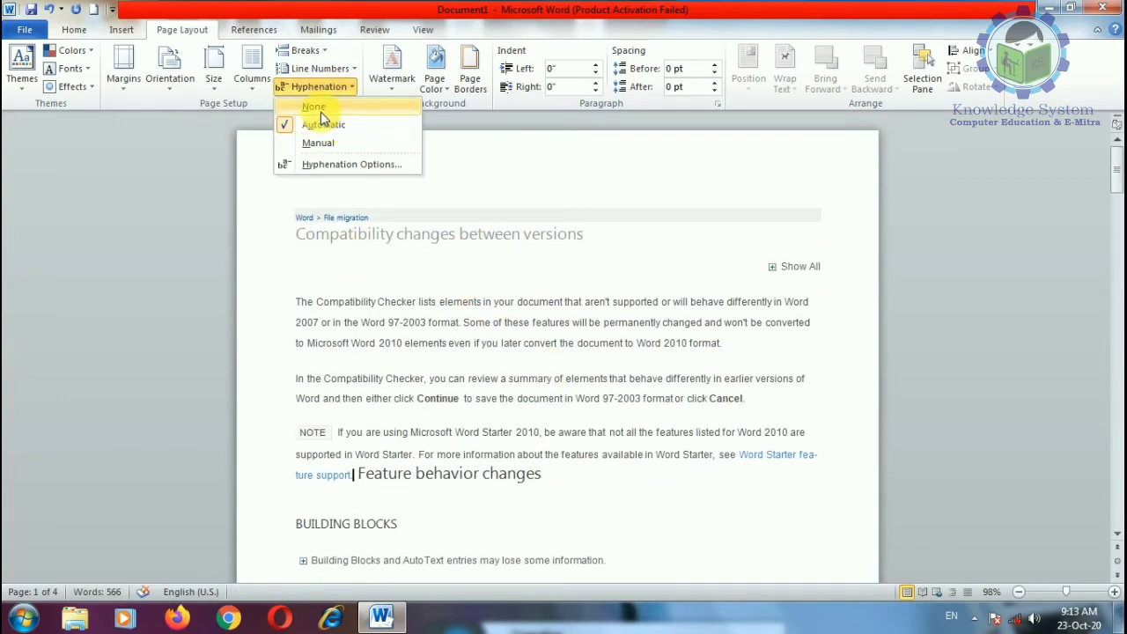
pyautogui.click(320, 109)
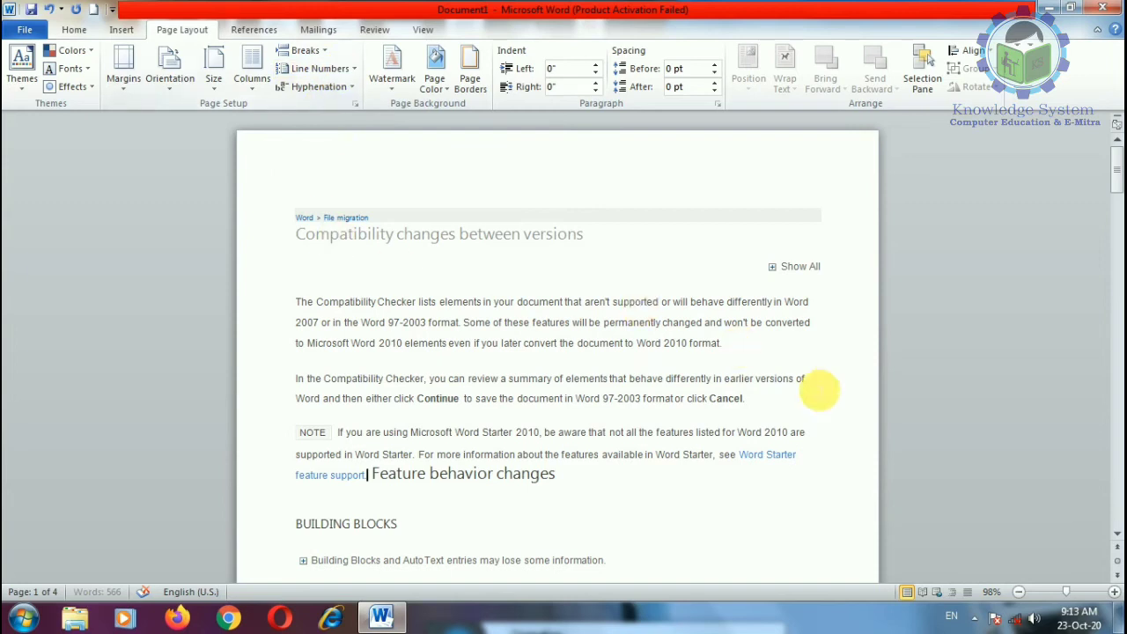
pyautogui.click(320, 88)
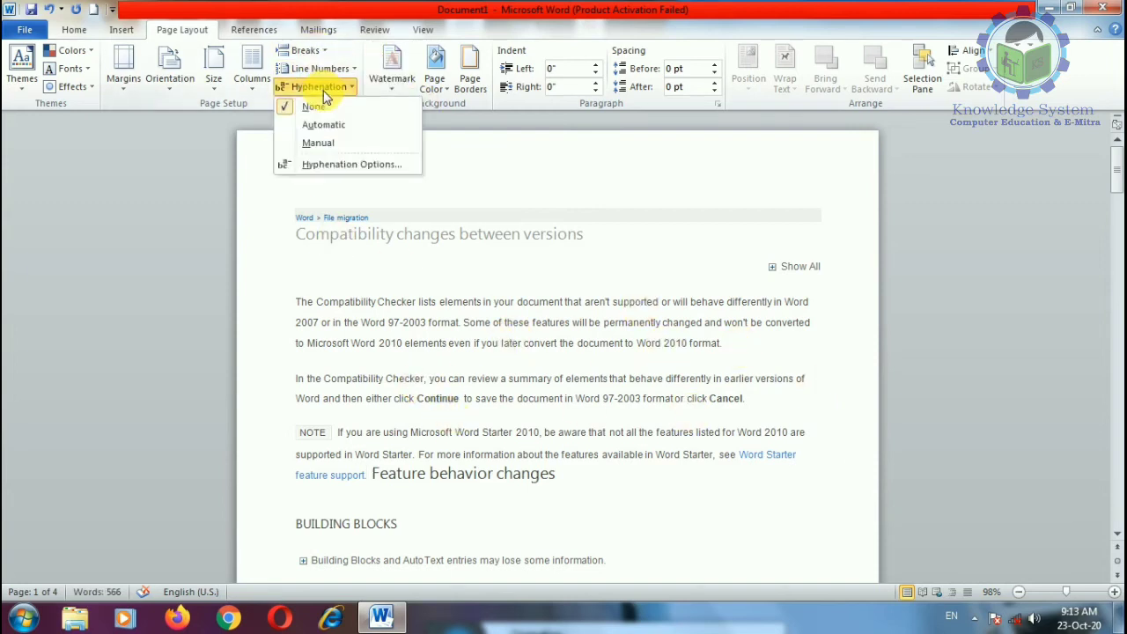
pyautogui.click(328, 124)
pyautogui.scroll(-2, 793, 482)
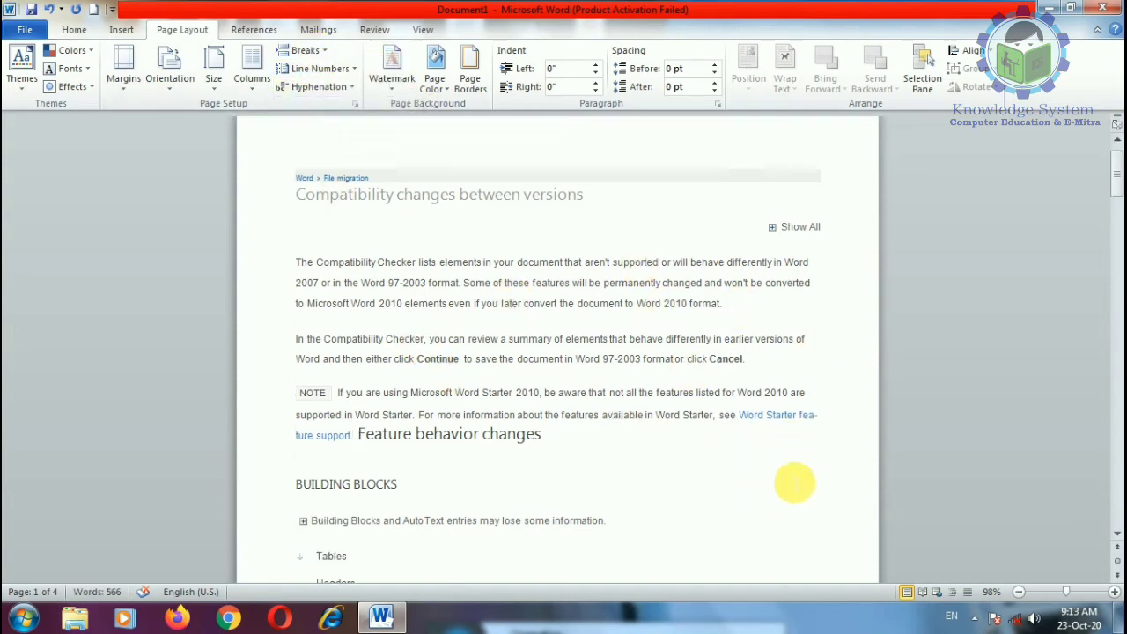
pyautogui.scroll(-1, 794, 482)
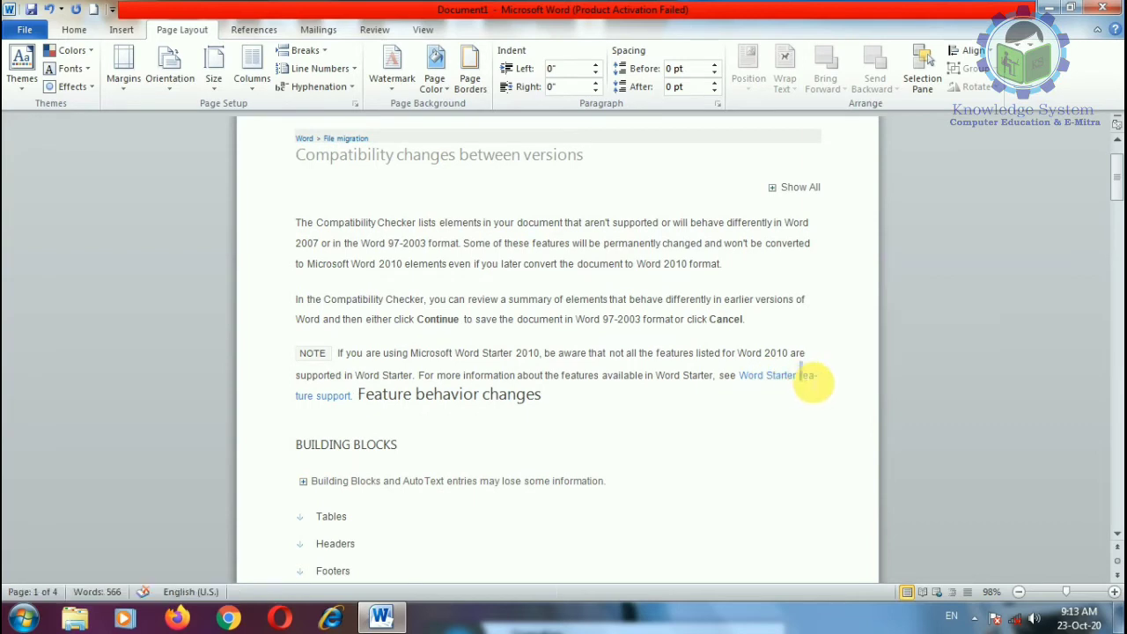
pyautogui.moveTo(813, 382); pyautogui.dragTo(845, 388)
pyautogui.moveTo(297, 399); pyautogui.dragTo(310, 400)
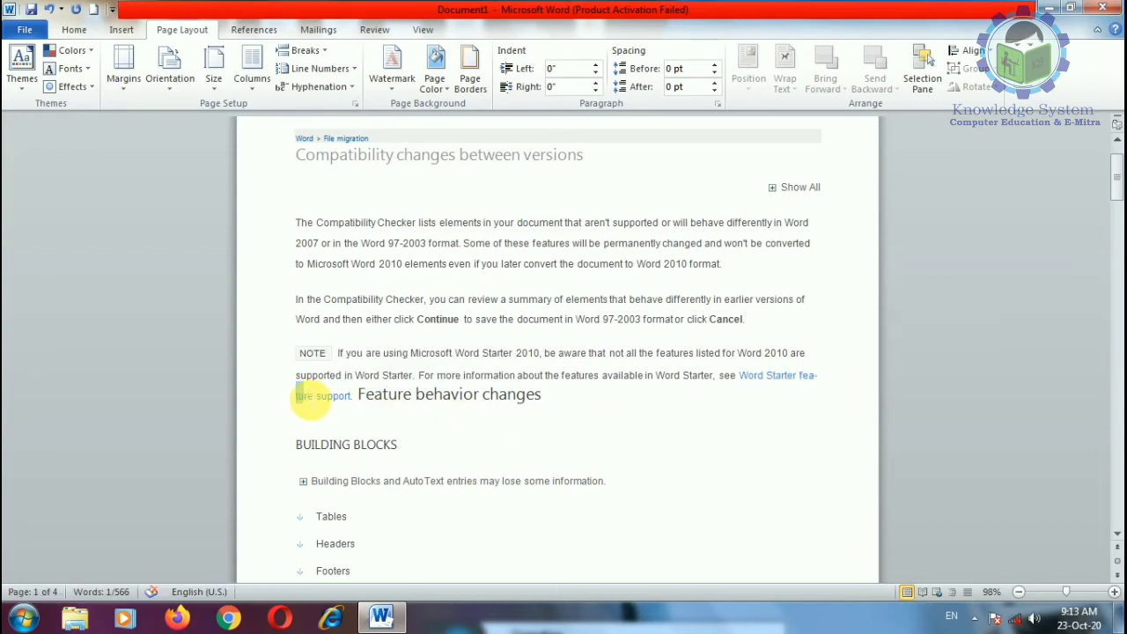
# Step: Select the article from the Compatibility changes heading downward
pyautogui.scroll(-20, 446, 443)
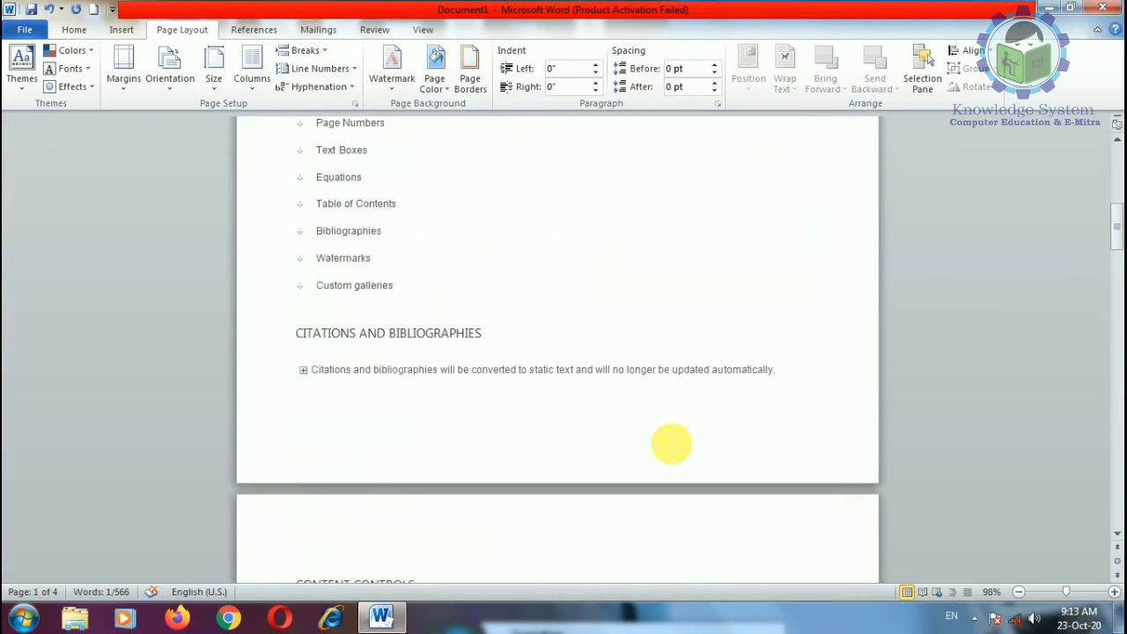
pyautogui.scroll(-20, 671, 443)
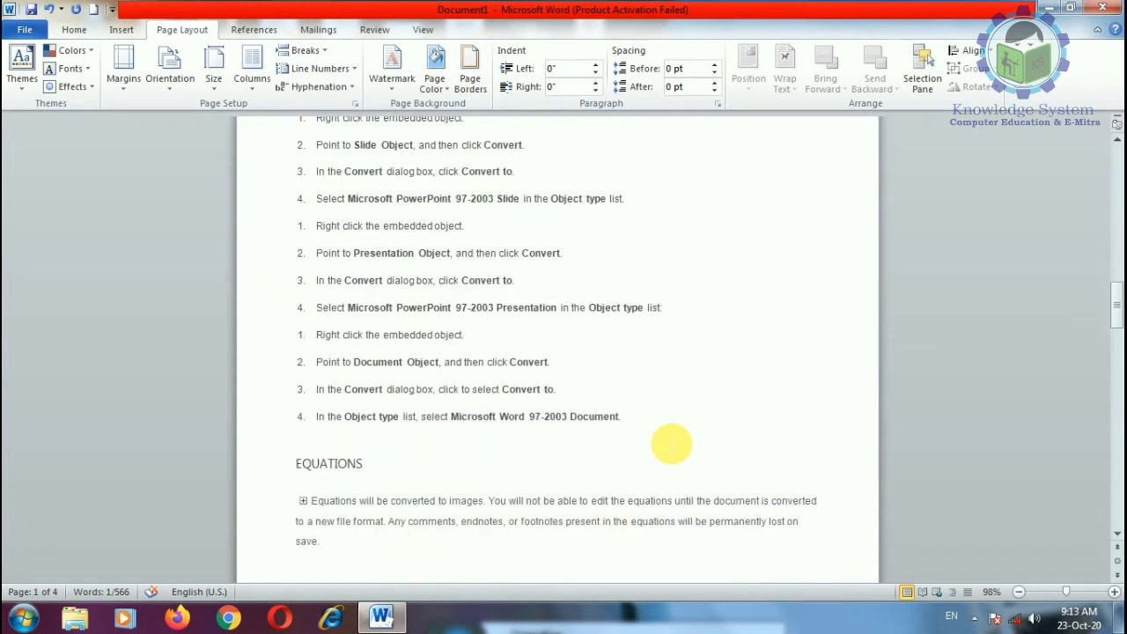
pyautogui.scroll(-17, 671, 443)
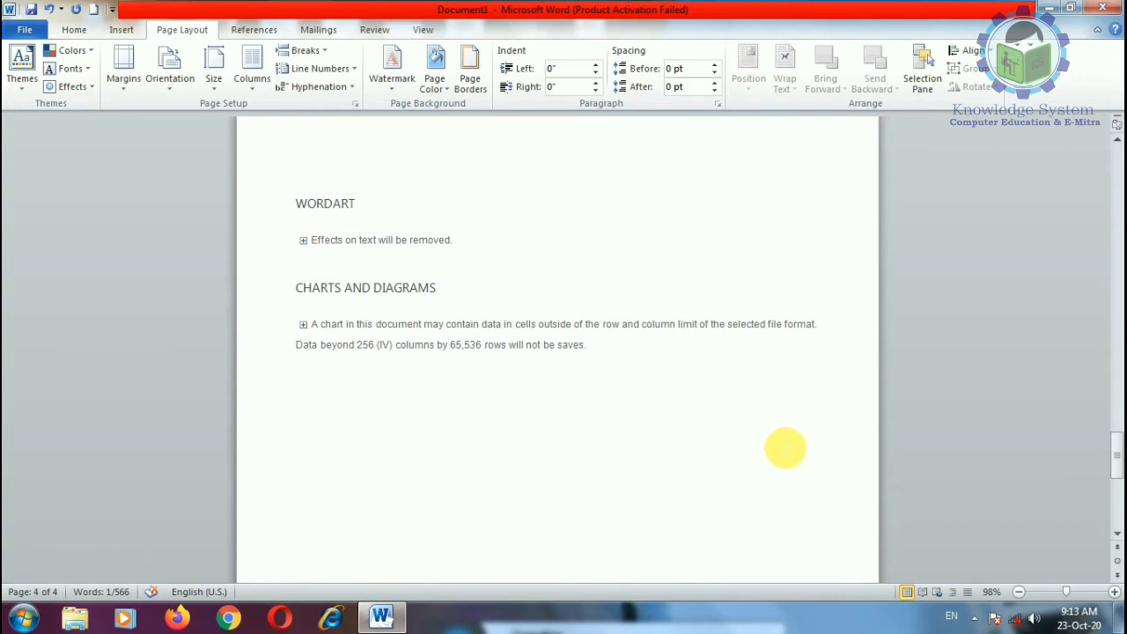
pyautogui.scroll(15, 724, 411)
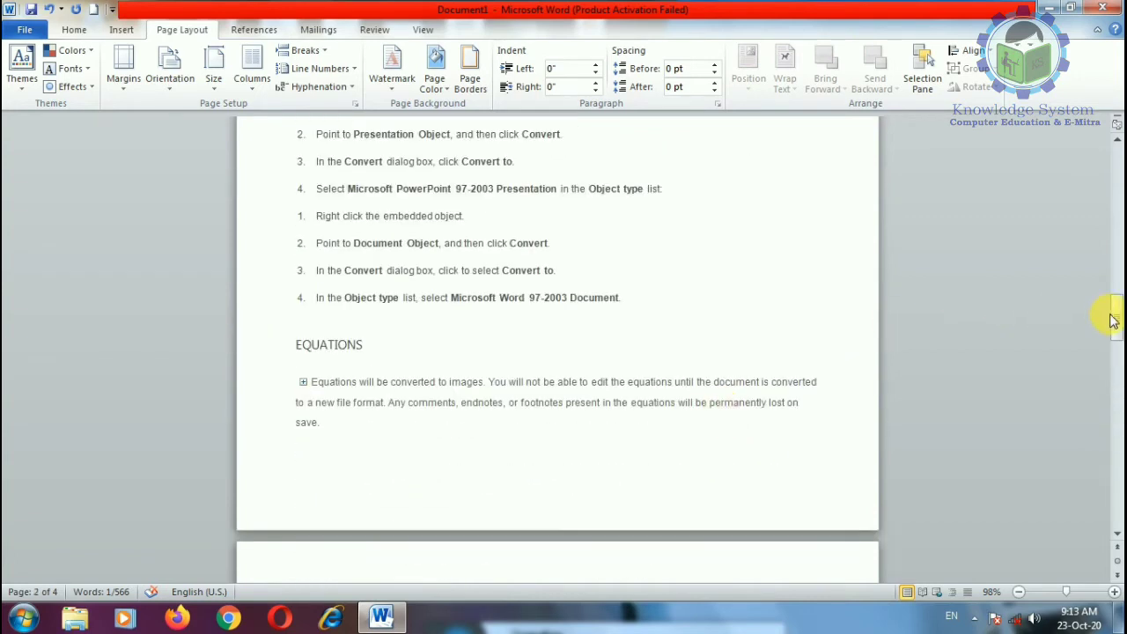
pyautogui.moveTo(1114, 314); pyautogui.dragTo(1114, 167)
pyautogui.moveTo(301, 225); pyautogui.dragTo(808, 627)
# Step: Clear the document and open the Help article 'Accessibility features in Word'
pyautogui.hotkey('ctrl', 'a')
pyautogui.press('Delete')
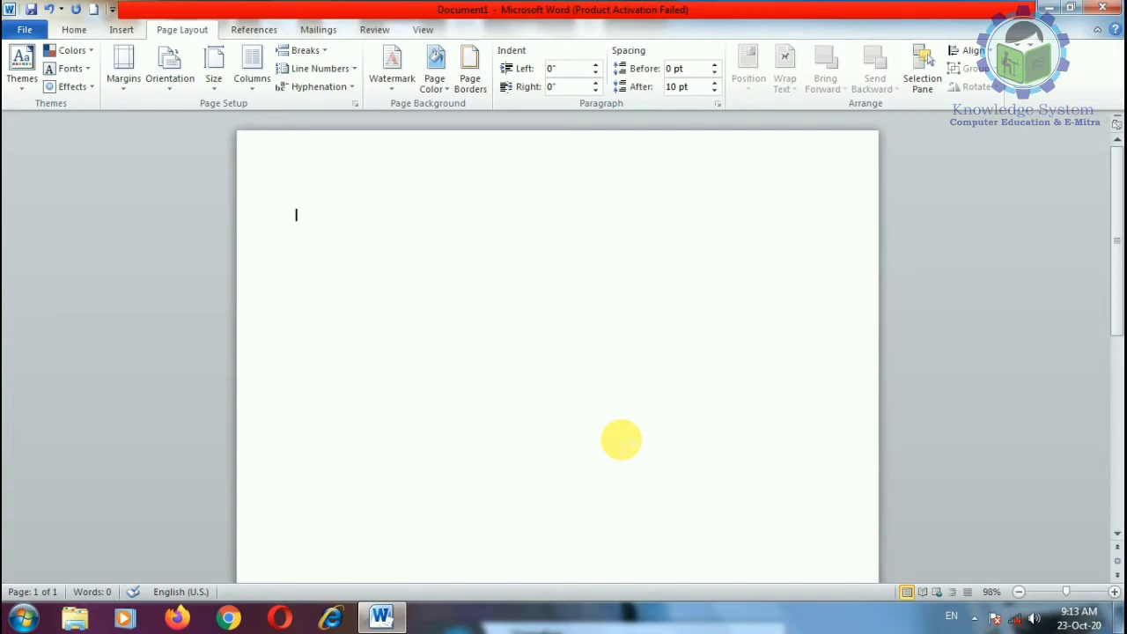
pyautogui.press('F1')
pyautogui.click(455, 214)
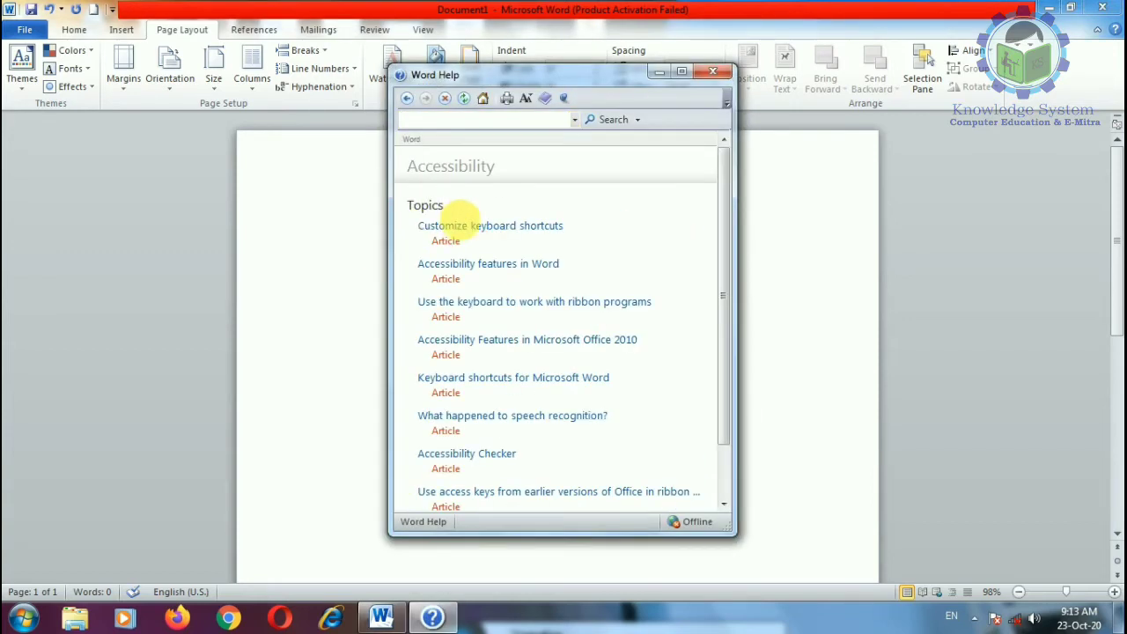
pyautogui.click(450, 264)
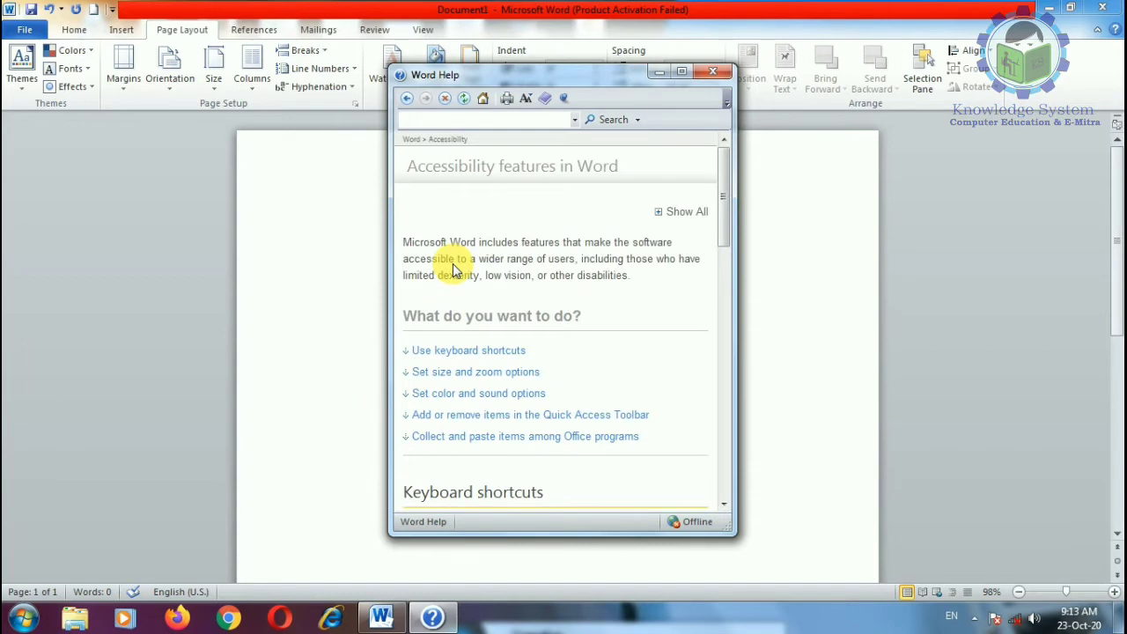
# Step: Paste the article's text into the empty document and close Help
pyautogui.hotkey('ctrl', 'a')
pyautogui.click(320, 253)
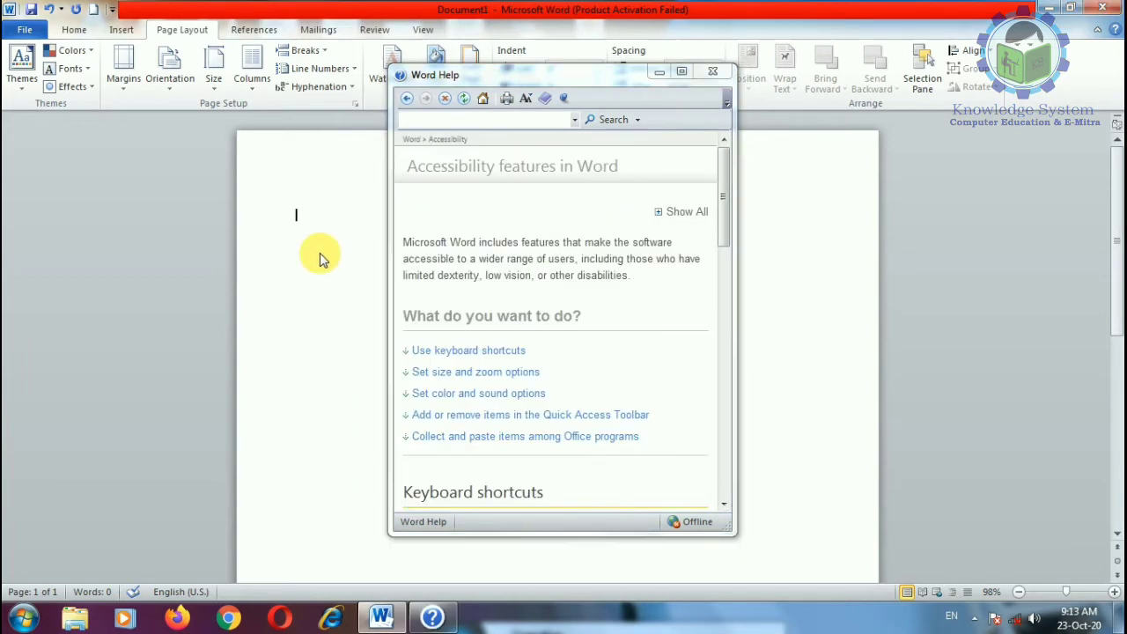
pyautogui.hotkey('ctrl', 'v')
pyautogui.click(718, 73)
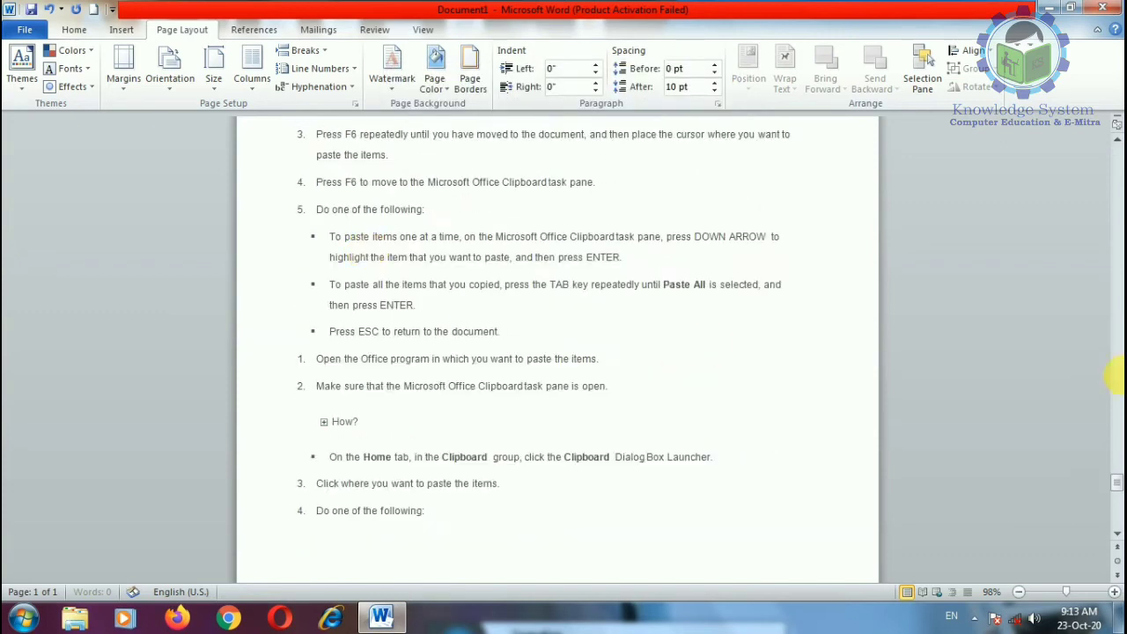
# Step: Turn hyphenation off, then set it back to Automatic
pyautogui.moveTo(1116, 475); pyautogui.dragTo(1106, 208)
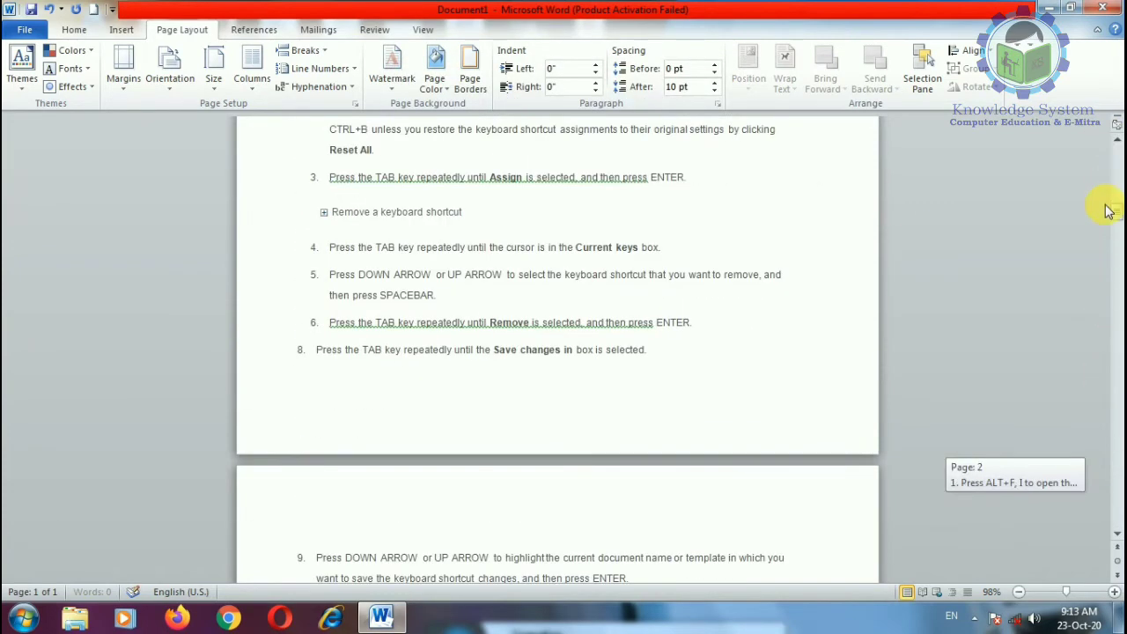
pyautogui.click(316, 86)
pyautogui.click(315, 107)
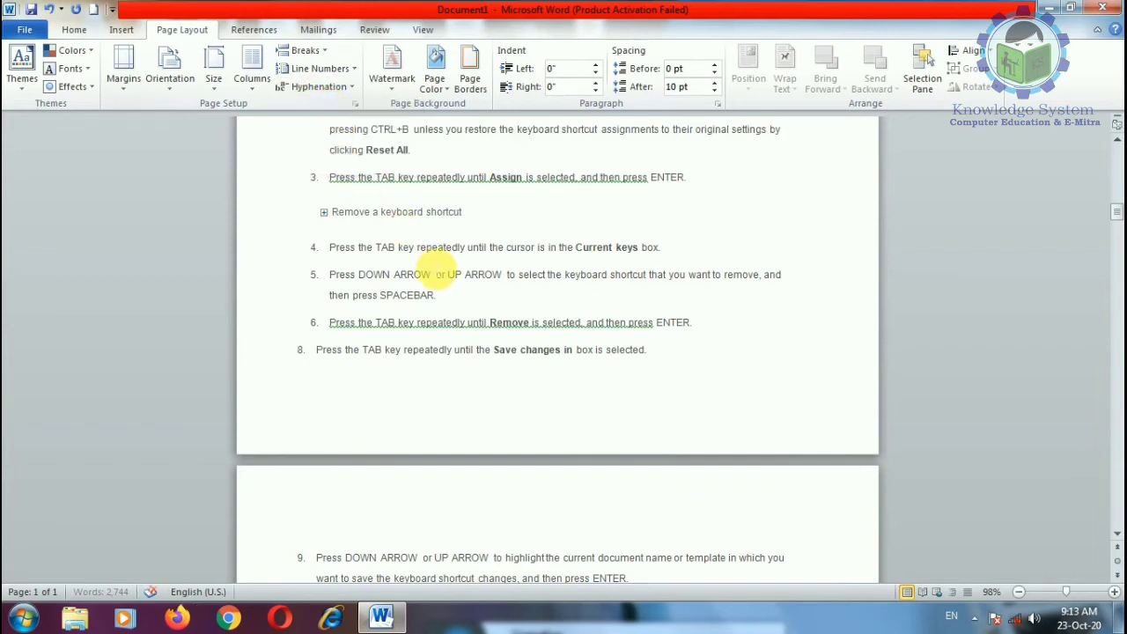
pyautogui.scroll(3, 529, 290)
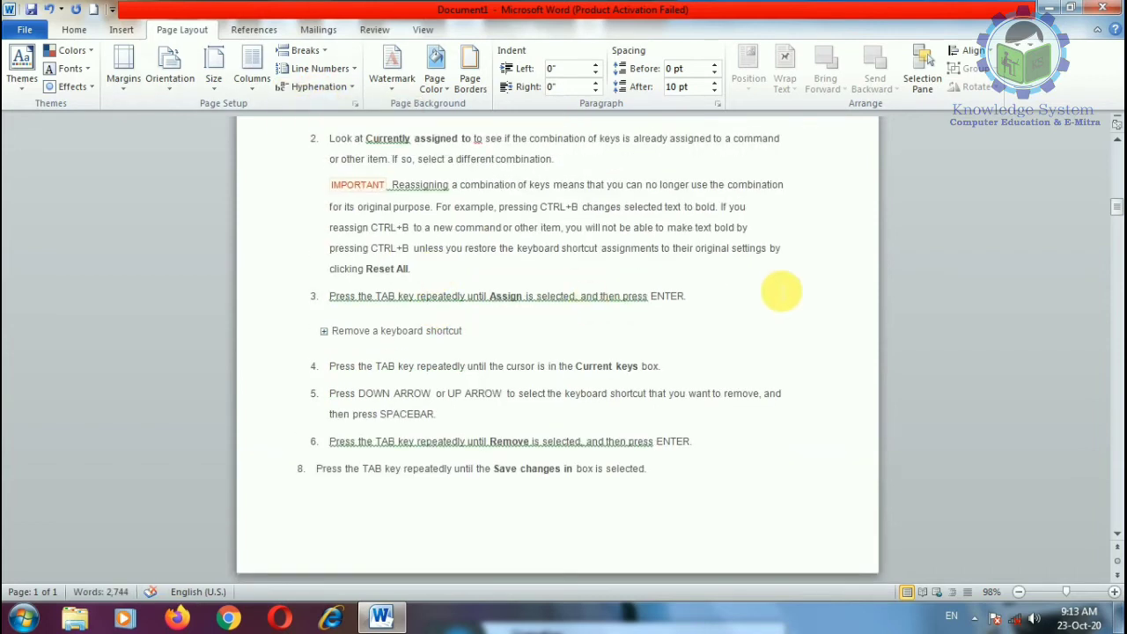
pyautogui.click(315, 86)
pyautogui.click(324, 124)
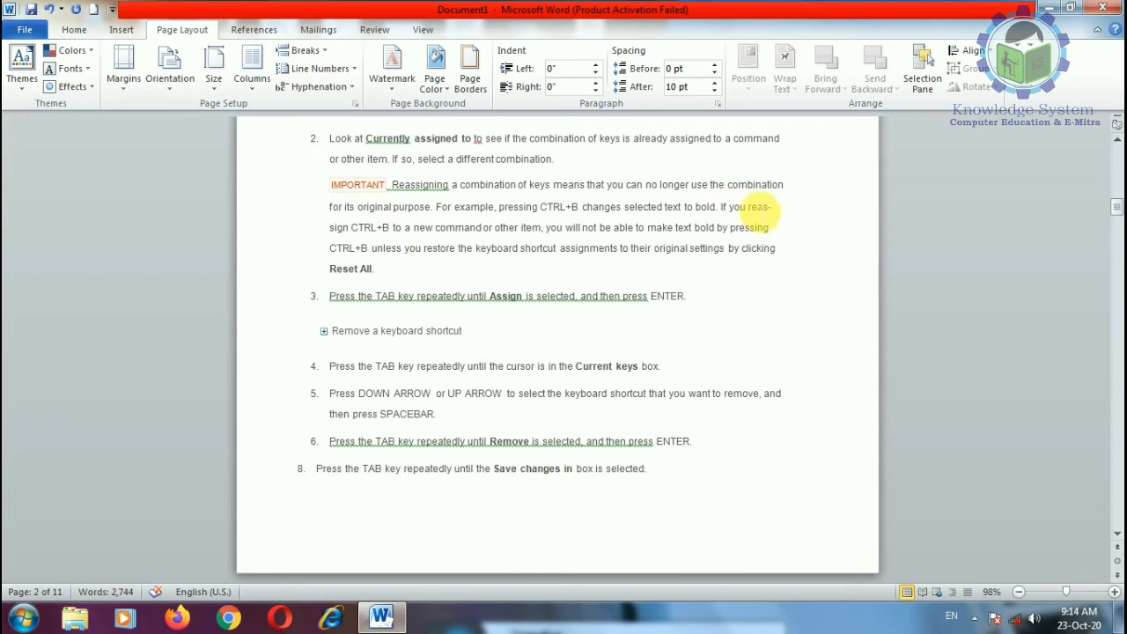
# Step: Select the hyphenated 'reas-sign' and then the 'key-board' word in step 4
pyautogui.moveTo(748, 207); pyautogui.dragTo(349, 227)
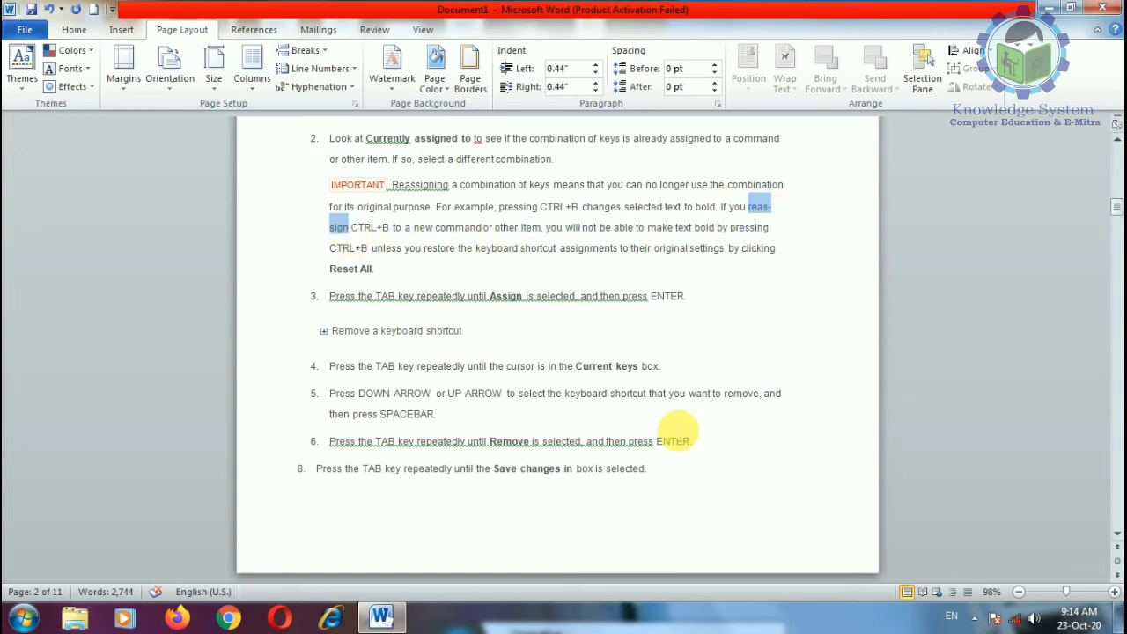
pyautogui.scroll(-5, 705, 449)
pyautogui.scroll(-7, 742, 471)
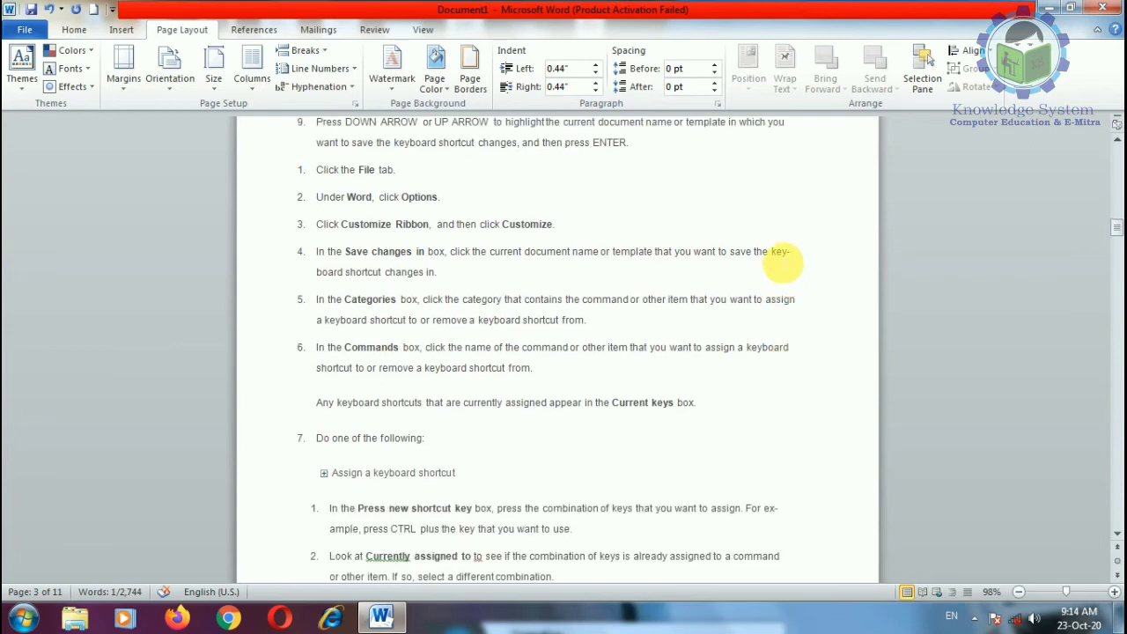
pyautogui.moveTo(776, 255); pyautogui.dragTo(345, 273)
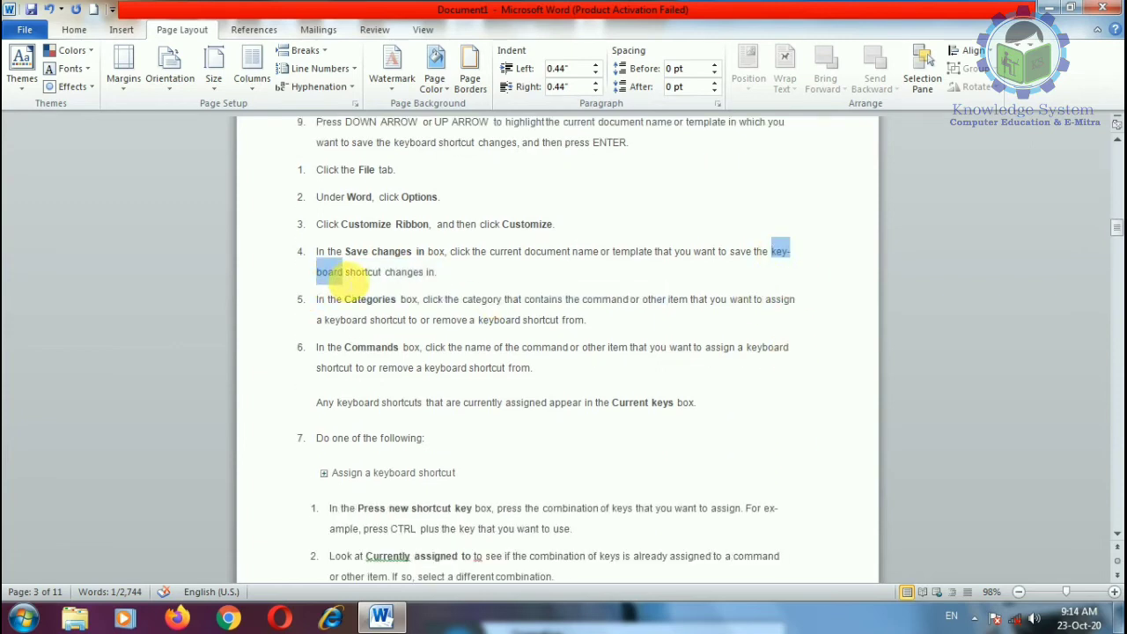
# Step: Hyphenate 'key-board' manually and accept the suggested break
pyautogui.click(347, 88)
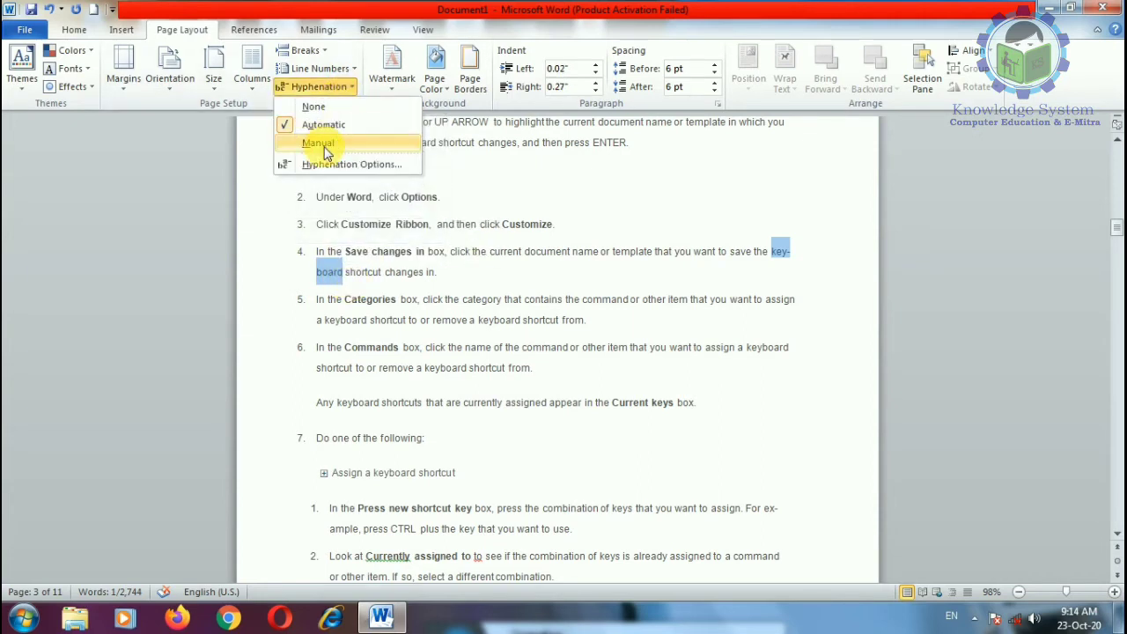
pyautogui.click(321, 144)
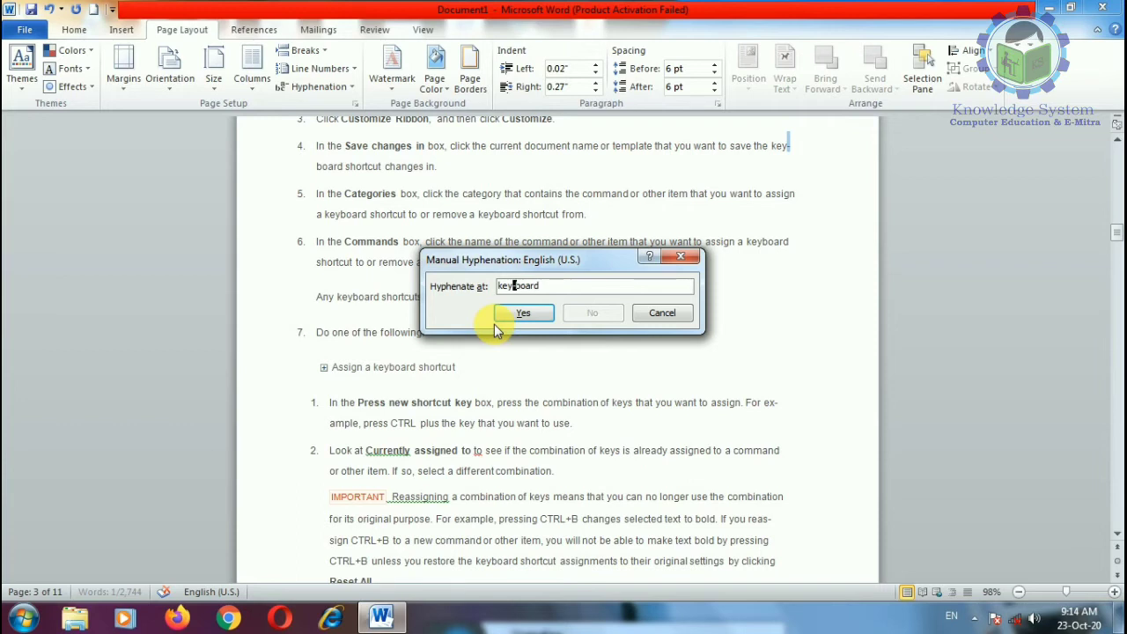
pyautogui.click(521, 316)
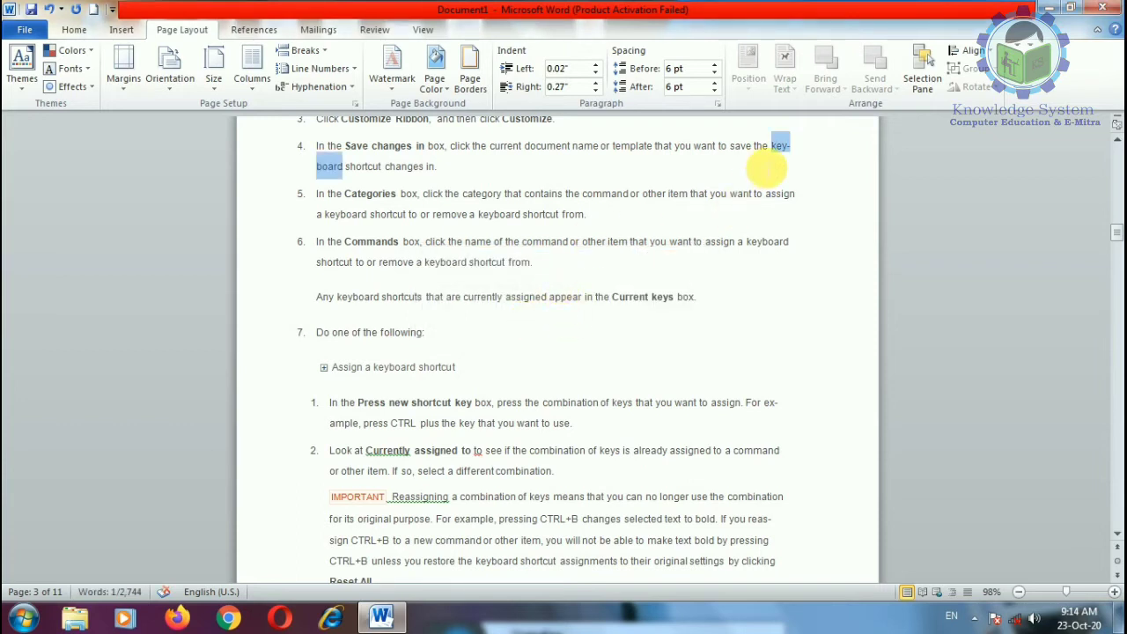
# Step: Widen the hyphenation zone from 0.3" to 0.4" and accept the key-board break
pyautogui.click(318, 86)
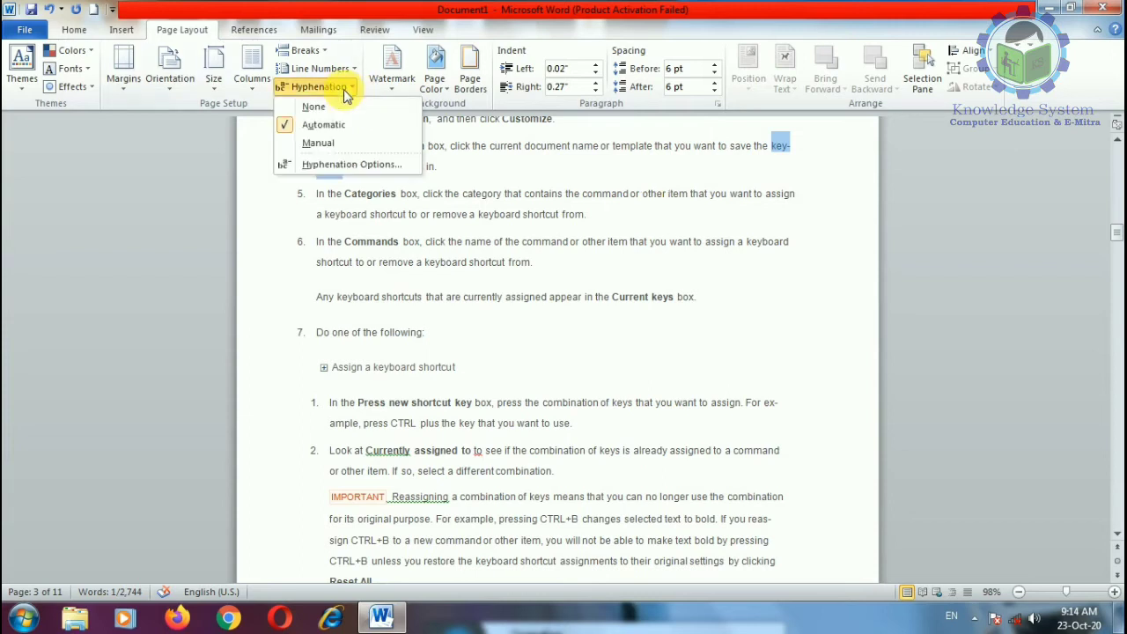
pyautogui.click(339, 166)
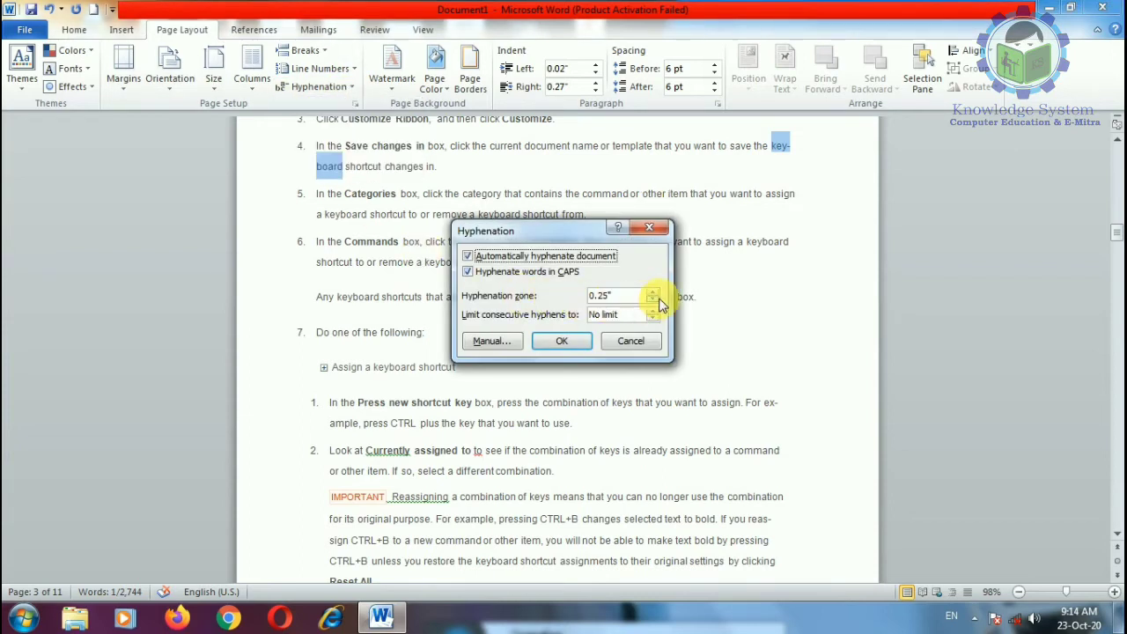
pyautogui.click(654, 293)
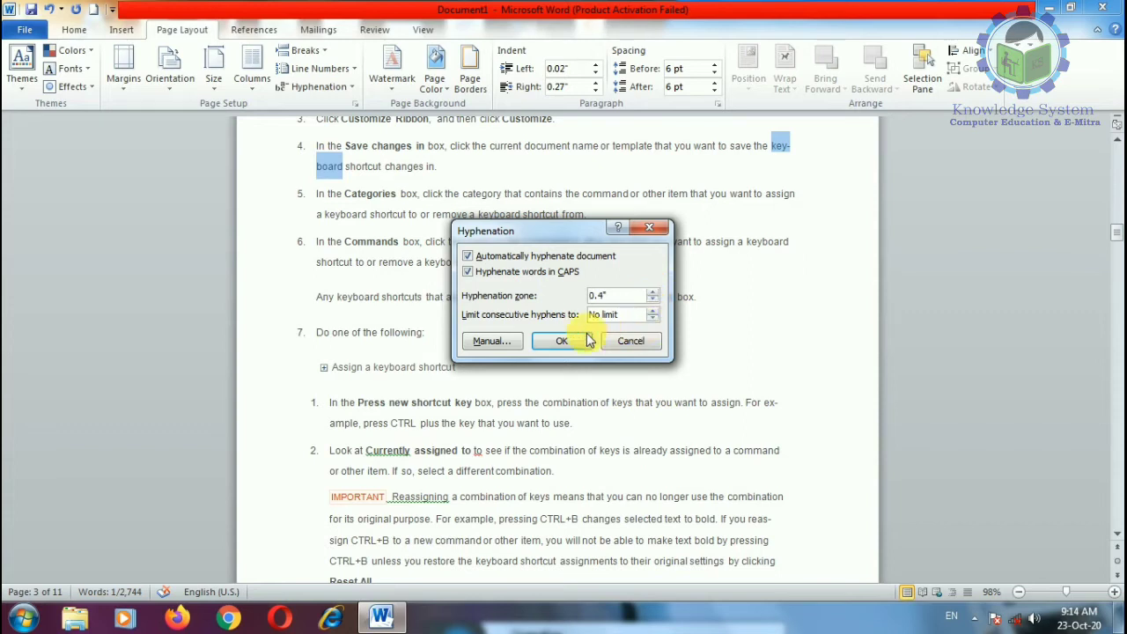
pyautogui.click(491, 340)
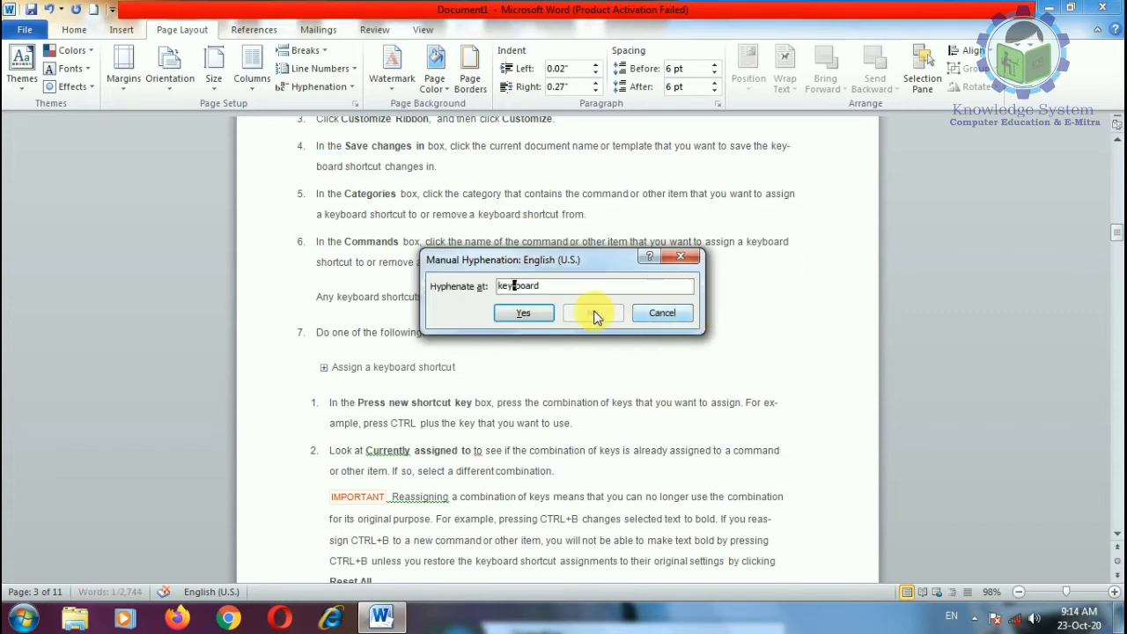
pyautogui.click(526, 313)
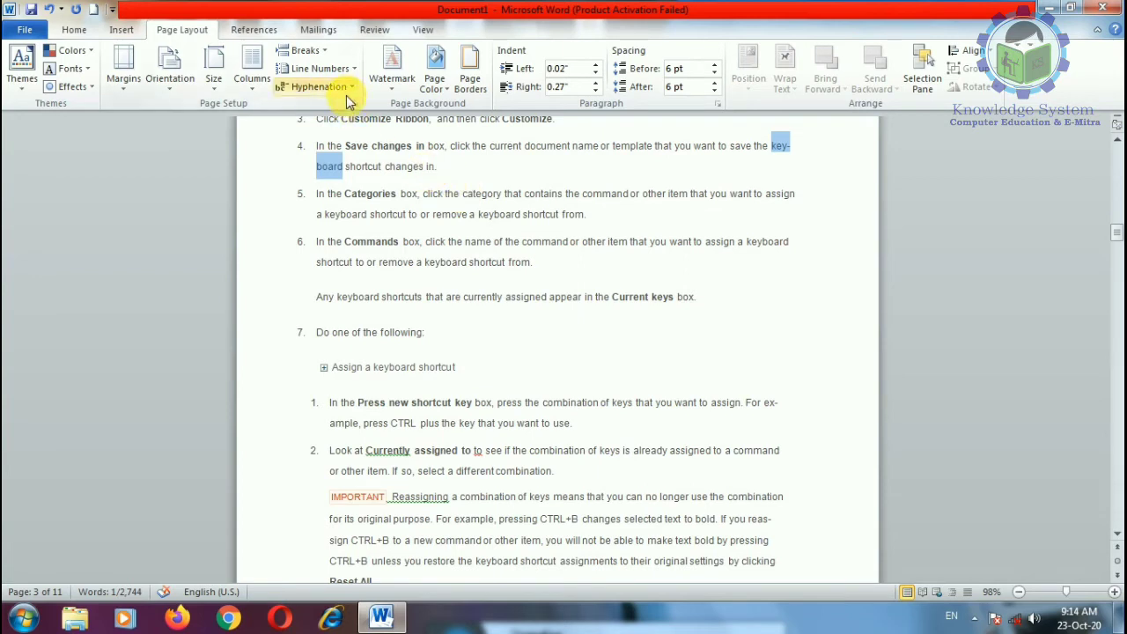
pyautogui.click(724, 388)
pyautogui.scroll(16, 568, 375)
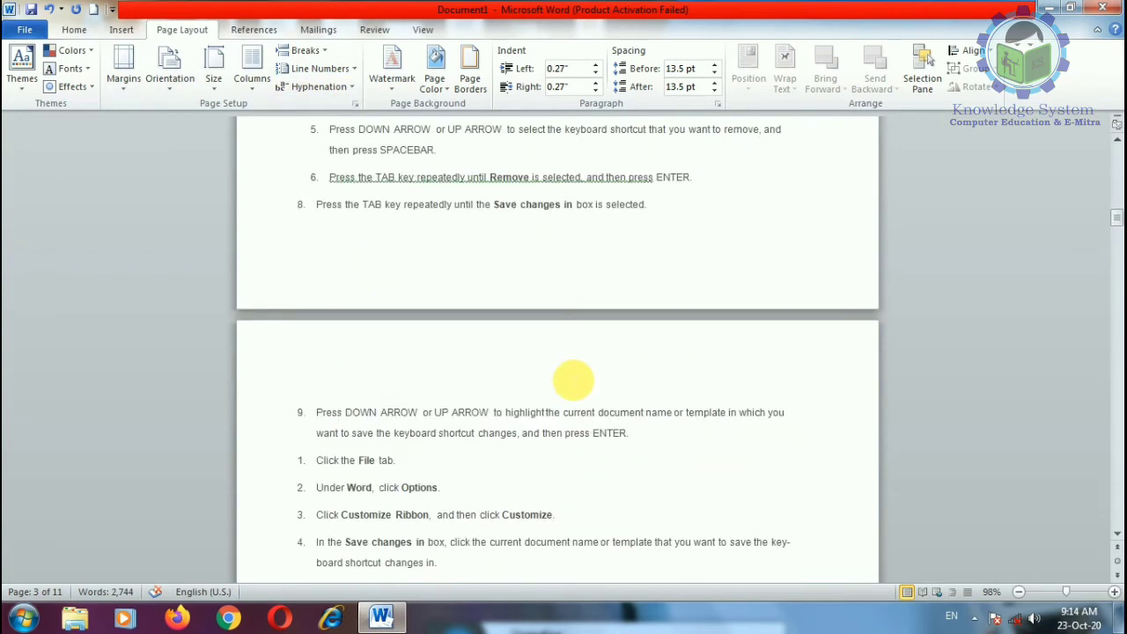
# Step: Delete the opening block from the Word > Accessibility breadcrumb through 'What do you want to do?'
pyautogui.moveTo(1113, 204); pyautogui.dragTo(1114, 154)
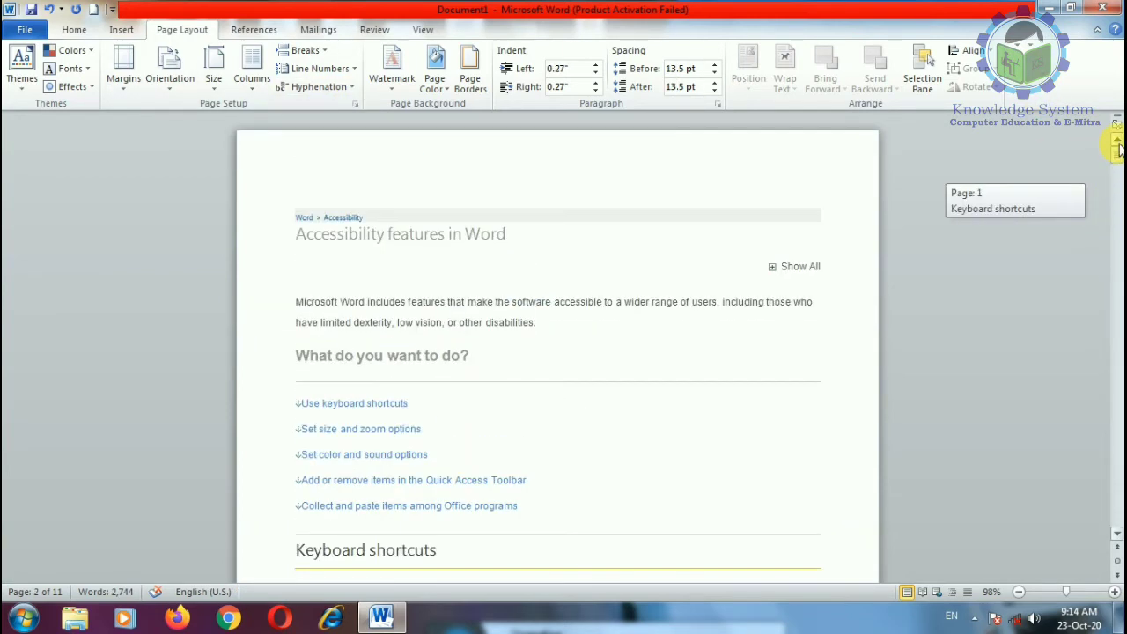
pyautogui.click(356, 294)
pyautogui.click(302, 282)
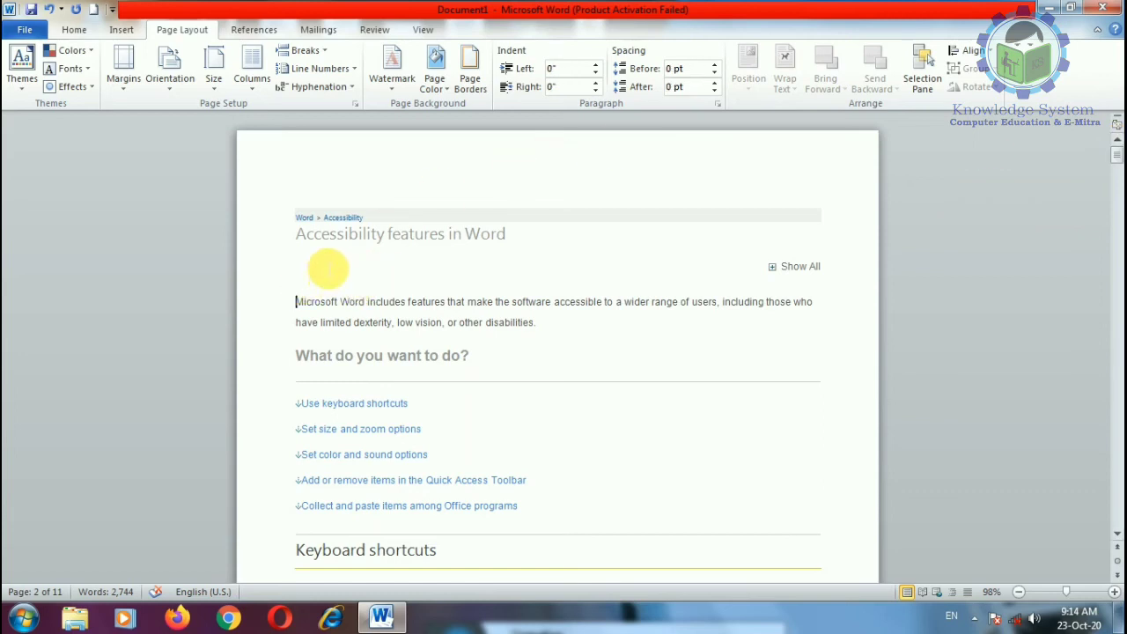
pyautogui.moveTo(296, 225); pyautogui.dragTo(526, 343)
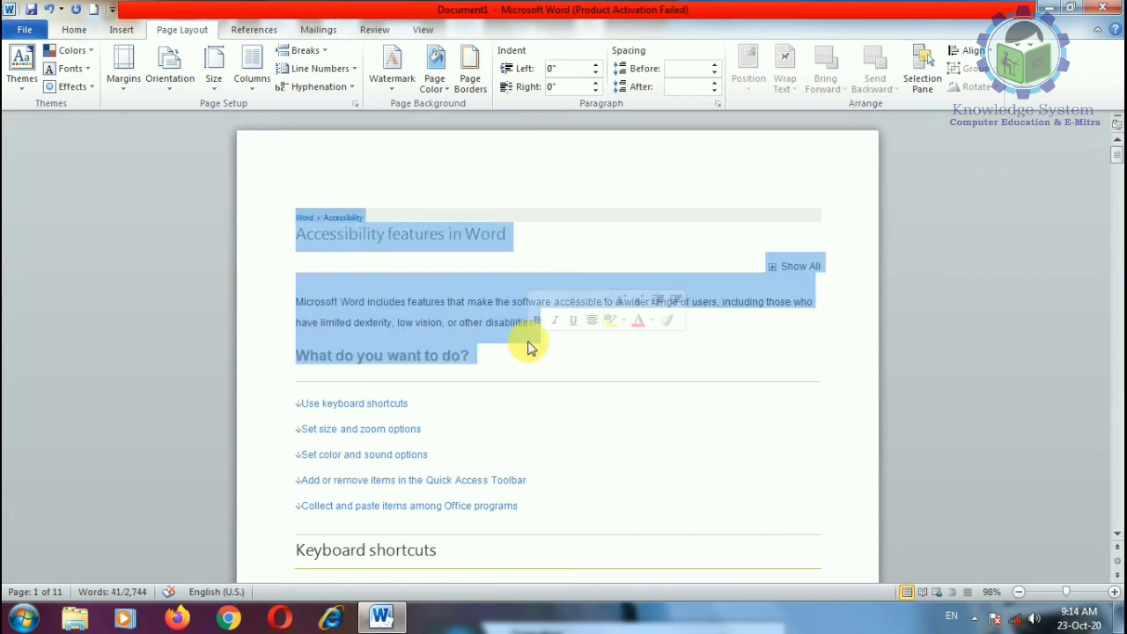
pyautogui.press('Delete')
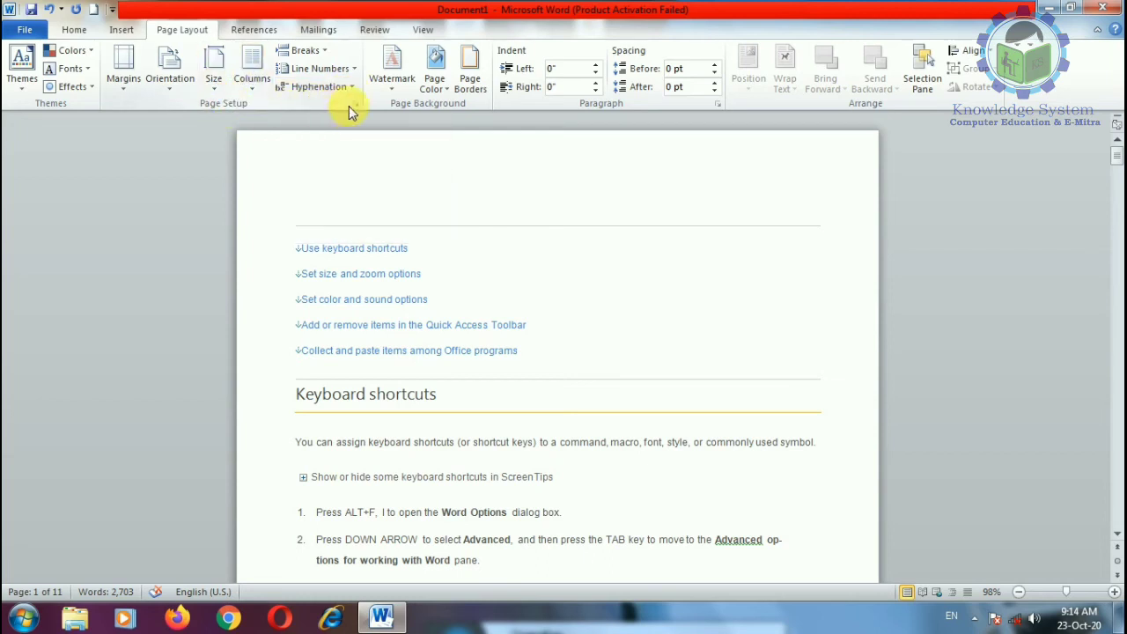
# Step: Review the Page Setup Paper and Layout settings and close without changes
pyautogui.click(352, 104)
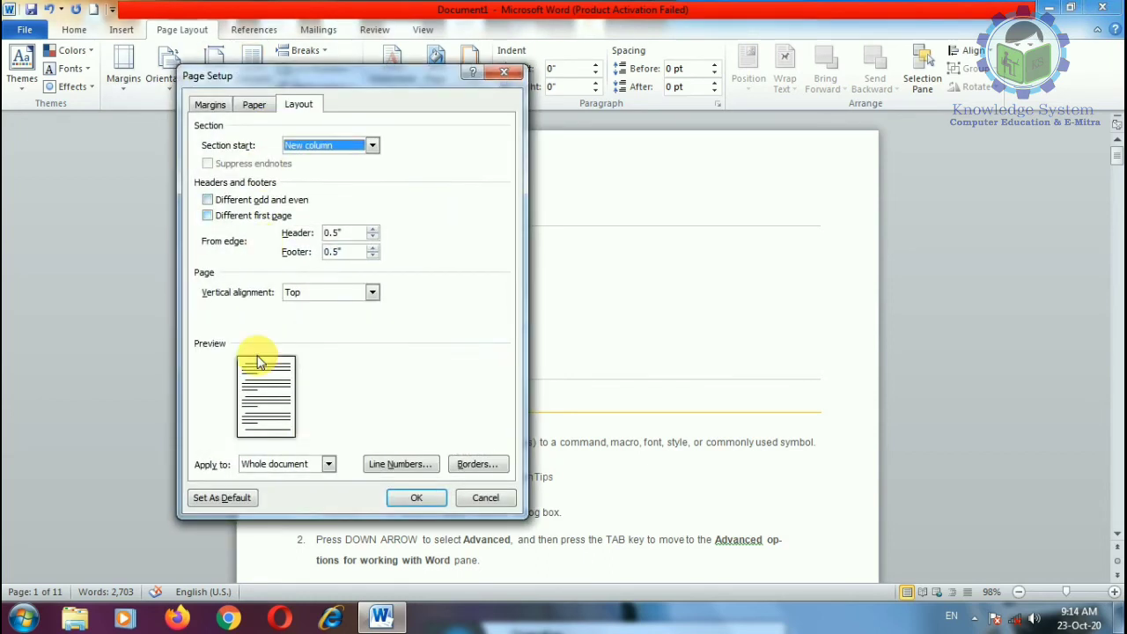
pyautogui.click(253, 105)
pyautogui.click(298, 103)
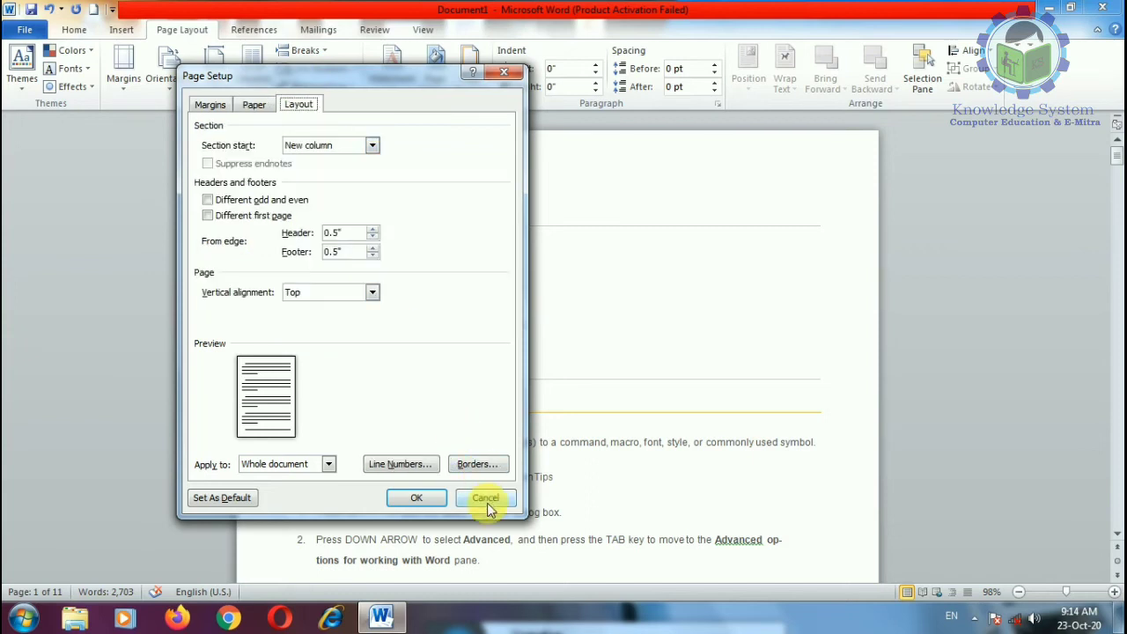
pyautogui.click(489, 506)
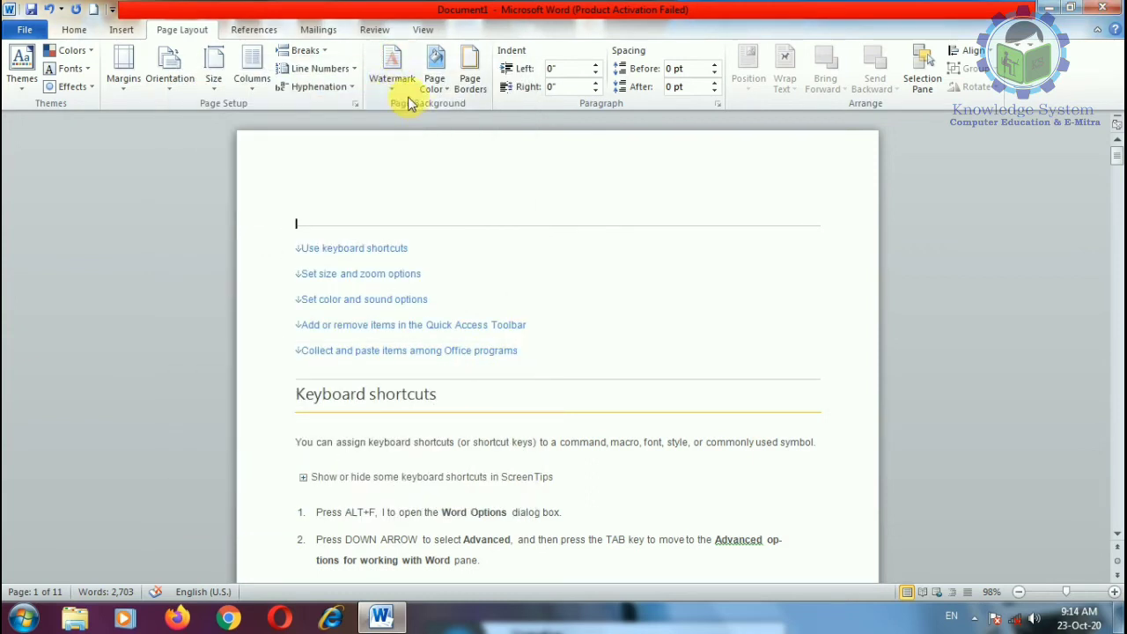
# Step: Apply the DO NOT COPY 1 watermark from the Watermark gallery
pyautogui.click(403, 89)
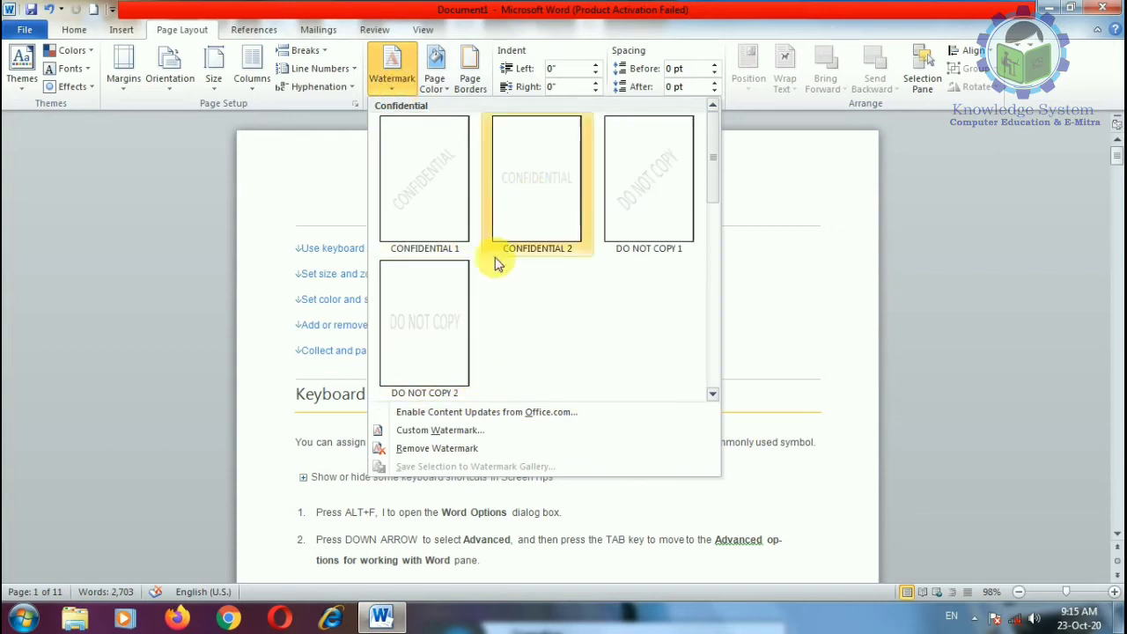
pyautogui.click(666, 184)
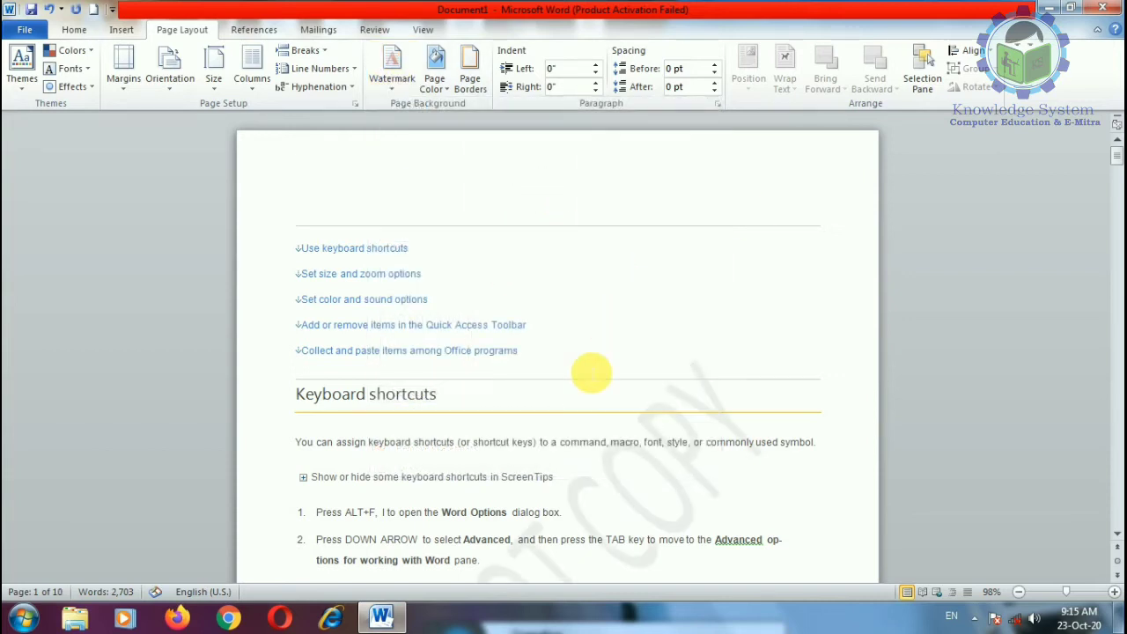
pyautogui.scroll(-5, 591, 372)
pyautogui.scroll(2, 587, 408)
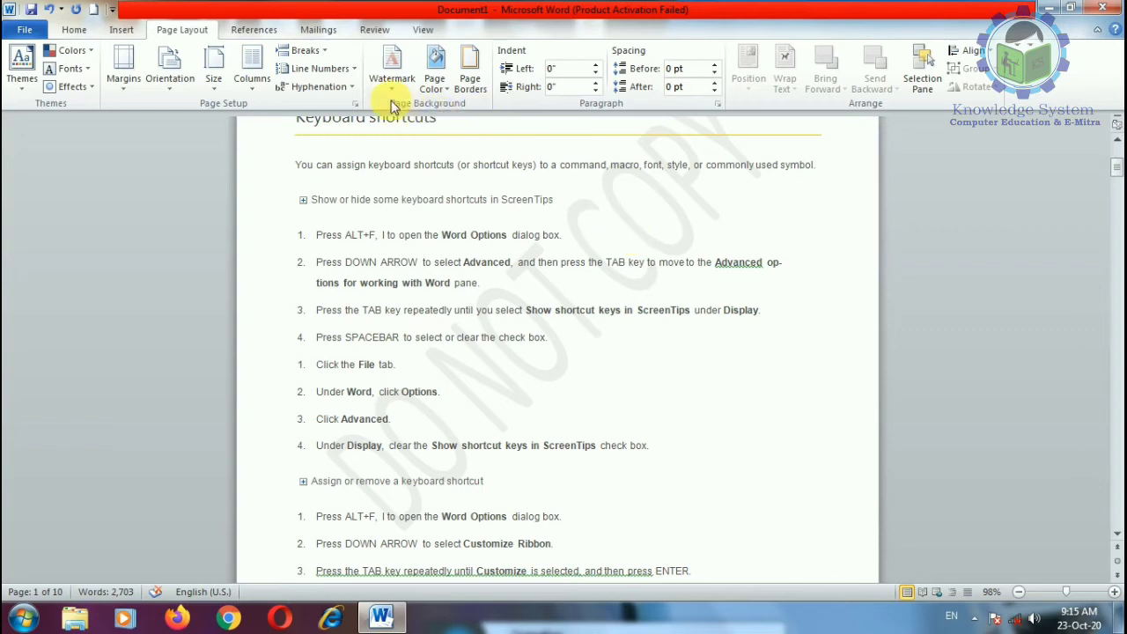
# Step: Create a custom text watermark 'Knowledge System' in red Calibri and apply it
pyautogui.click(392, 64)
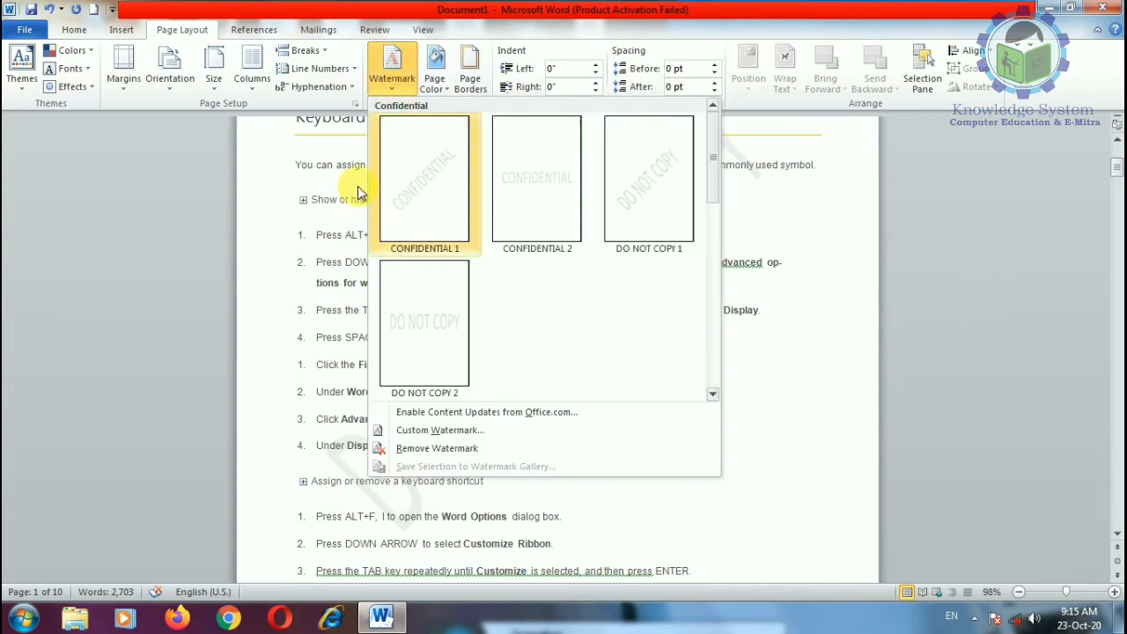
pyautogui.click(480, 431)
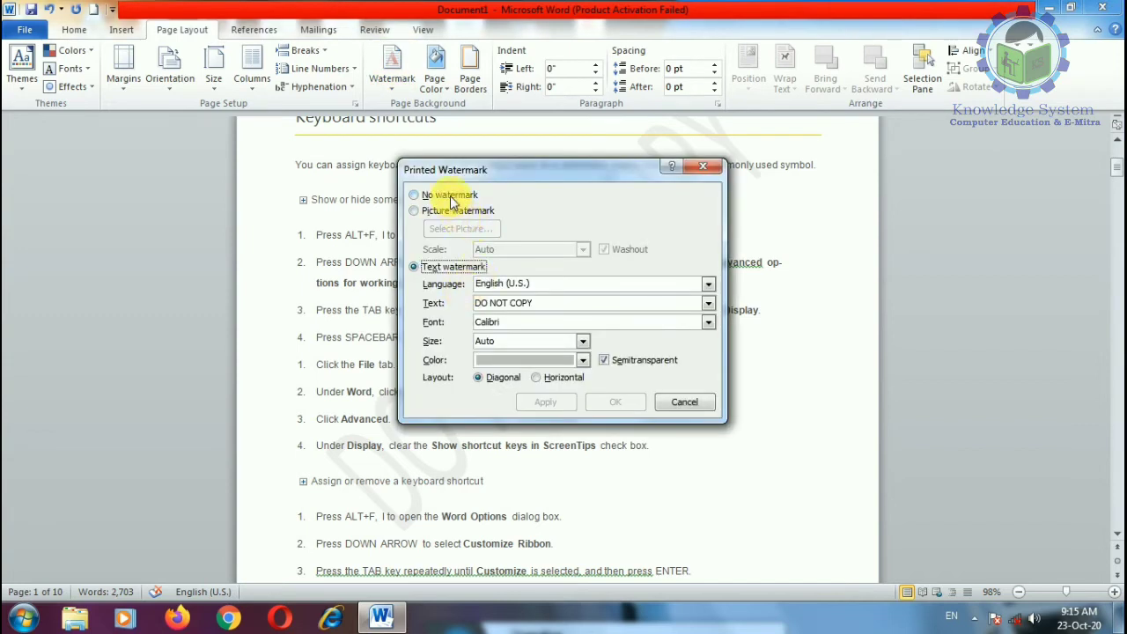
pyautogui.moveTo(557, 302); pyautogui.dragTo(426, 326)
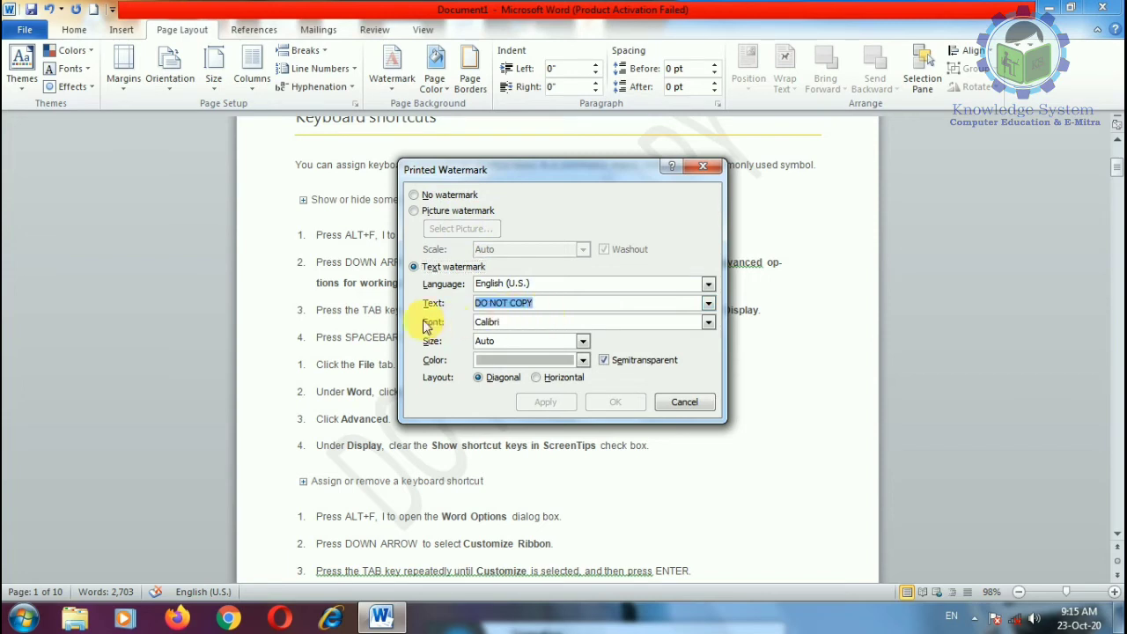
pyautogui.write('Knowledge System')
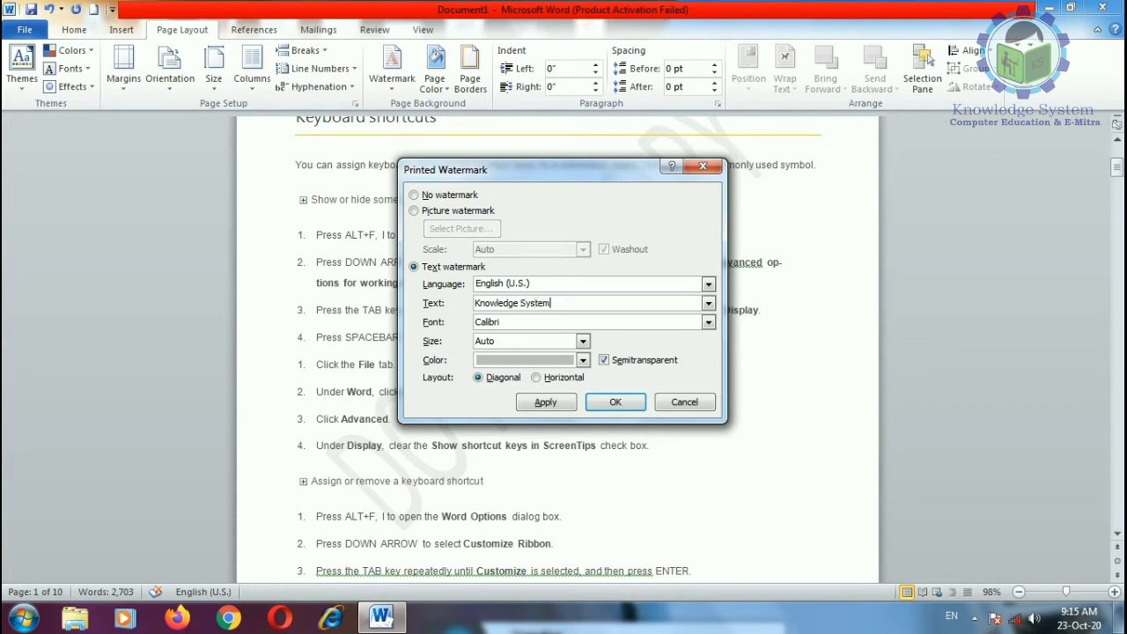
pyautogui.click(582, 360)
pyautogui.click(496, 498)
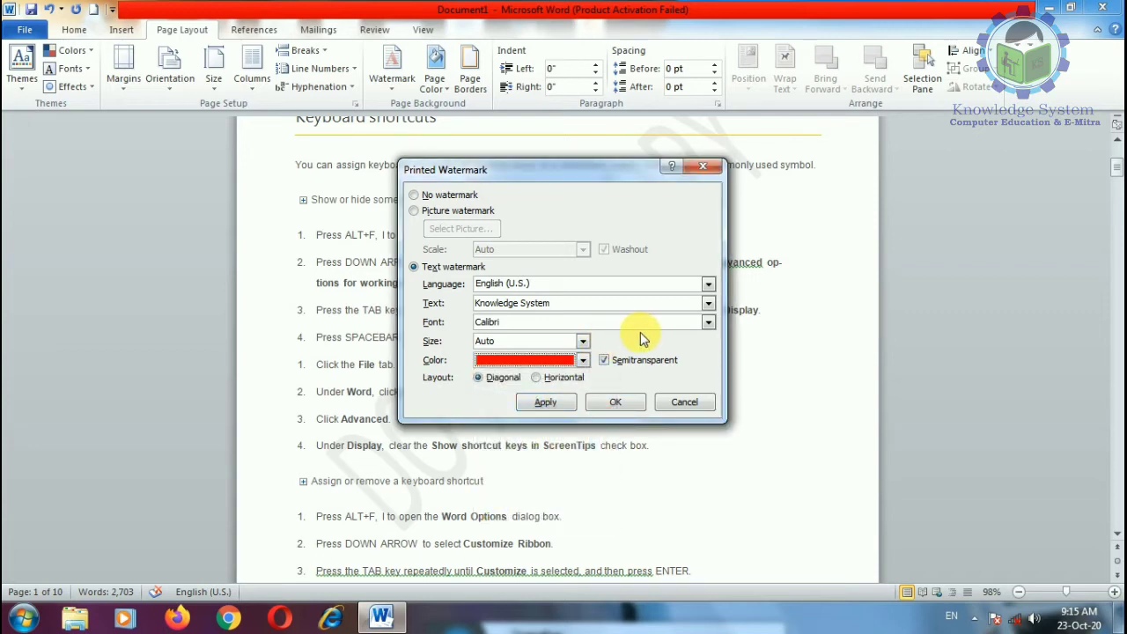
pyautogui.click(708, 325)
pyautogui.click(520, 330)
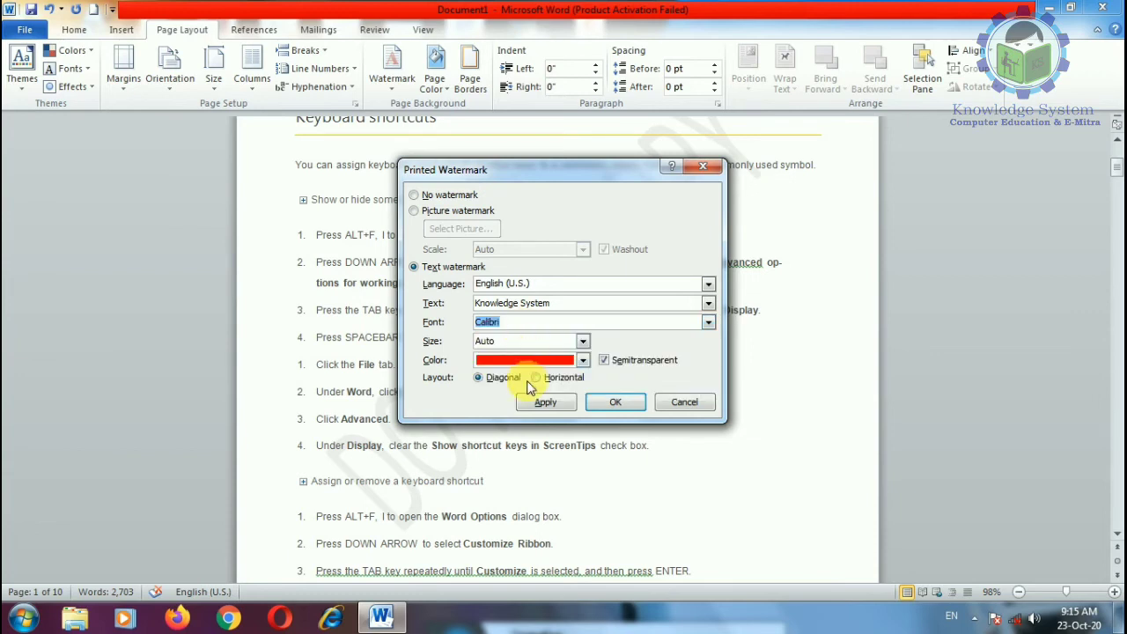
pyautogui.click(545, 402)
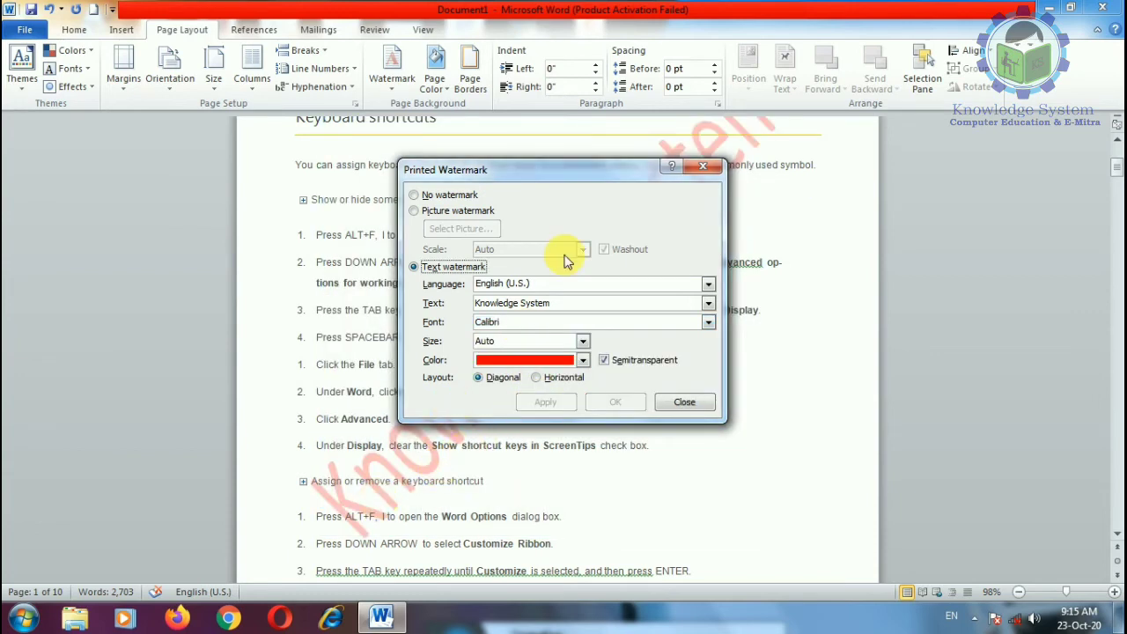
# Step: Turn off semitransparency and apply the solid red watermark
pyautogui.moveTo(567, 169); pyautogui.dragTo(941, 206)
pyautogui.moveTo(845, 201); pyautogui.dragTo(577, 196)
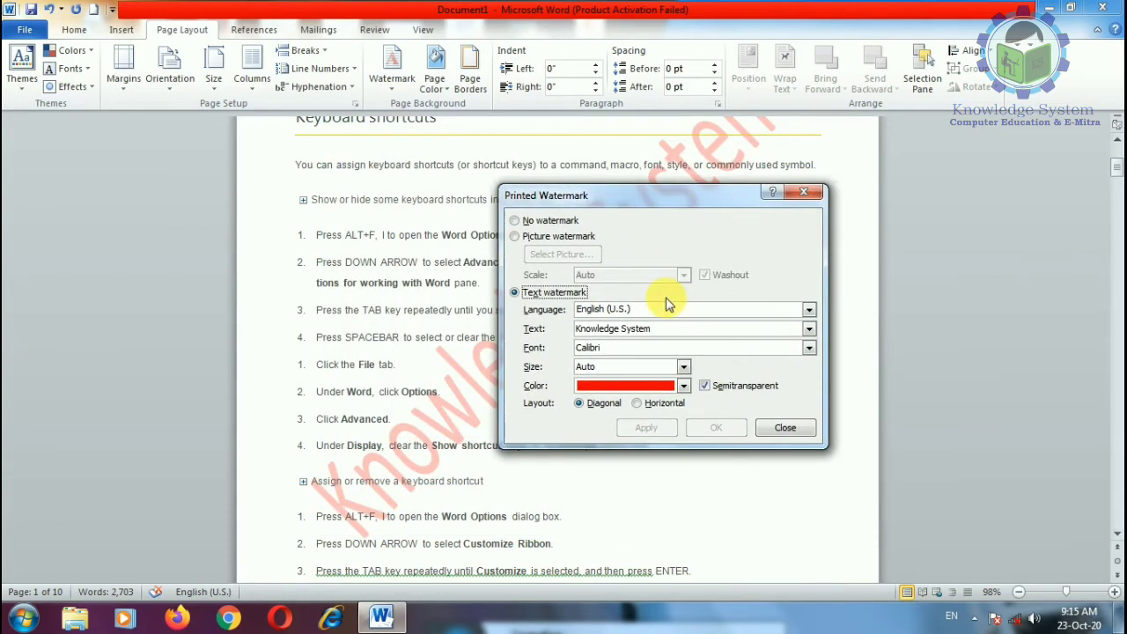
pyautogui.click(706, 385)
pyautogui.click(647, 427)
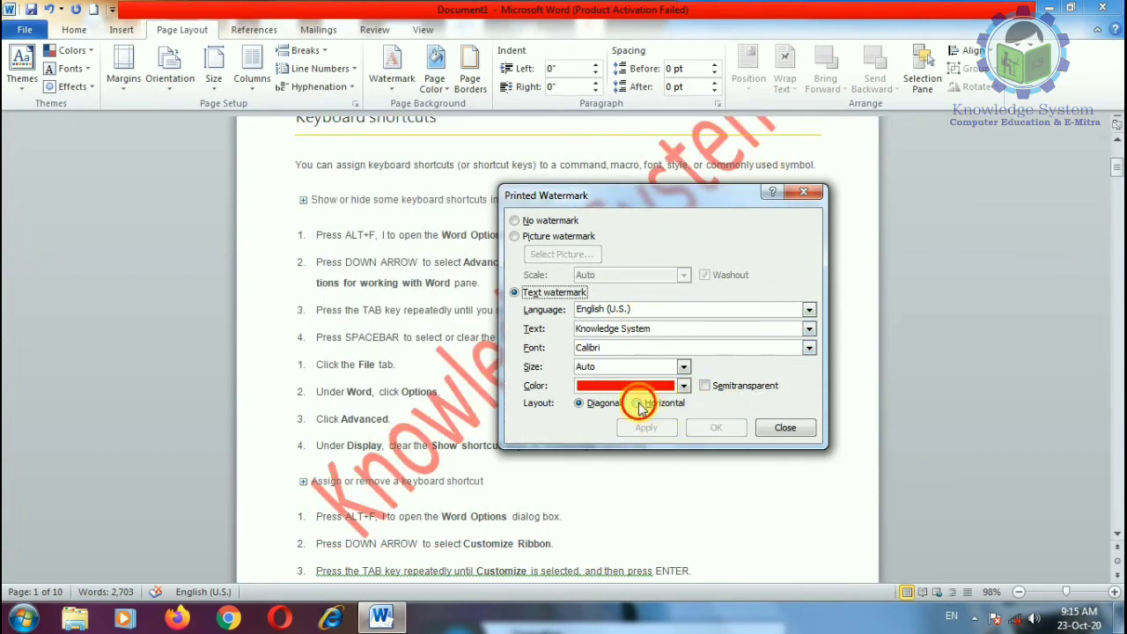
# Step: Apply the watermark horizontally, then switch it back to diagonal
pyautogui.click(637, 402)
pyautogui.click(646, 427)
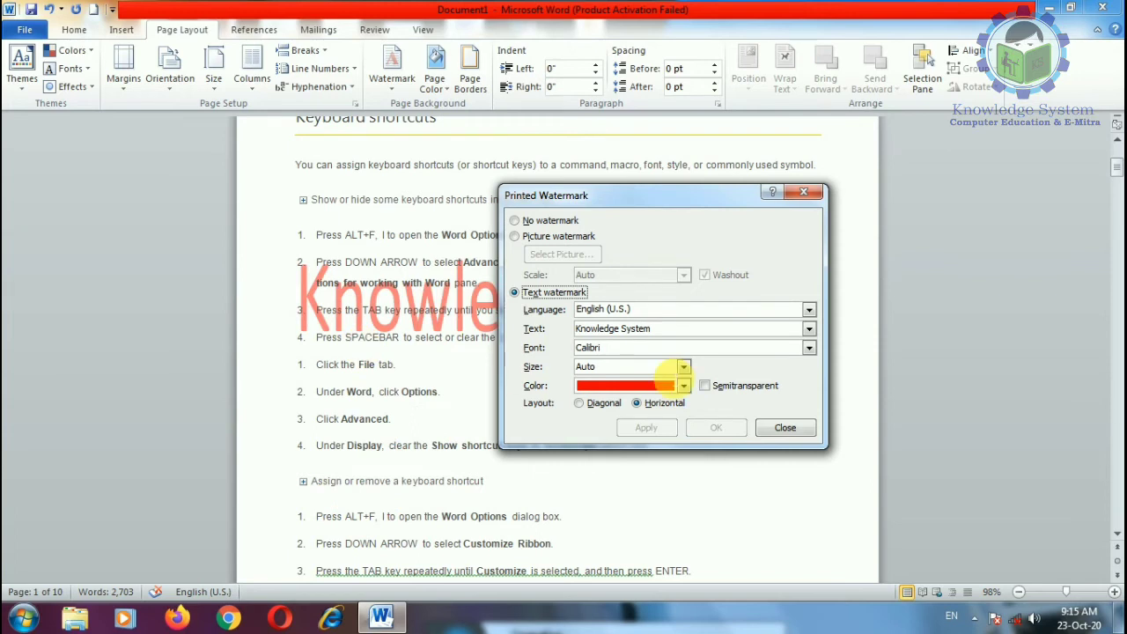
pyautogui.click(579, 402)
pyautogui.click(645, 428)
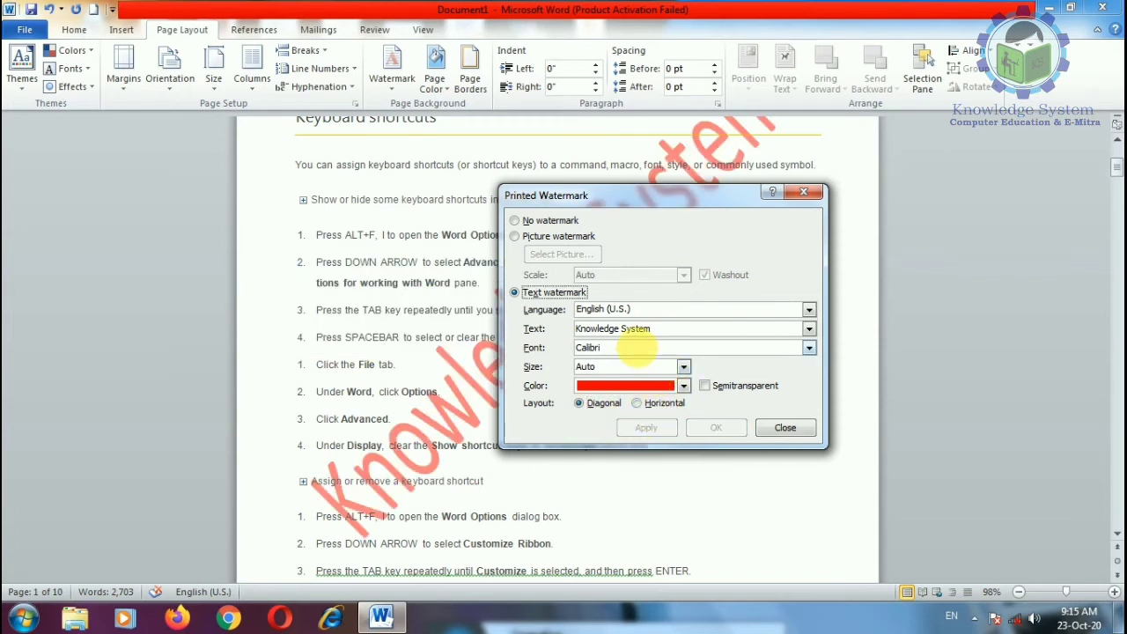
# Step: Browse the watermark Font and Language lists without changing either
pyautogui.click(809, 348)
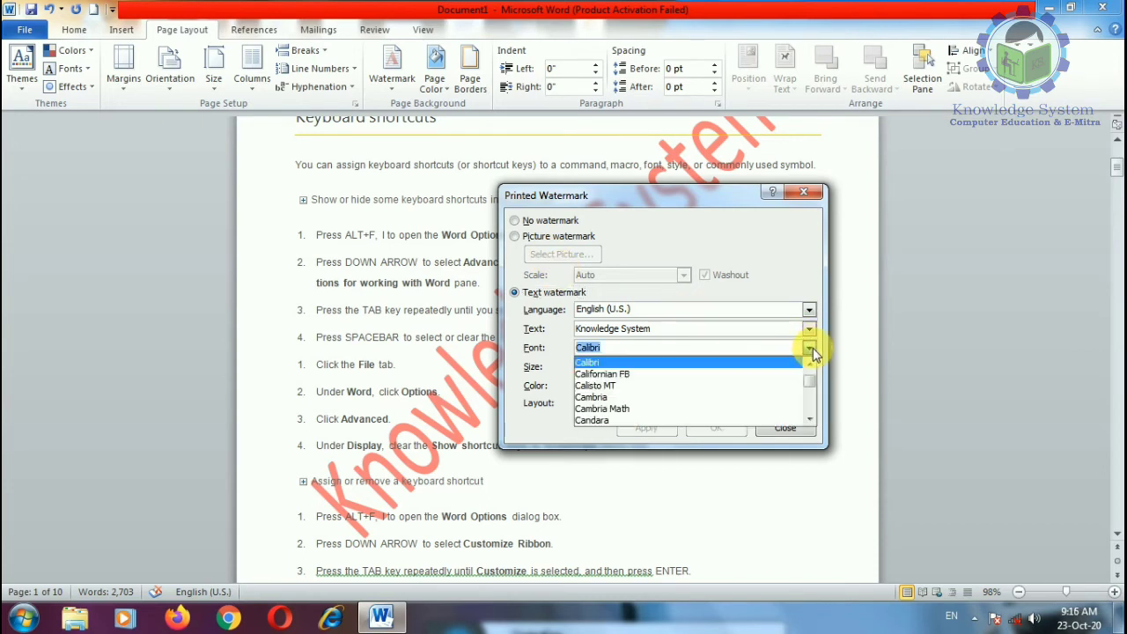
pyautogui.click(808, 348)
pyautogui.click(809, 348)
pyautogui.scroll(-10, 809, 388)
pyautogui.scroll(-3, 809, 403)
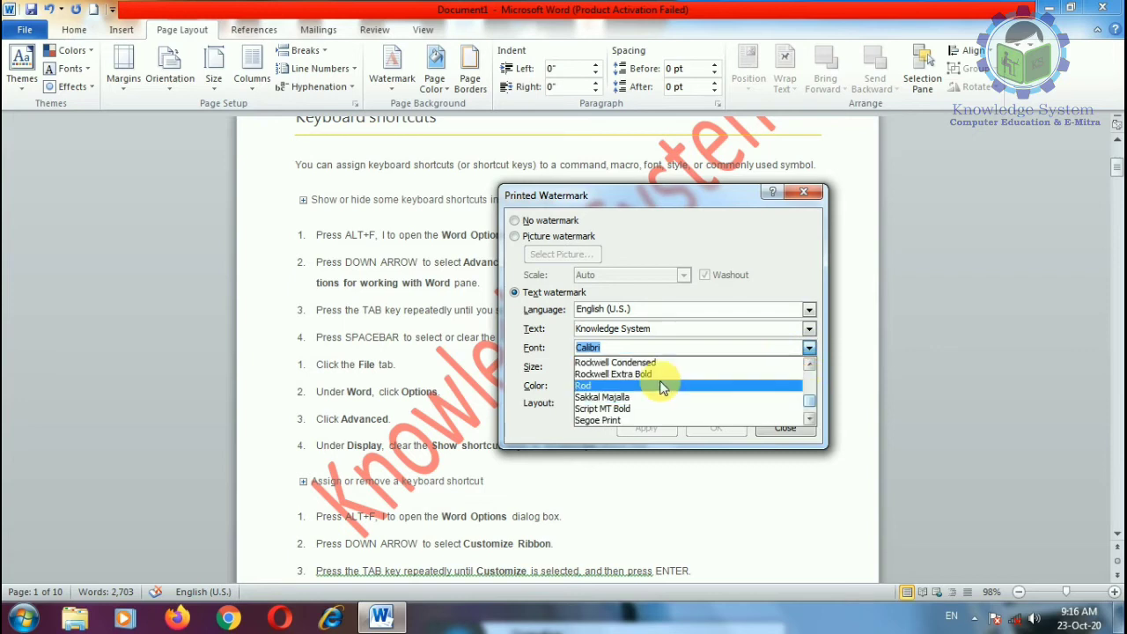
pyautogui.click(687, 312)
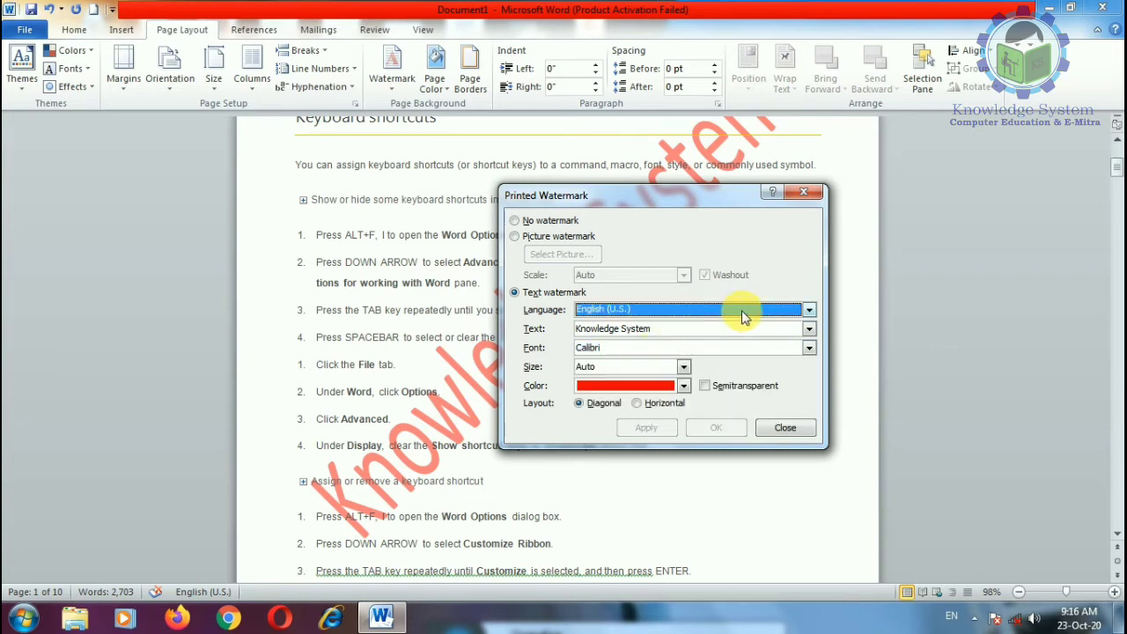
pyautogui.click(809, 309)
pyautogui.scroll(-2, 704, 340)
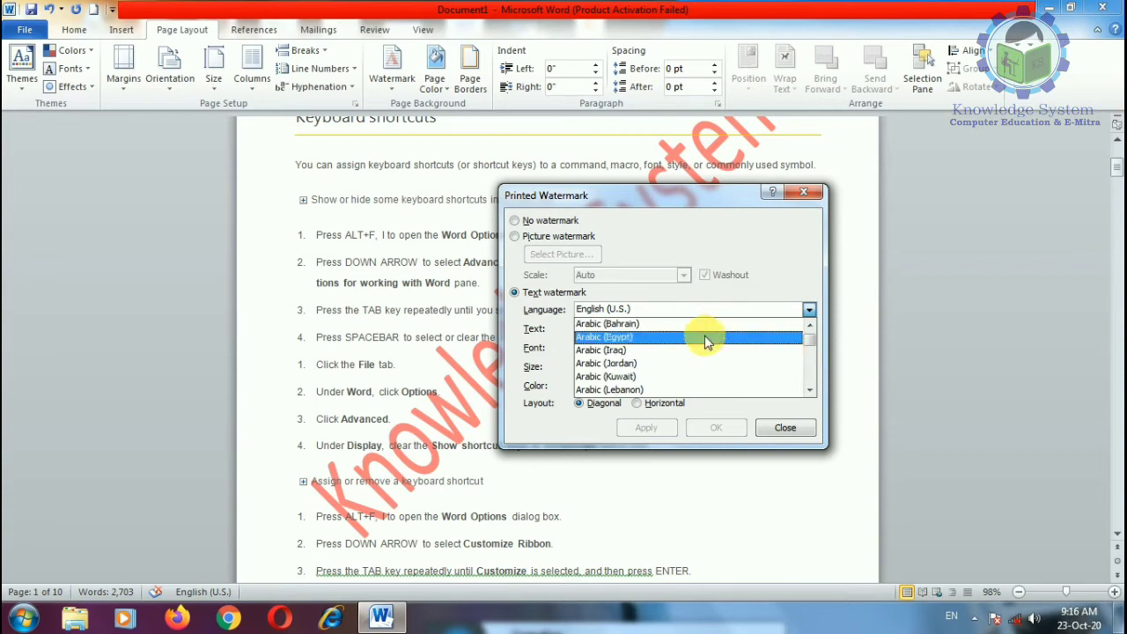
pyautogui.scroll(2, 639, 339)
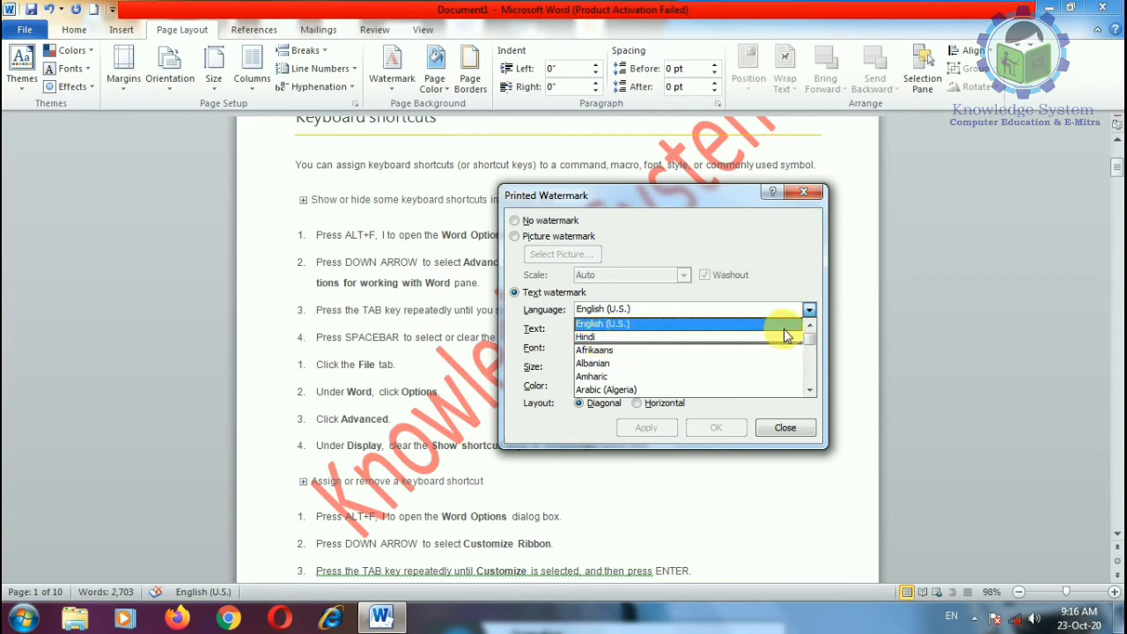
pyautogui.moveTo(810, 342); pyautogui.dragTo(810, 374)
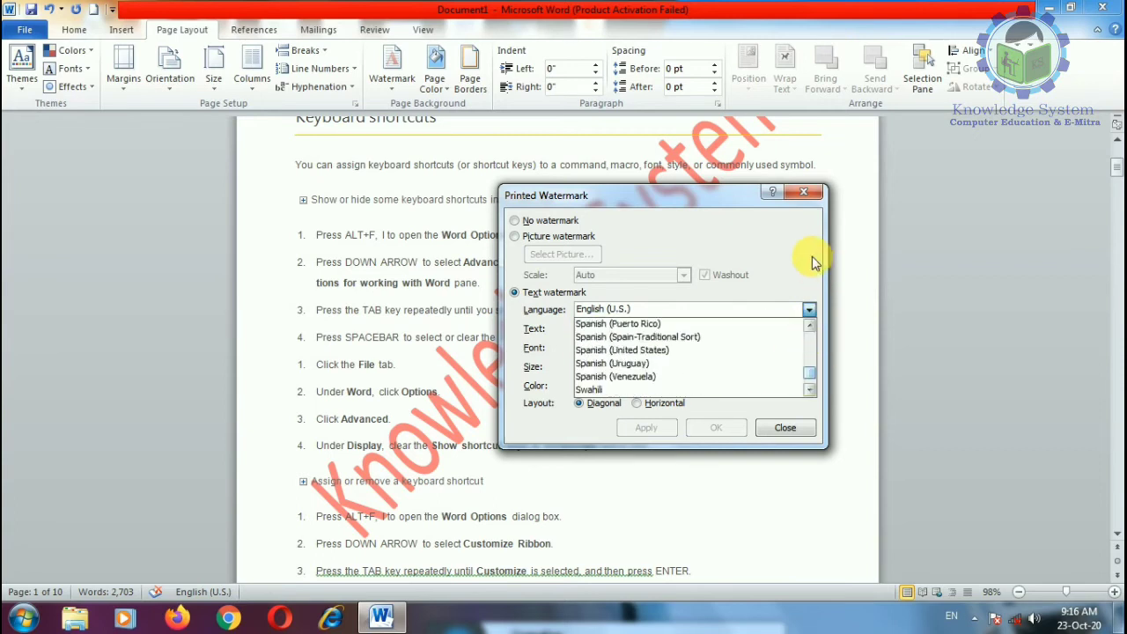
# Step: Clear the existing watermark text, keeping English (U.S.) as the language
pyautogui.click(811, 261)
pyautogui.click(678, 331)
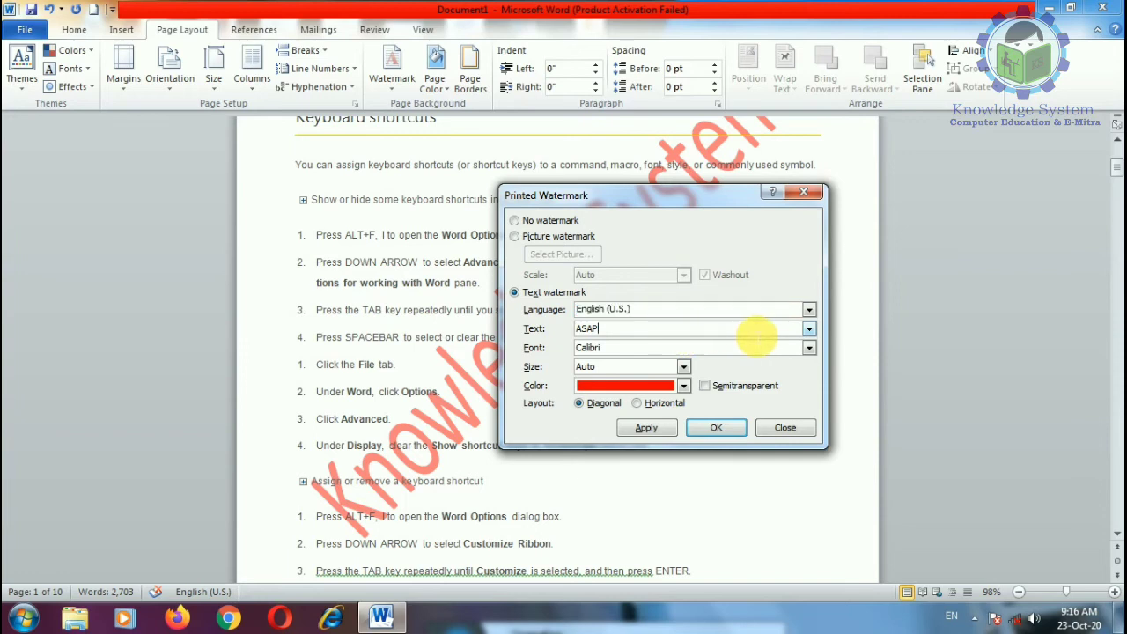
pyautogui.click(808, 327)
pyautogui.click(808, 327)
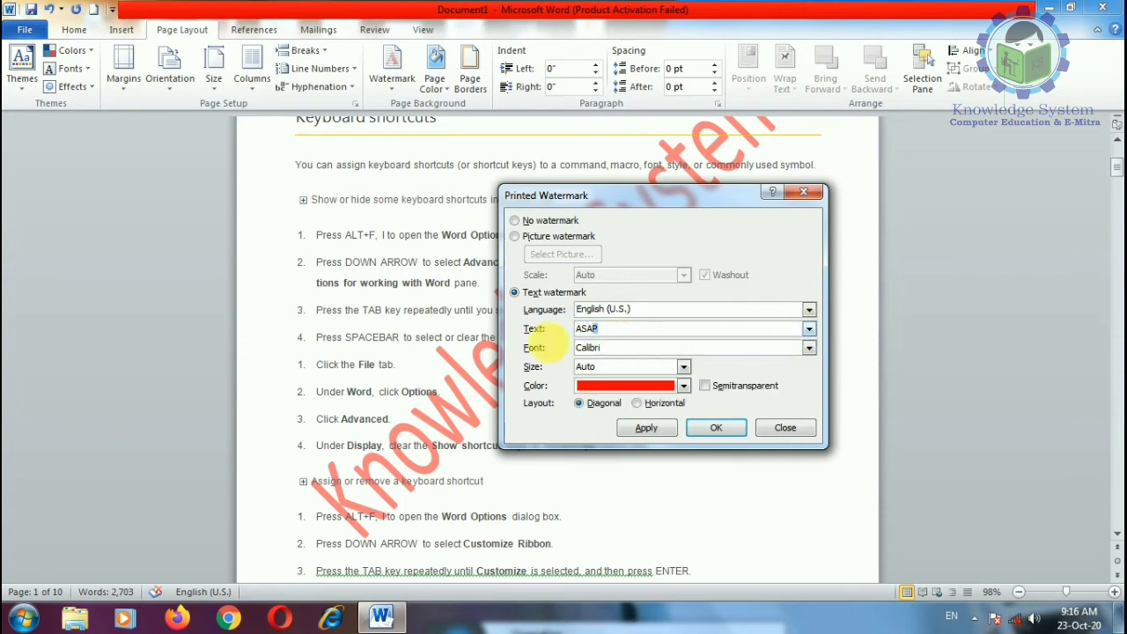
pyautogui.hotkey('shift', 'Home')
pyautogui.write('k')
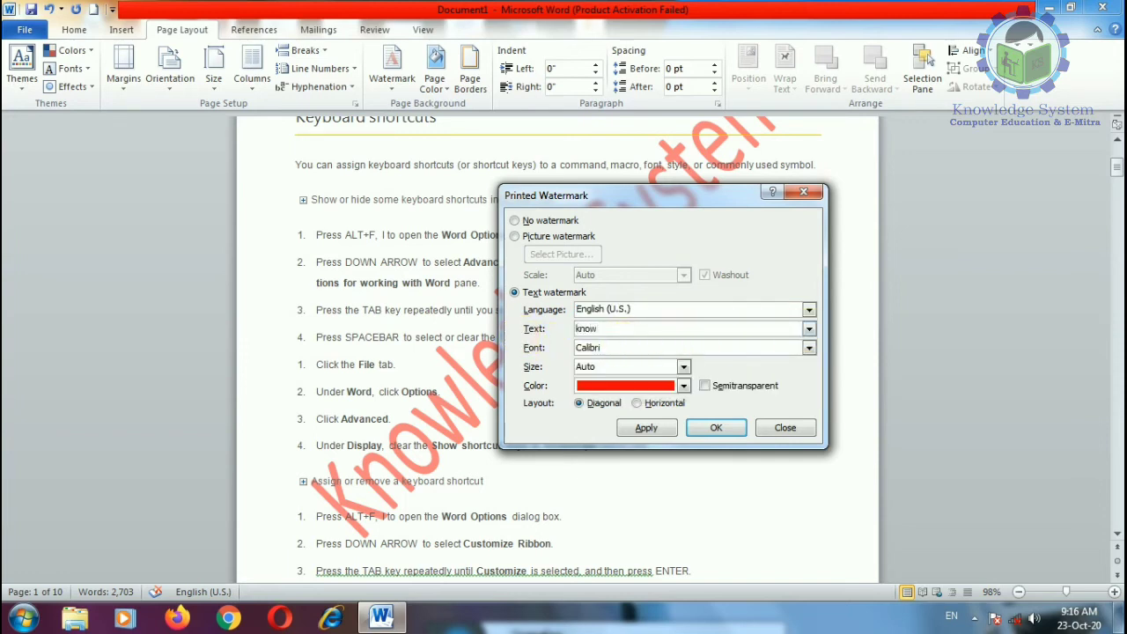
pyautogui.write('no')
pyautogui.press('BackSpace')
pyautogui.press('BackSpace')
pyautogui.press('BackSpace')
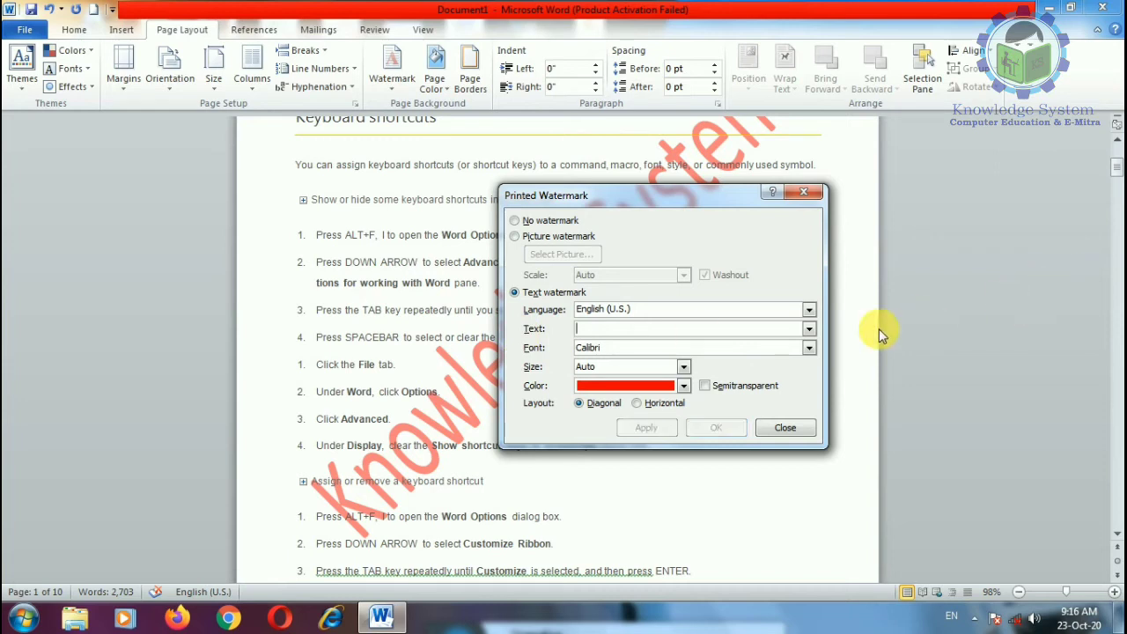
pyautogui.click(808, 346)
pyautogui.scroll(-8, 685, 377)
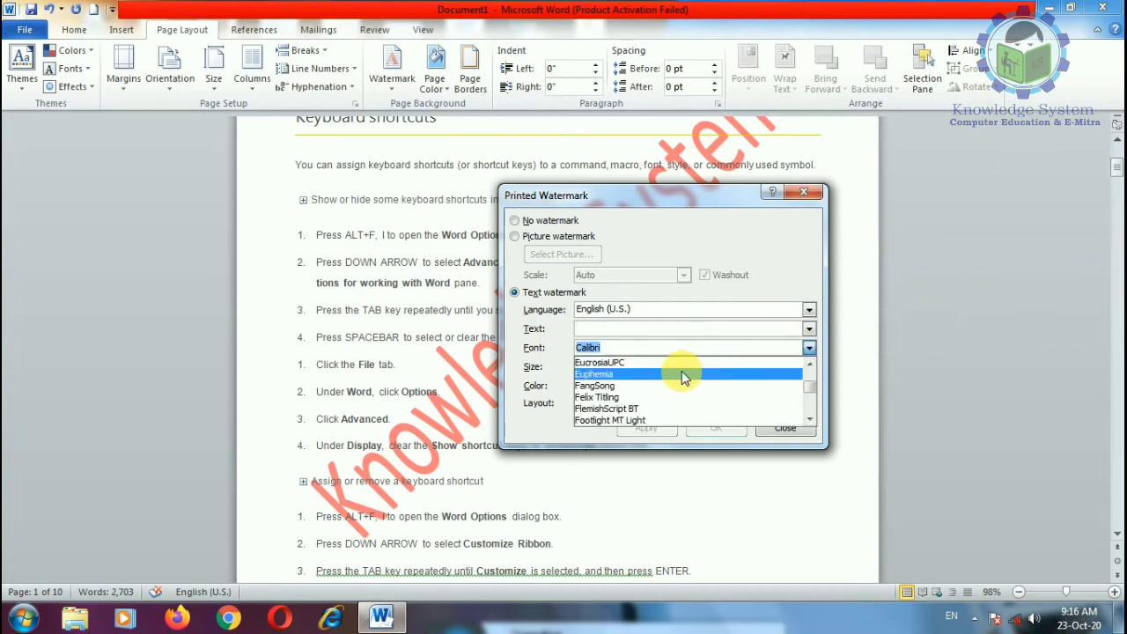
pyautogui.scroll(8, 651, 379)
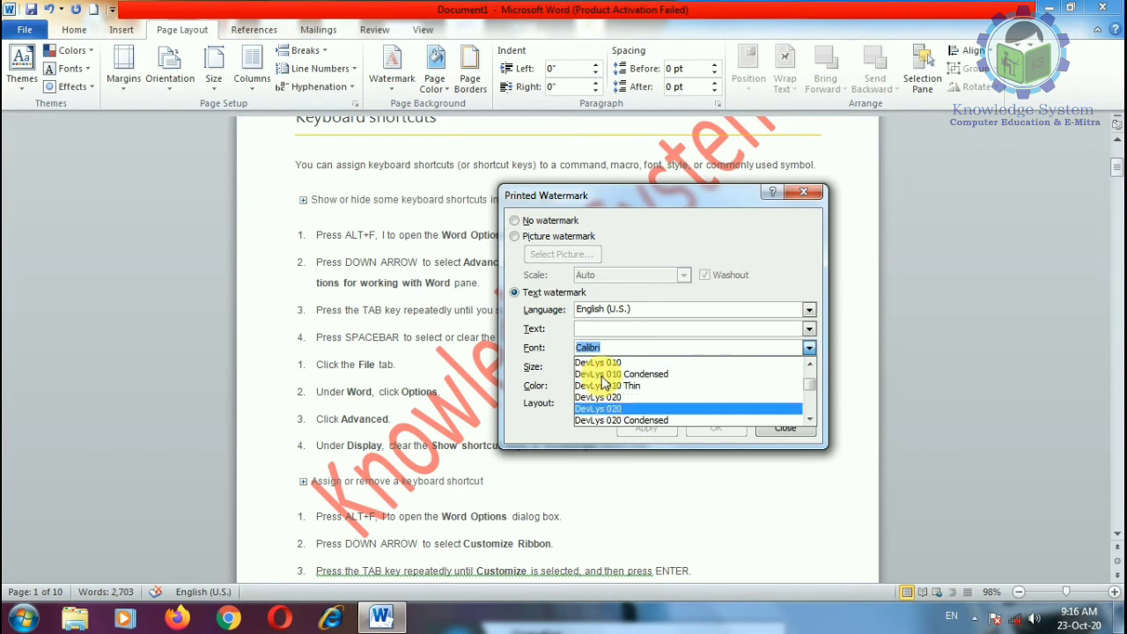
pyautogui.click(600, 362)
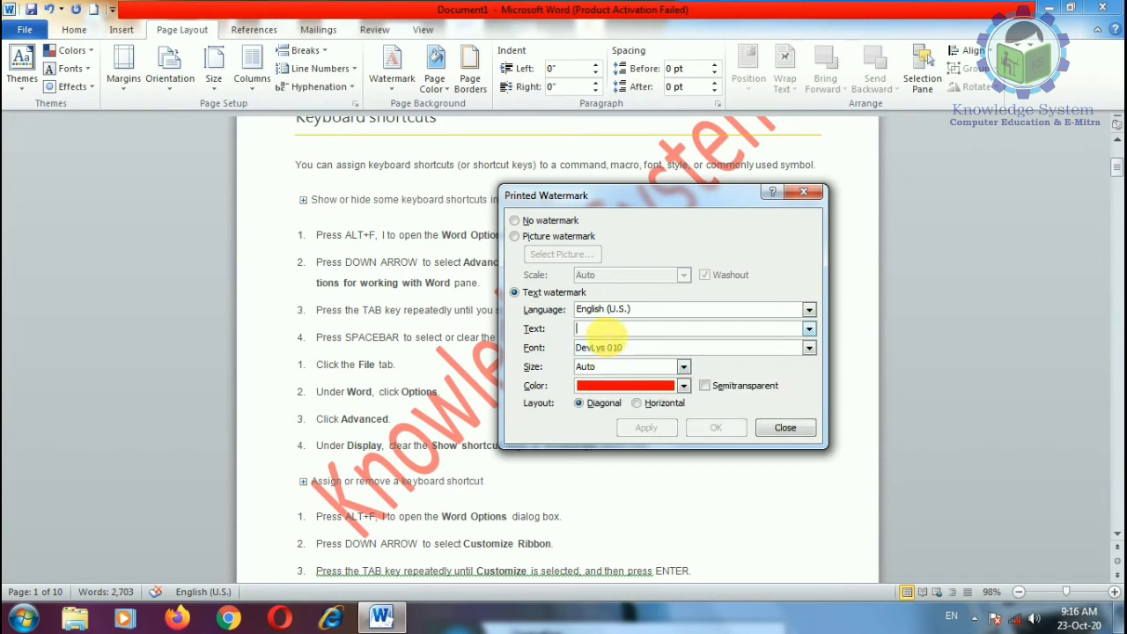
pyautogui.click(602, 329)
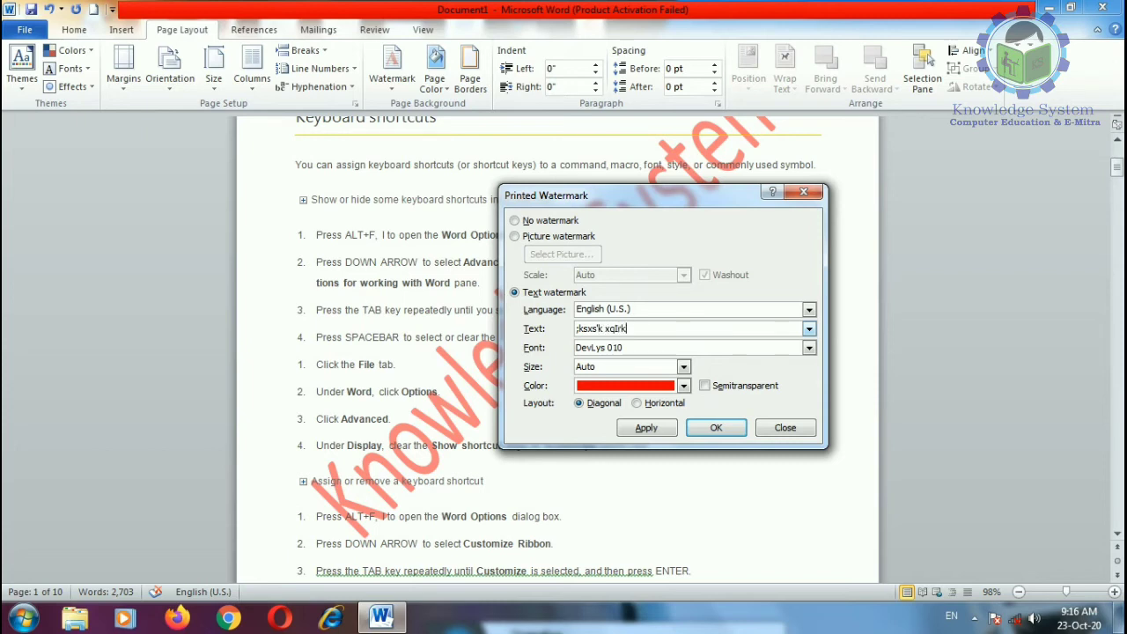
pyautogui.click(647, 427)
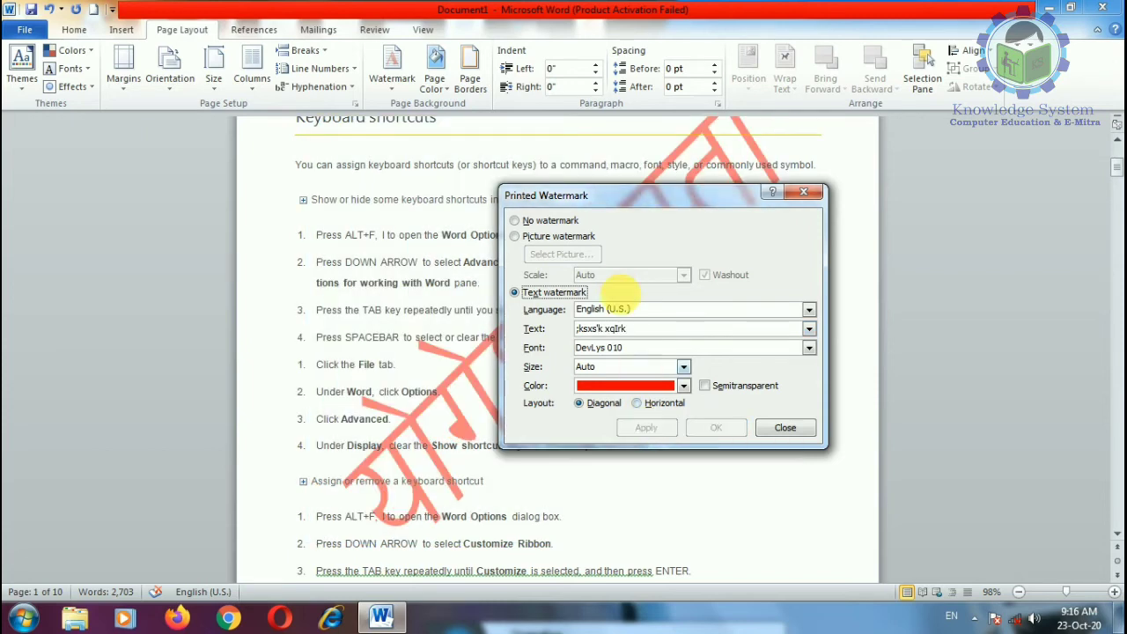
# Step: Make the watermark solid dark navy after testing semitransparency, then choose Picture watermark
pyautogui.moveTo(637, 195); pyautogui.dragTo(738, 250)
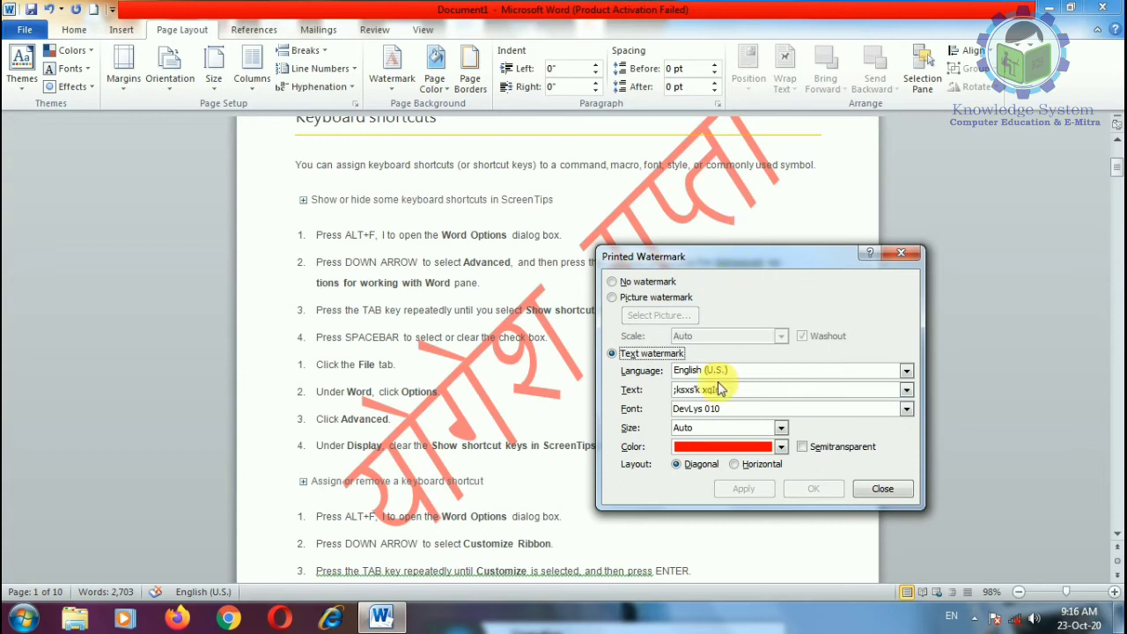
pyautogui.click(781, 447)
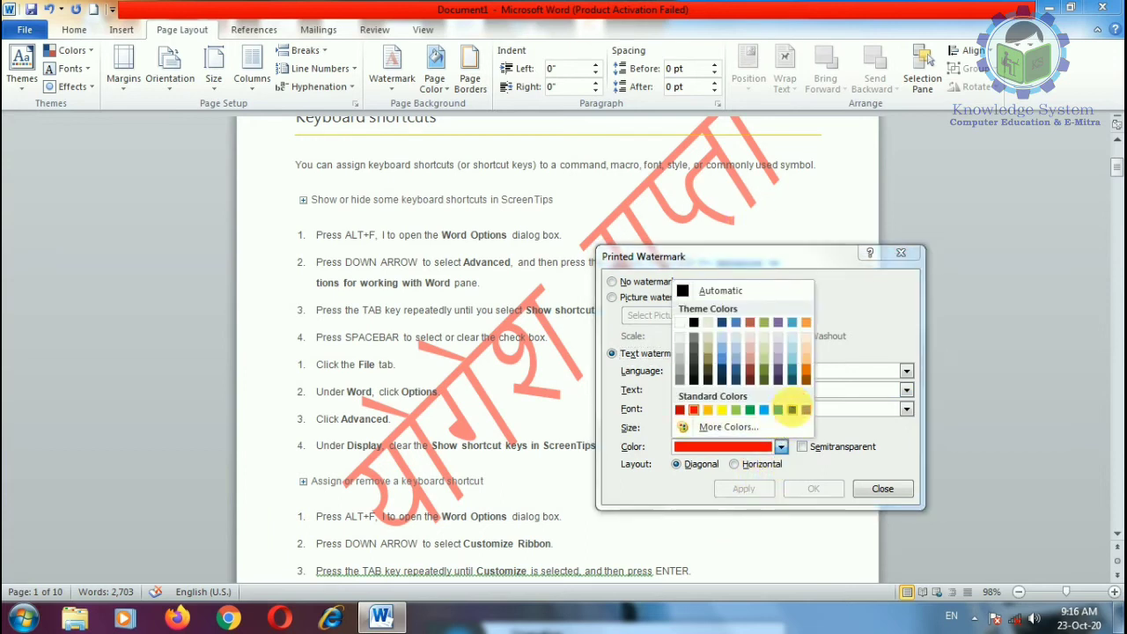
pyautogui.click(795, 415)
pyautogui.click(744, 487)
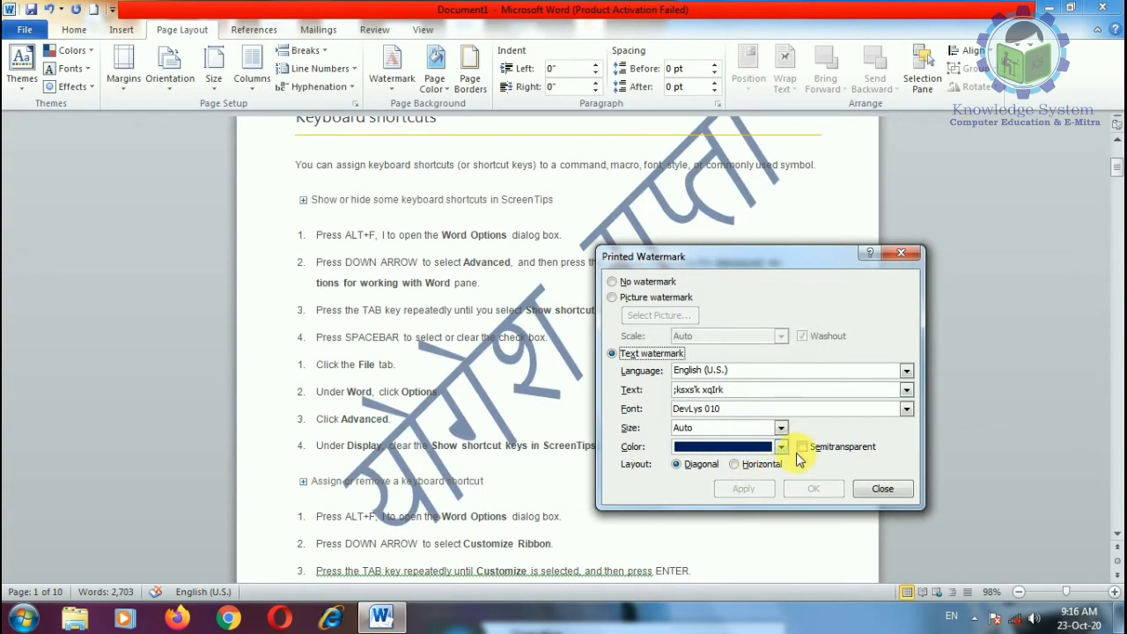
pyautogui.click(801, 446)
pyautogui.click(743, 486)
pyautogui.click(801, 446)
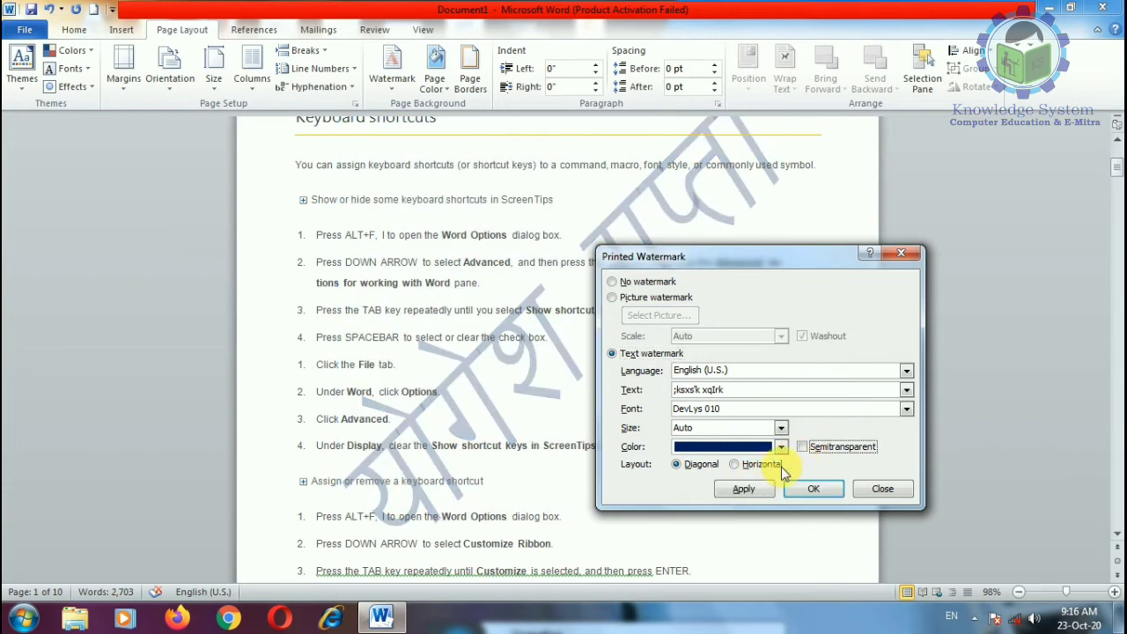
pyautogui.click(747, 486)
pyautogui.click(652, 300)
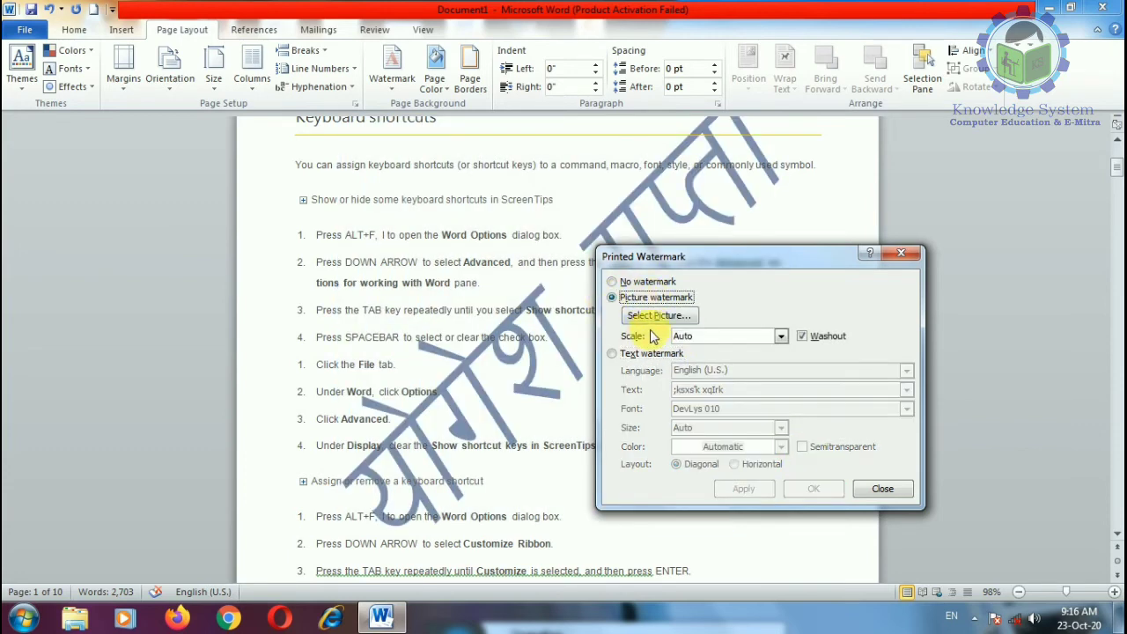
# Step: Set the Koala.jpg sample picture as the page watermark
pyautogui.click(660, 317)
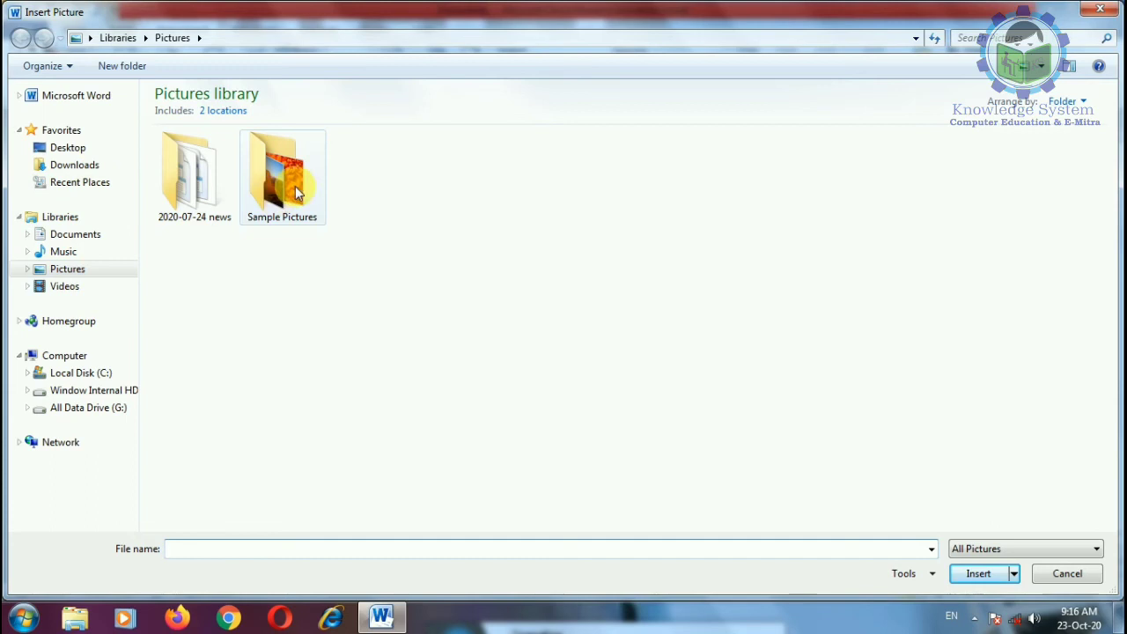
pyautogui.doubleClick(255, 200)
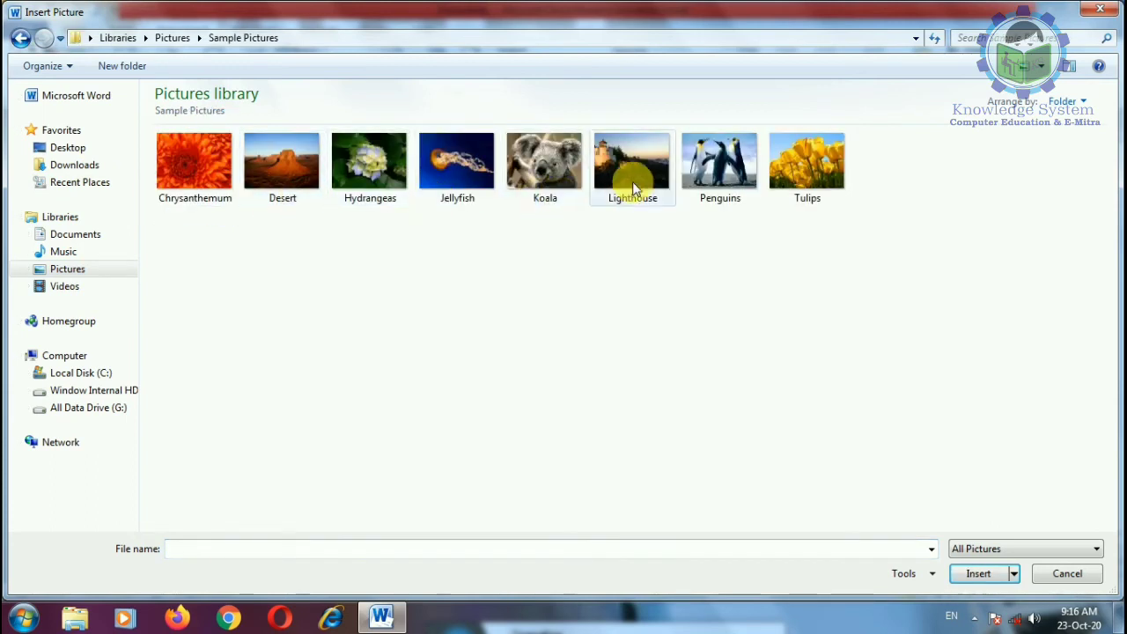
pyautogui.doubleClick(544, 163)
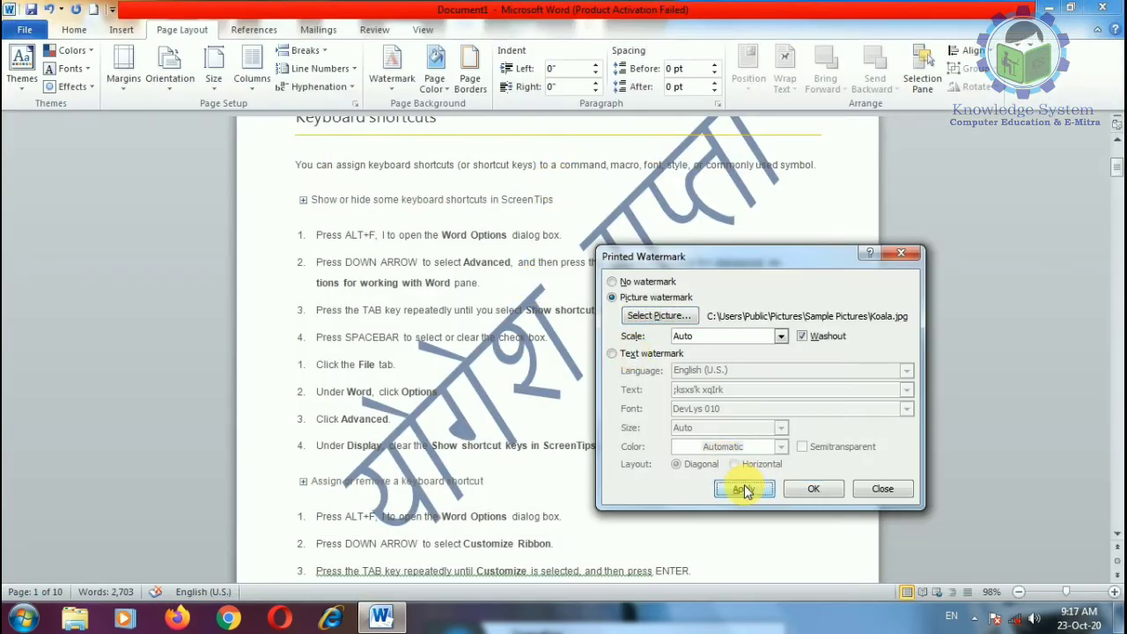
pyautogui.click(744, 491)
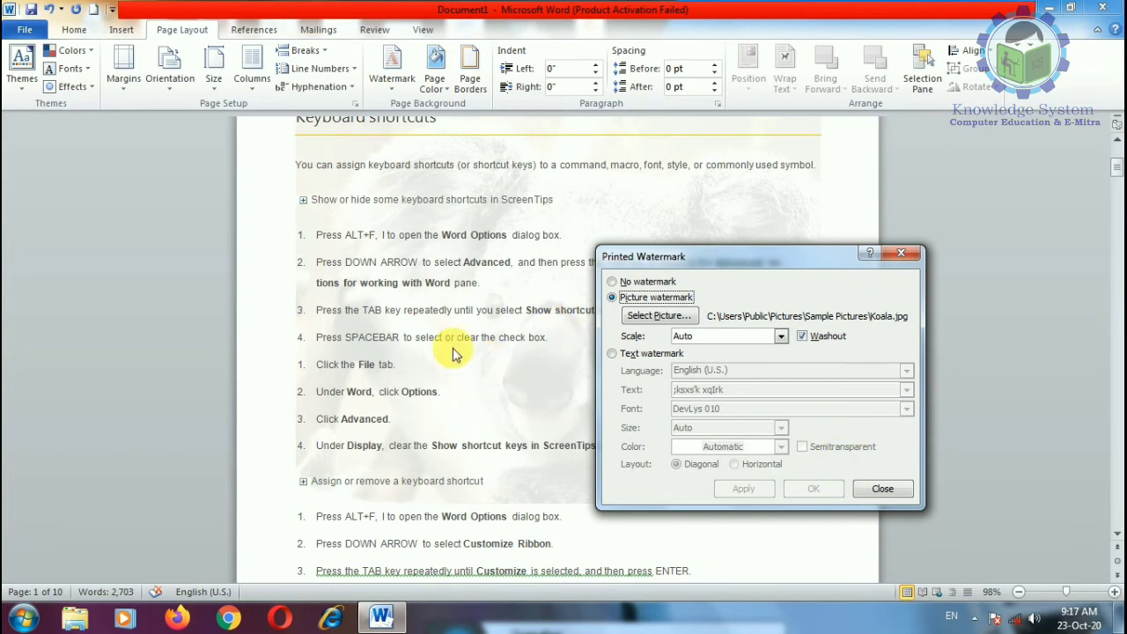
# Step: Turn off washout so the Koala watermark shows in full colour
pyautogui.click(801, 336)
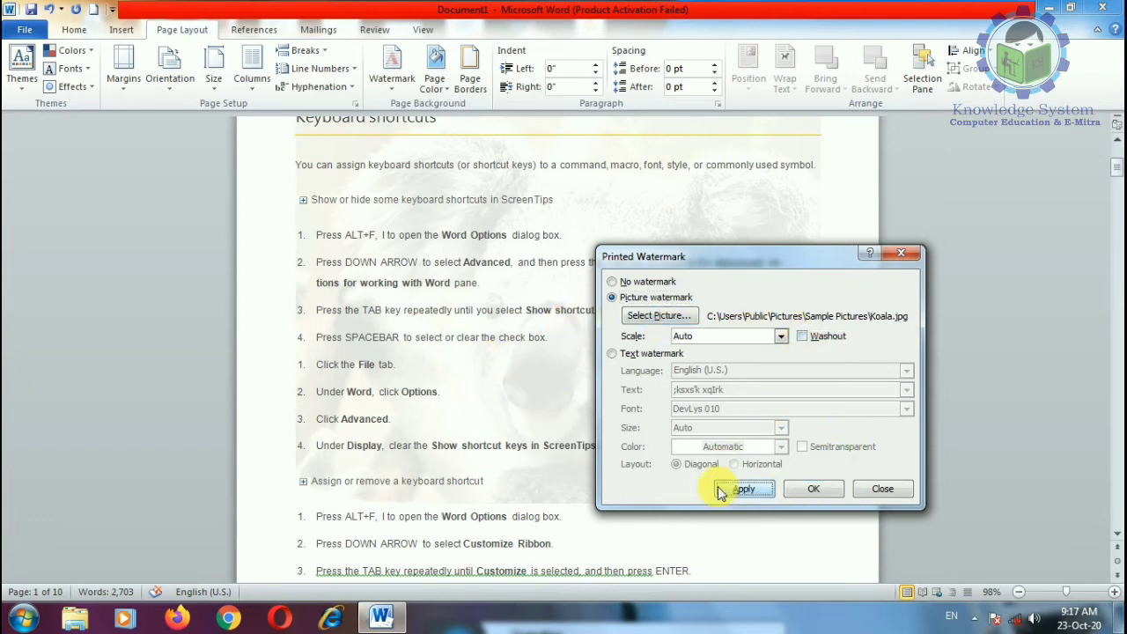
pyautogui.click(742, 489)
pyautogui.click(882, 489)
# Step: Scroll to the watermarked area and bring up the Watermark gallery
pyautogui.scroll(-15, 682, 458)
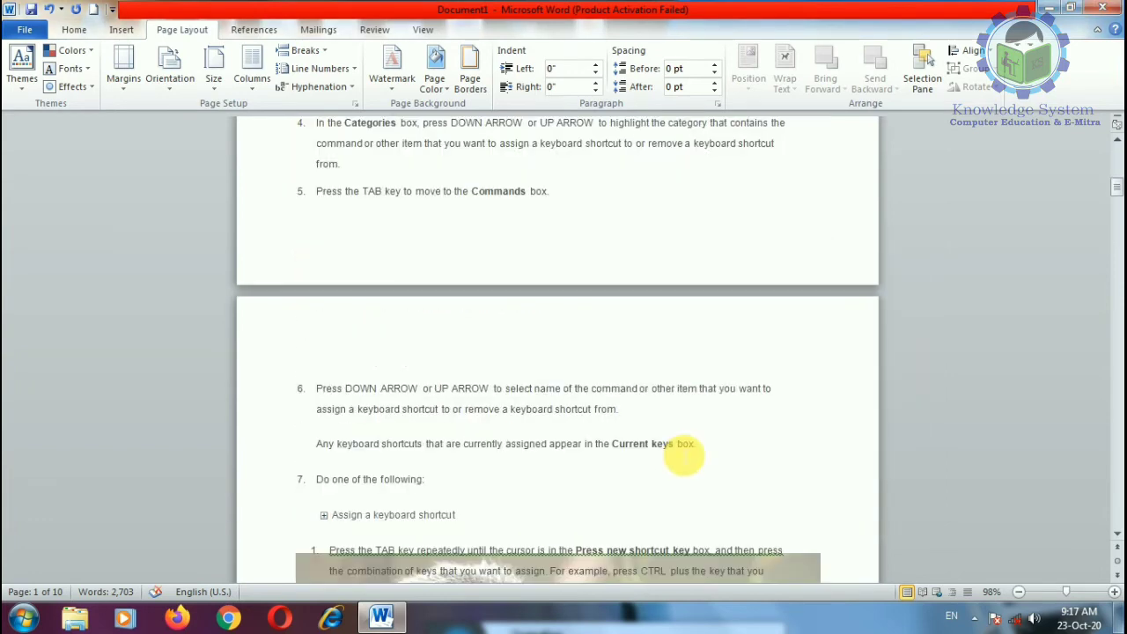
pyautogui.scroll(10, 671, 486)
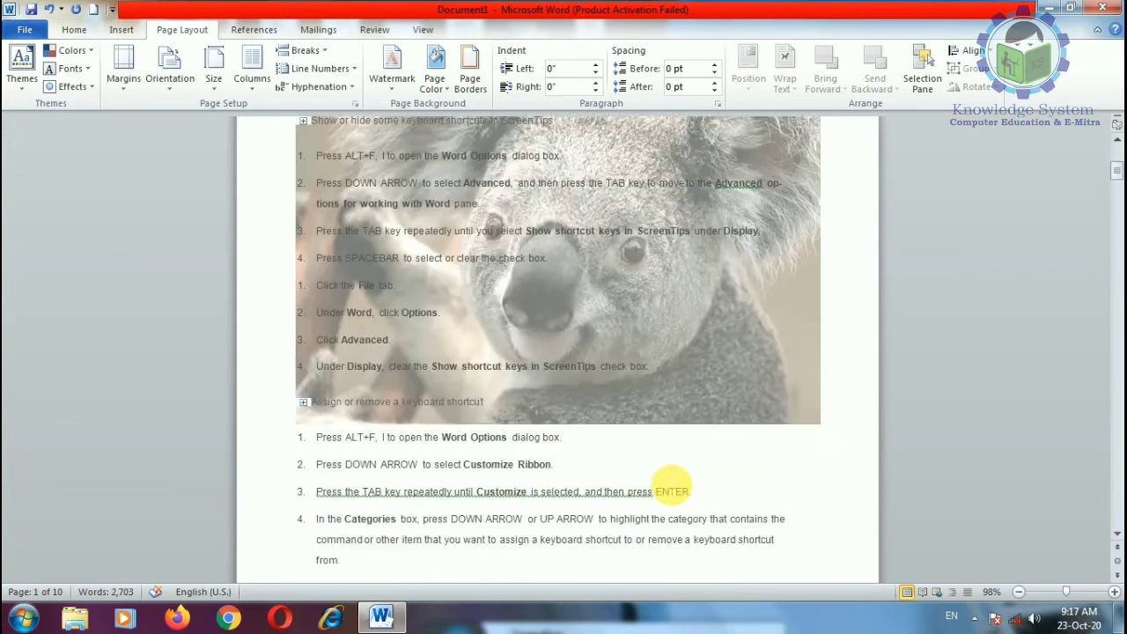
pyautogui.scroll(-6, 671, 486)
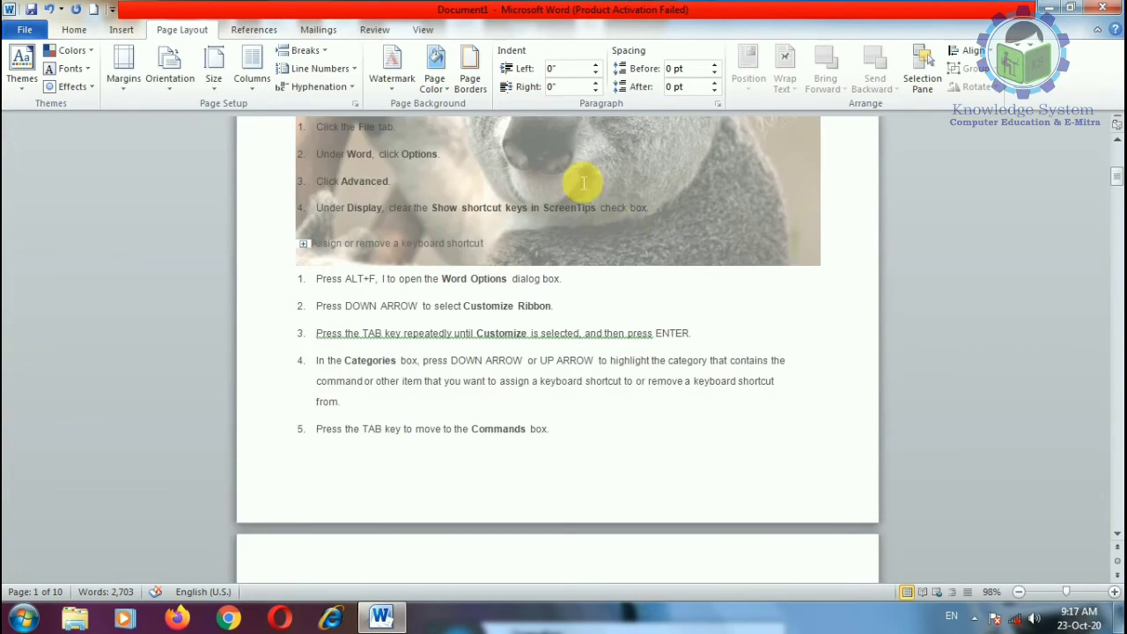
pyautogui.click(393, 72)
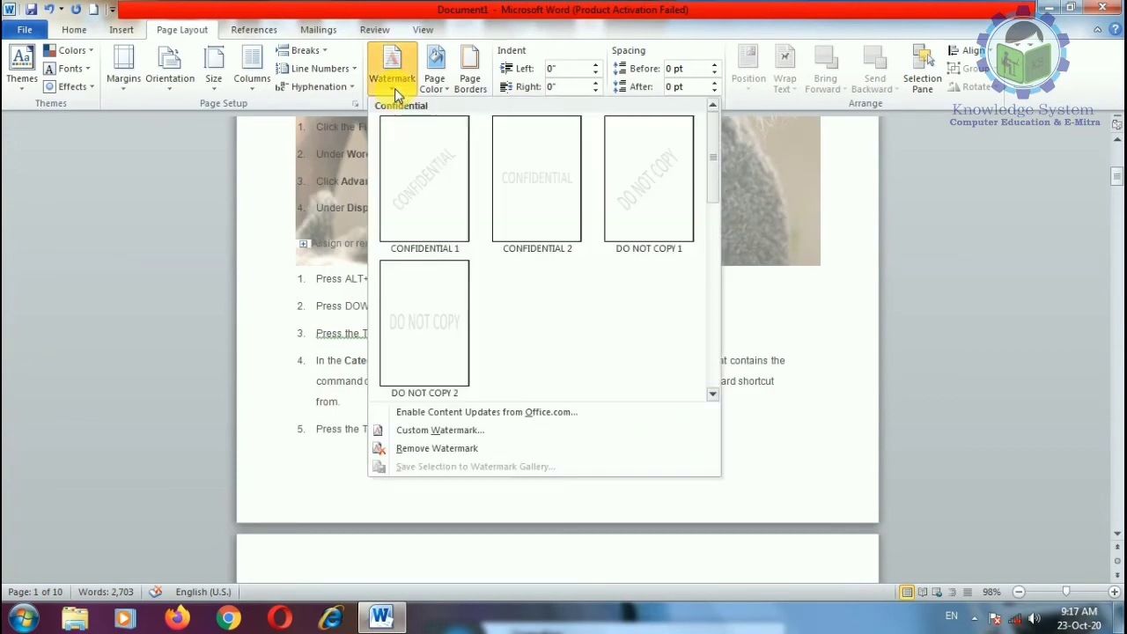
# Step: Remove the Koala picture watermark from the pages
pyautogui.click(474, 450)
pyautogui.scroll(3, 475, 423)
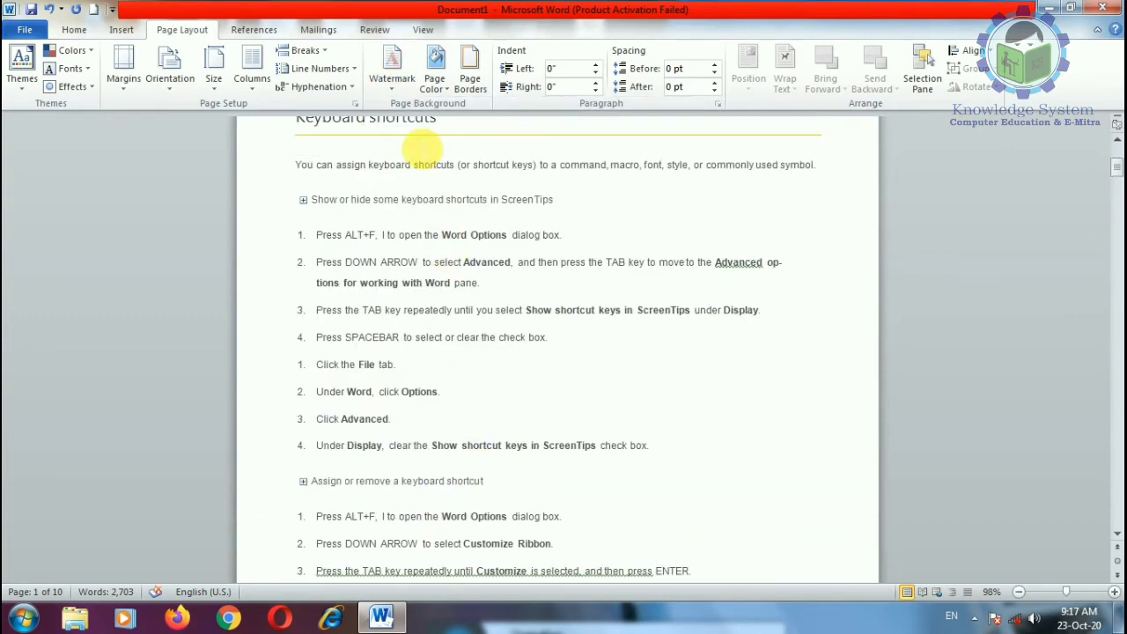
pyautogui.click(393, 88)
# Step: In Custom Watermark, try a Text watermark in English (U.S.), then cancel with No watermark
pyautogui.click(431, 429)
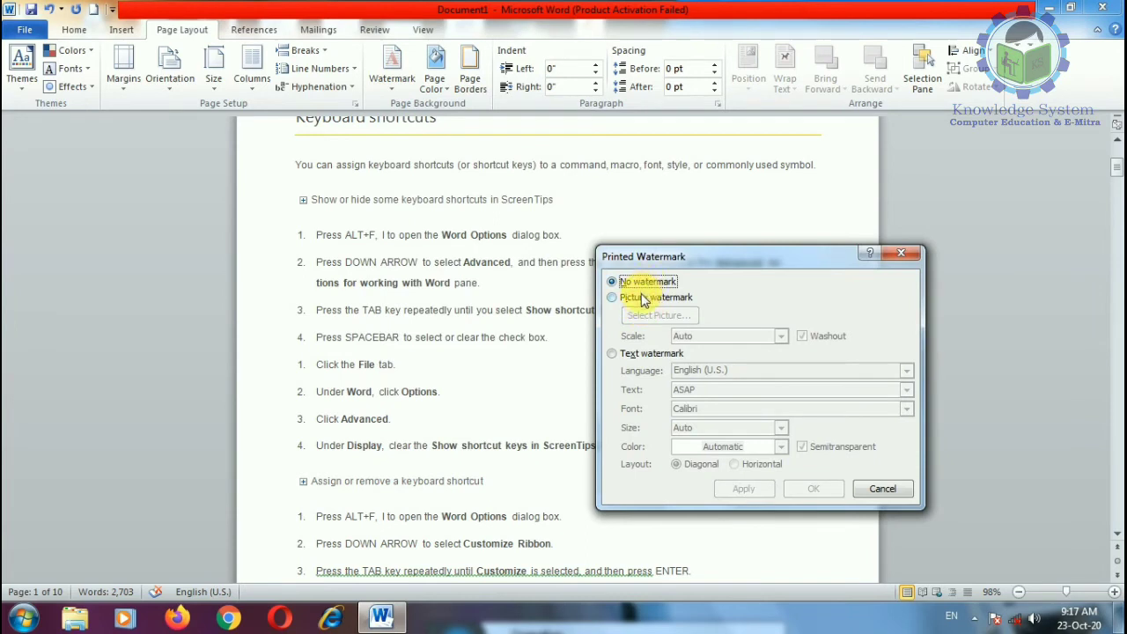
pyautogui.click(613, 353)
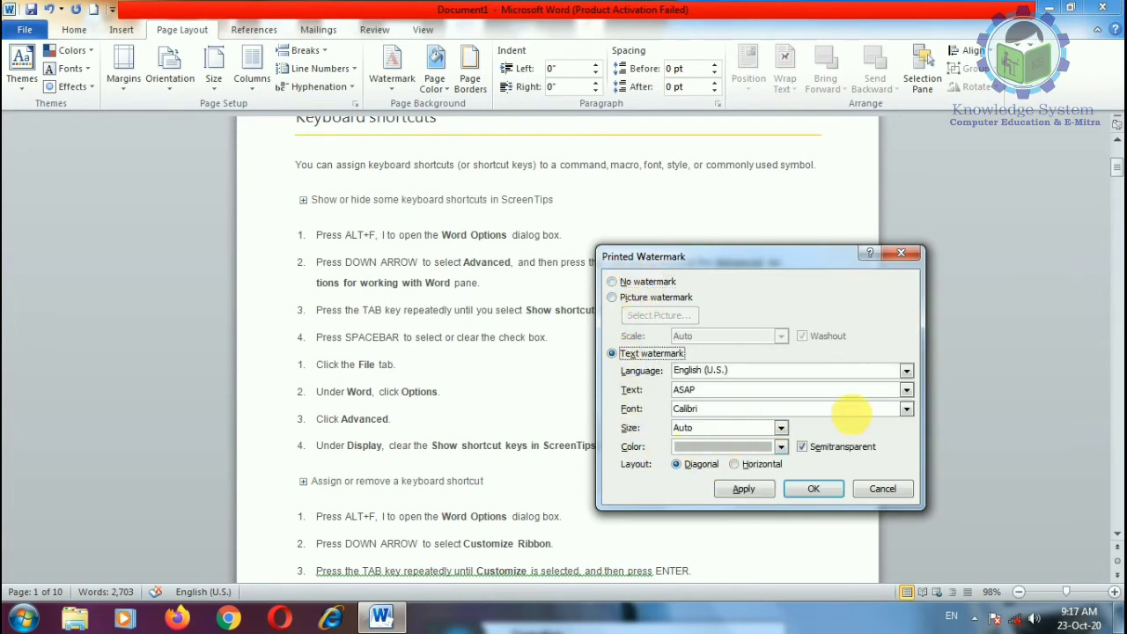
pyautogui.click(907, 371)
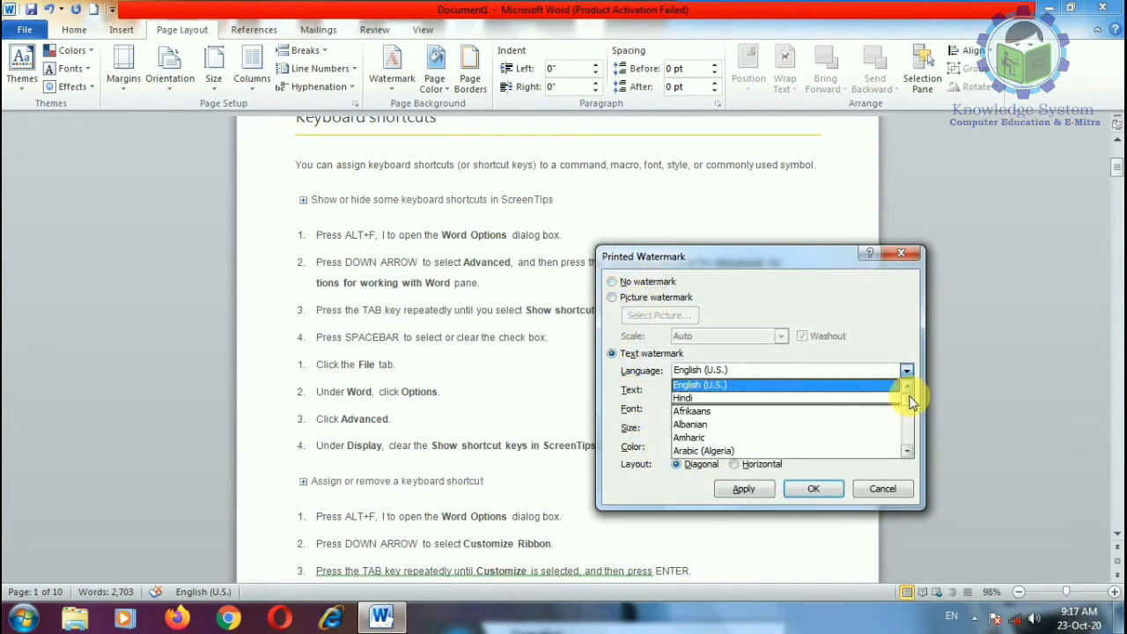
pyautogui.click(906, 370)
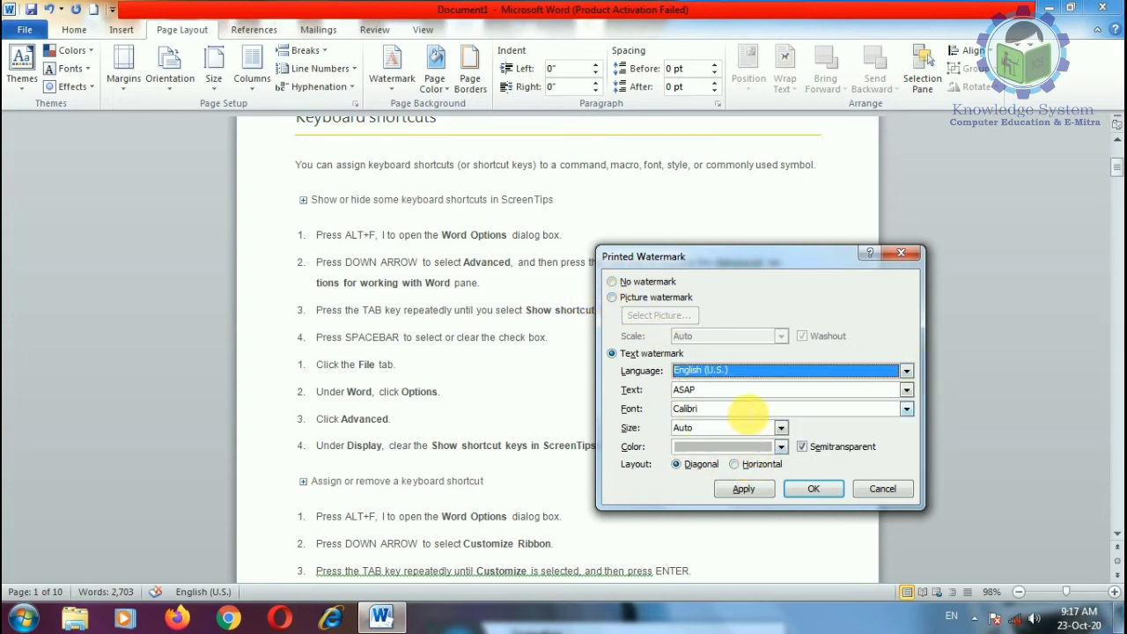
pyautogui.click(652, 283)
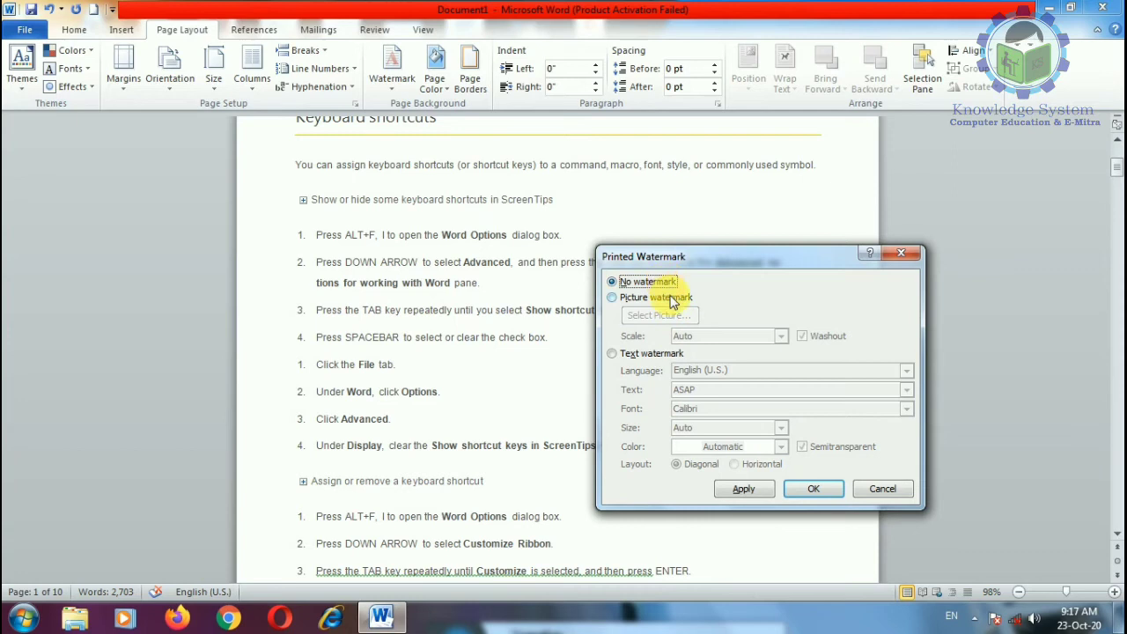
pyautogui.click(891, 491)
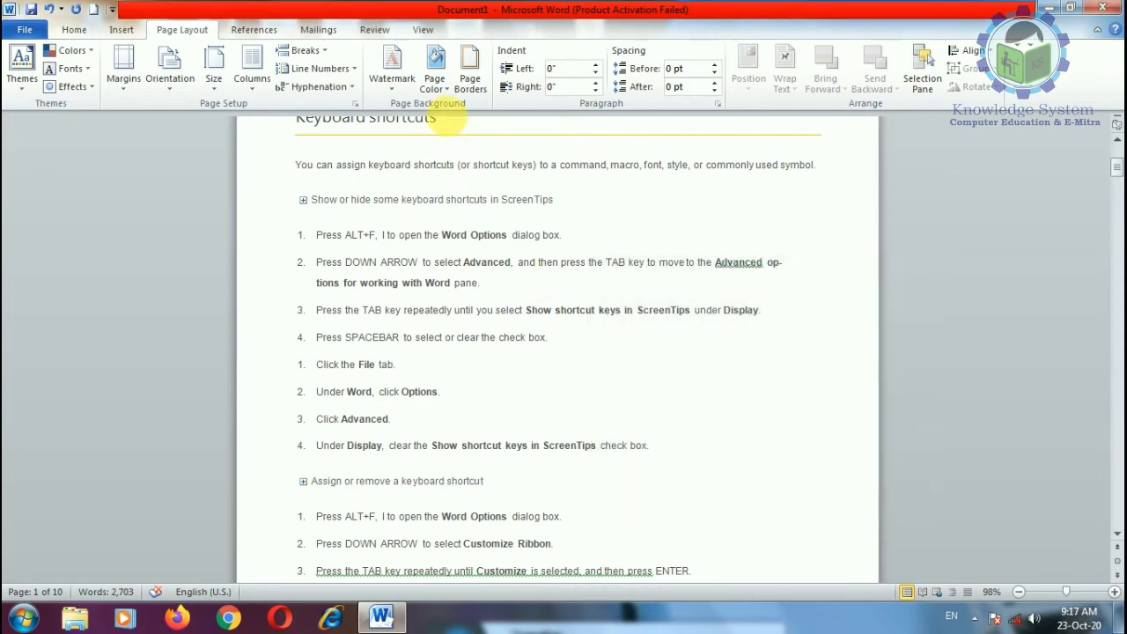
# Step: Make the page colour dark blue and check it in print preview
pyautogui.click(436, 84)
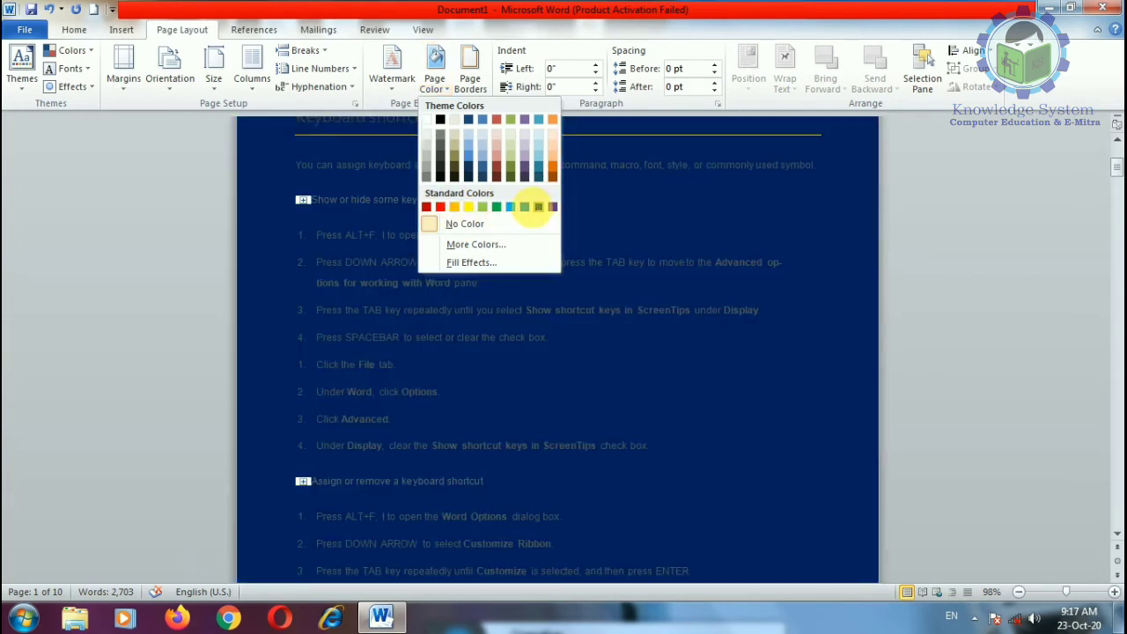
pyautogui.click(538, 206)
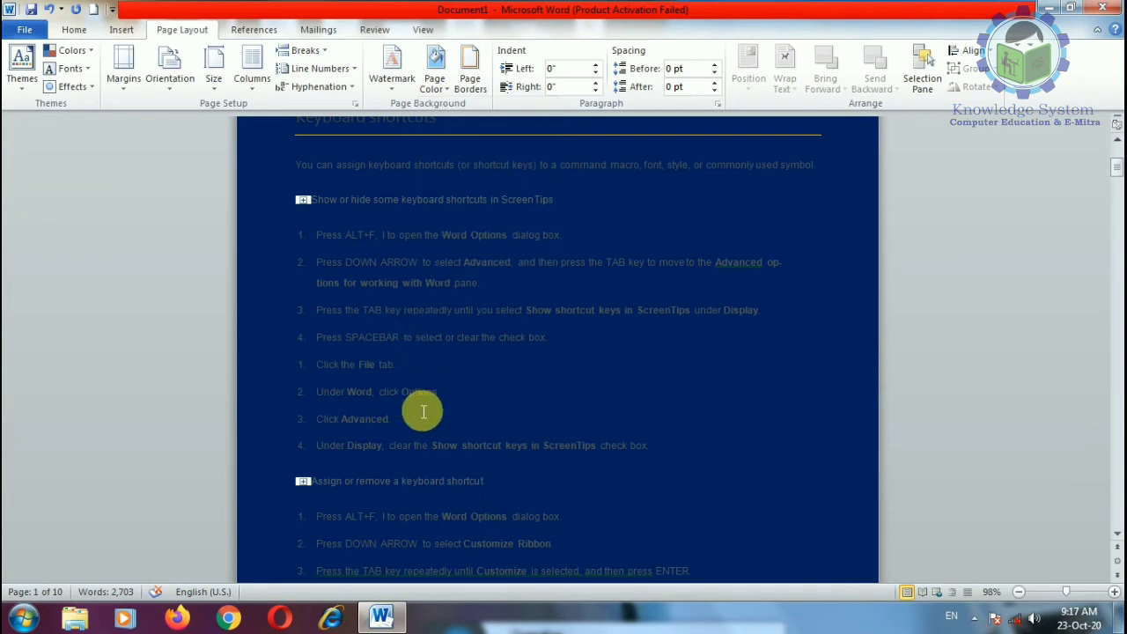
pyautogui.hotkey('ctrl', 'p')
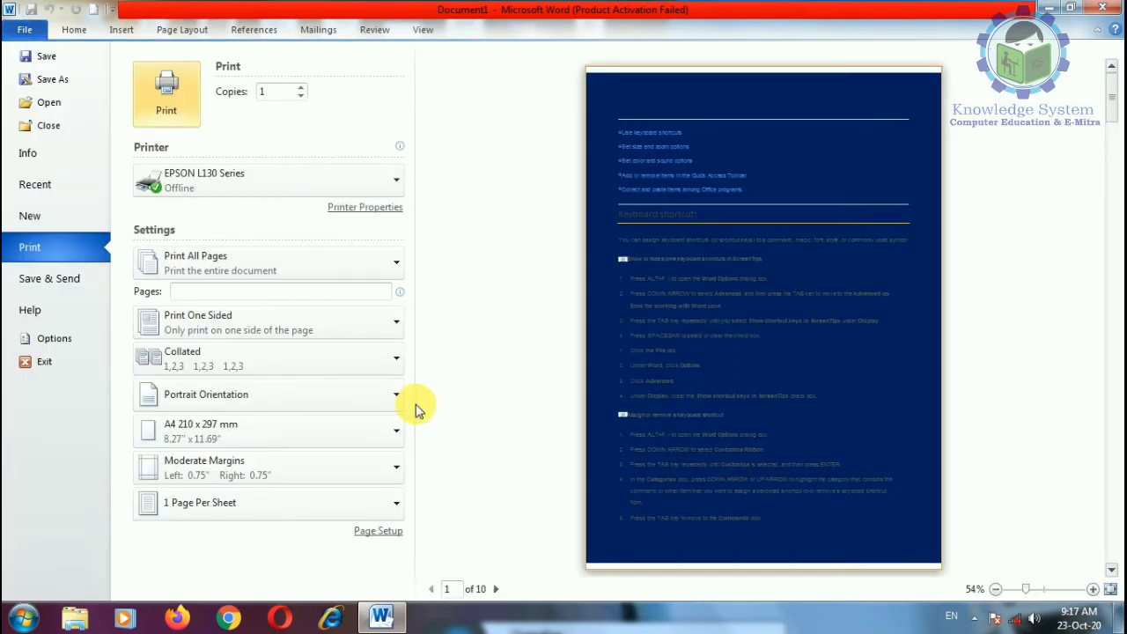
pyautogui.press('Escape')
# Step: Return to the Page Layout ribbon and reopen the Page Color choices
pyautogui.scroll(1, 426, 411)
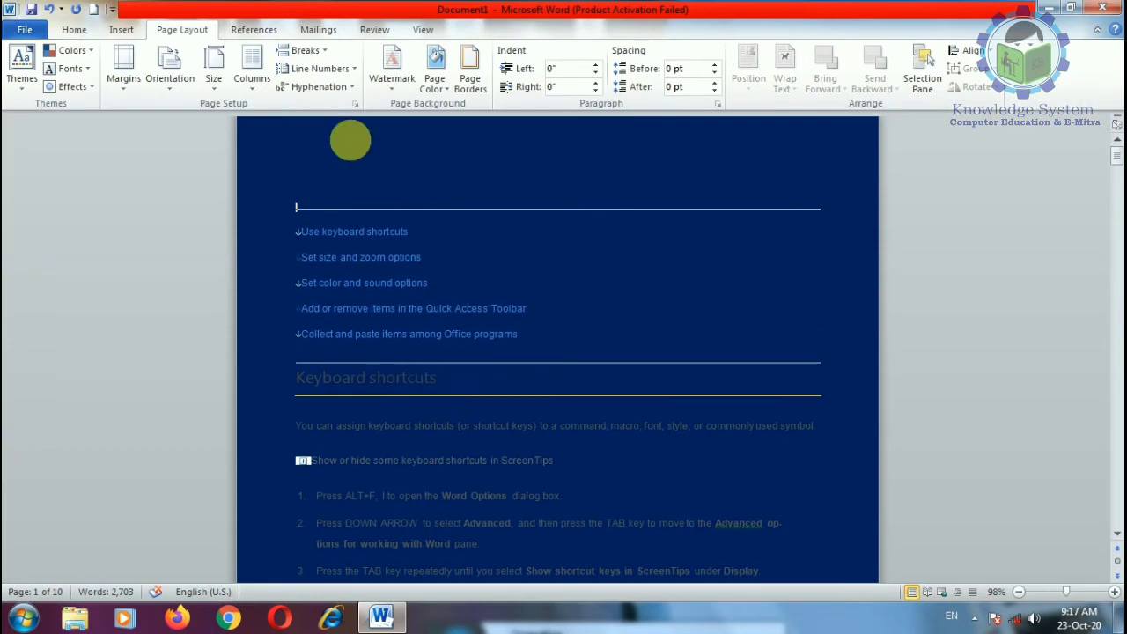
pyautogui.click(74, 29)
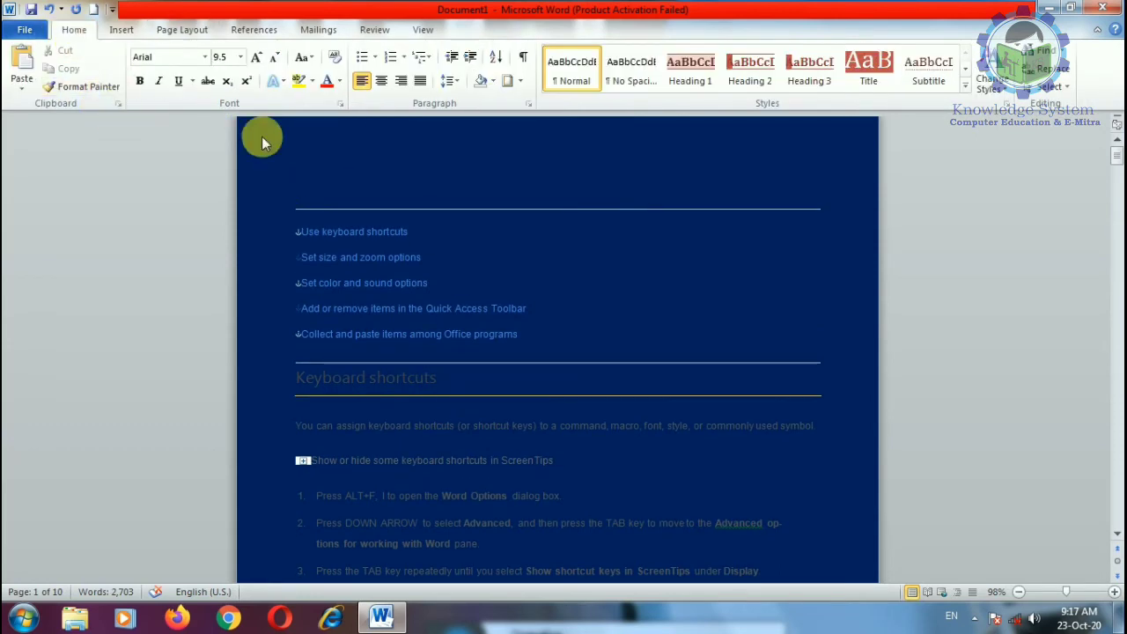
pyautogui.click(528, 308)
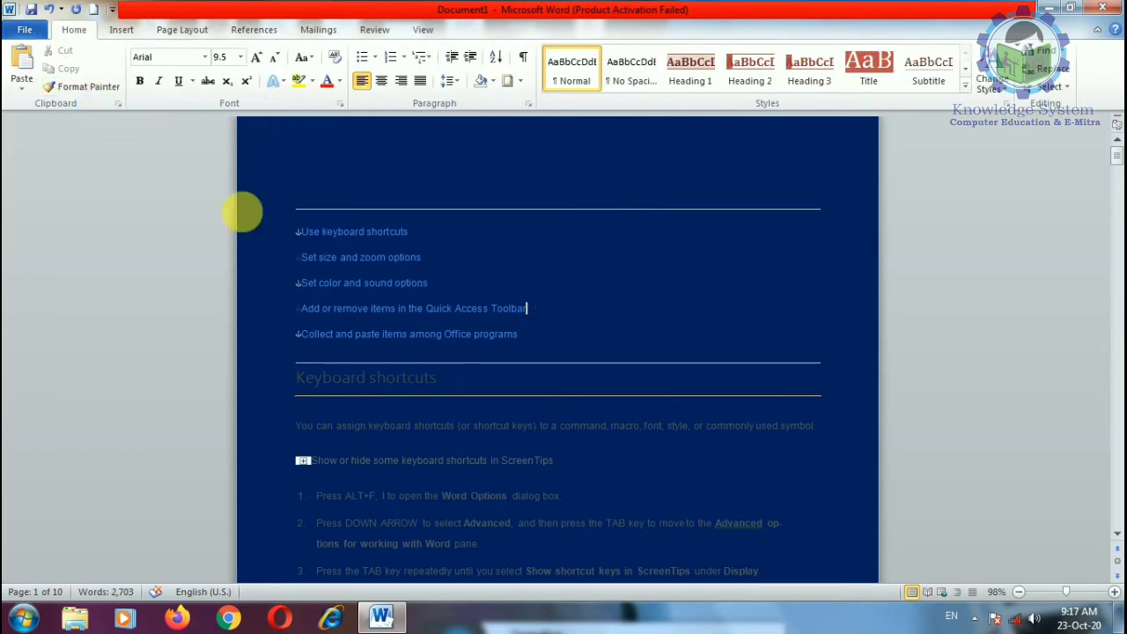
pyautogui.click(182, 30)
pyautogui.click(434, 77)
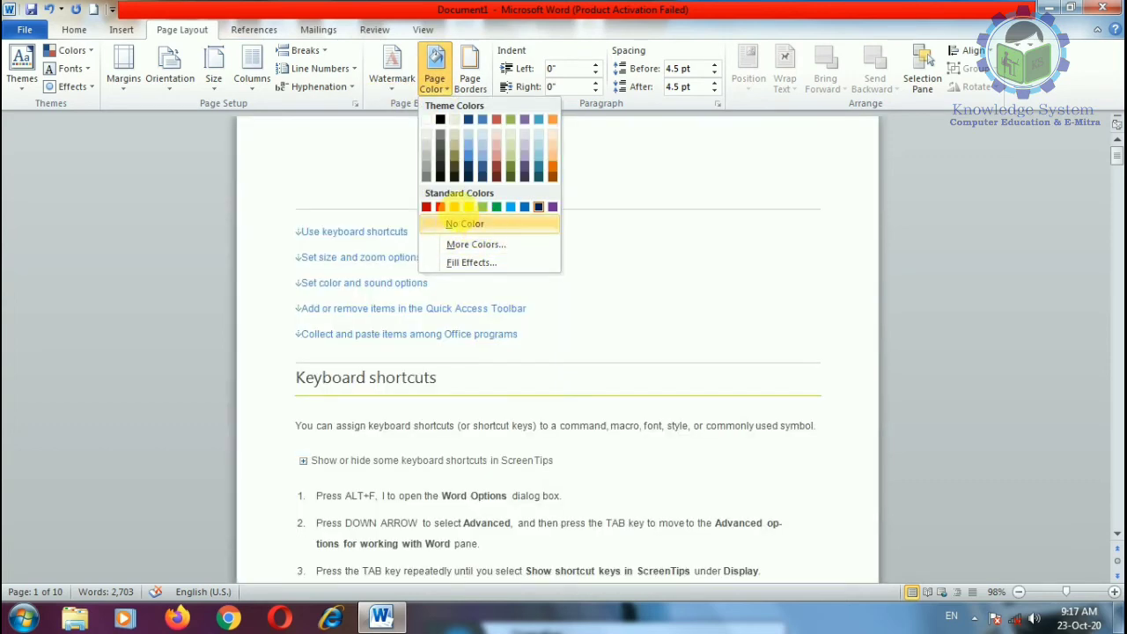
# Step: Apply a one-colour red gradient fill to the page background
pyautogui.click(459, 222)
pyautogui.click(434, 78)
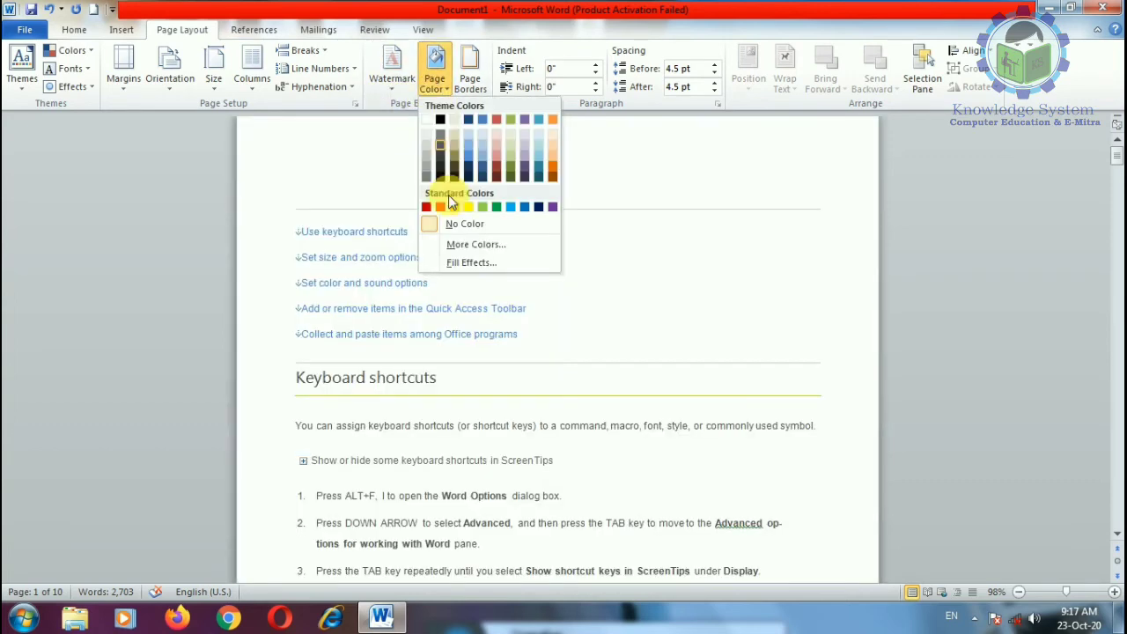
pyautogui.click(466, 263)
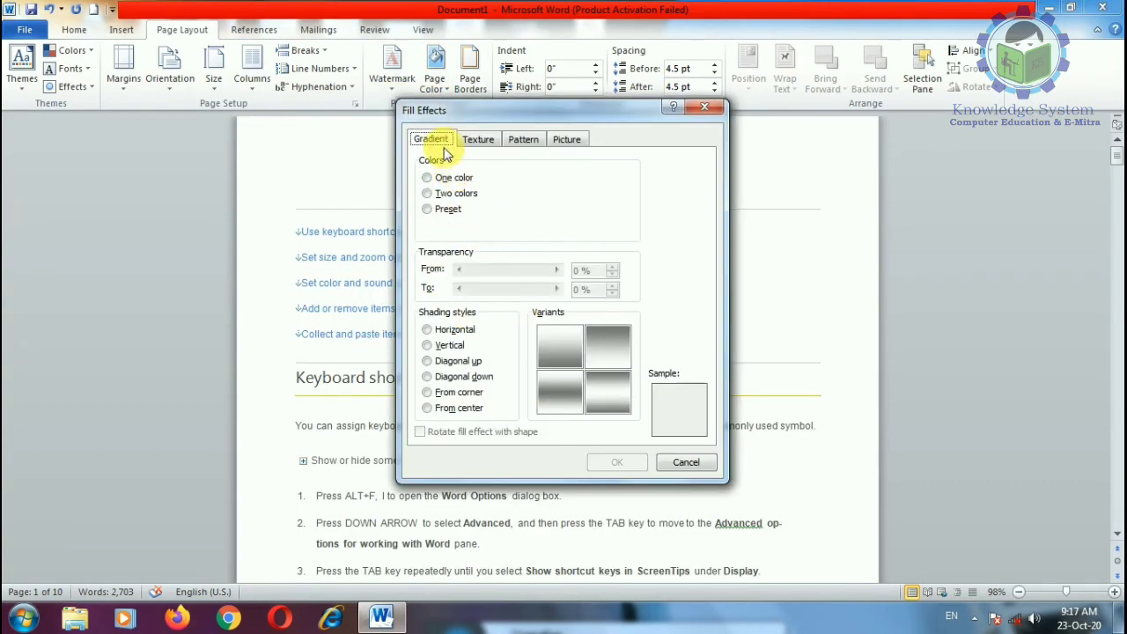
pyautogui.click(449, 178)
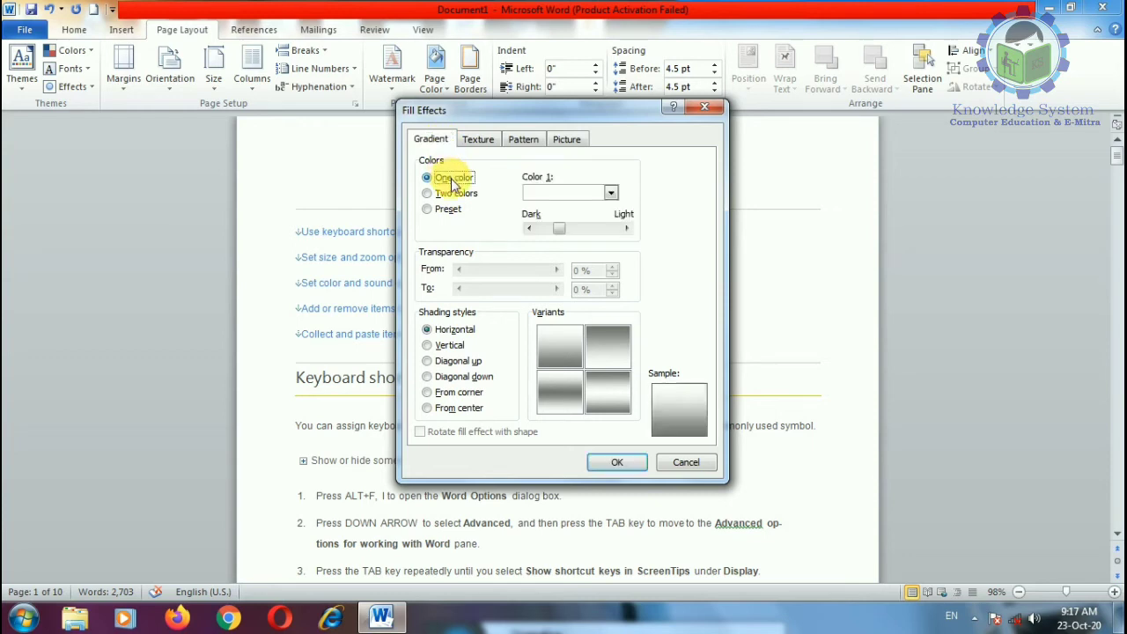
pyautogui.click(610, 193)
pyautogui.click(546, 311)
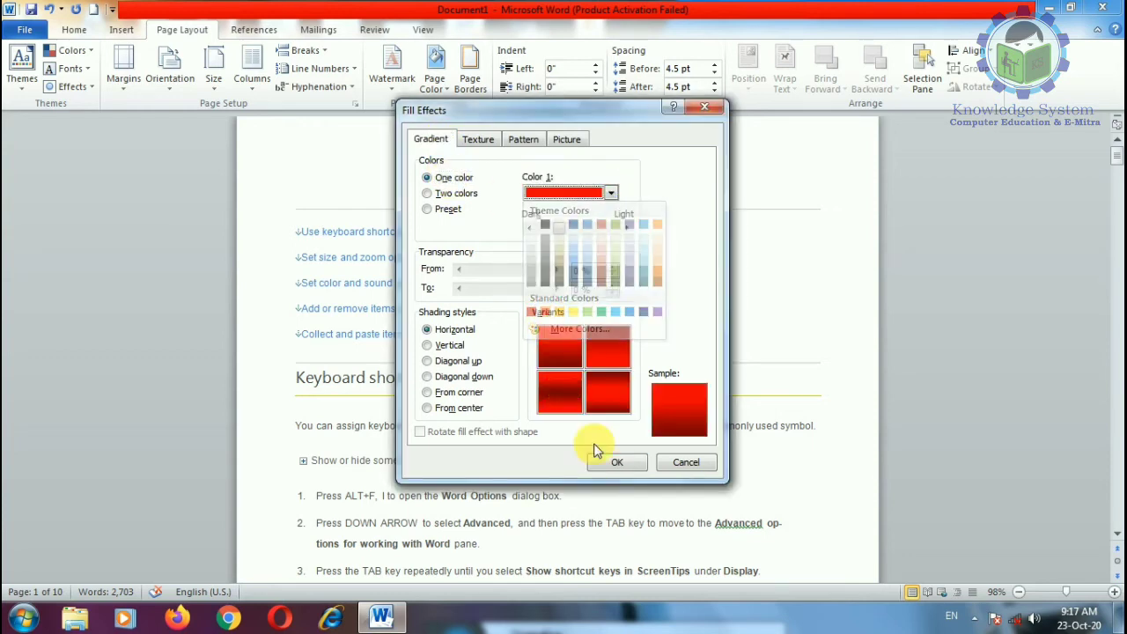
pyautogui.click(617, 462)
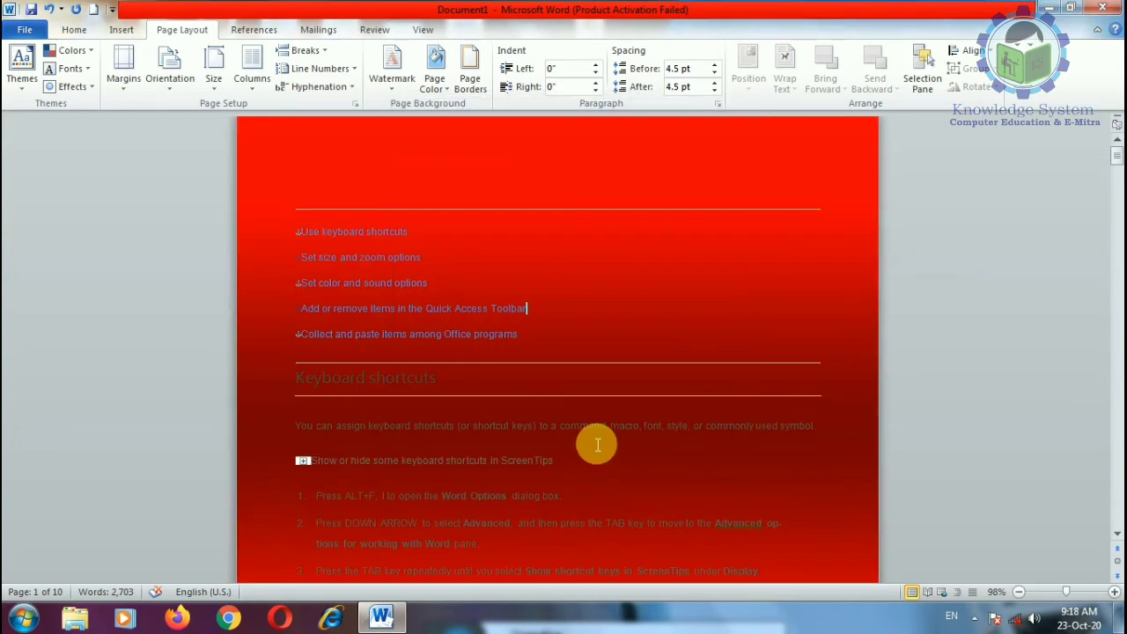
# Step: Change it to a two-colour red and dark blue gradient shaded from the centre
pyautogui.click(449, 92)
pyautogui.click(479, 264)
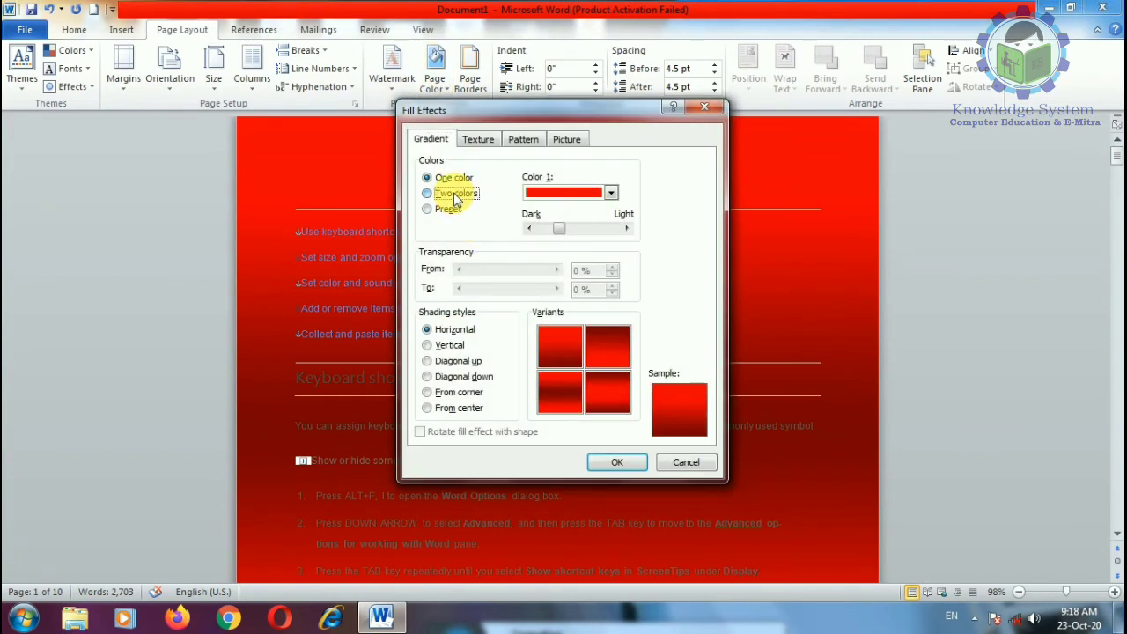
pyautogui.click(454, 194)
pyautogui.click(611, 227)
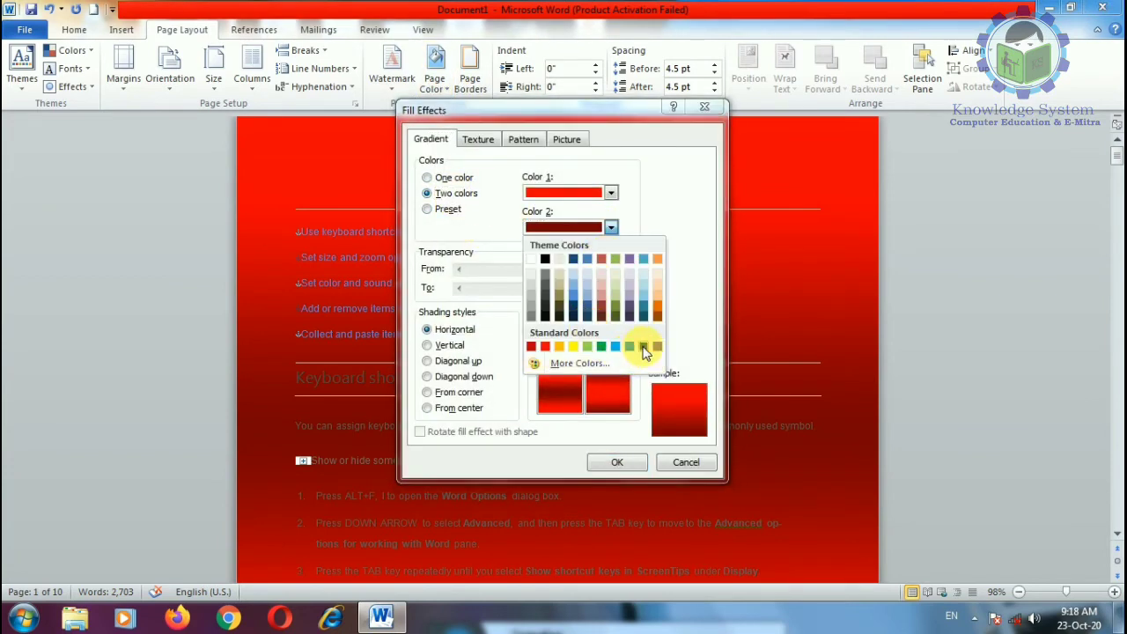
pyautogui.click(643, 347)
pyautogui.click(459, 392)
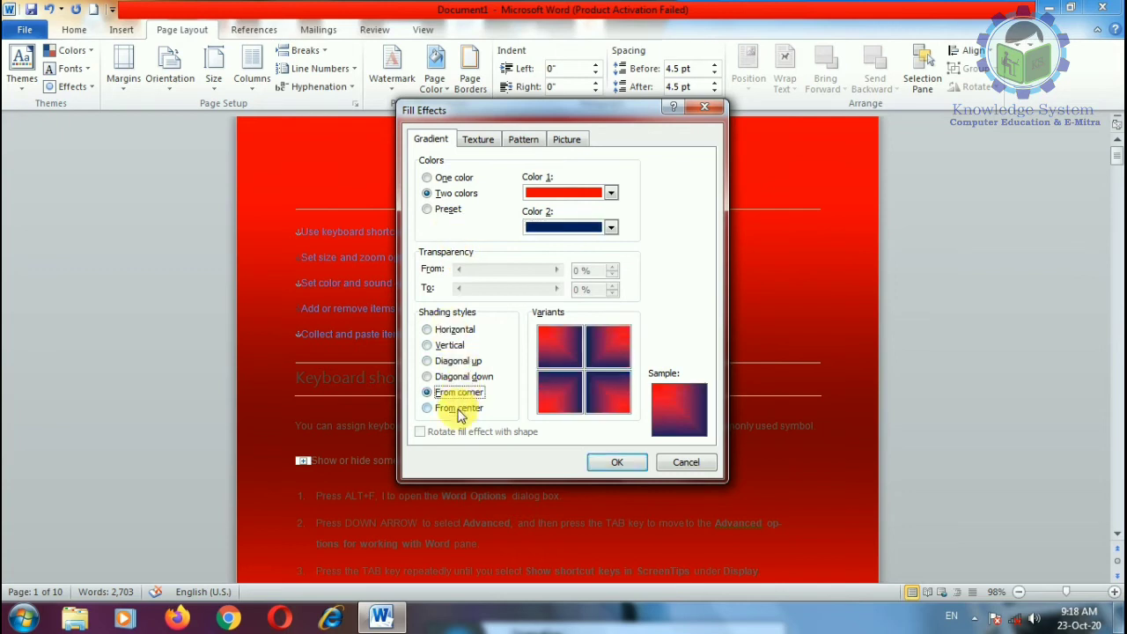
pyautogui.click(454, 407)
pyautogui.click(632, 352)
pyautogui.doubleClick(632, 354)
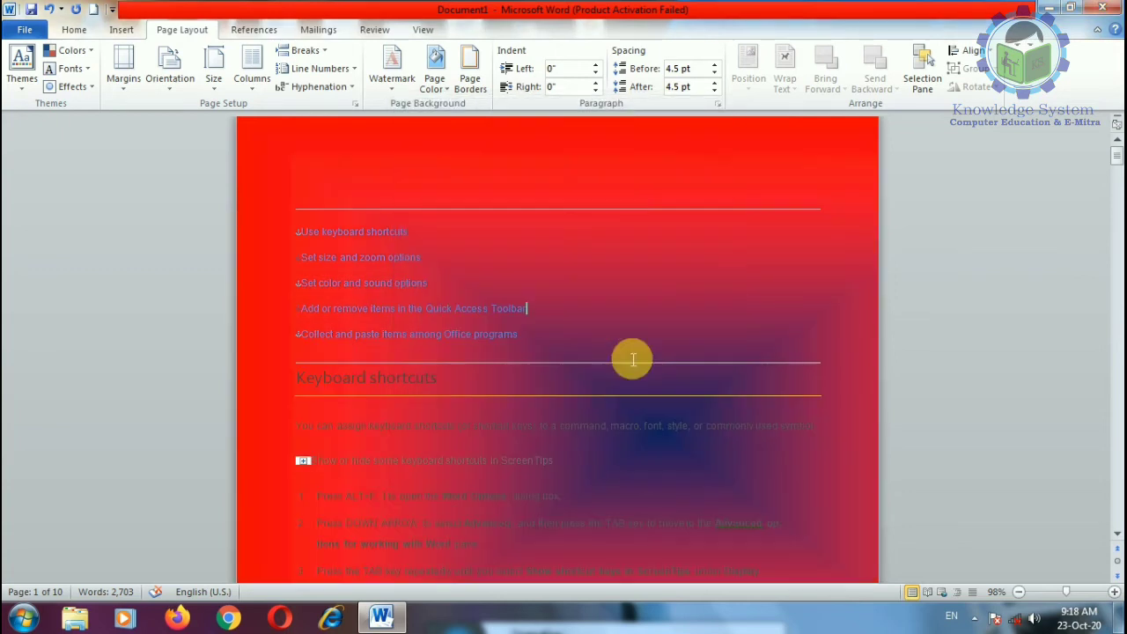
# Step: Try From corner, Diagonal up, Vertical and Horizontal gradient shading in Fill Effects
pyautogui.scroll(-10, 639, 454)
pyautogui.scroll(6, 722, 410)
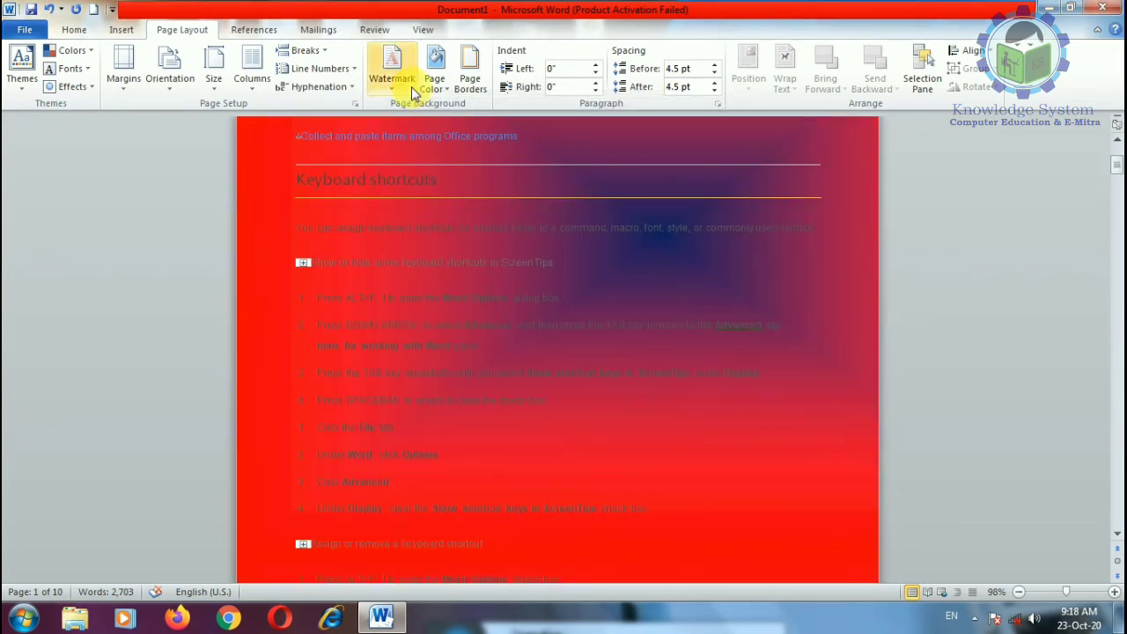
pyautogui.click(434, 75)
pyautogui.click(471, 263)
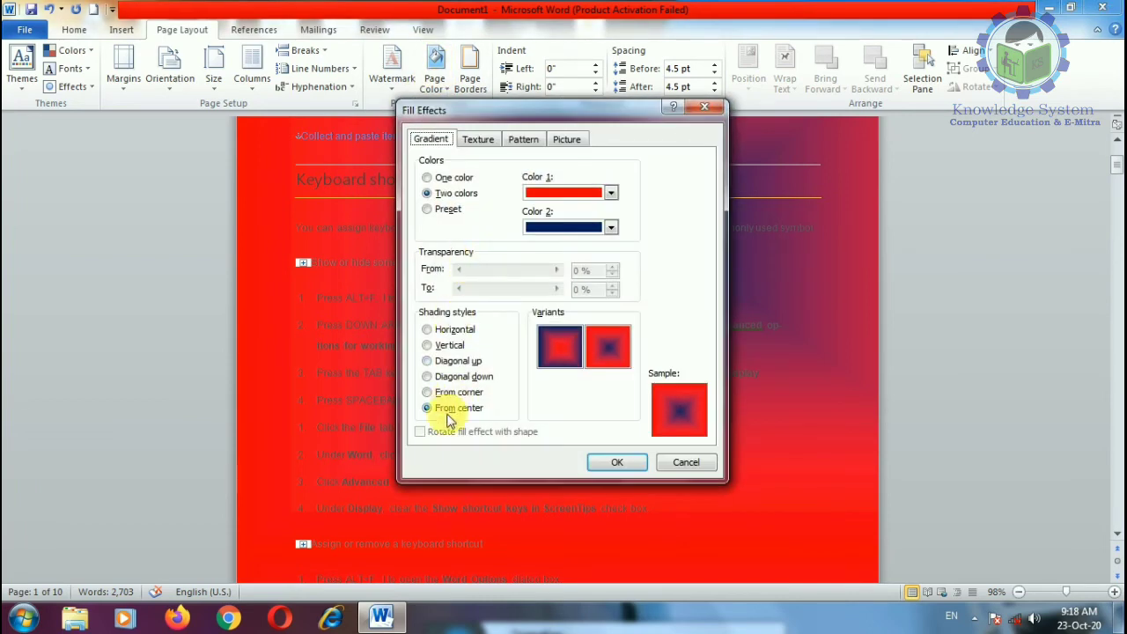
pyautogui.click(458, 391)
pyautogui.click(456, 360)
pyautogui.click(450, 345)
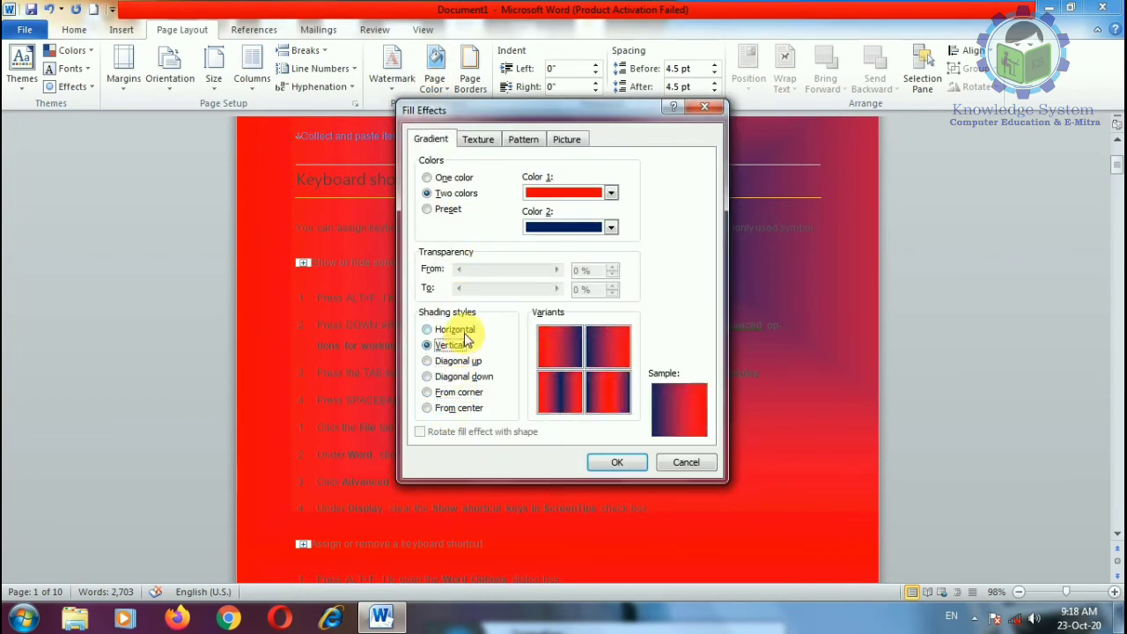
pyautogui.click(454, 329)
# Step: Switch to a preset gradient, trying Late Sunset before choosing Daybreak
pyautogui.click(445, 209)
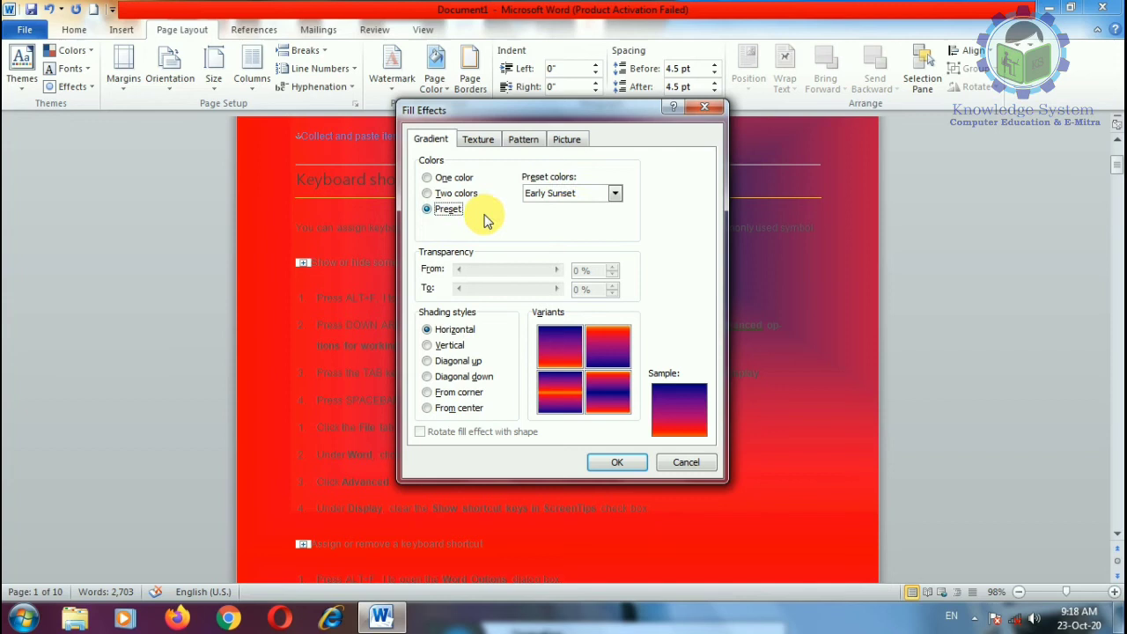
pyautogui.click(614, 193)
pyautogui.click(588, 220)
pyautogui.click(600, 193)
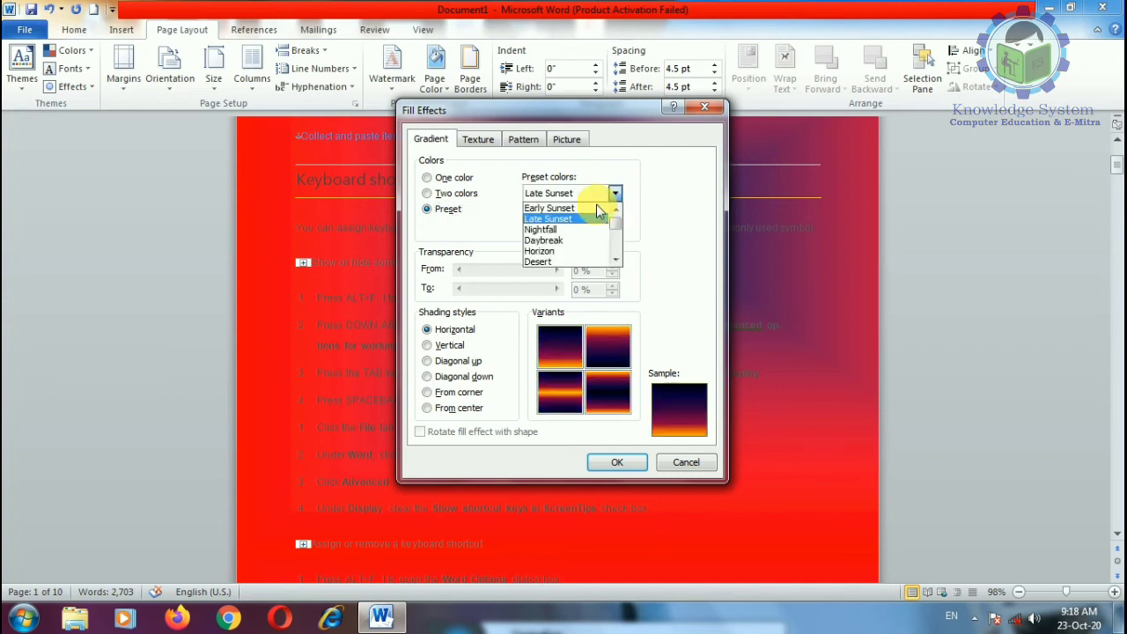
pyautogui.click(556, 242)
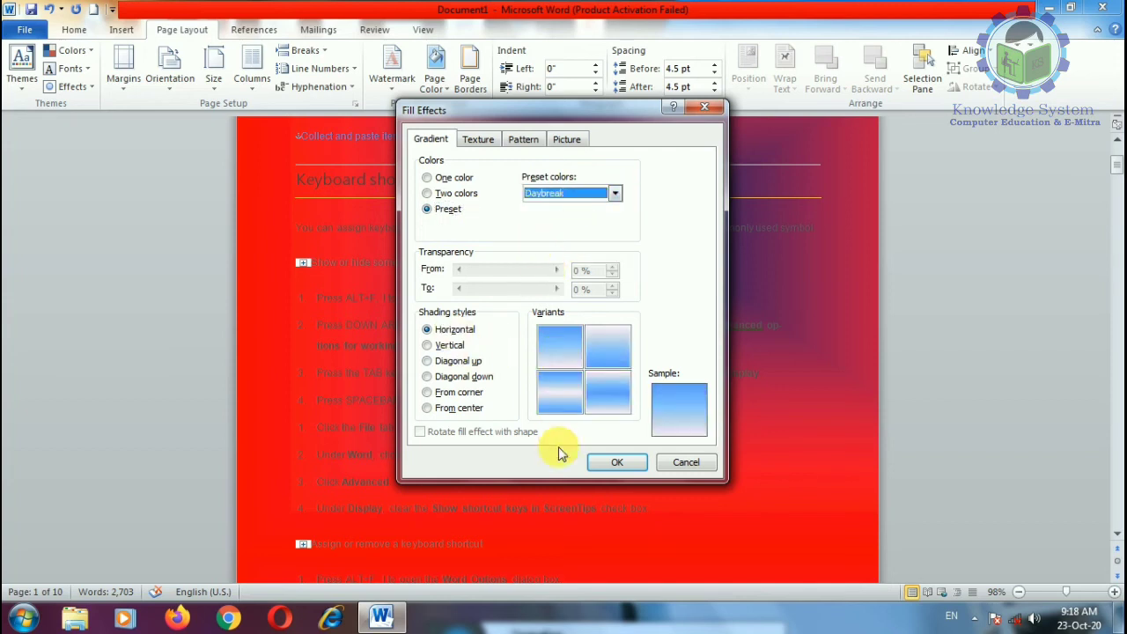
# Step: Shade the Daybreak gradient From center and apply it to the pages
pyautogui.click(453, 408)
pyautogui.click(459, 376)
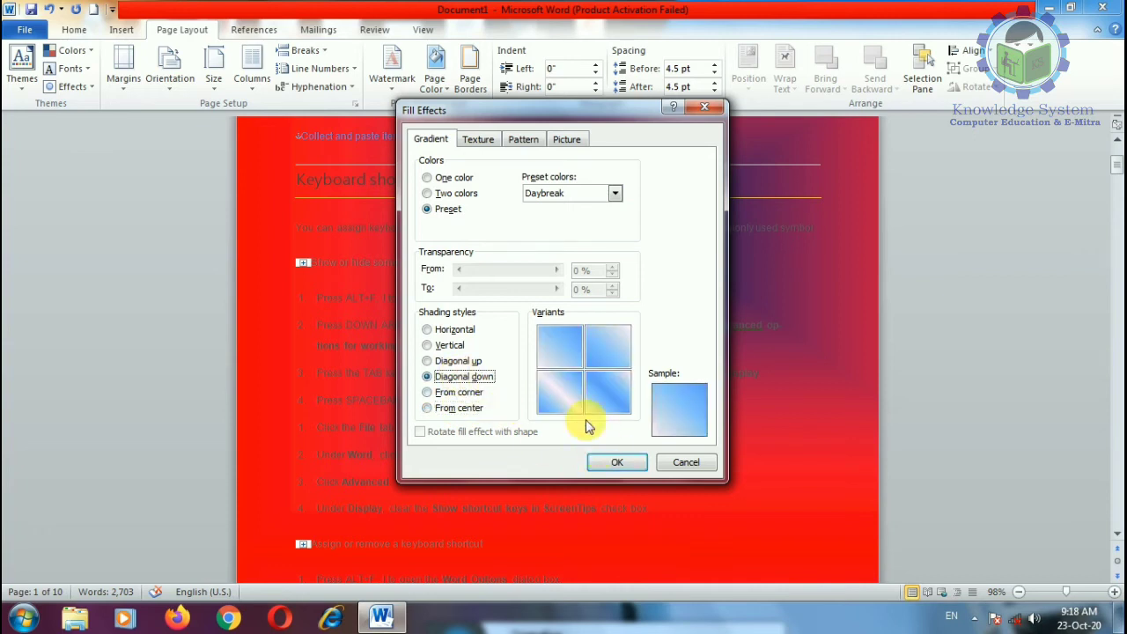
pyautogui.click(453, 361)
pyautogui.click(458, 392)
pyautogui.click(457, 408)
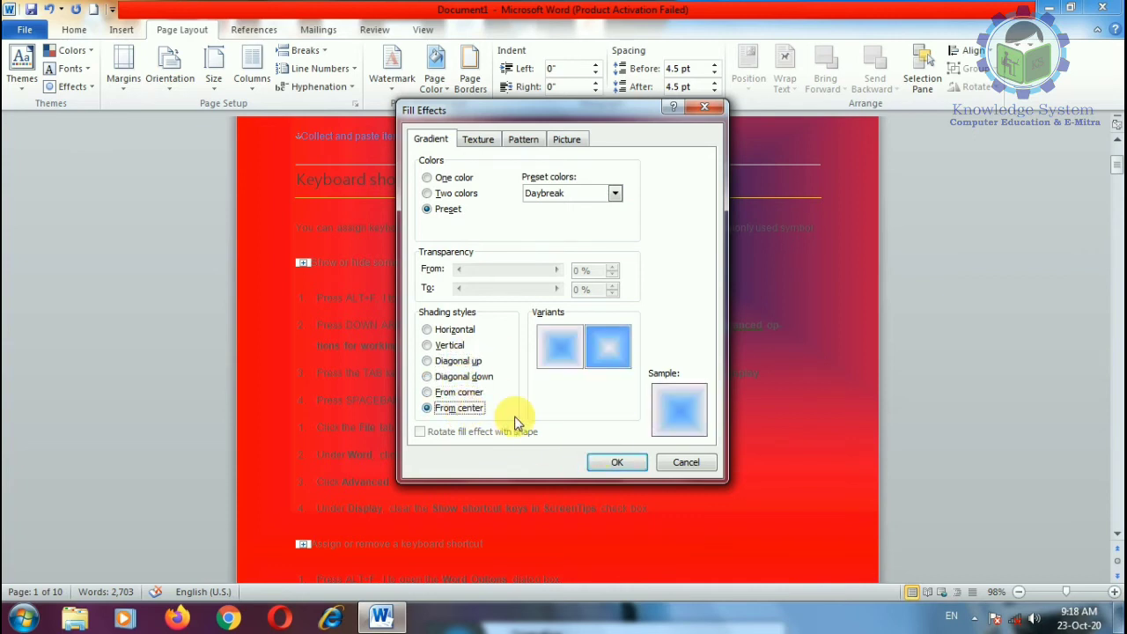
pyautogui.press('Return')
# Step: Reopen the page Fill Effects and bring up the Texture choices
pyautogui.scroll(-10, 573, 388)
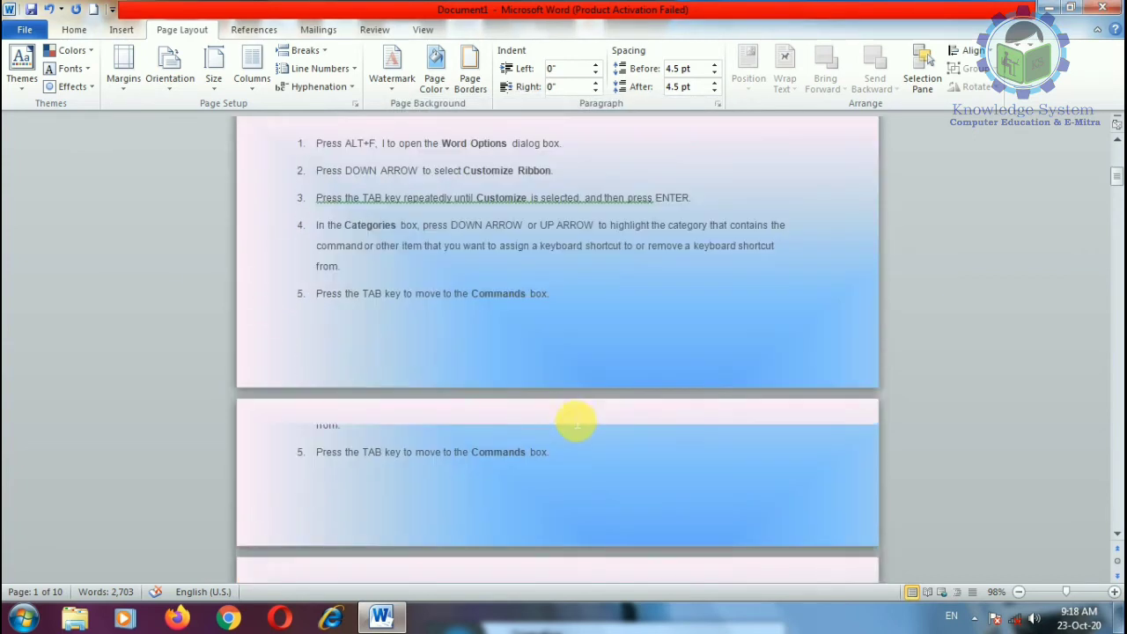
pyautogui.scroll(10, 577, 420)
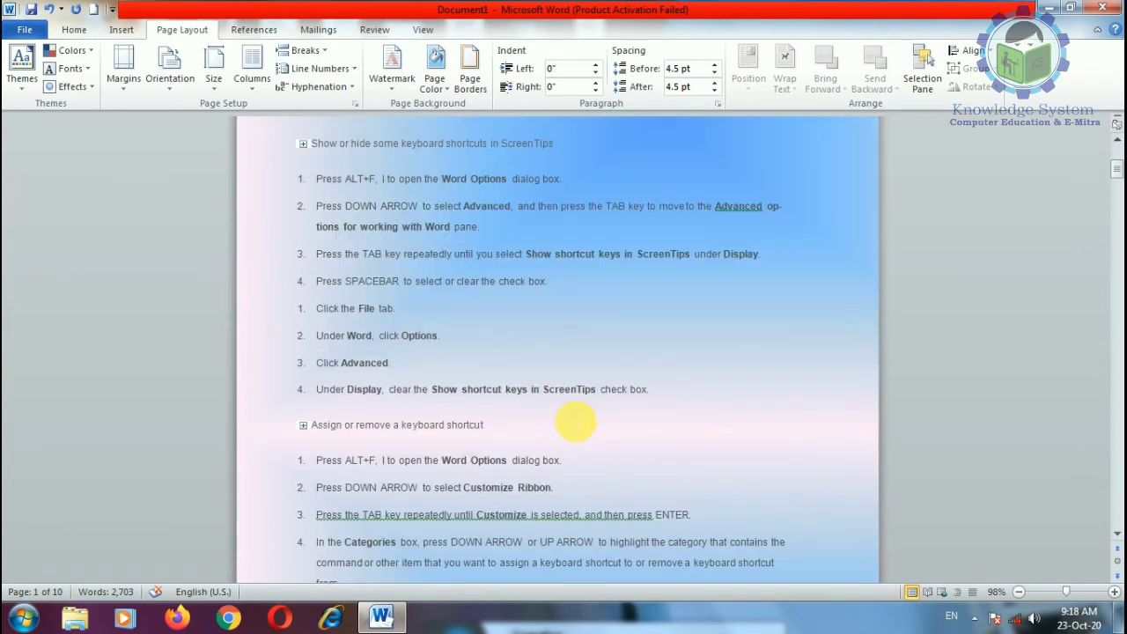
pyautogui.scroll(5, 573, 423)
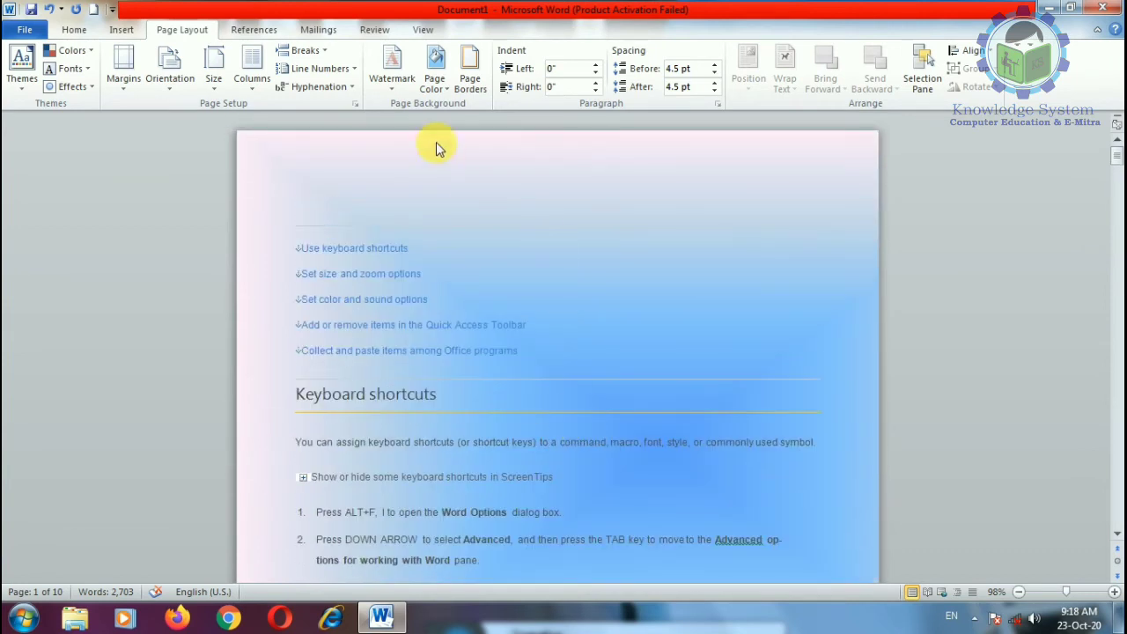
pyautogui.click(435, 86)
pyautogui.click(471, 262)
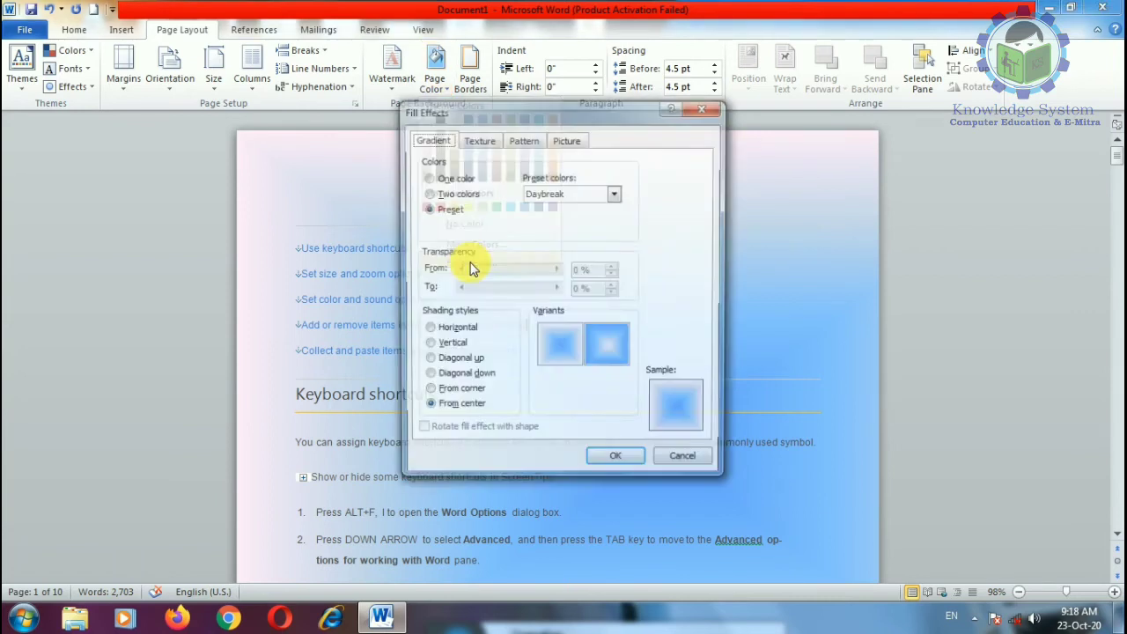
pyautogui.click(483, 142)
pyautogui.click(449, 141)
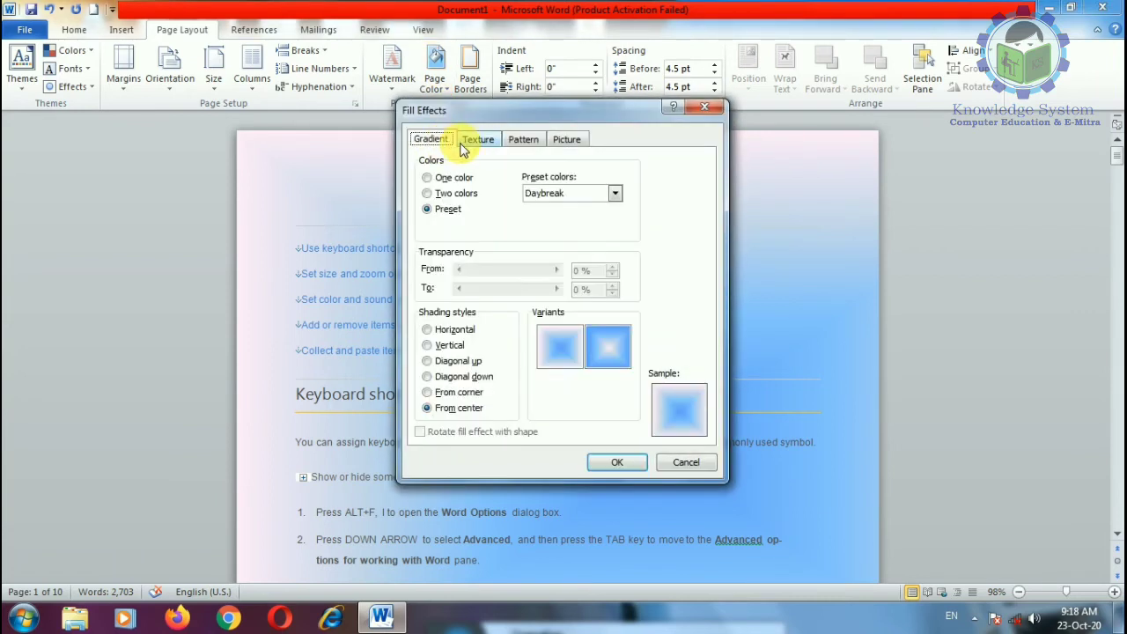
pyautogui.click(476, 141)
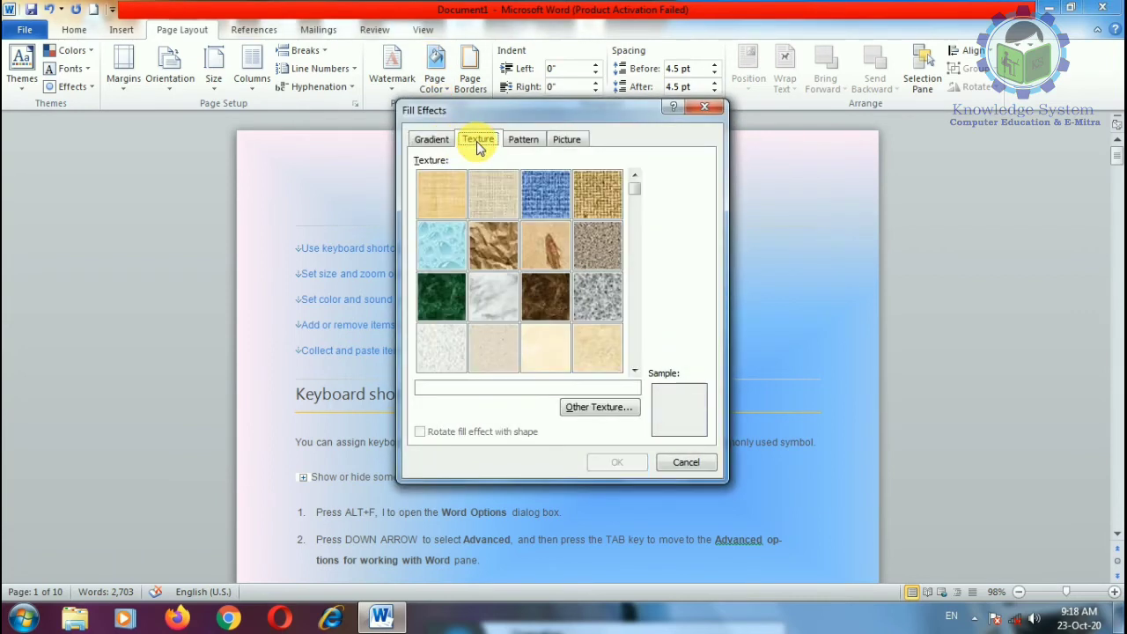
# Step: Apply the Papyrus, then Denim, then Green marble textures to the pages
pyautogui.doubleClick(444, 205)
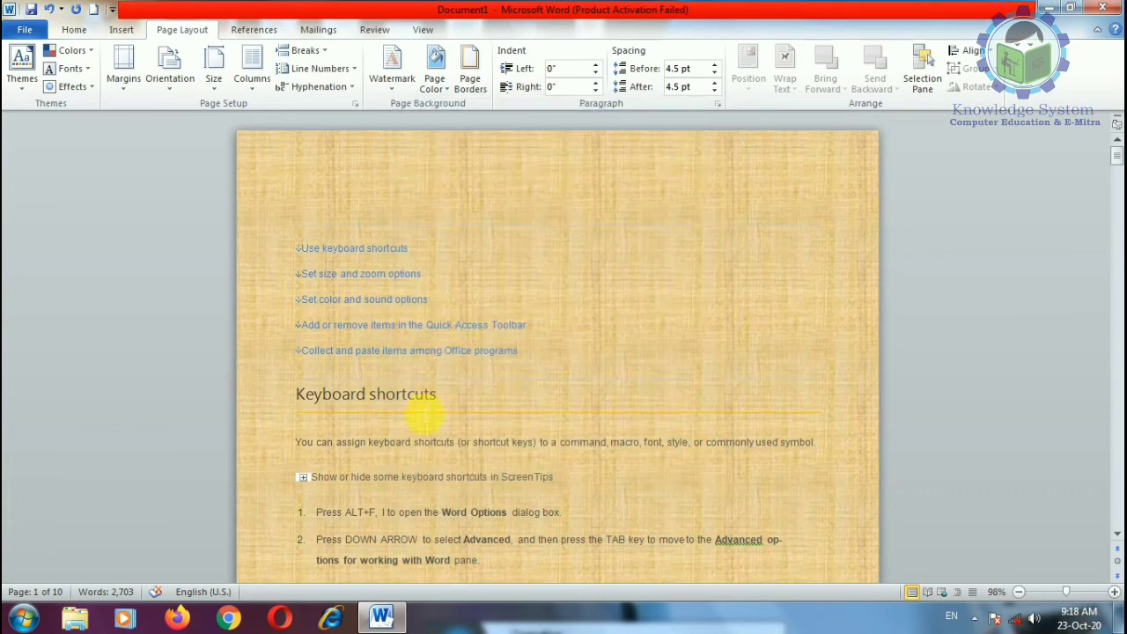
pyautogui.scroll(-10, 415, 387)
pyautogui.click(436, 92)
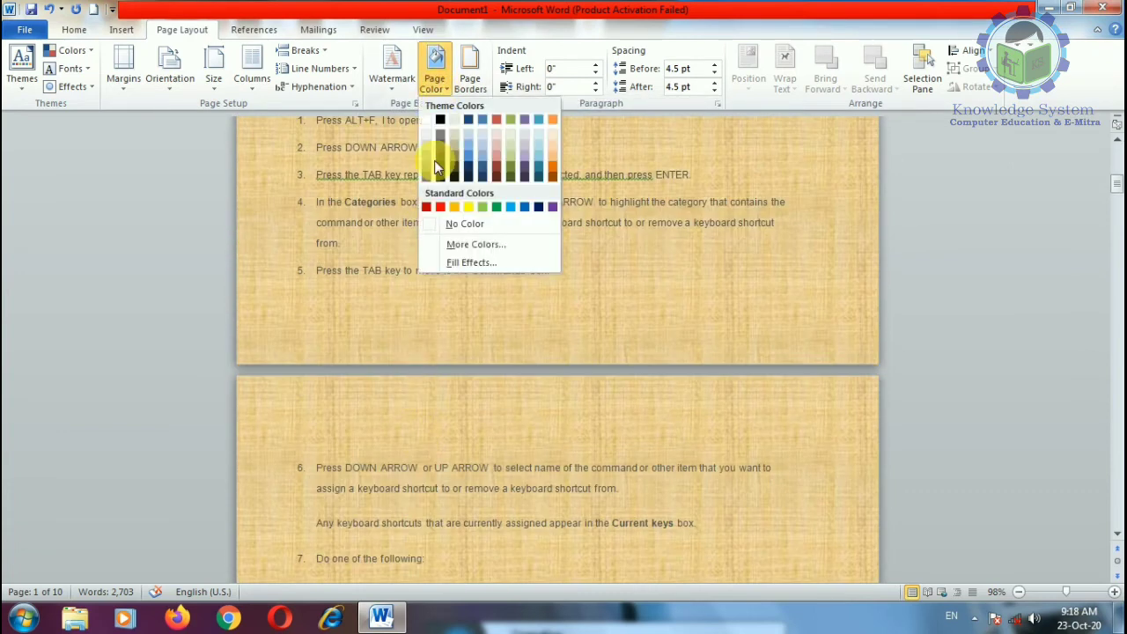
pyautogui.click(451, 265)
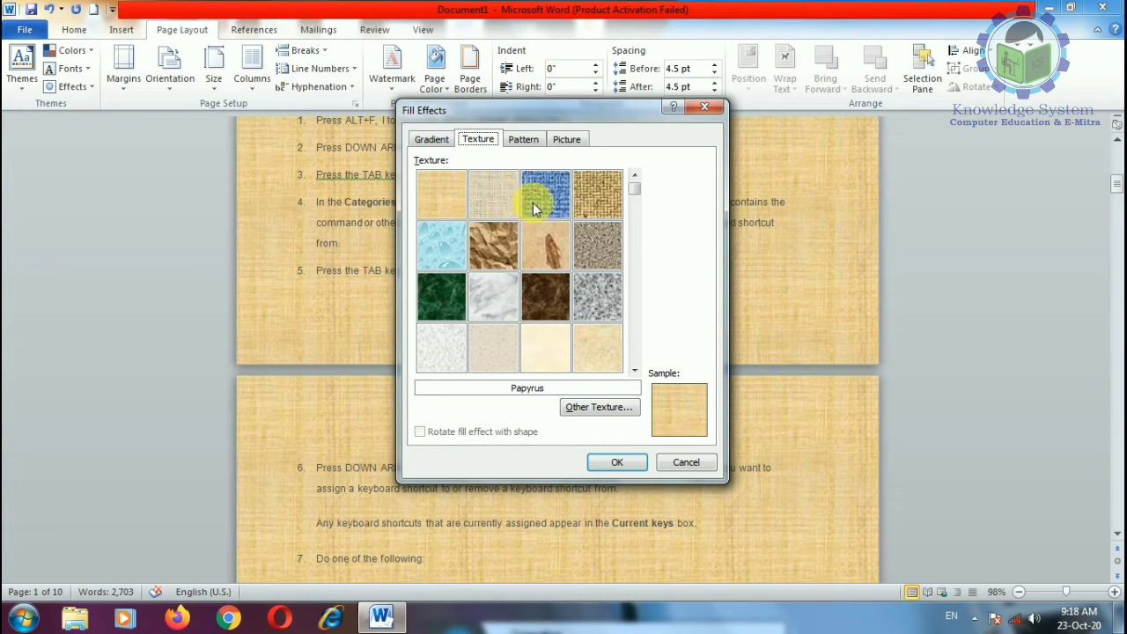
pyautogui.doubleClick(533, 209)
pyautogui.click(434, 81)
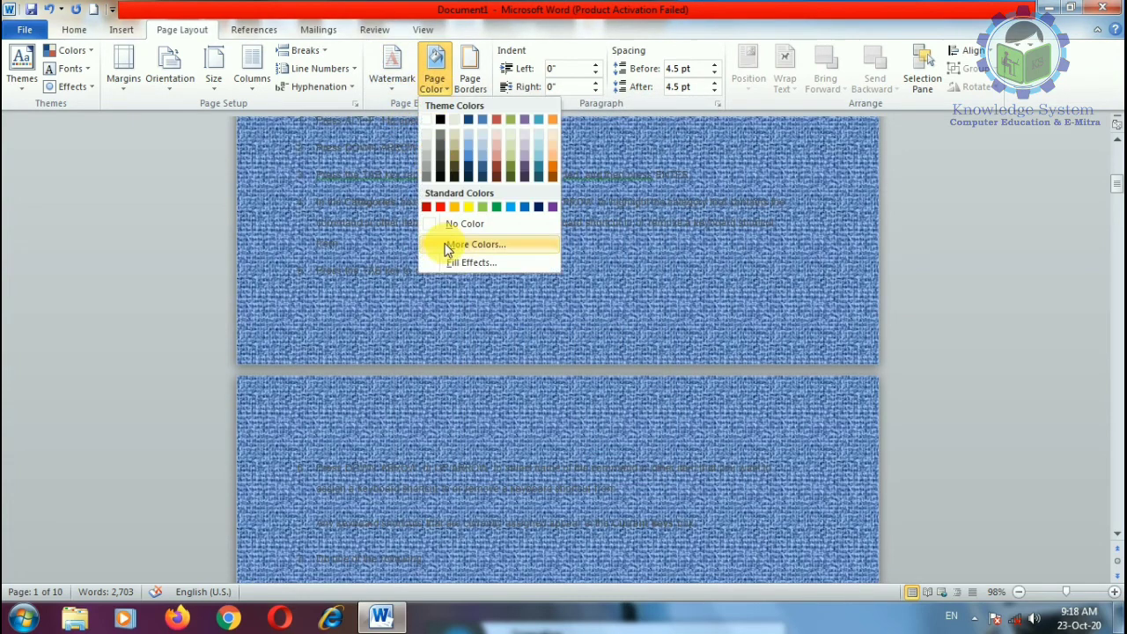
pyautogui.click(462, 261)
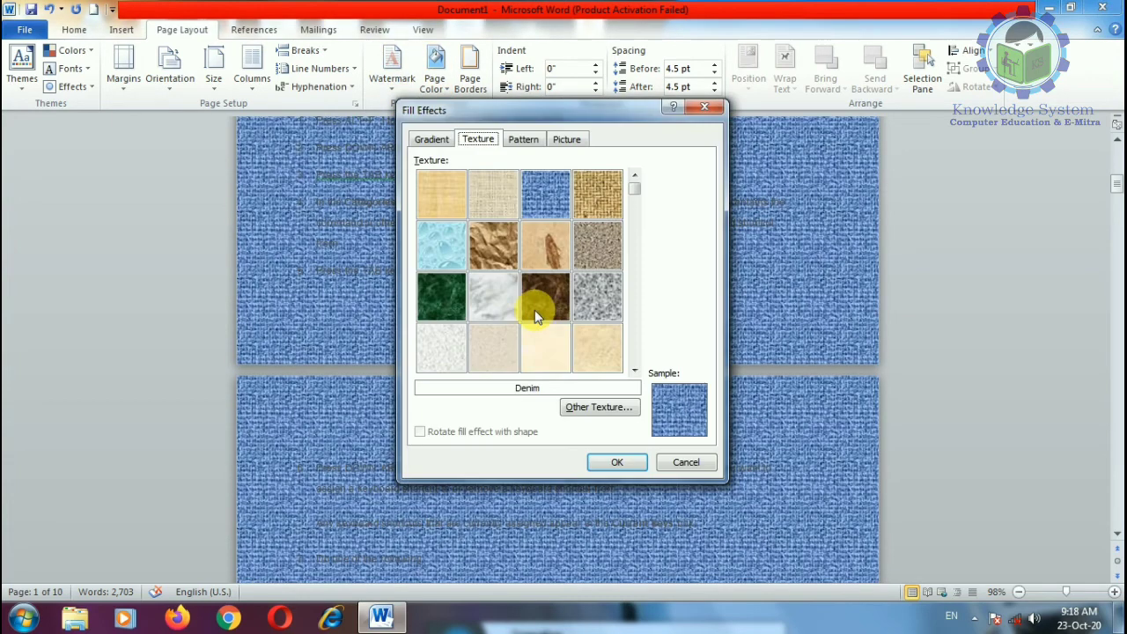
pyautogui.doubleClick(457, 304)
# Step: Preview the Purple mesh, Walnut, Oak and Newsprint textures
pyautogui.click(434, 81)
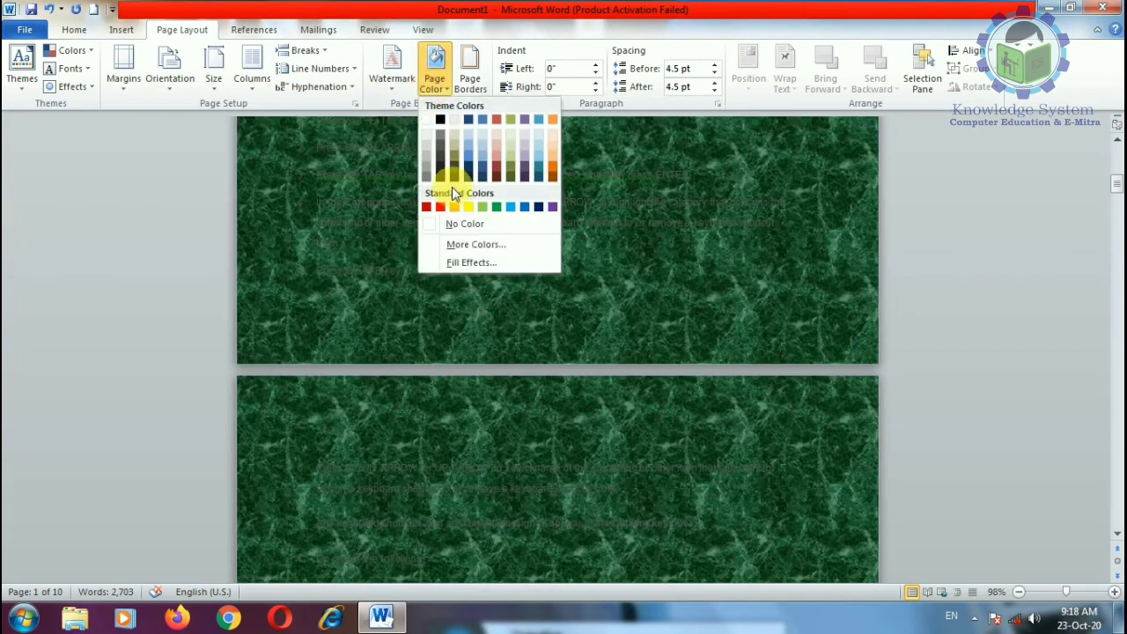
pyautogui.click(462, 262)
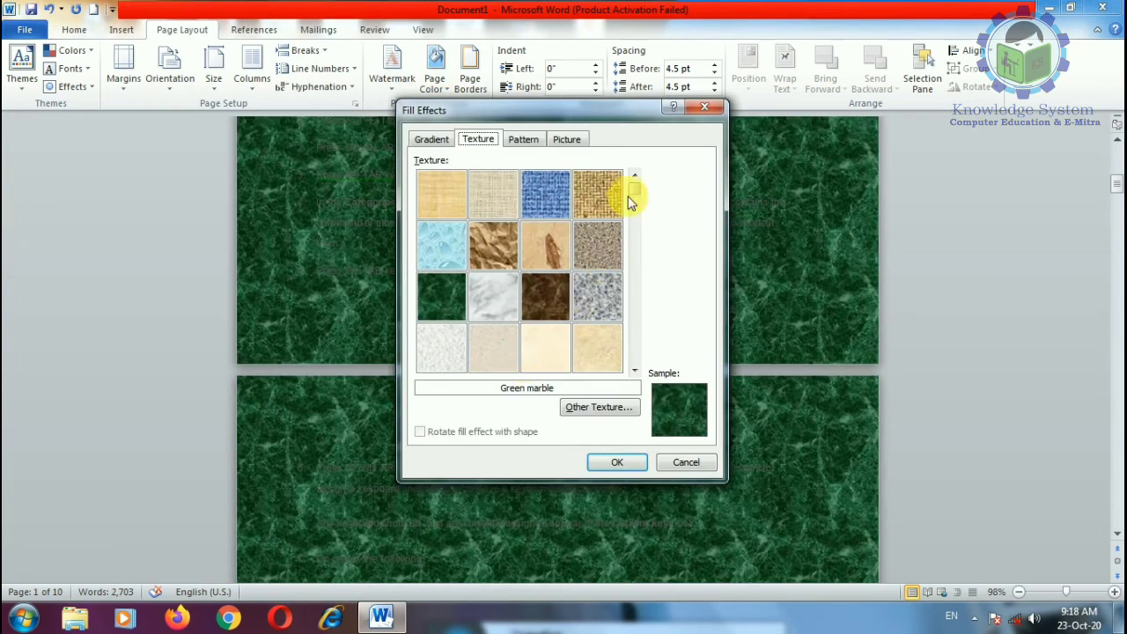
pyautogui.moveTo(630, 201); pyautogui.dragTo(636, 319)
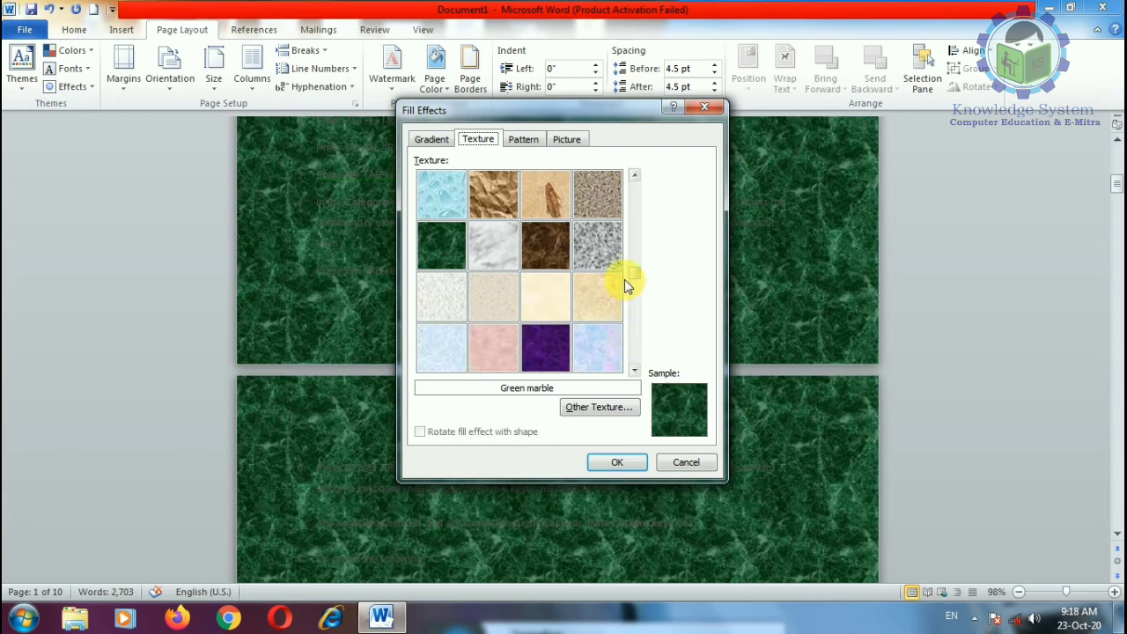
pyautogui.moveTo(624, 279); pyautogui.dragTo(630, 341)
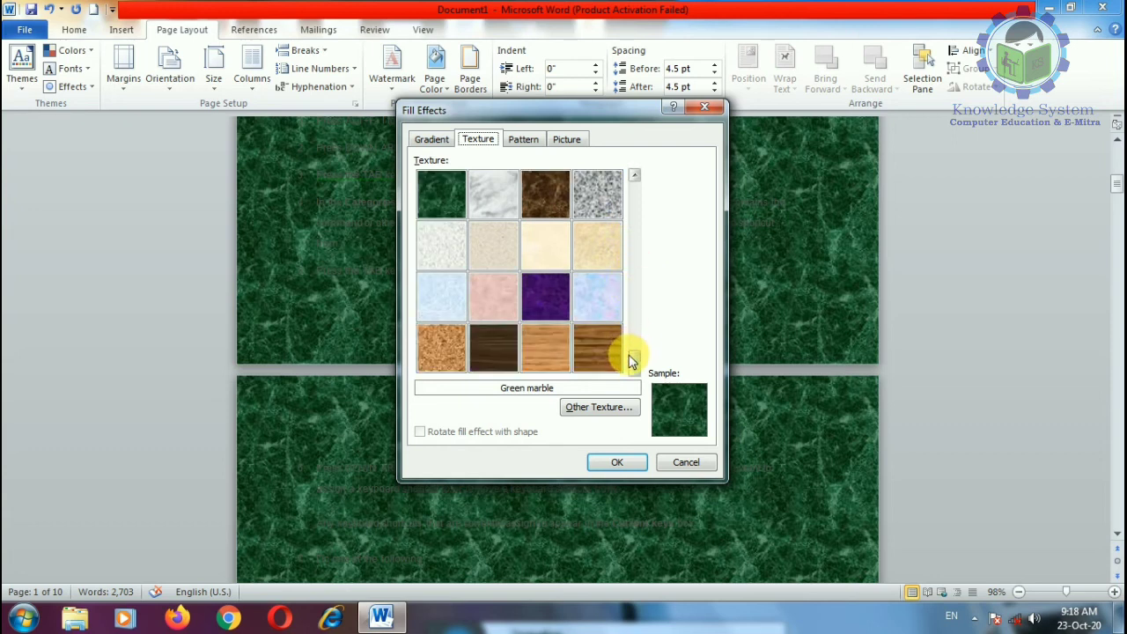
pyautogui.click(551, 305)
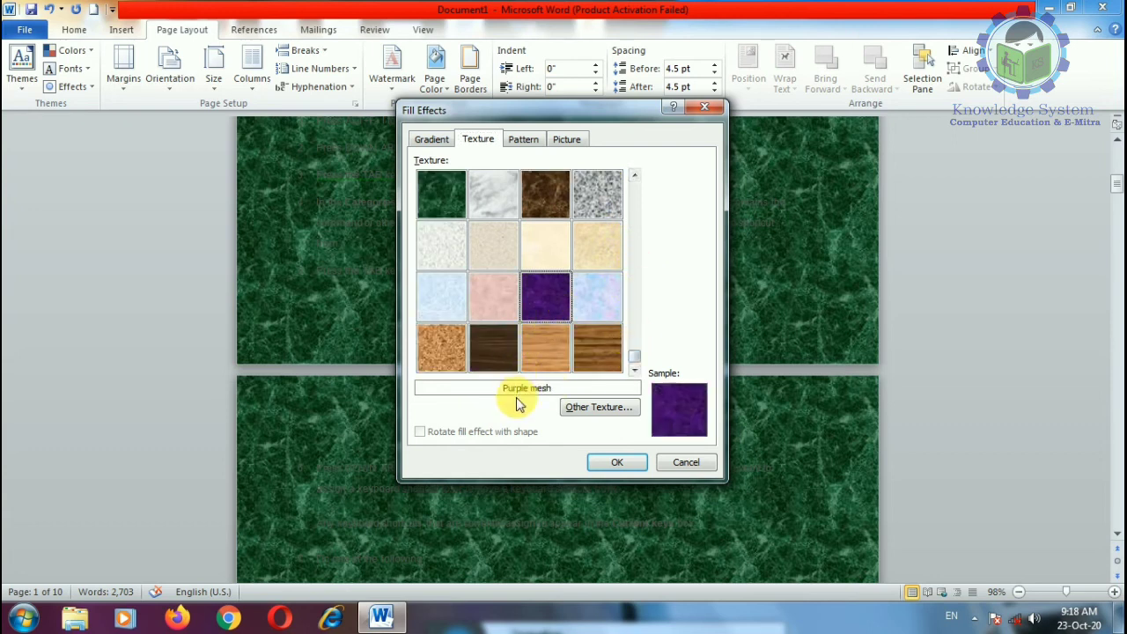
pyautogui.click(493, 352)
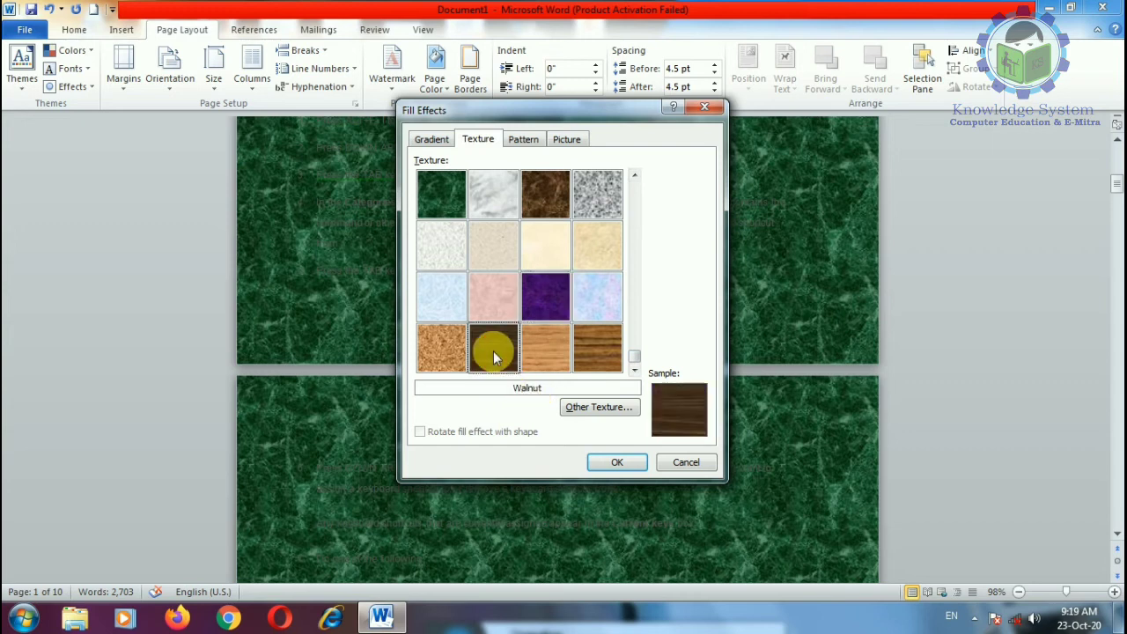
pyautogui.click(547, 346)
pyautogui.click(442, 247)
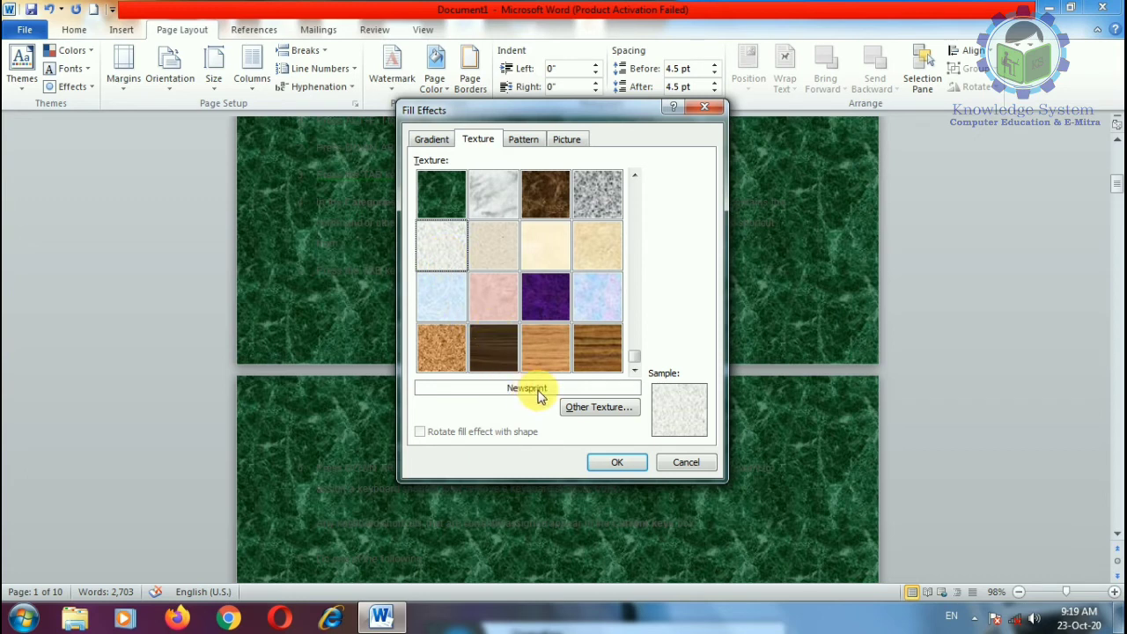
# Step: Use the Penguins picture as the page texture via Other Texture
pyautogui.click(598, 407)
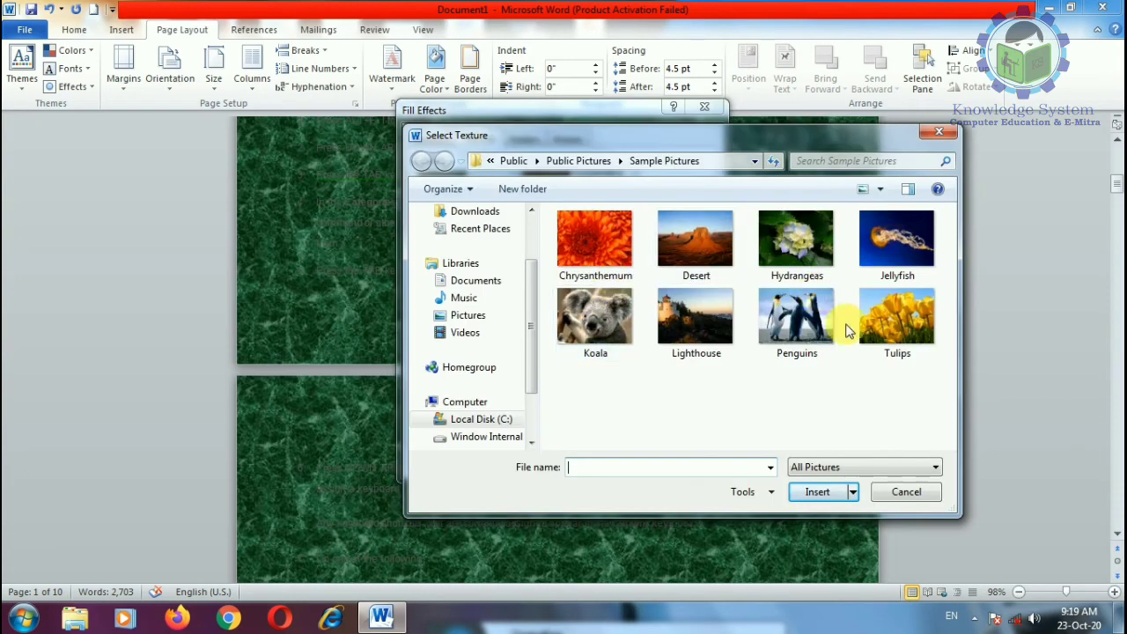
pyautogui.doubleClick(796, 317)
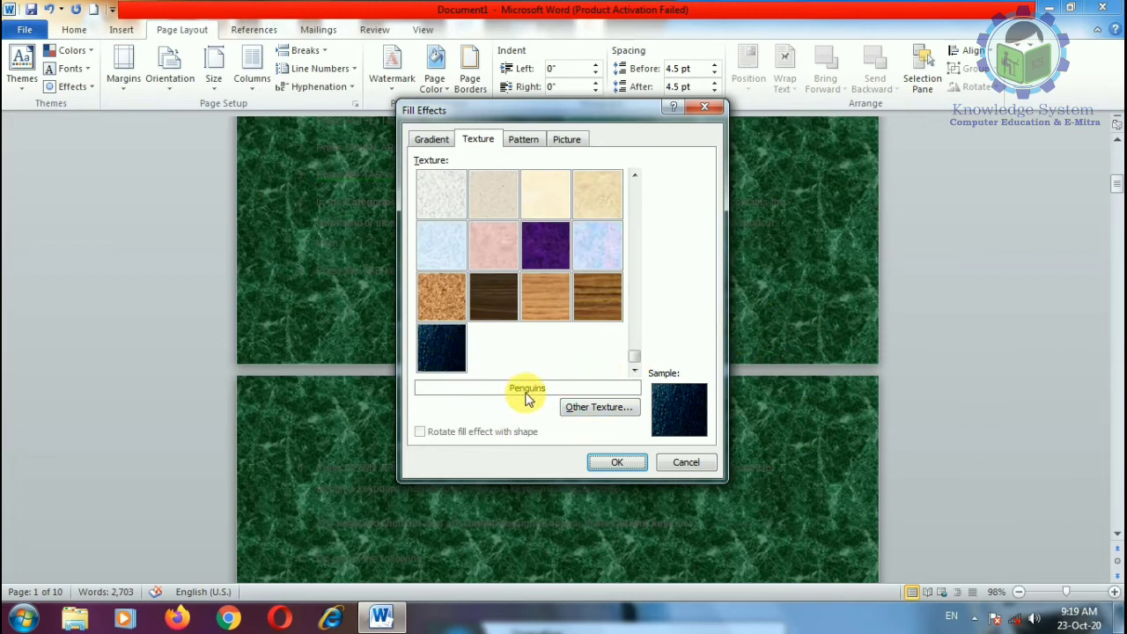
pyautogui.click(616, 465)
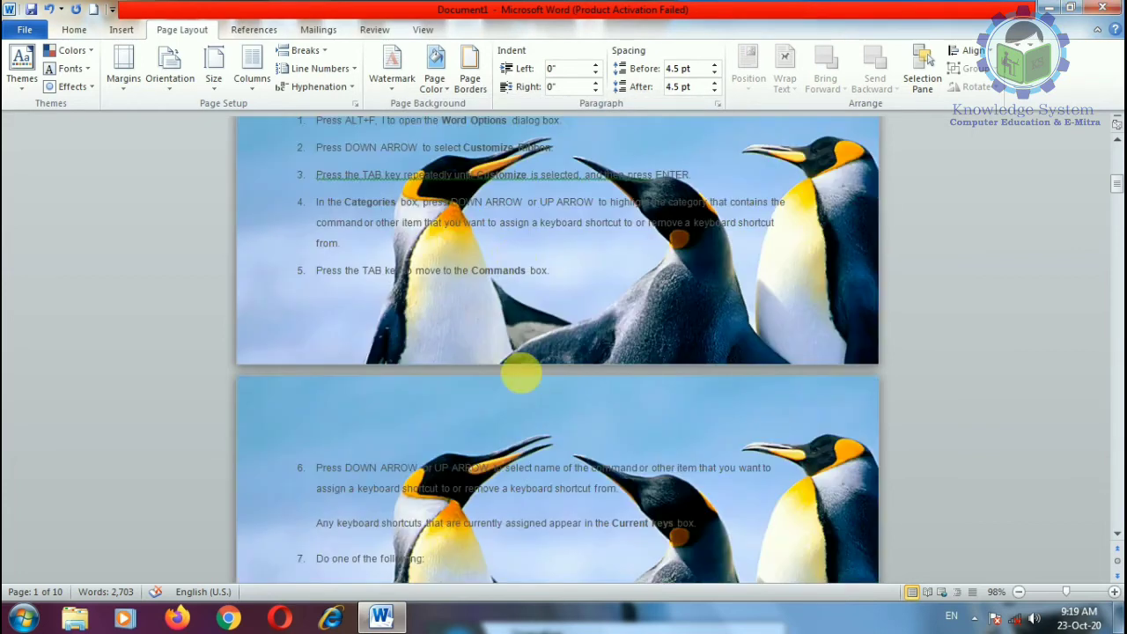
pyautogui.scroll(5, 518, 335)
pyautogui.scroll(3, 519, 358)
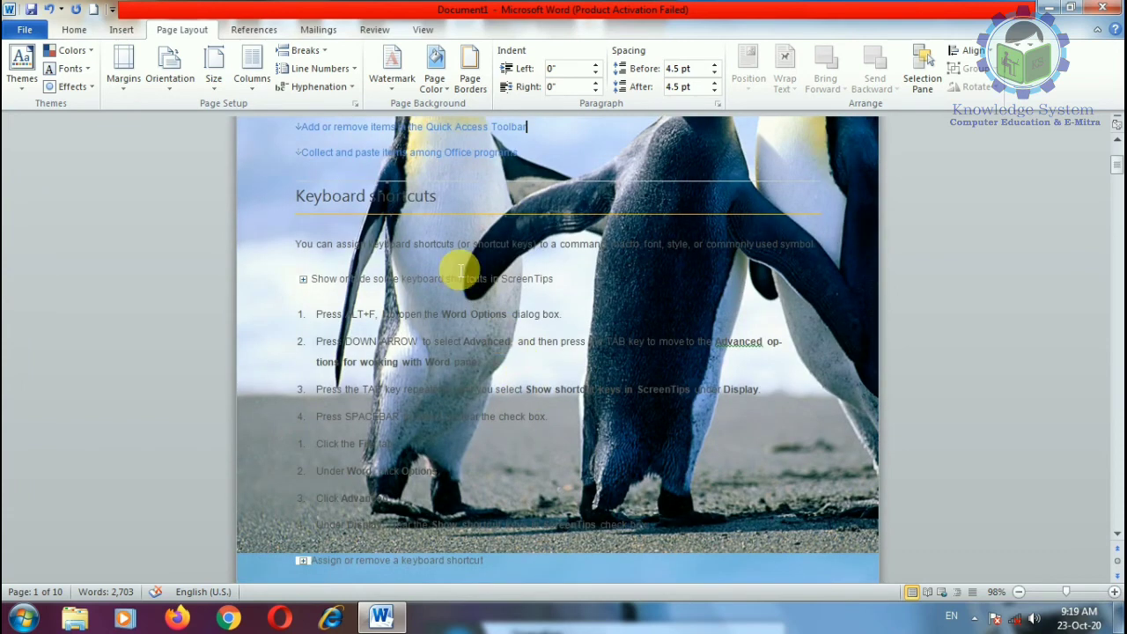
# Step: Apply a red-on-dark-blue Sphere pattern as the page background
pyautogui.click(434, 72)
pyautogui.click(453, 263)
pyautogui.click(520, 144)
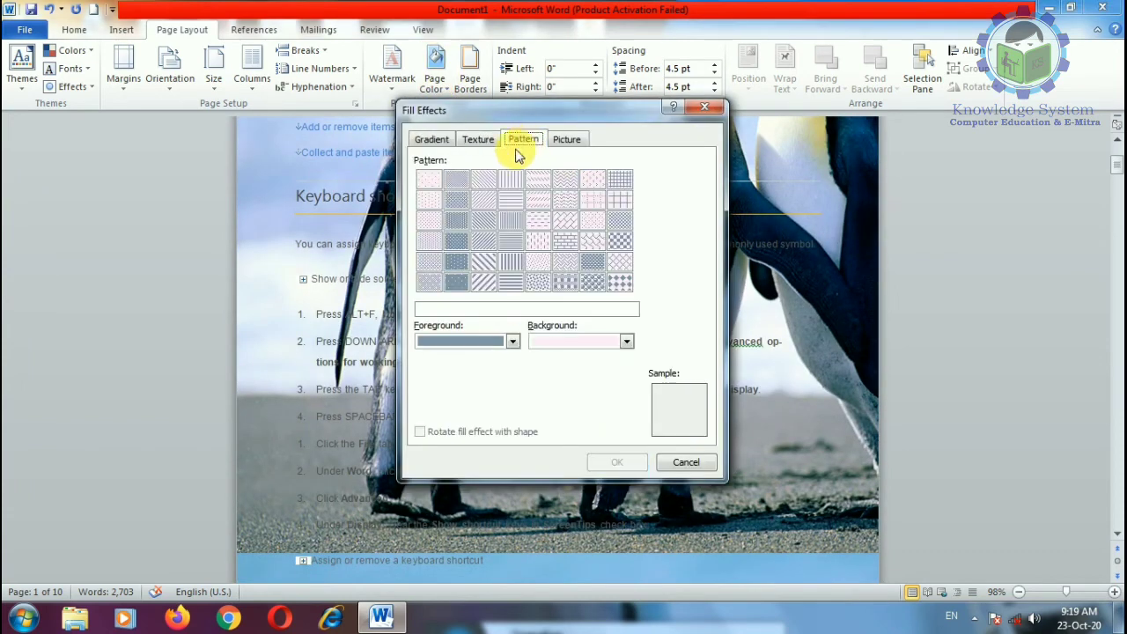
pyautogui.click(511, 341)
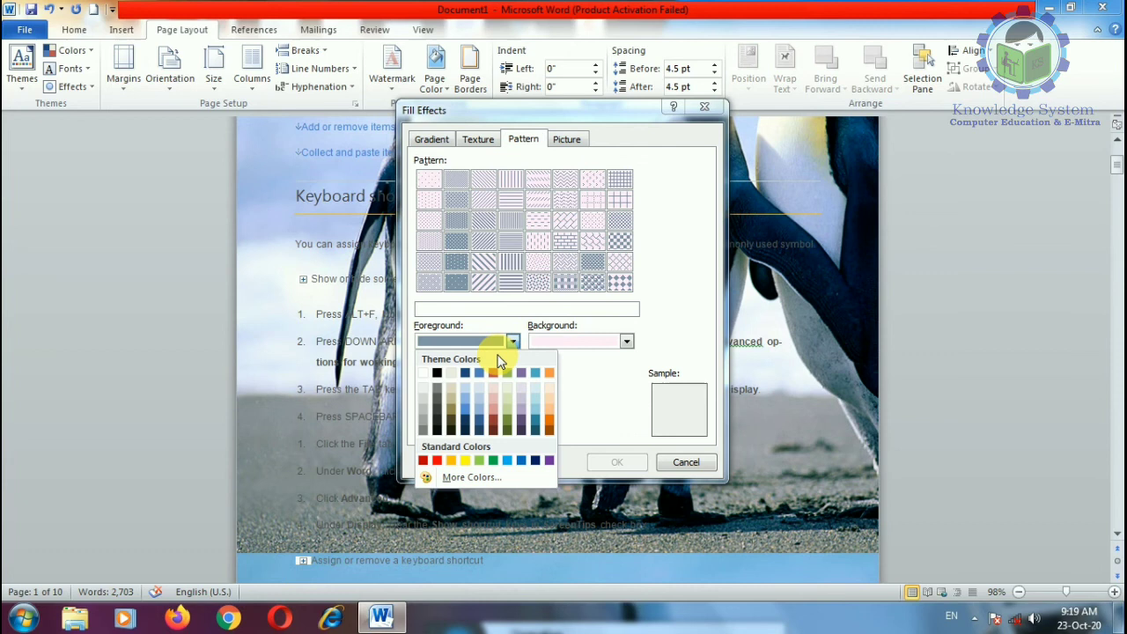
pyautogui.click(437, 459)
pyautogui.click(626, 341)
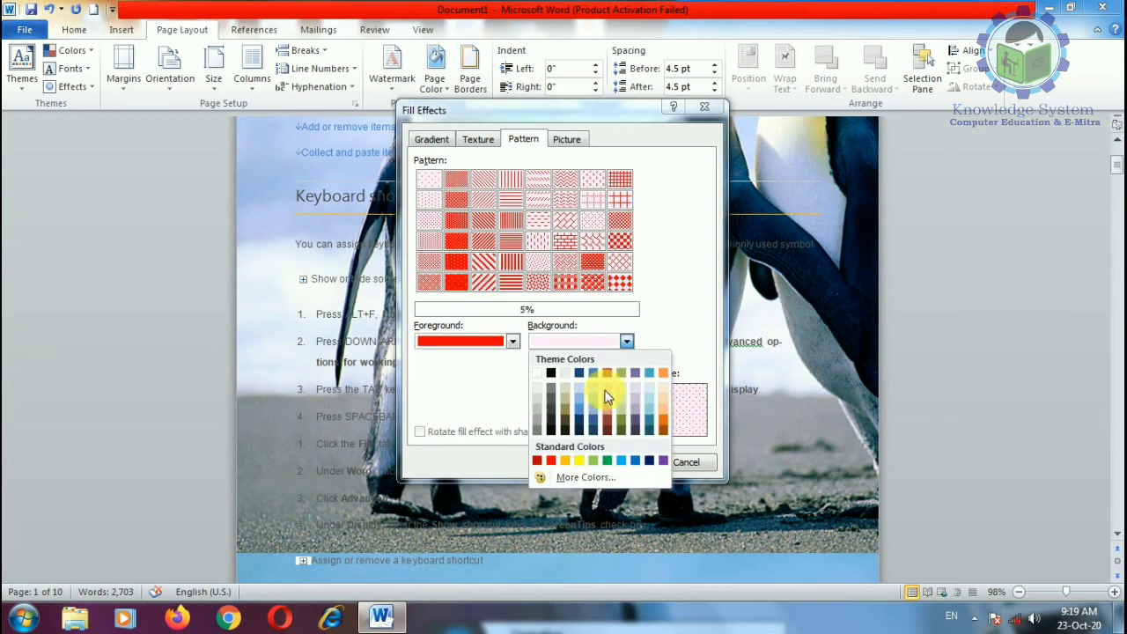
pyautogui.click(649, 459)
pyautogui.click(594, 282)
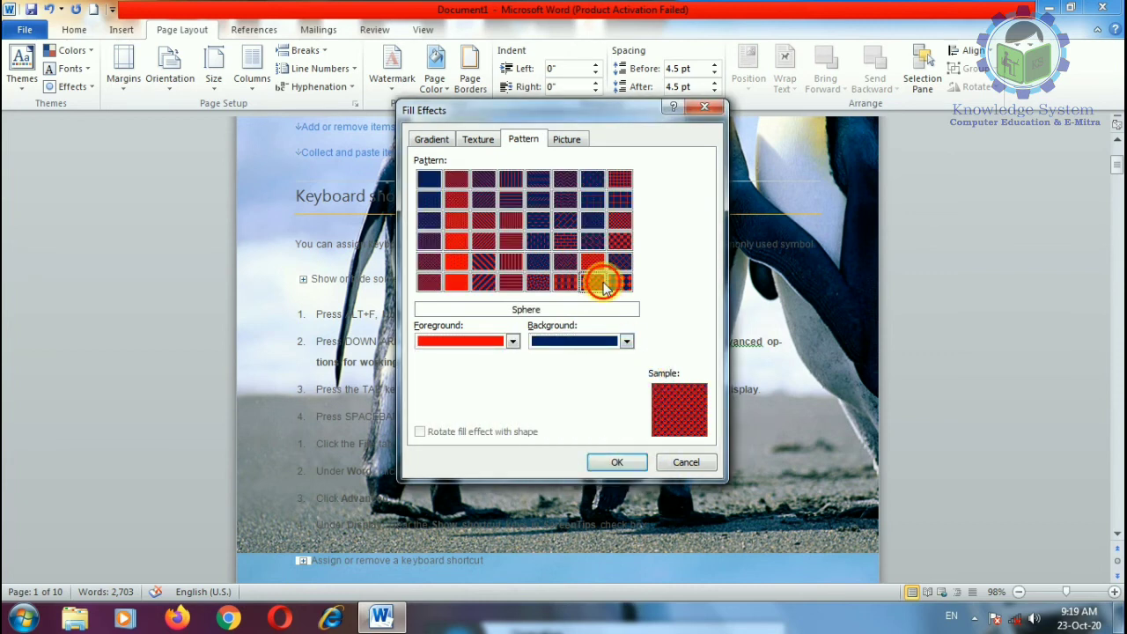
pyautogui.press('Return')
# Step: Apply another pattern, then make the page colour solid red
pyautogui.click(436, 80)
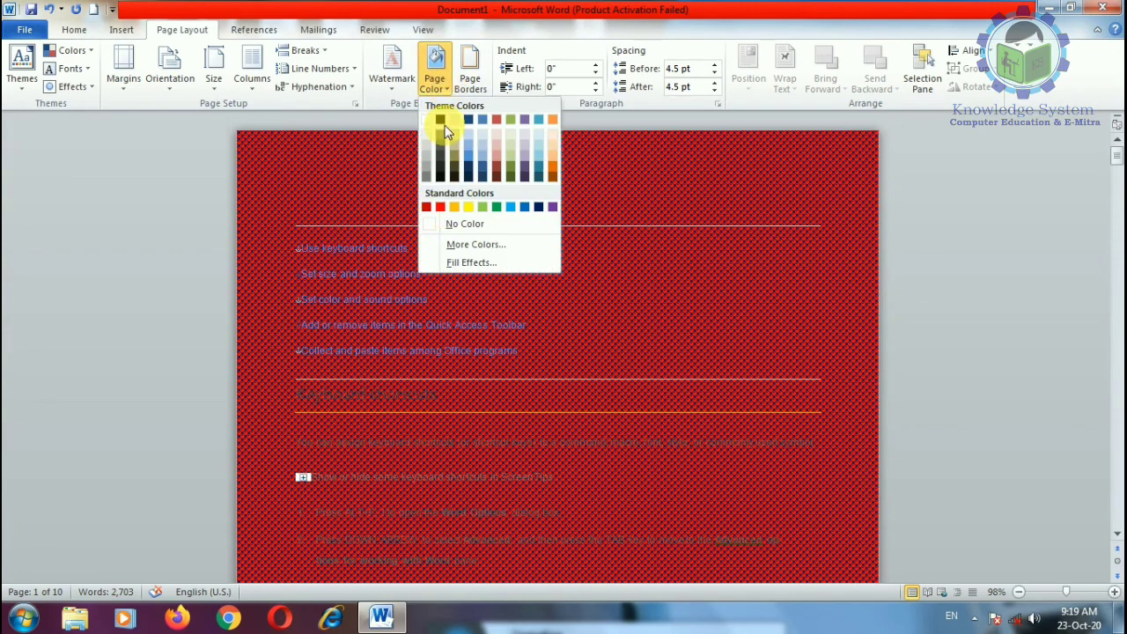
pyautogui.click(474, 264)
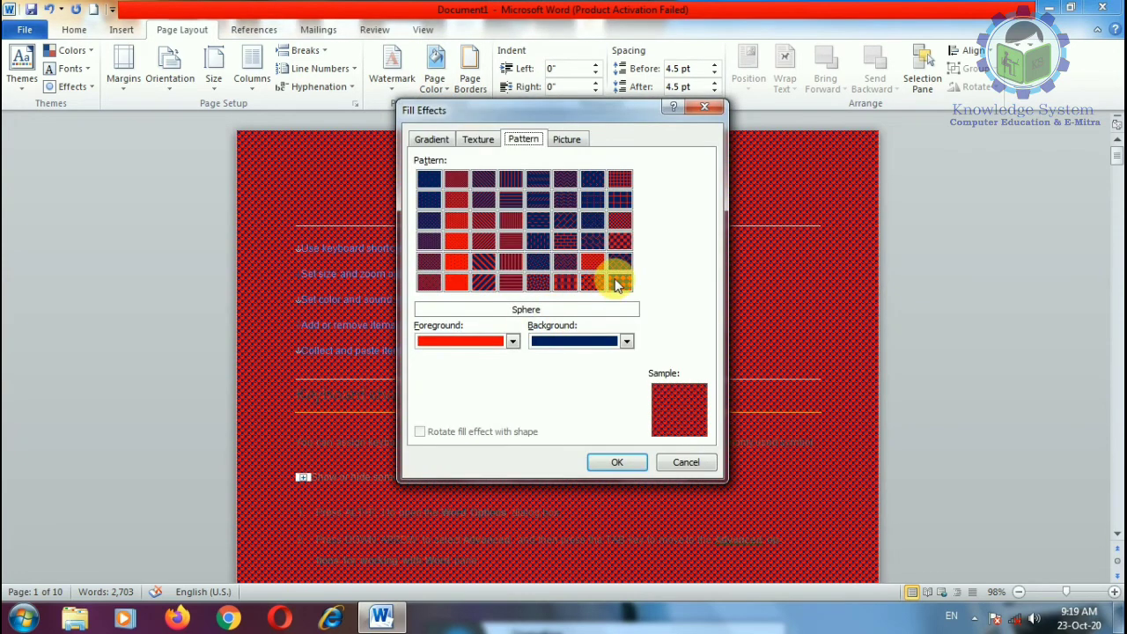
pyautogui.click(613, 282)
pyautogui.press('Return')
pyautogui.click(443, 92)
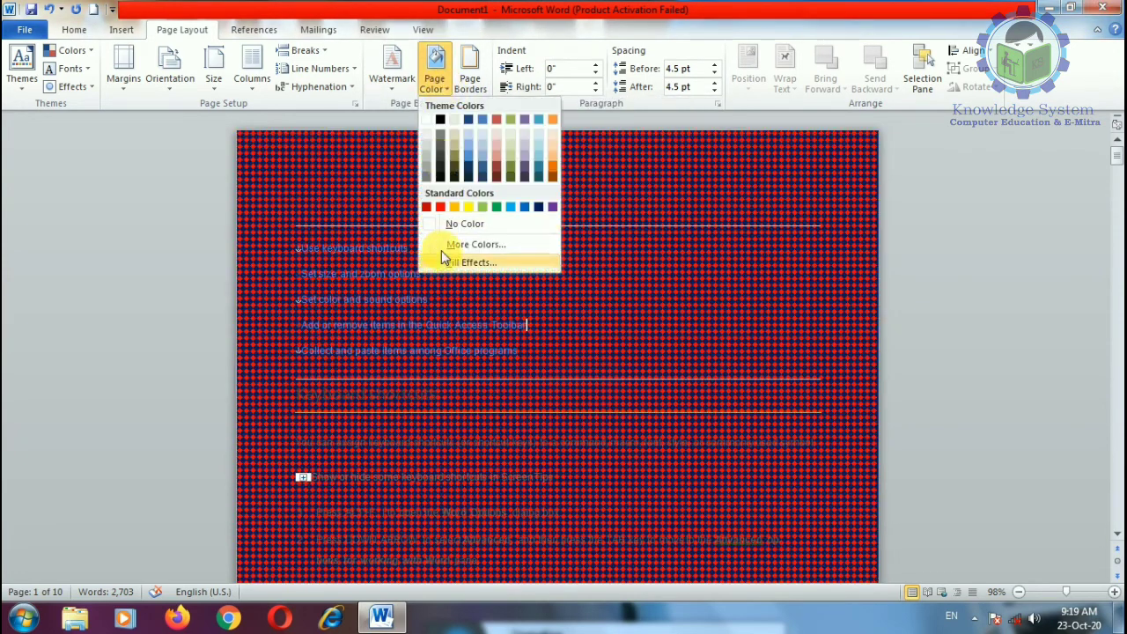
pyautogui.click(440, 206)
# Step: Apply the Wide upward diagonal pattern to the pages
pyautogui.click(443, 92)
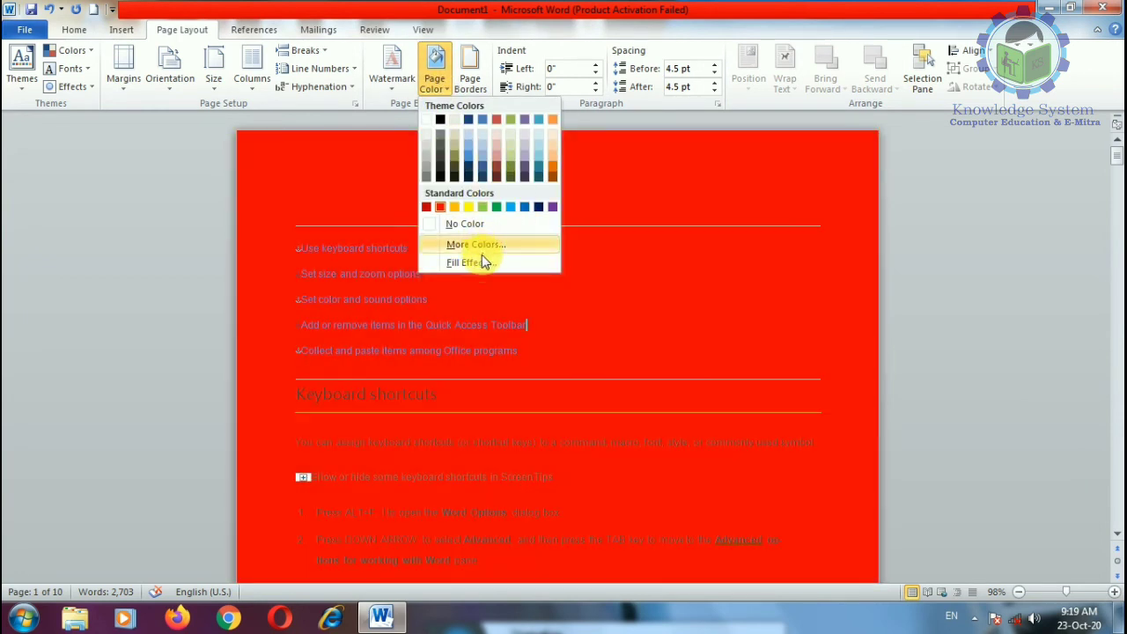
pyautogui.click(474, 262)
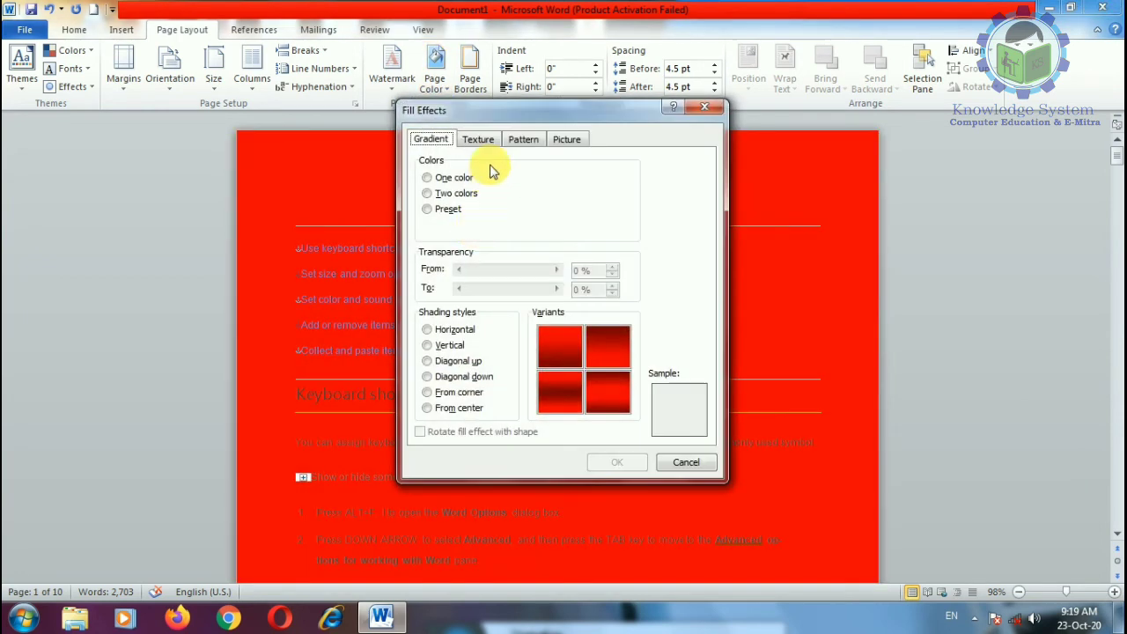
pyautogui.click(524, 147)
pyautogui.click(491, 284)
pyautogui.press('Return')
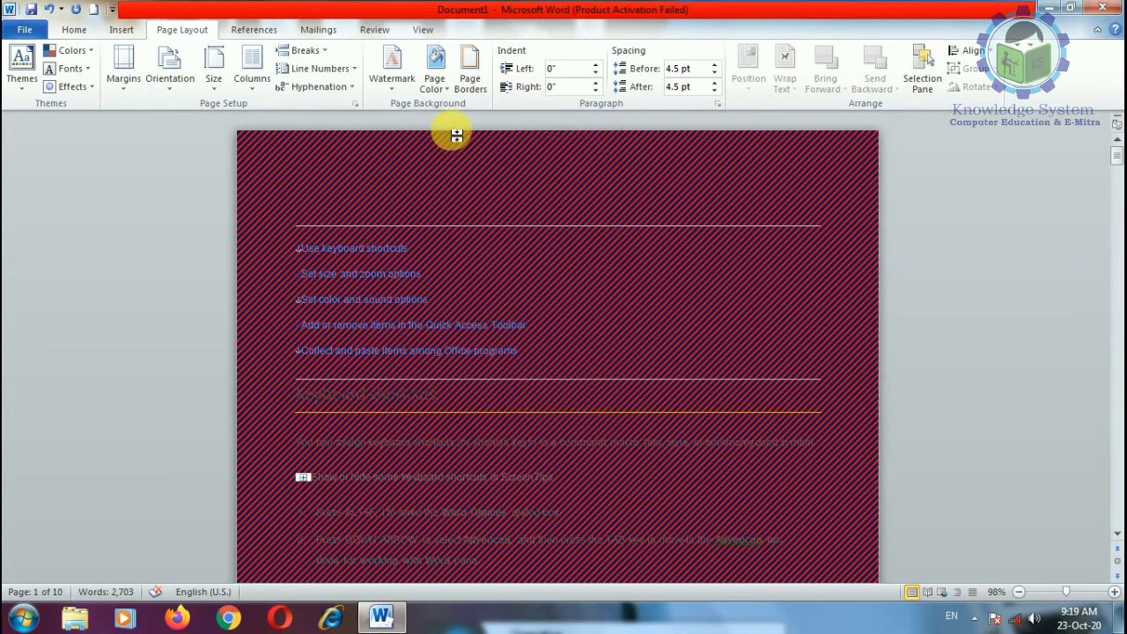
# Step: Reopen the page Fill Effects on the Picture tab
pyautogui.click(443, 88)
pyautogui.click(473, 262)
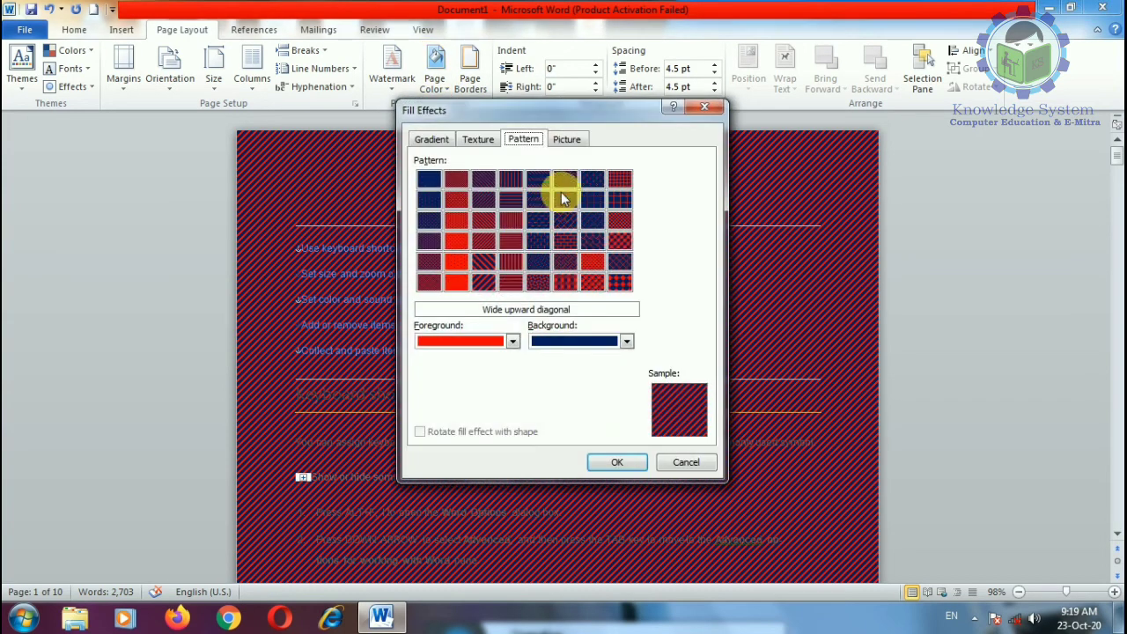
pyautogui.click(566, 141)
# Step: Set the Penguins picture as the page background
pyautogui.click(598, 339)
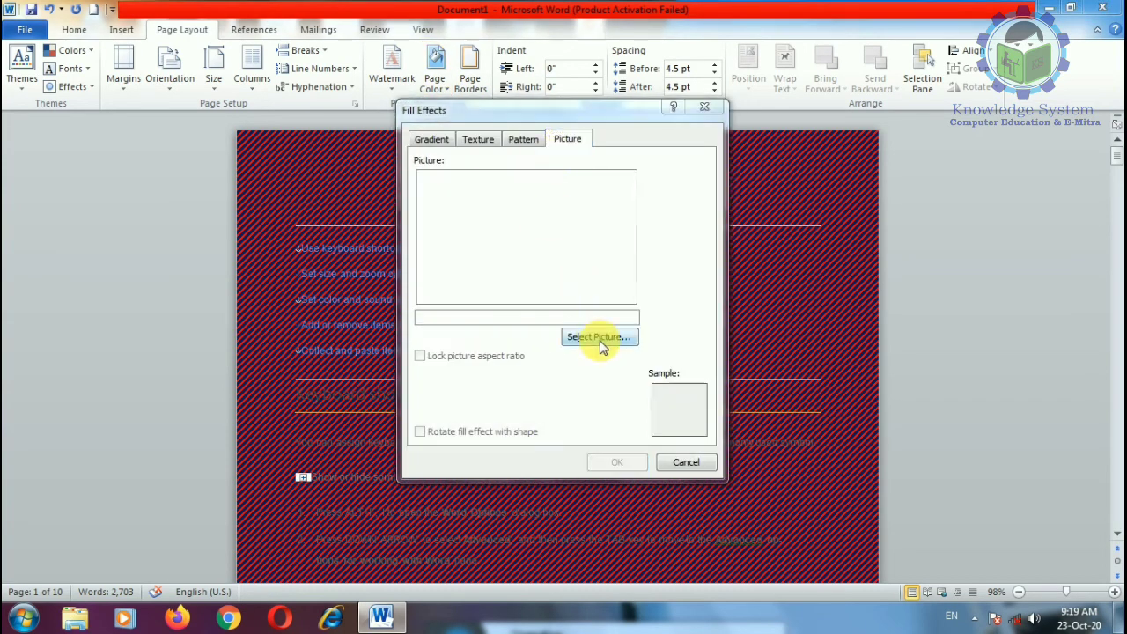
pyautogui.doubleClick(764, 322)
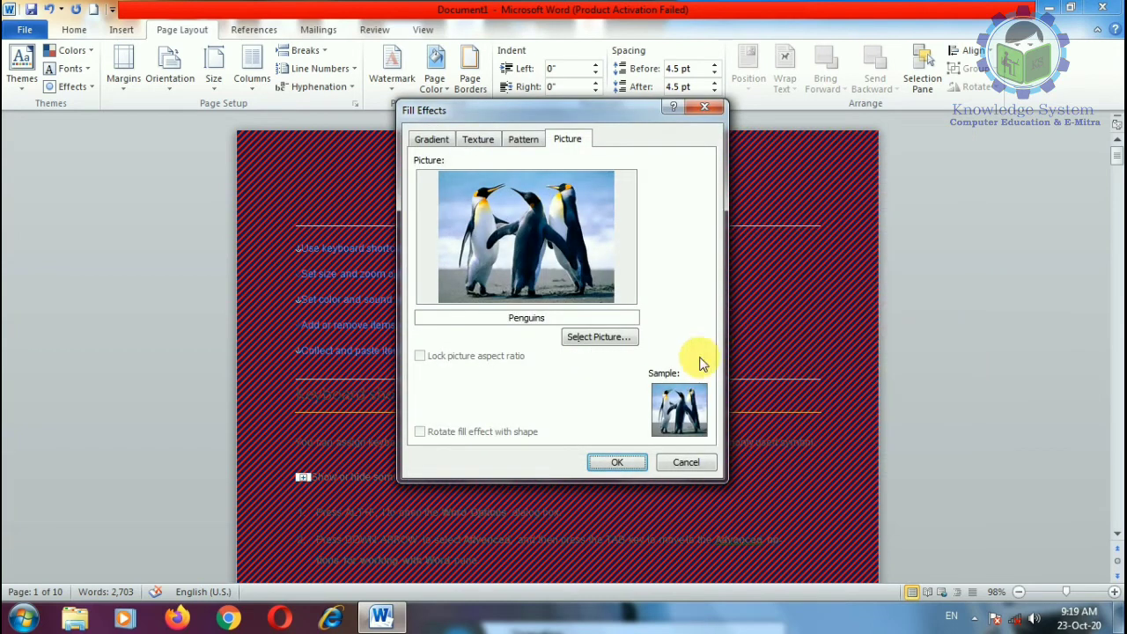
pyautogui.click(627, 464)
pyautogui.scroll(-10, 581, 440)
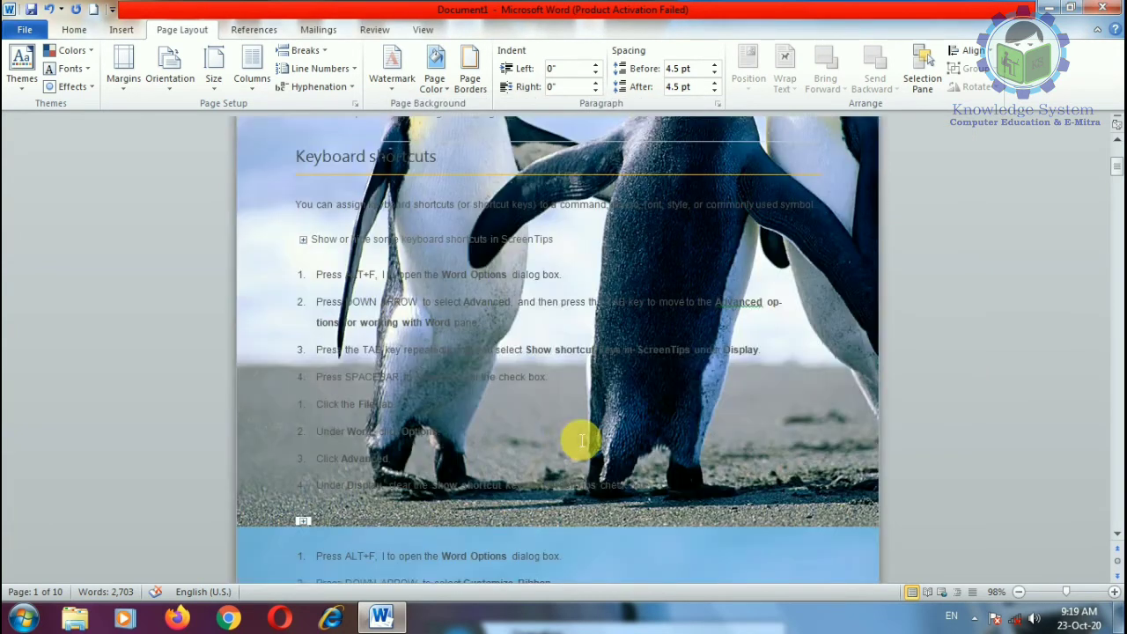
pyautogui.scroll(-5, 581, 440)
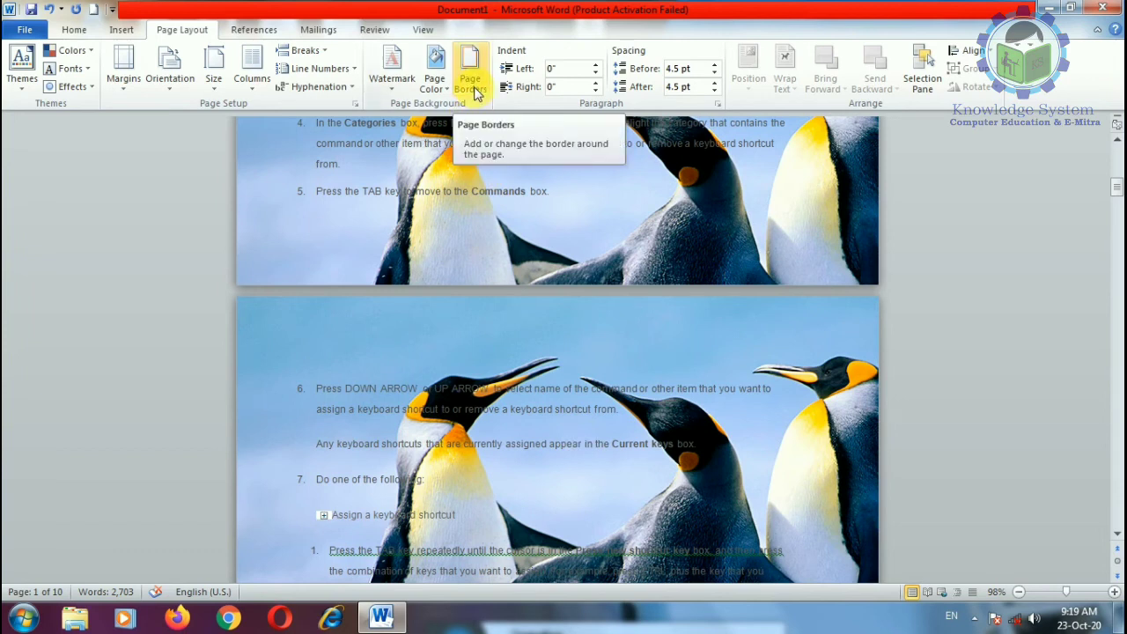
# Step: Replace it with the vmou ad picture from the Desktop
pyautogui.click(438, 81)
pyautogui.click(480, 261)
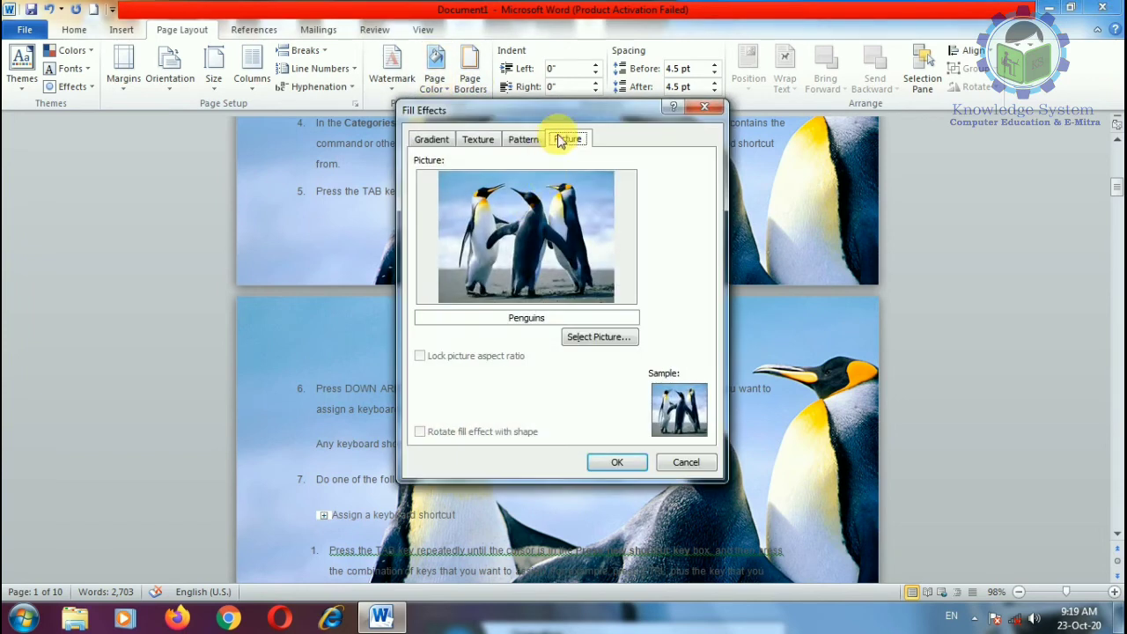
pyautogui.click(584, 342)
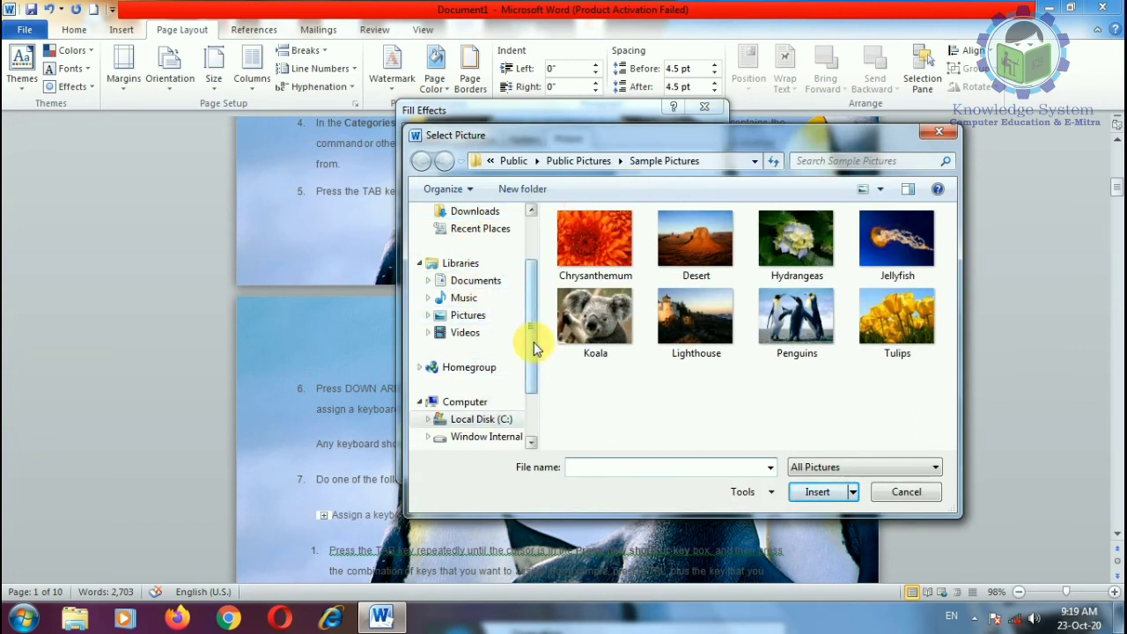
pyautogui.scroll(-2, 533, 345)
pyautogui.scroll(3, 511, 282)
pyautogui.click(492, 270)
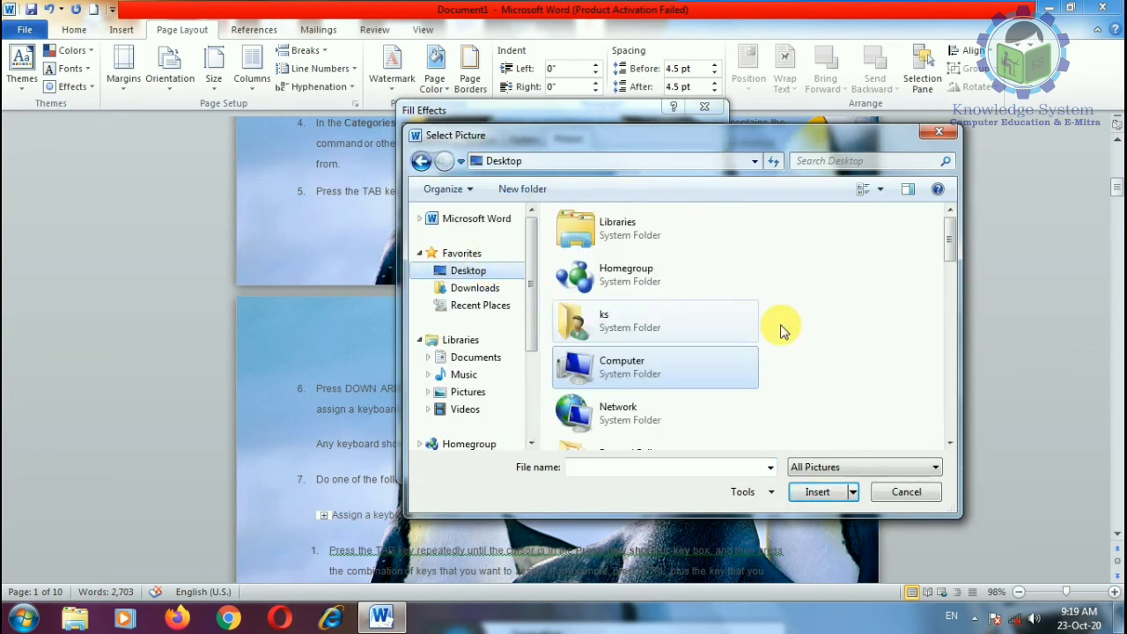
pyautogui.moveTo(942, 244); pyautogui.dragTo(933, 440)
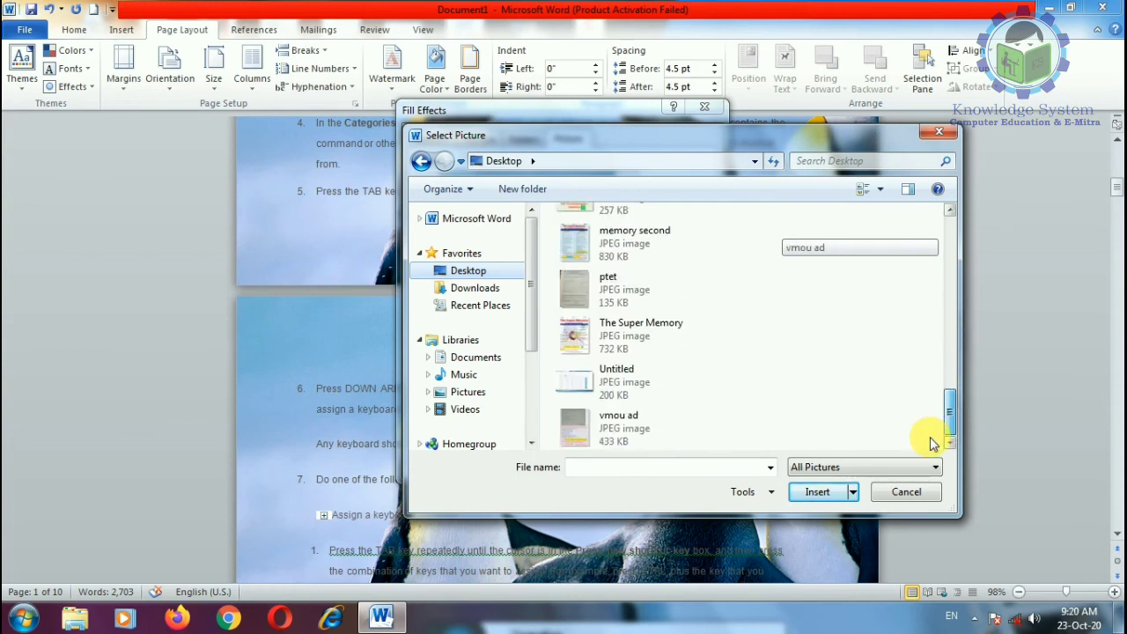
pyautogui.doubleClick(577, 428)
pyautogui.click(616, 462)
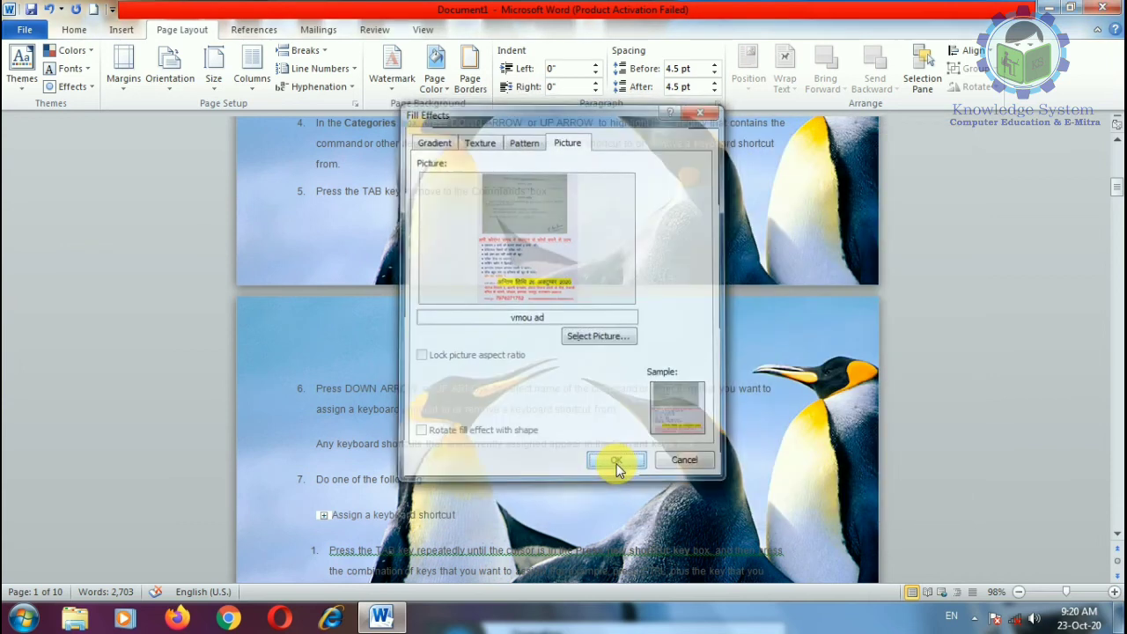
pyautogui.scroll(4, 616, 471)
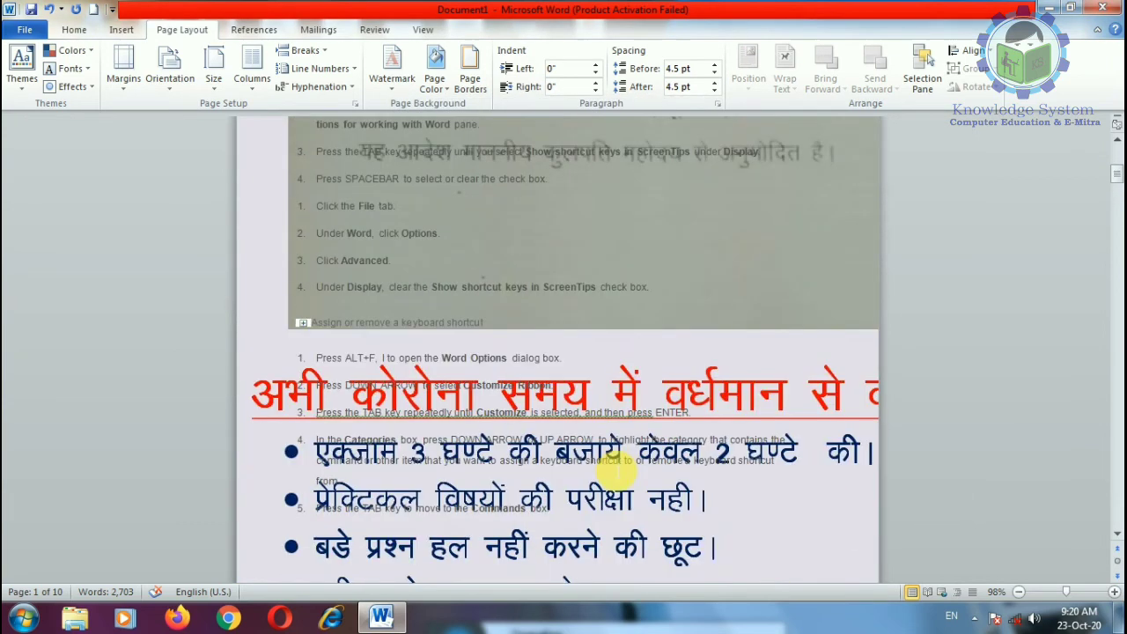
pyautogui.scroll(-4, 619, 473)
# Step: Leave Page Borders unchanged and set Page Color to No Color for white pages
pyautogui.click(470, 81)
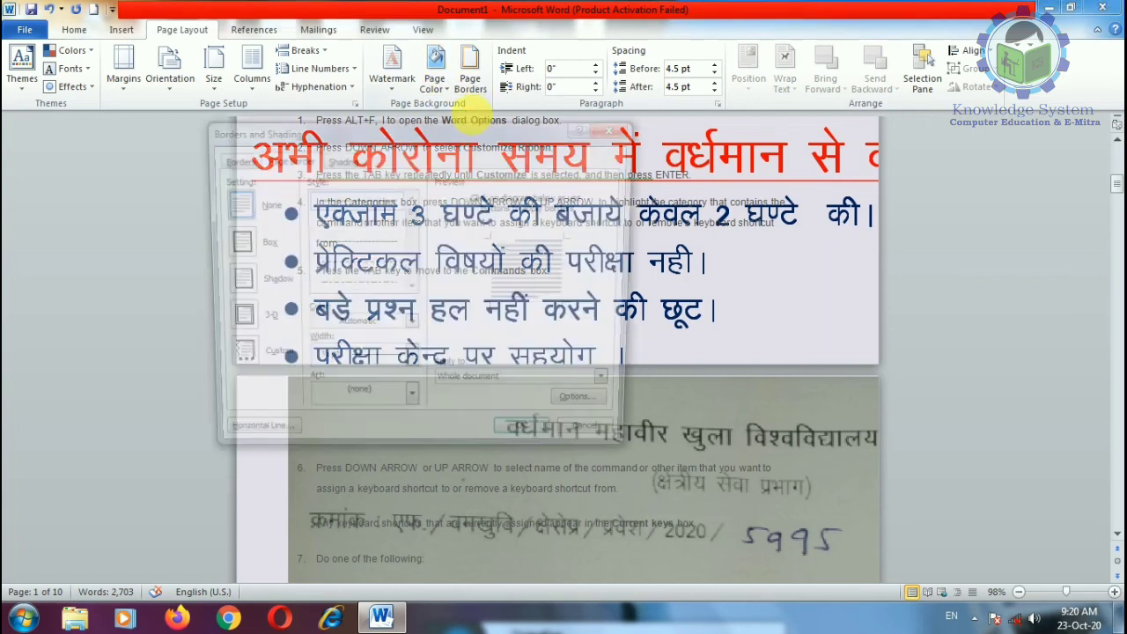
pyautogui.click(597, 442)
pyautogui.click(434, 81)
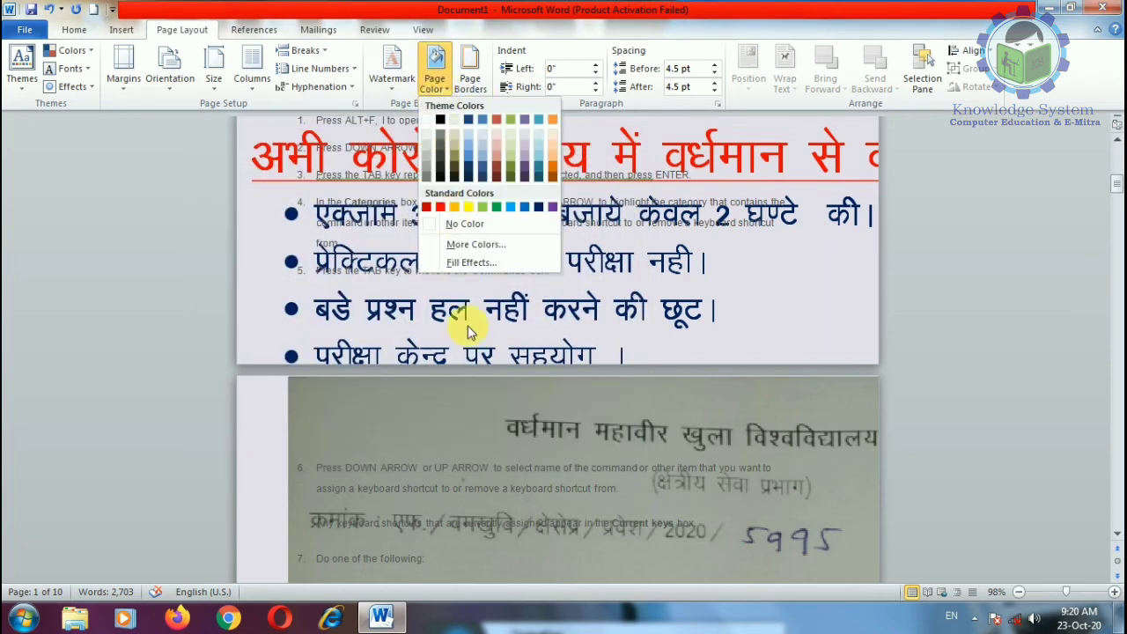
pyautogui.click(466, 220)
pyautogui.scroll(4, 475, 308)
pyautogui.scroll(3, 484, 345)
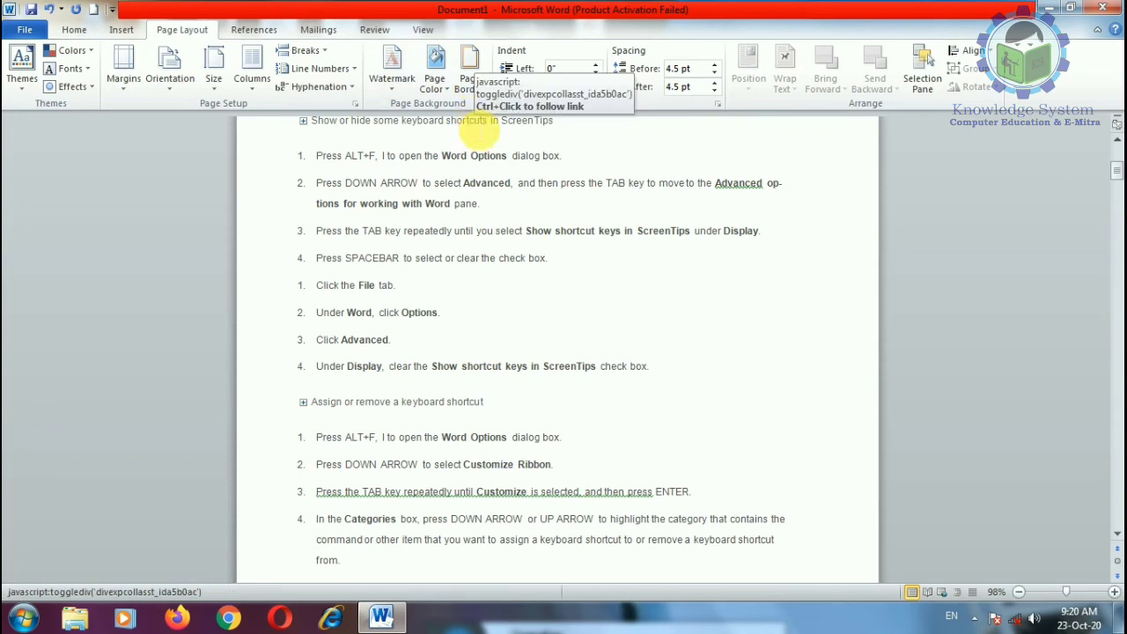
# Step: Try a plain Box page border on the document
pyautogui.scroll(1, 319, 467)
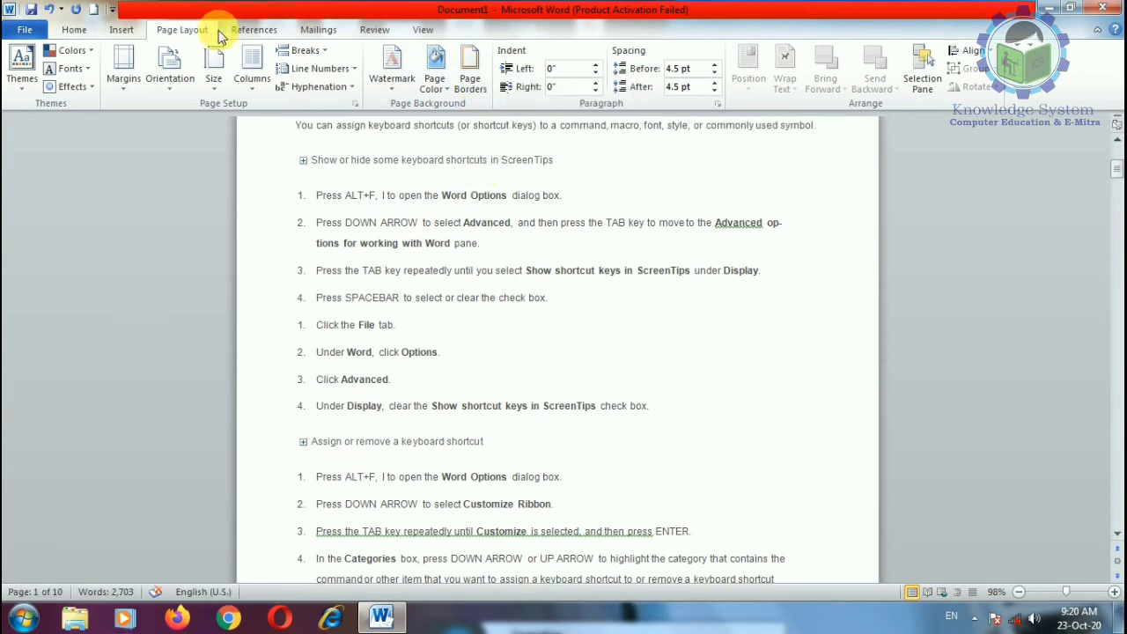
pyautogui.click(471, 84)
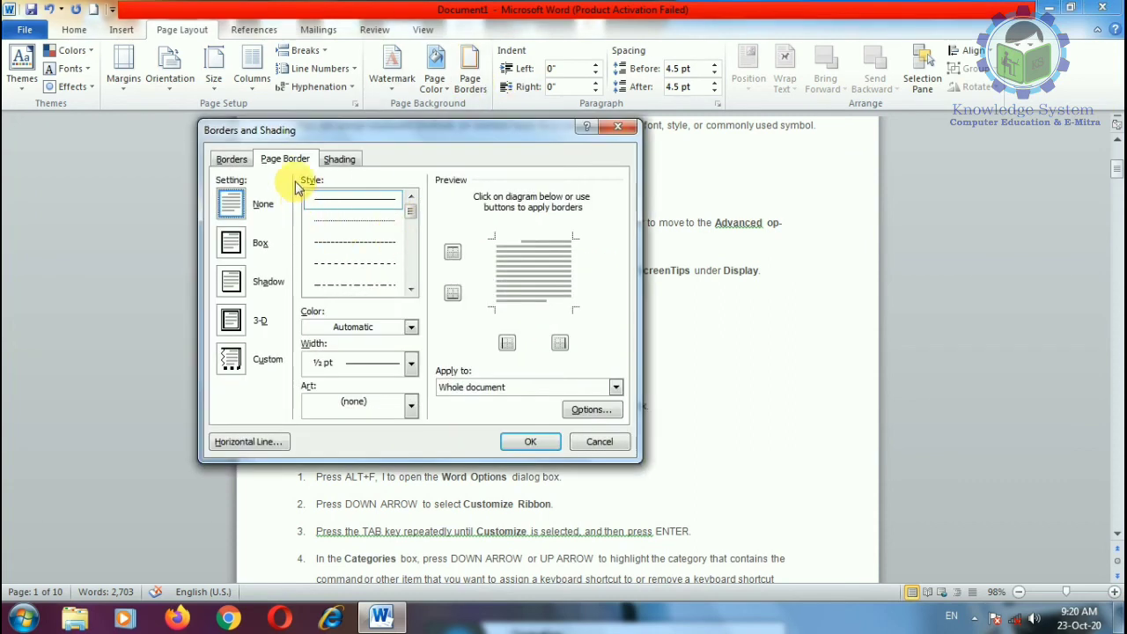
pyautogui.click(345, 164)
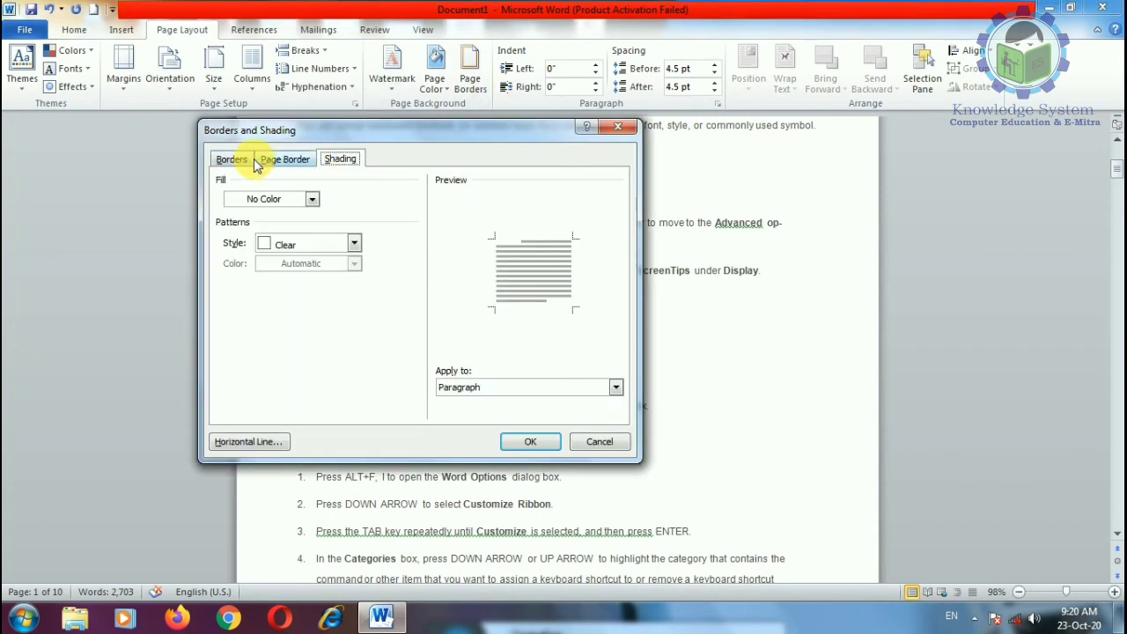
pyautogui.click(236, 160)
pyautogui.click(290, 162)
pyautogui.click(251, 245)
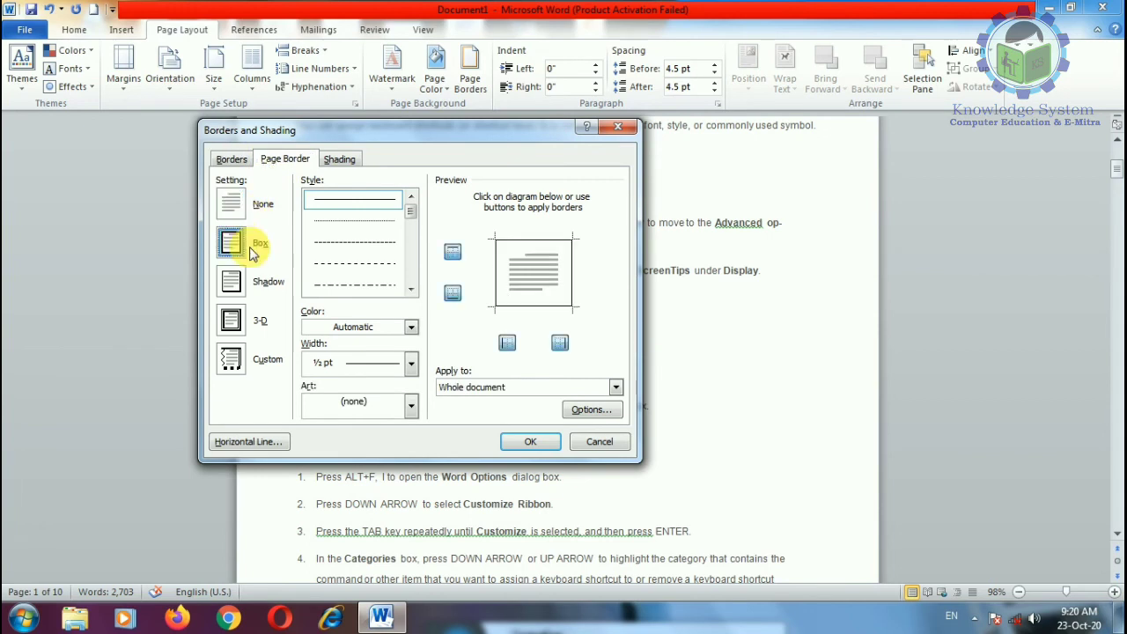
pyautogui.click(510, 433)
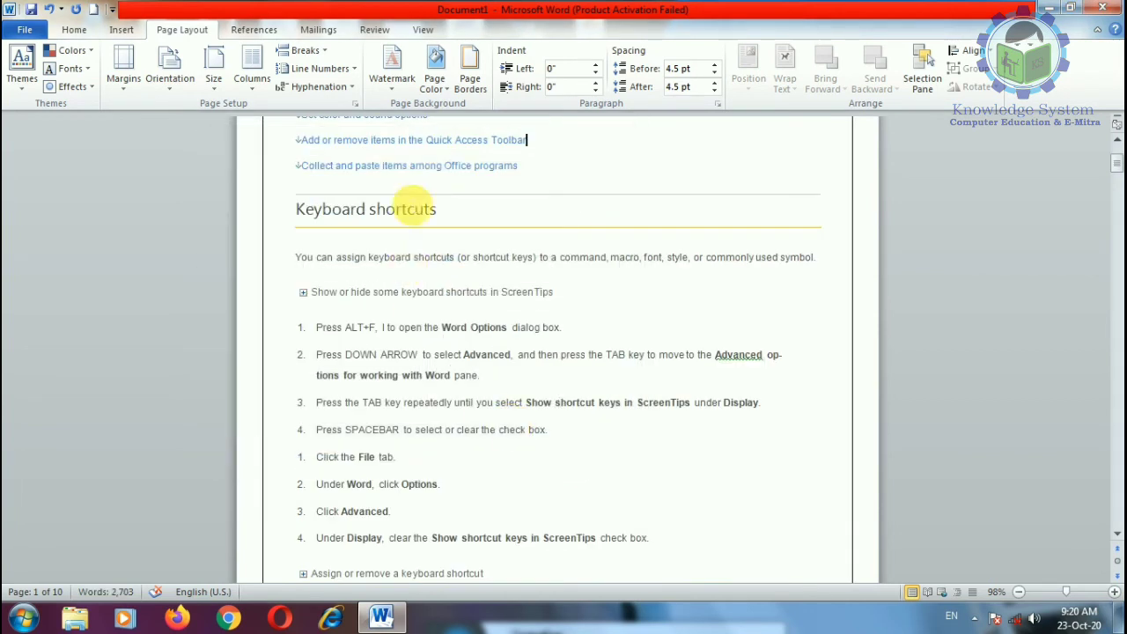
# Step: Reapply the red apple art page border to the pages
pyautogui.click(482, 95)
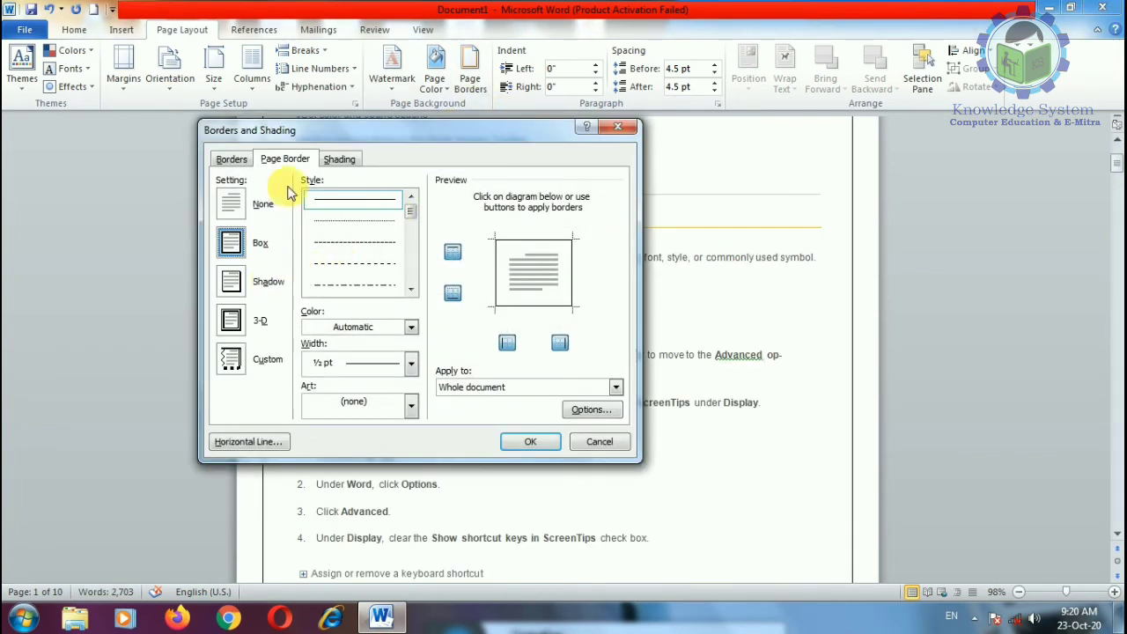
pyautogui.click(411, 407)
pyautogui.click(352, 429)
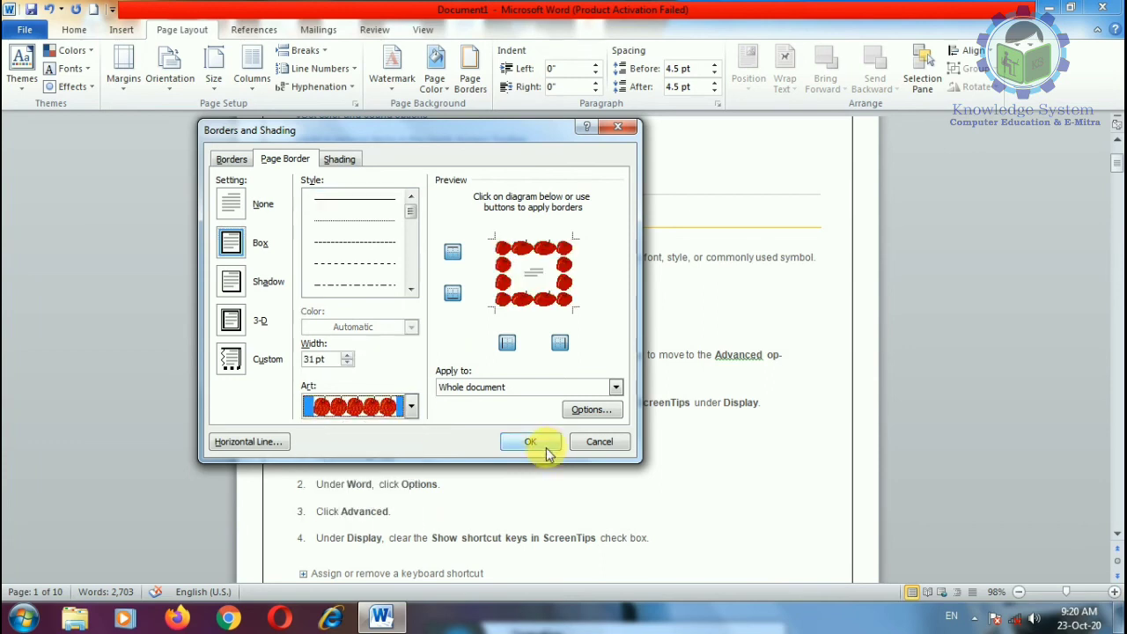
pyautogui.click(530, 441)
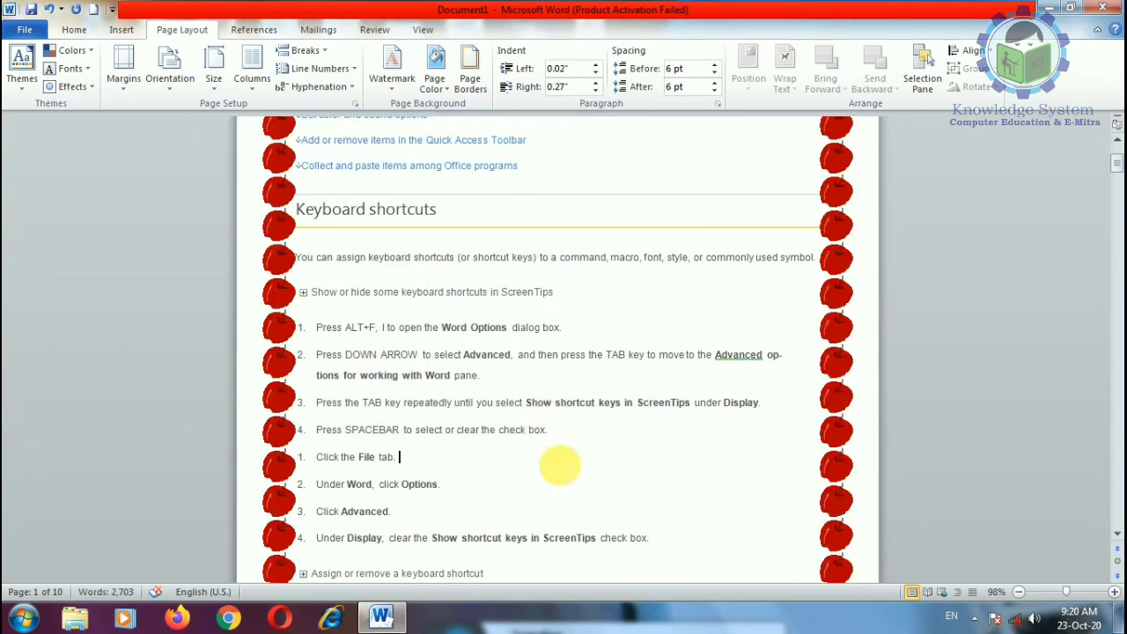
# Step: Set the page border to None so the apple border disappears
pyautogui.scroll(3, 516, 220)
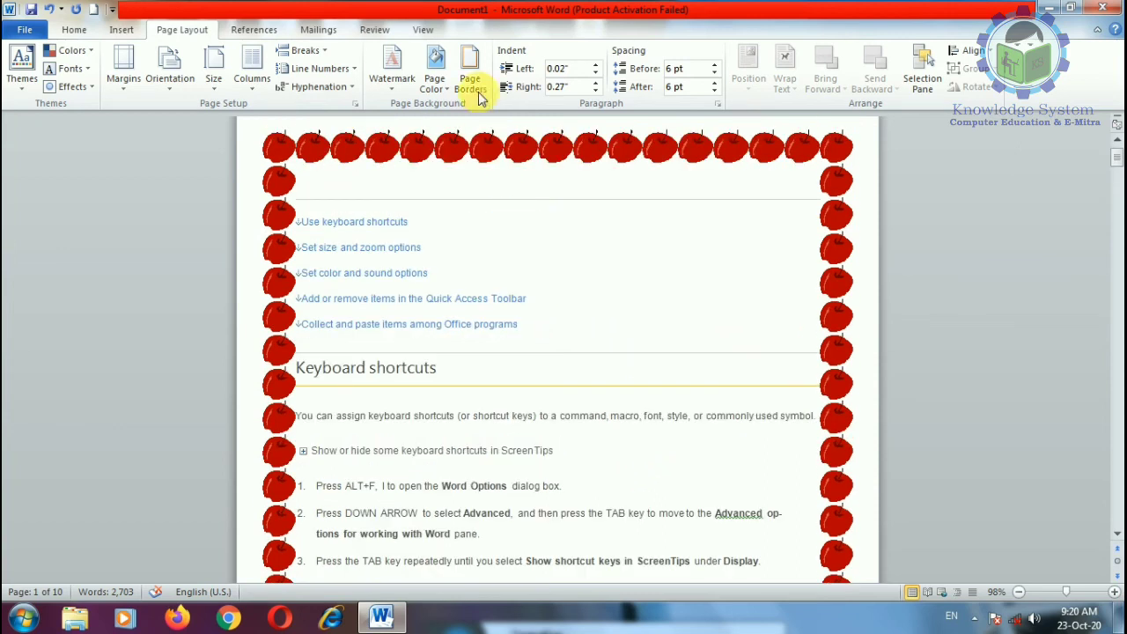
pyautogui.click(470, 79)
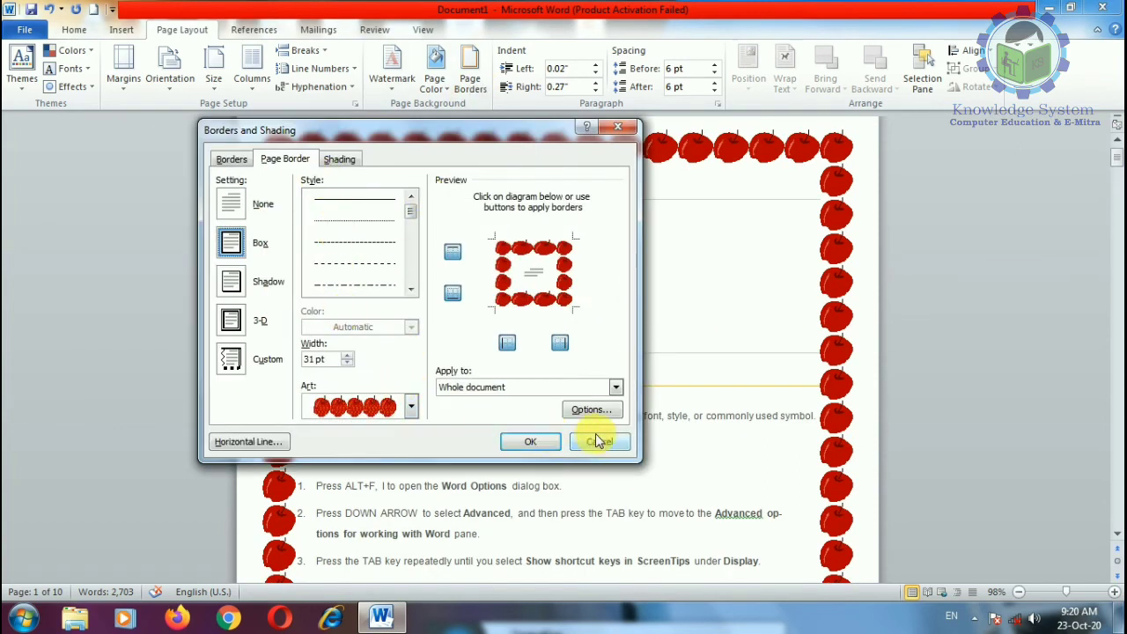
pyautogui.click(597, 441)
pyautogui.click(470, 79)
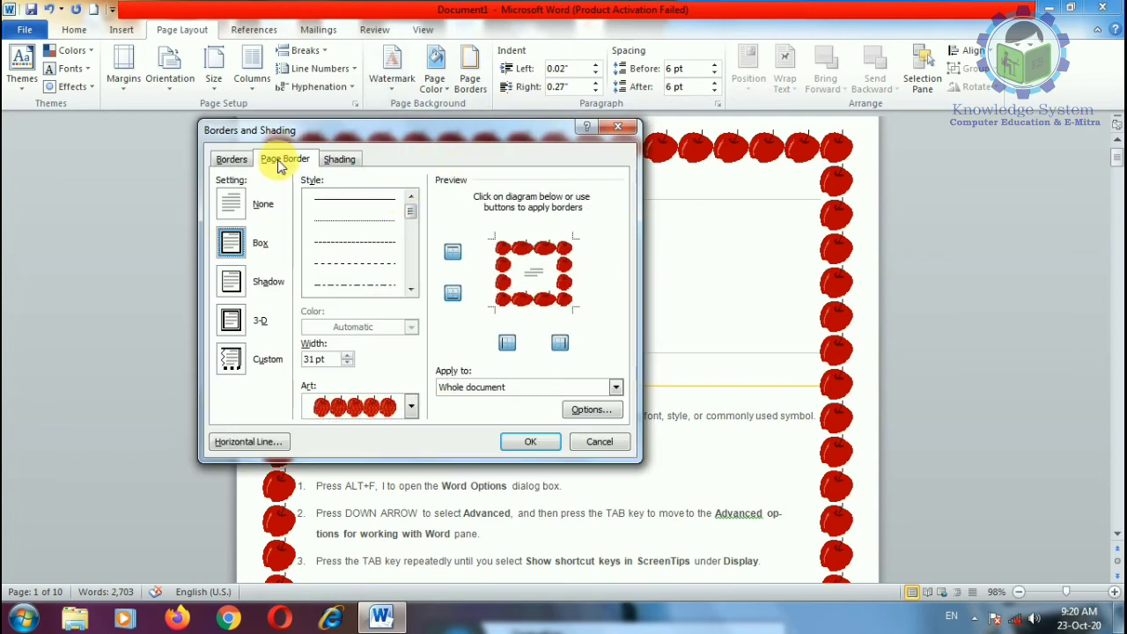
pyautogui.click(223, 160)
pyautogui.click(572, 444)
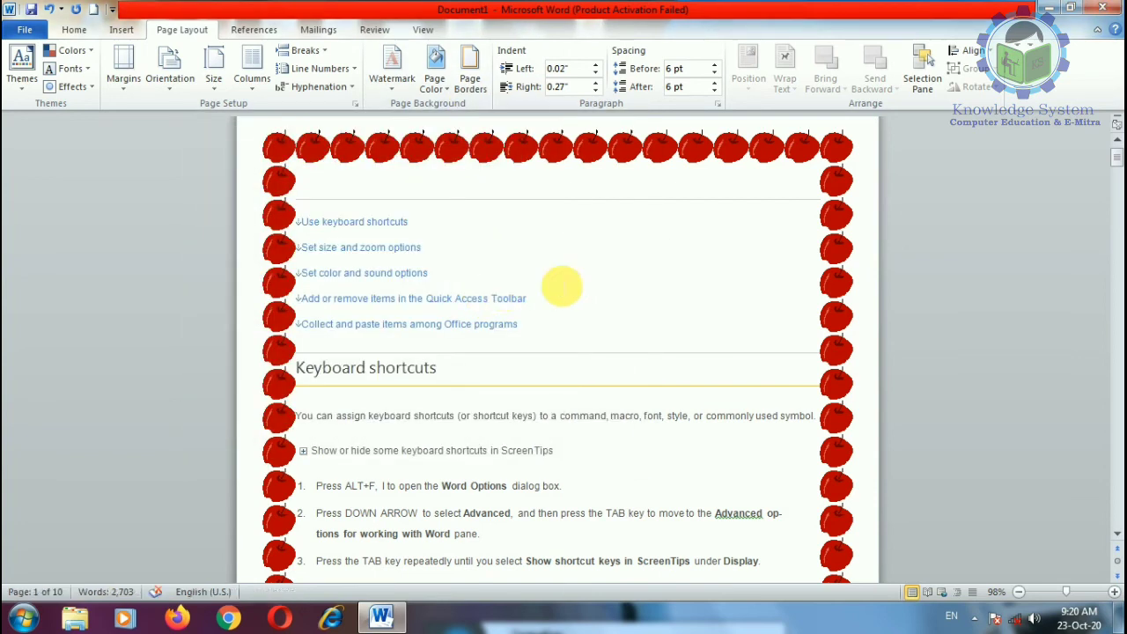
pyautogui.click(470, 79)
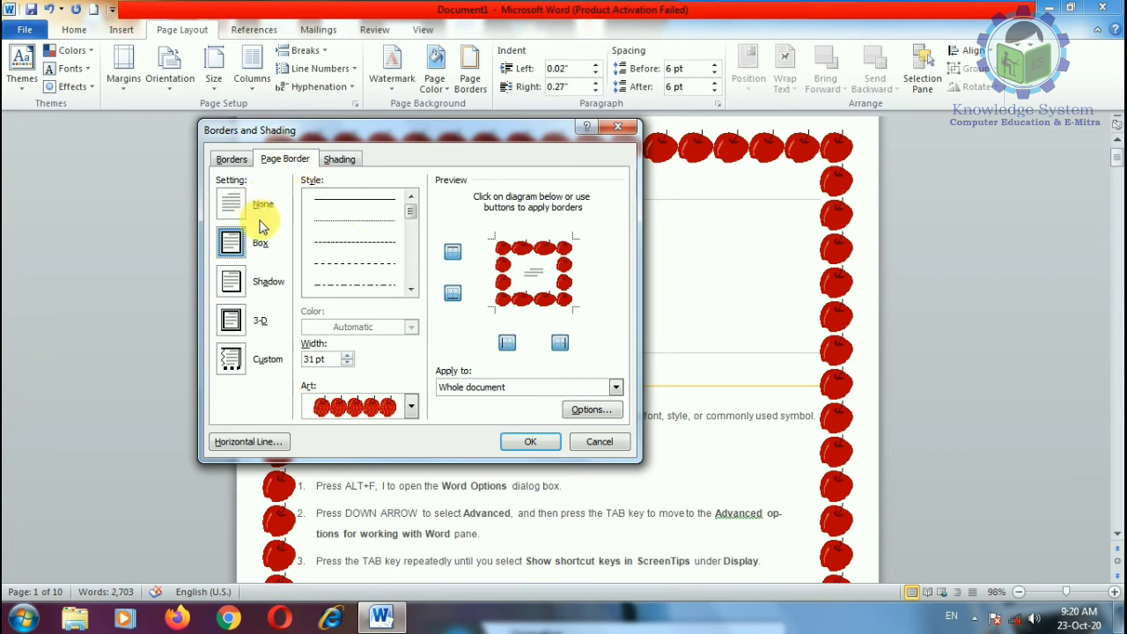
pyautogui.click(260, 227)
pyautogui.click(528, 442)
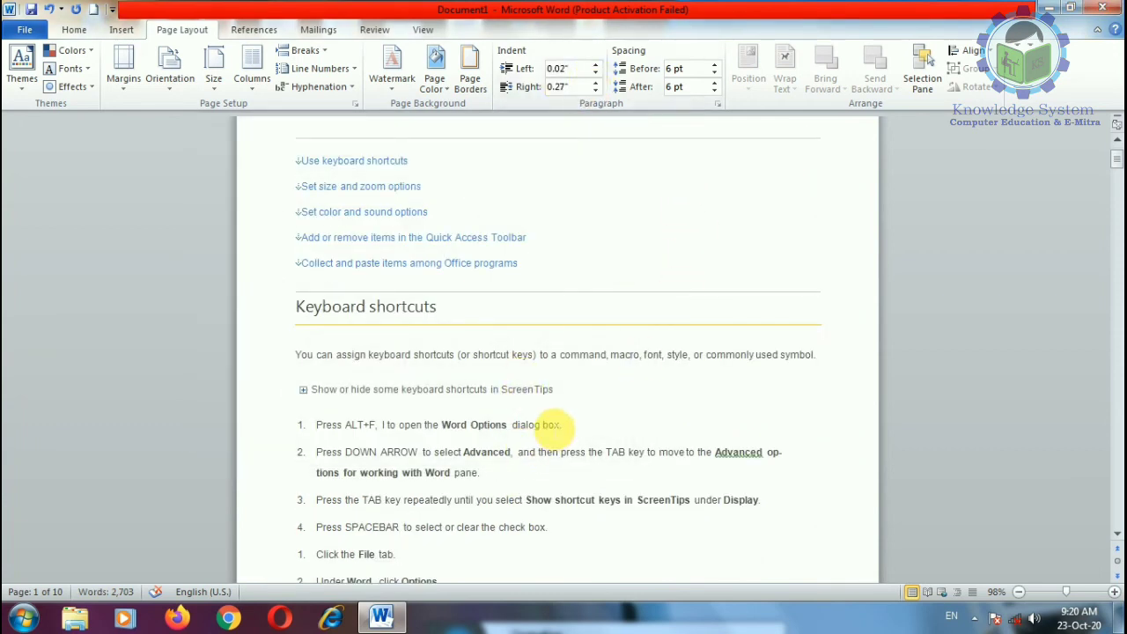
# Step: Select the numbered steps and raise their left indent to 1.1"
pyautogui.scroll(-4, 554, 429)
pyautogui.moveTo(497, 385); pyautogui.dragTo(321, 227)
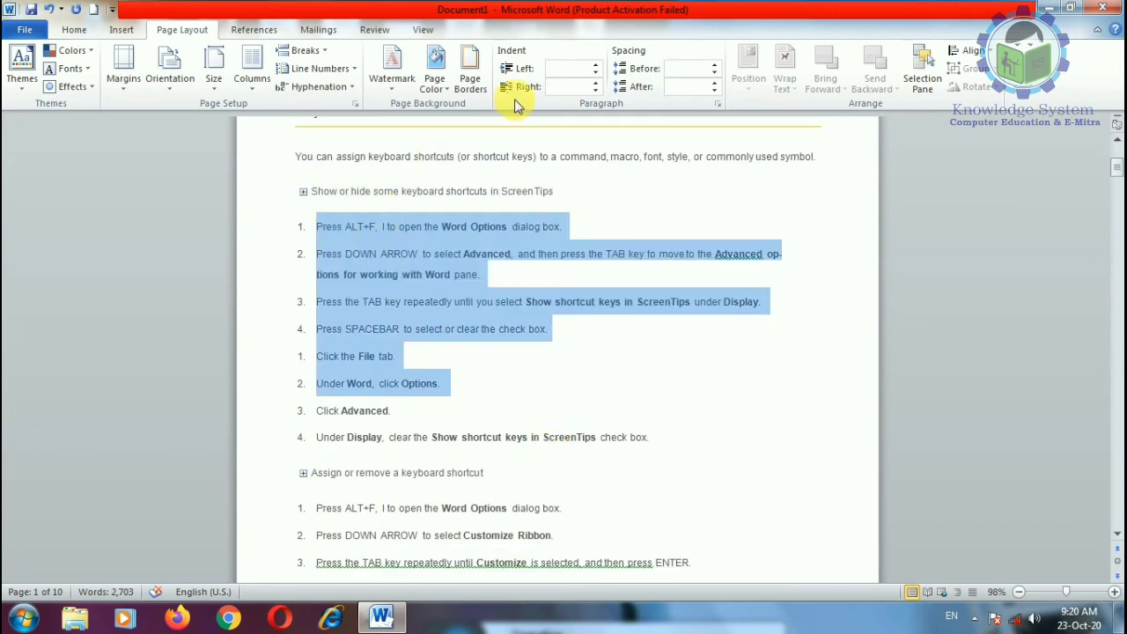
pyautogui.click(596, 70)
pyautogui.click(596, 71)
pyautogui.click(595, 70)
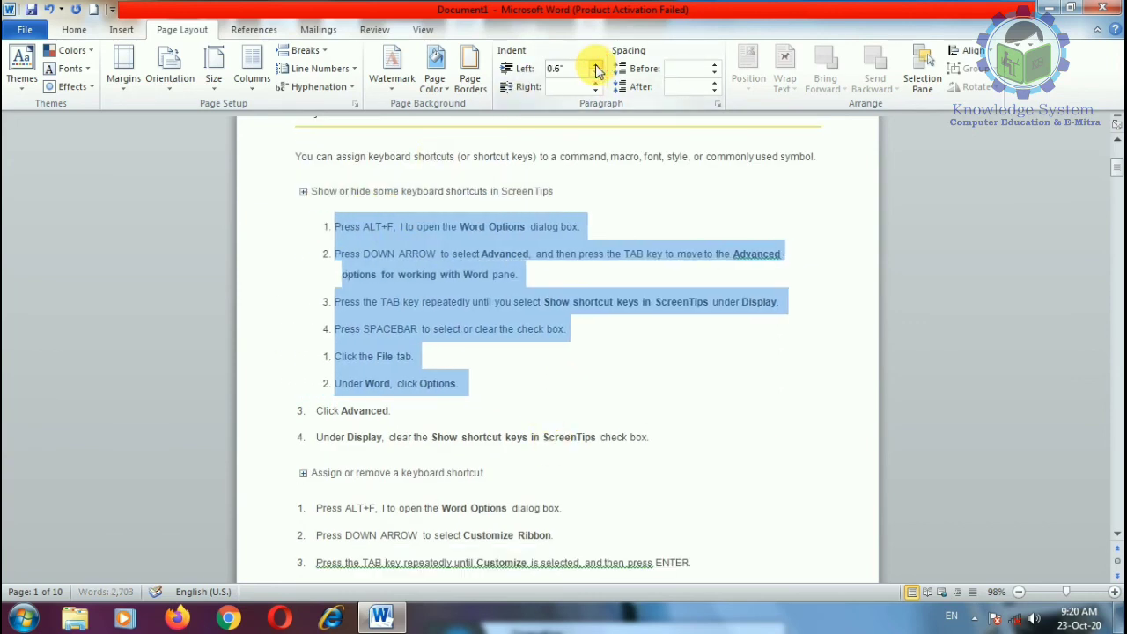
pyautogui.click(596, 71)
pyautogui.click(596, 70)
pyautogui.click(596, 70)
# Step: Set the right indent of the selected steps to -0.2"
pyautogui.click(596, 84)
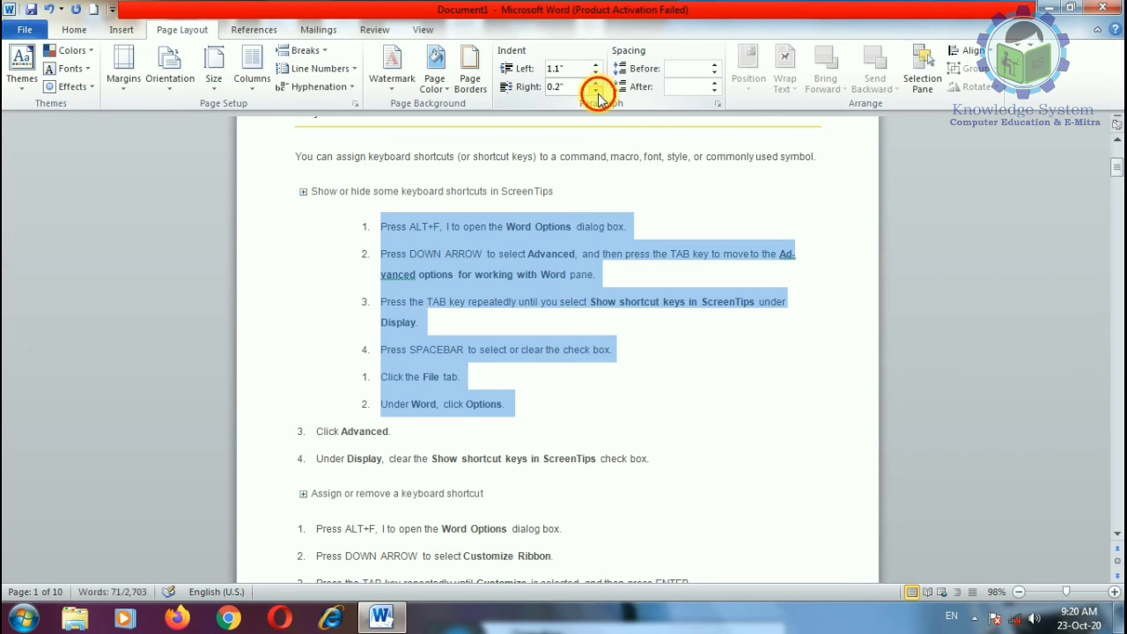
pyautogui.click(596, 91)
pyautogui.click(596, 91)
pyautogui.click(596, 90)
pyautogui.click(596, 91)
pyautogui.click(596, 91)
pyautogui.click(596, 90)
pyautogui.click(596, 90)
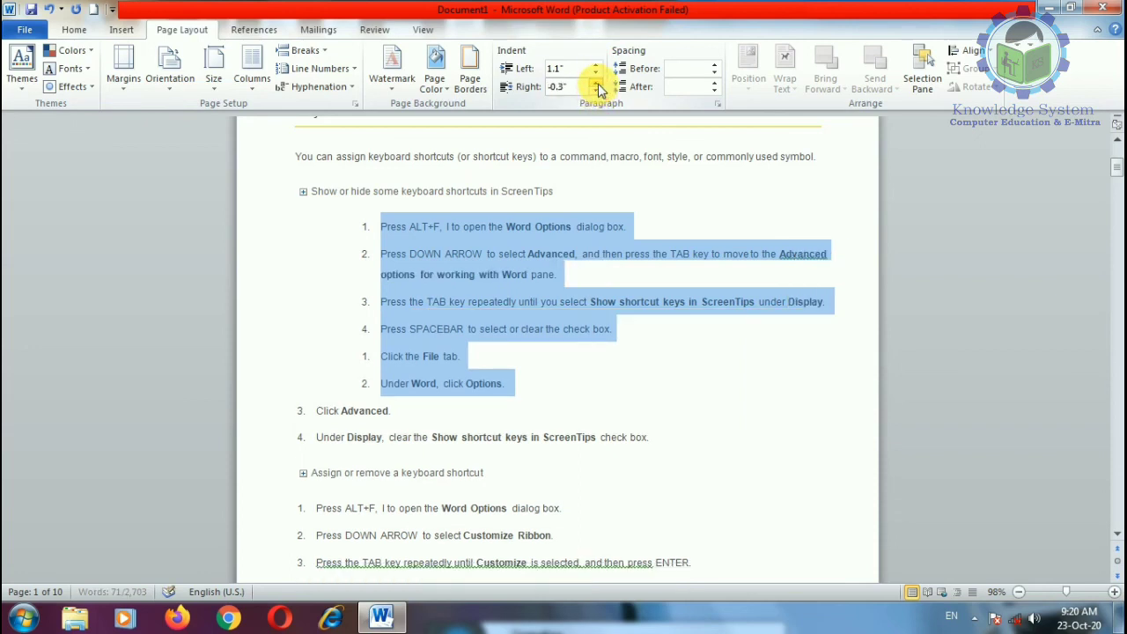
pyautogui.click(597, 83)
# Step: Try extra Spacing Before on the steps, then return it to 0 pt
pyautogui.click(714, 66)
pyautogui.click(715, 66)
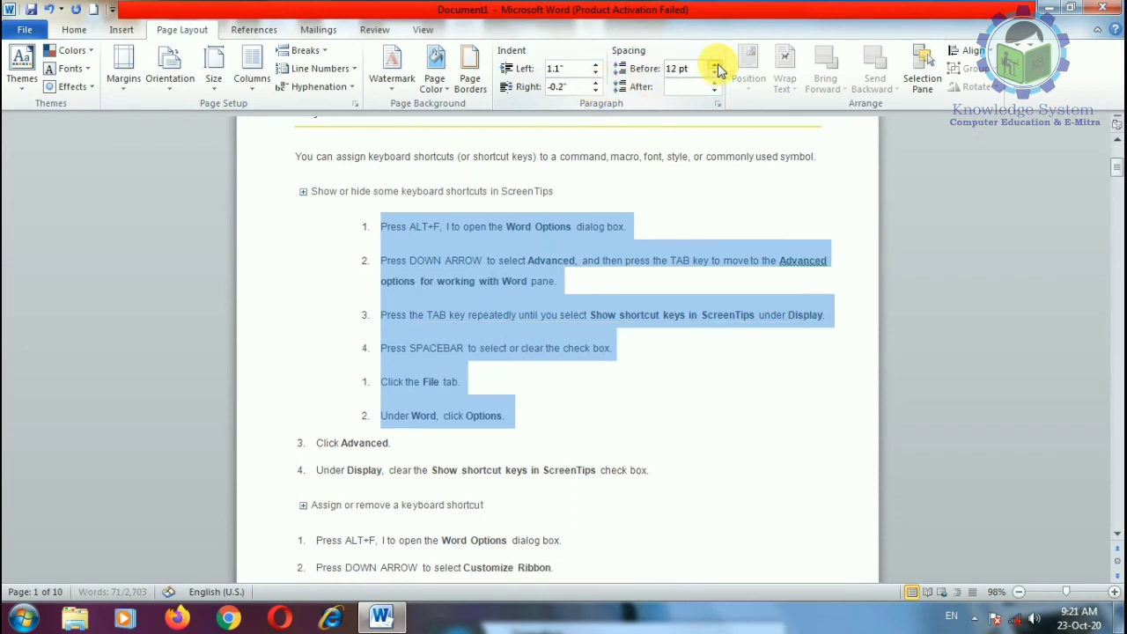
pyautogui.click(715, 66)
pyautogui.click(714, 66)
pyautogui.click(715, 66)
pyautogui.click(715, 66)
pyautogui.click(714, 74)
pyautogui.click(715, 74)
pyautogui.click(715, 74)
pyautogui.click(715, 74)
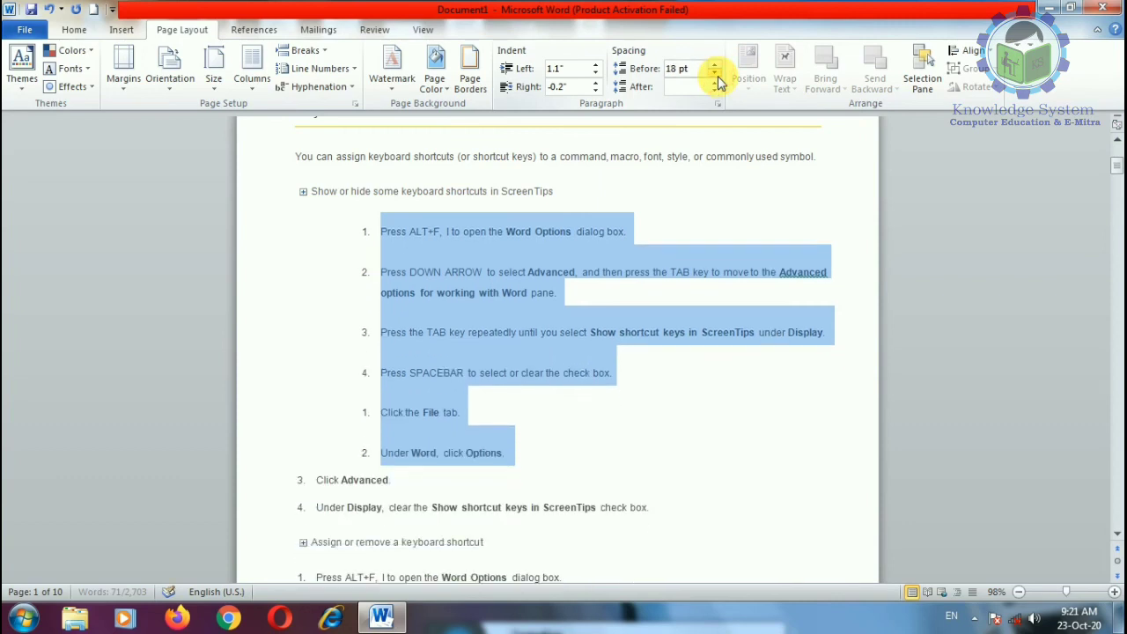
pyautogui.click(715, 74)
pyautogui.click(715, 74)
pyautogui.click(715, 74)
pyautogui.click(589, 411)
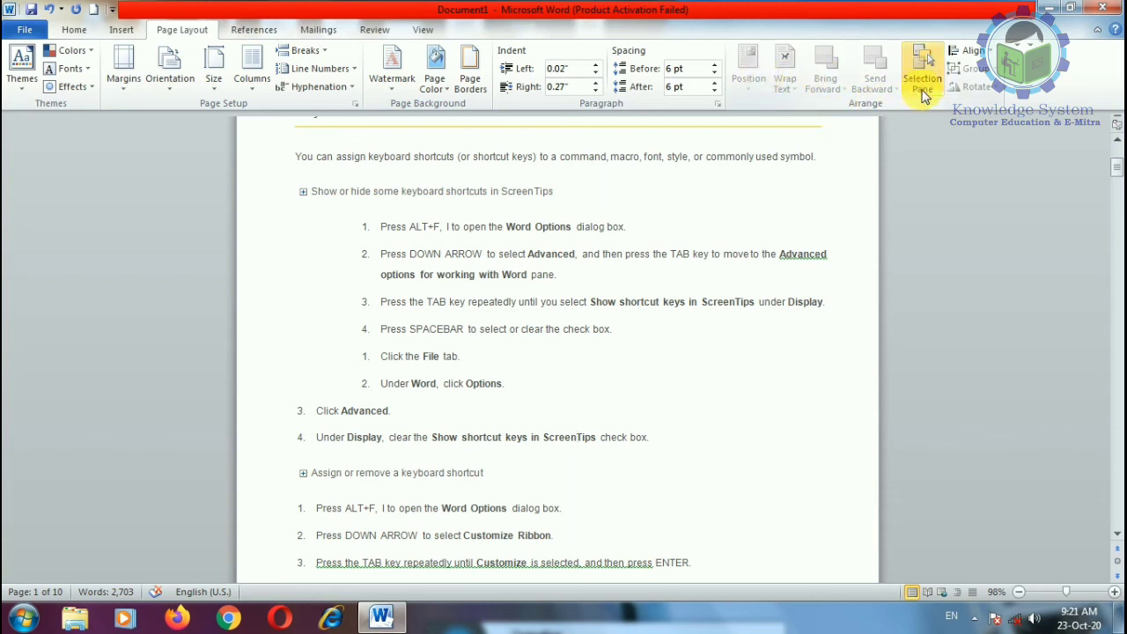
pyautogui.click(597, 384)
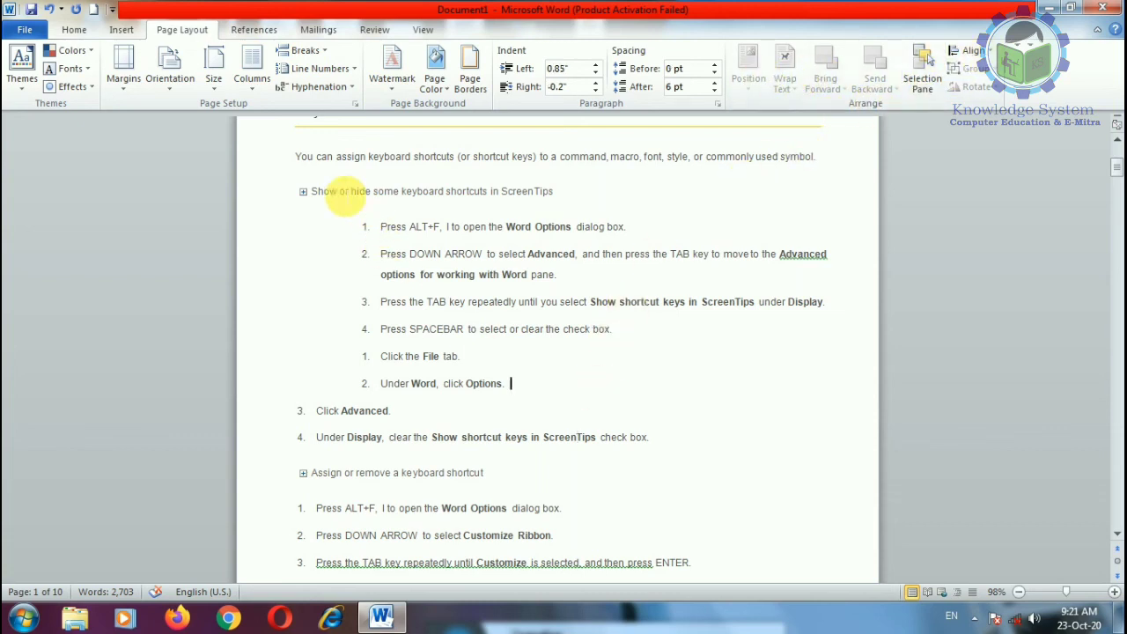
pyautogui.click(121, 29)
pyautogui.click(244, 70)
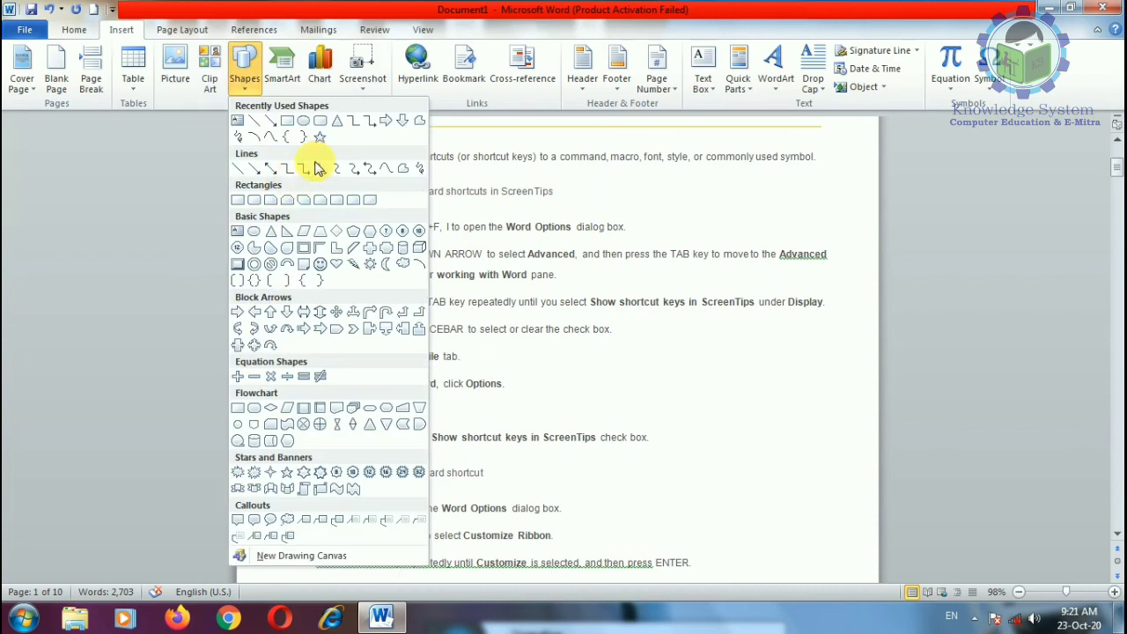
pyautogui.click(321, 123)
pyautogui.moveTo(435, 228); pyautogui.dragTo(569, 336)
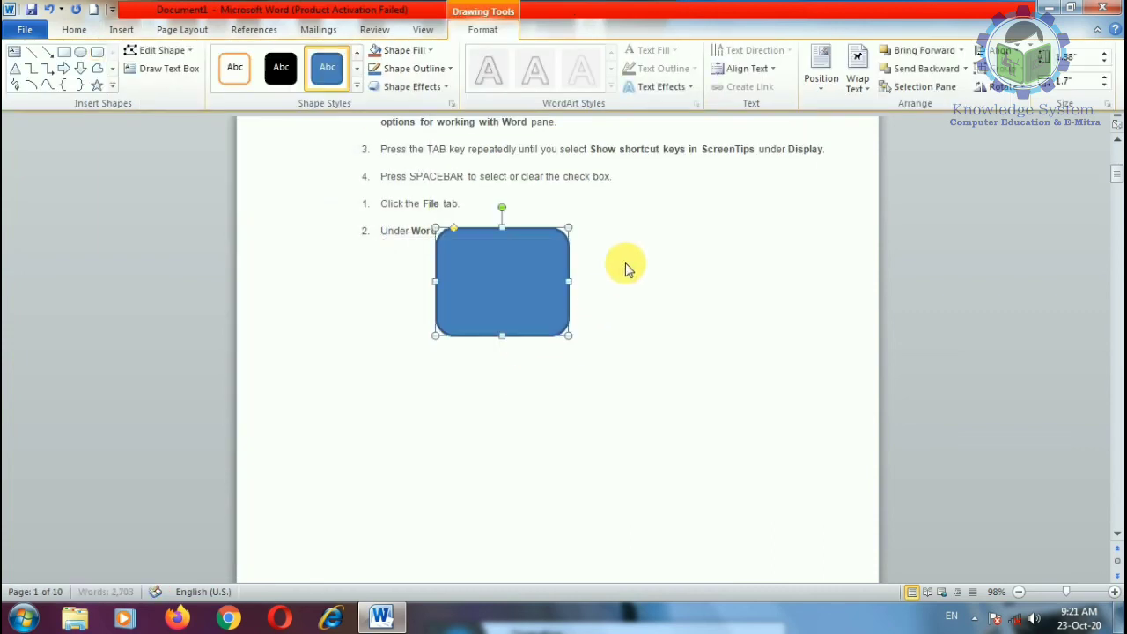
pyautogui.click(281, 67)
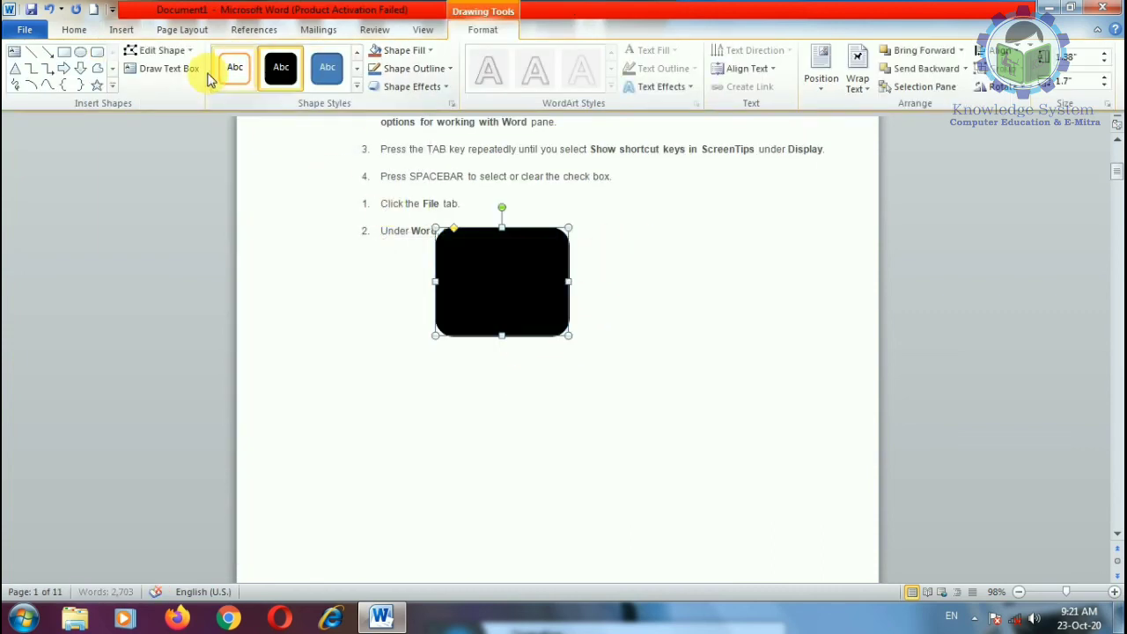
pyautogui.click(80, 68)
pyautogui.moveTo(506, 302); pyautogui.dragTo(569, 437)
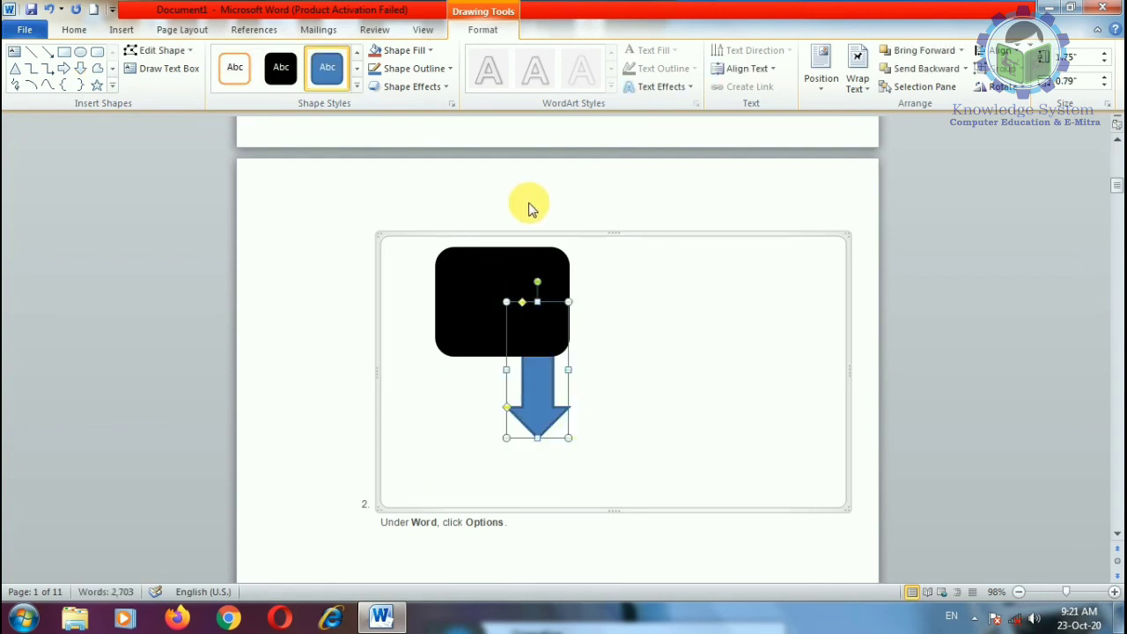
pyautogui.click(407, 50)
pyautogui.click(444, 171)
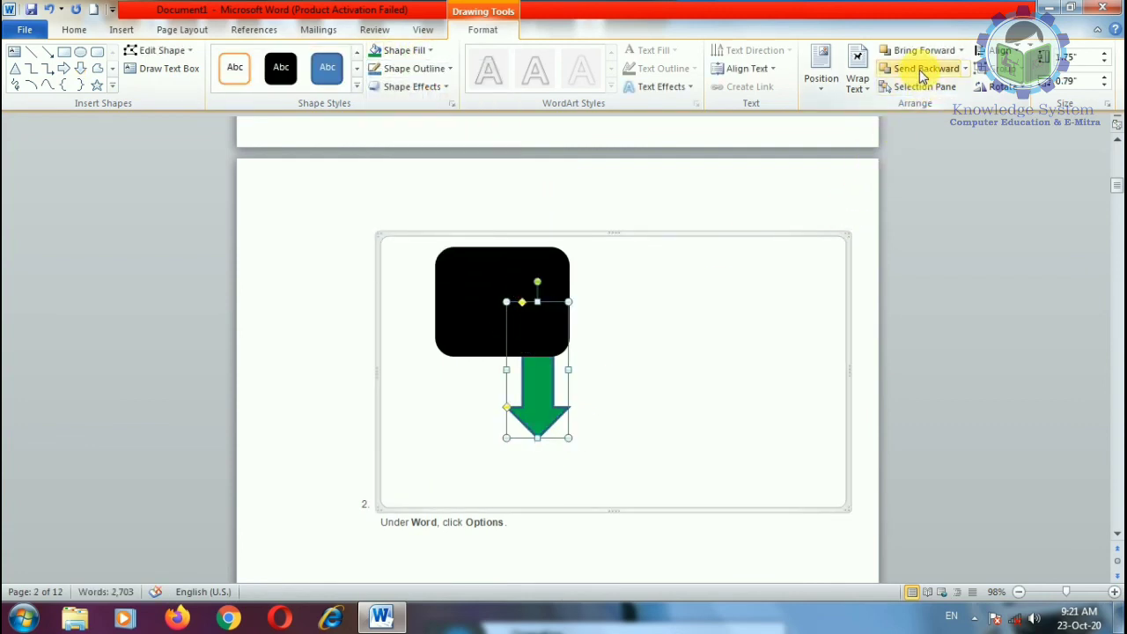
pyautogui.click(964, 69)
pyautogui.click(932, 102)
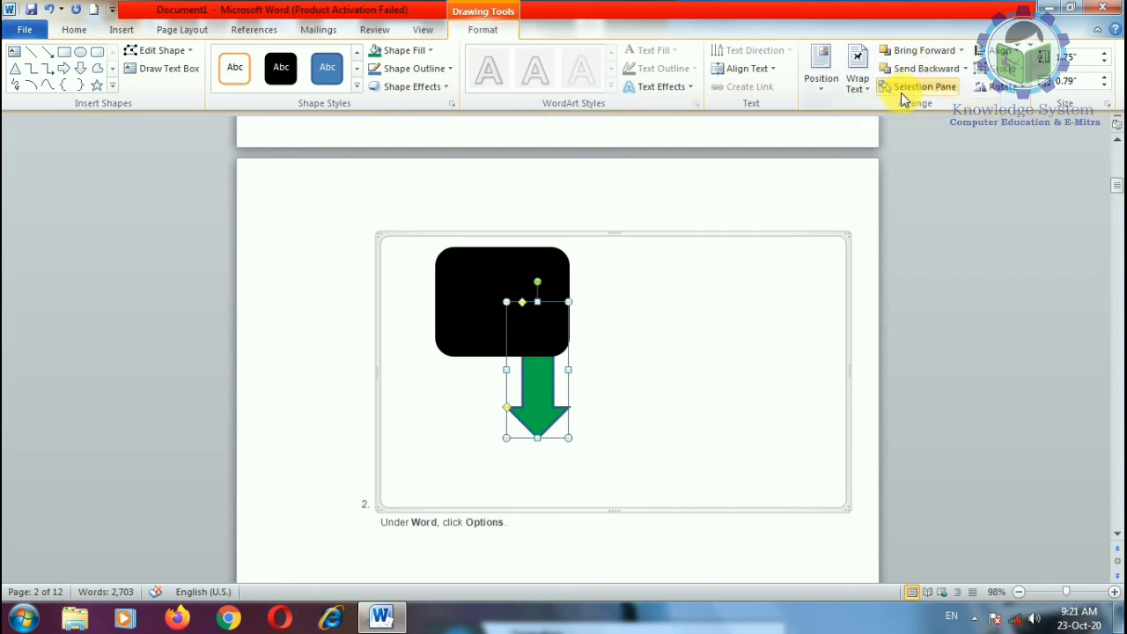
pyautogui.click(961, 50)
pyautogui.click(937, 92)
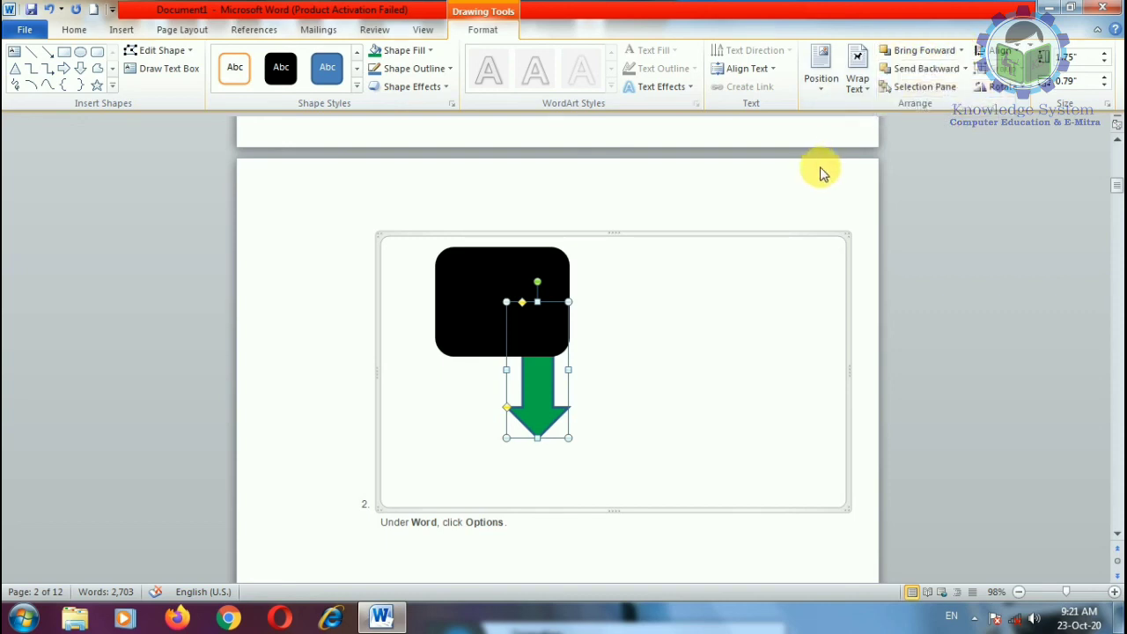
pyautogui.press('Delete')
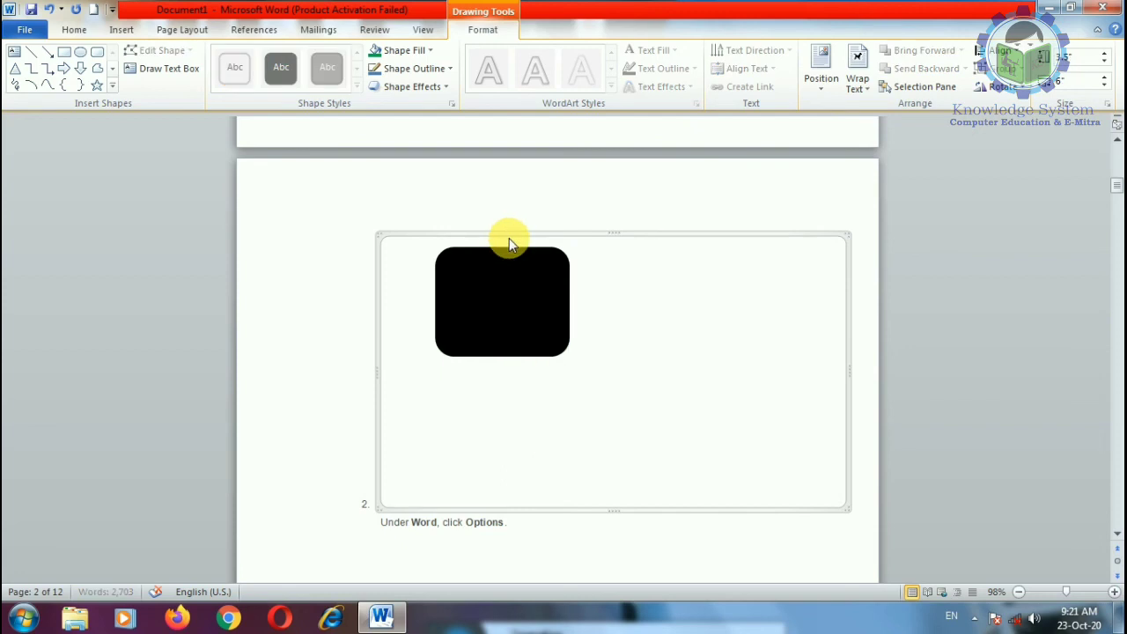
pyautogui.press('Delete')
pyautogui.click(505, 233)
pyautogui.press('Delete')
pyautogui.scroll(3, 493, 335)
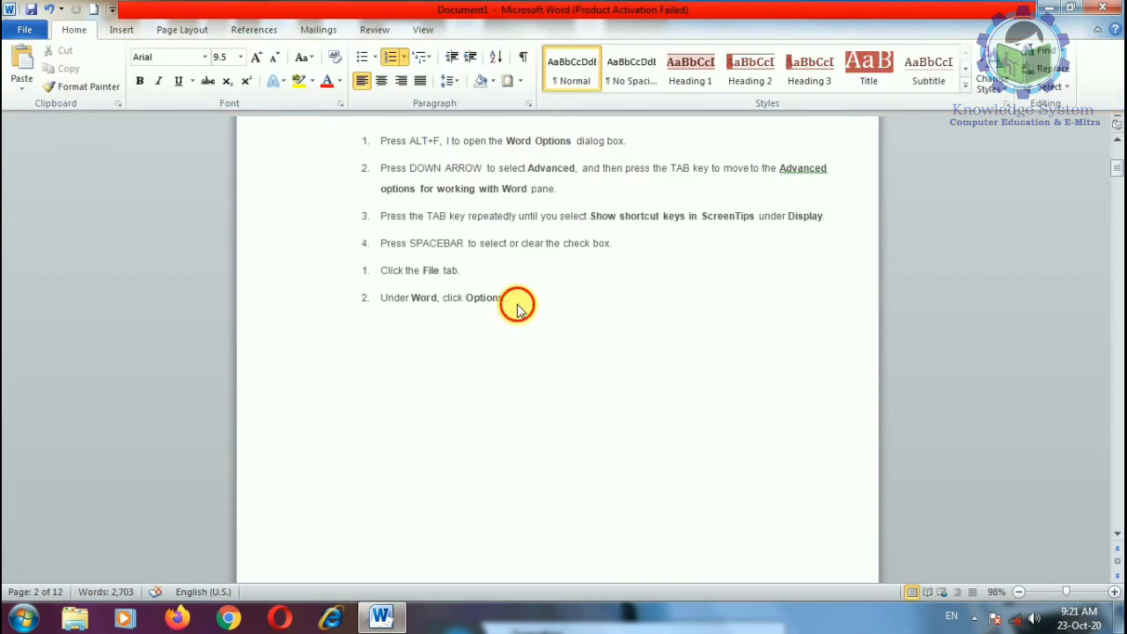
pyautogui.hotkey('ctrl', 'z')
pyautogui.press('Delete')
pyautogui.hotkey('ctrl', 'z')
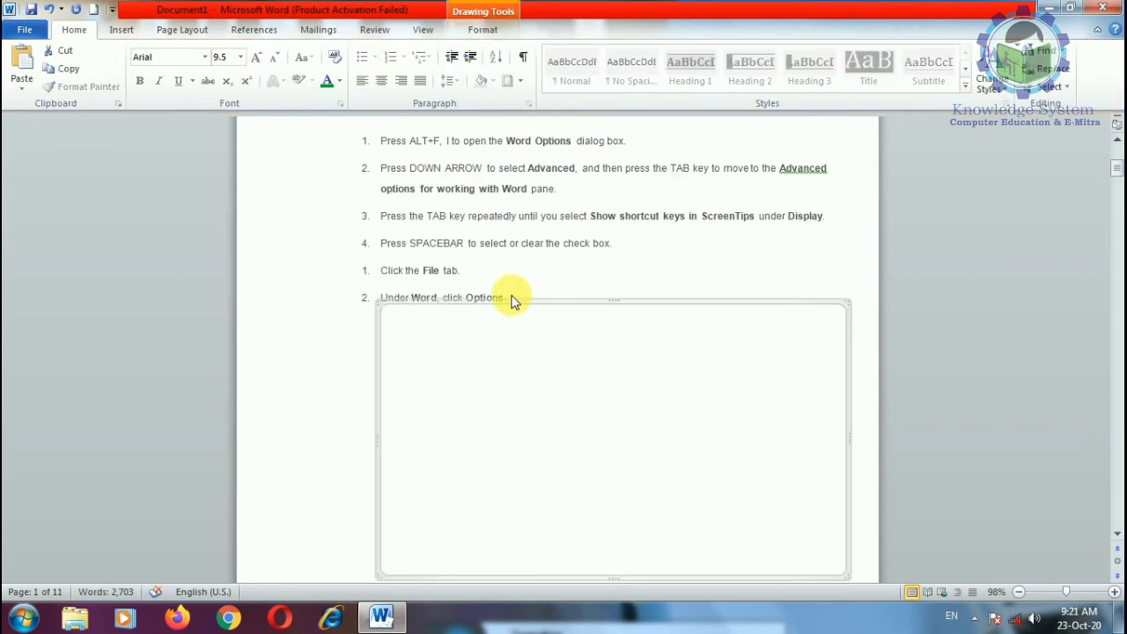
pyautogui.press('Delete')
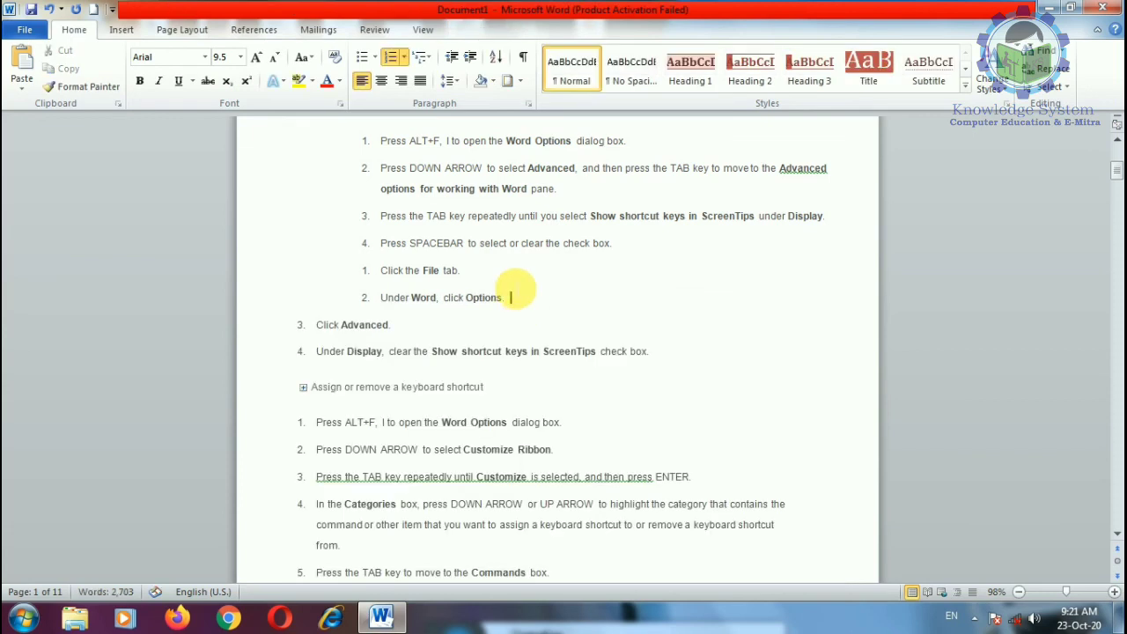
# Step: Insert blank lines after the last "Paste All." bullet, pushing Top of Page onto page 11
pyautogui.scroll(3, 519, 352)
pyautogui.scroll(-10, 522, 435)
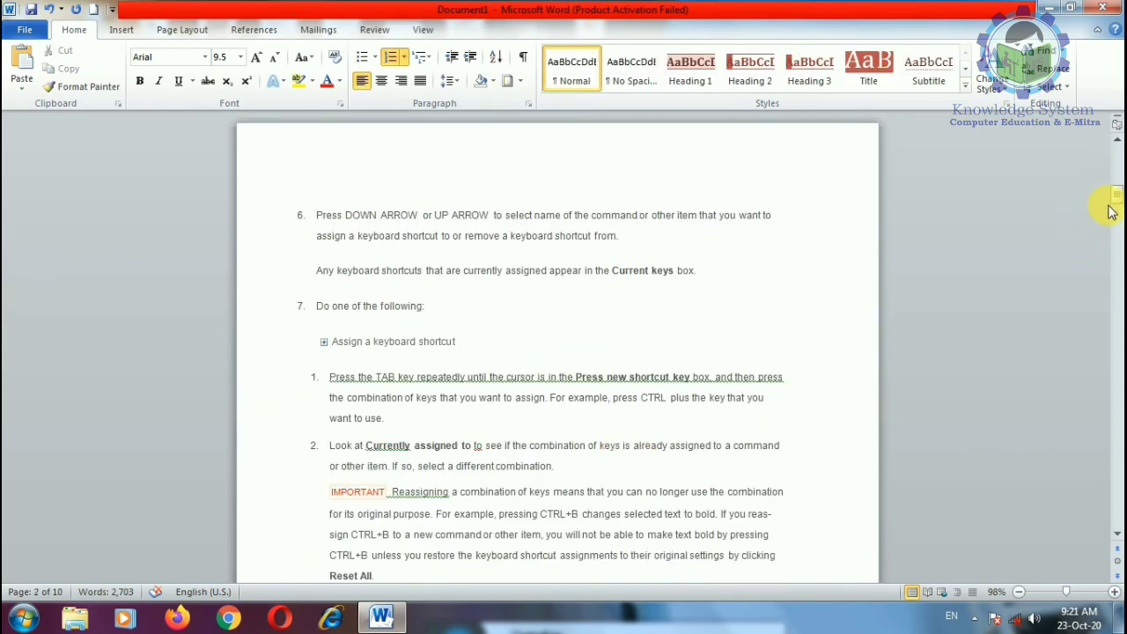
pyautogui.moveTo(1114, 195); pyautogui.dragTo(1114, 520)
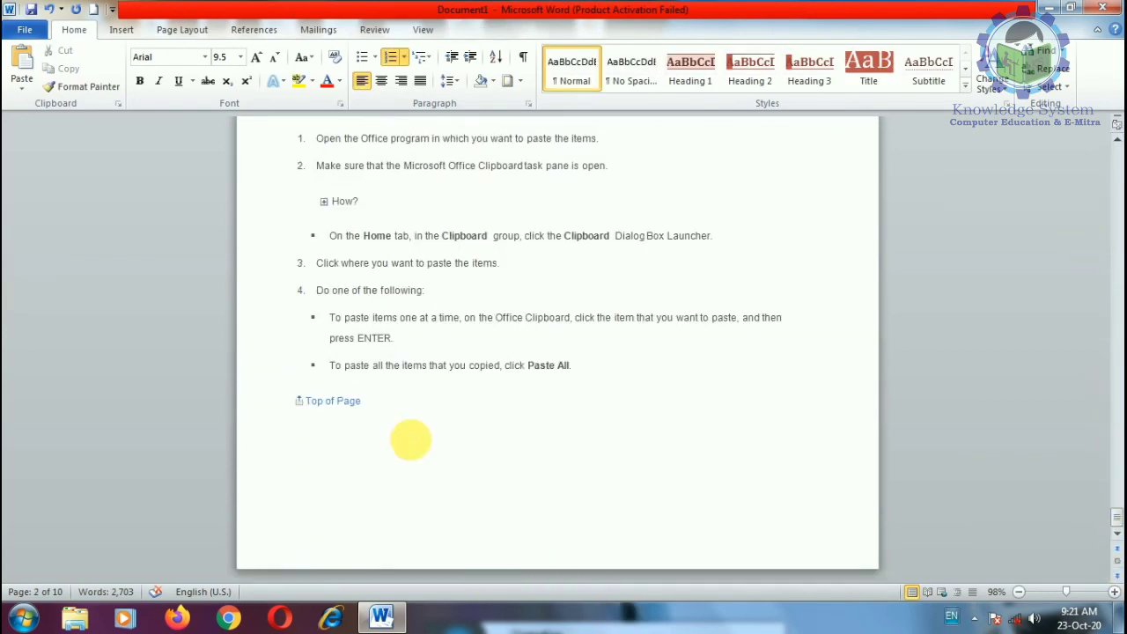
pyautogui.click(602, 379)
pyautogui.press('Return')
pyautogui.press('Return')
pyautogui.press('Return')
pyautogui.press('Return')
pyautogui.press('Return')
pyautogui.press('Return')
pyautogui.press('Return')
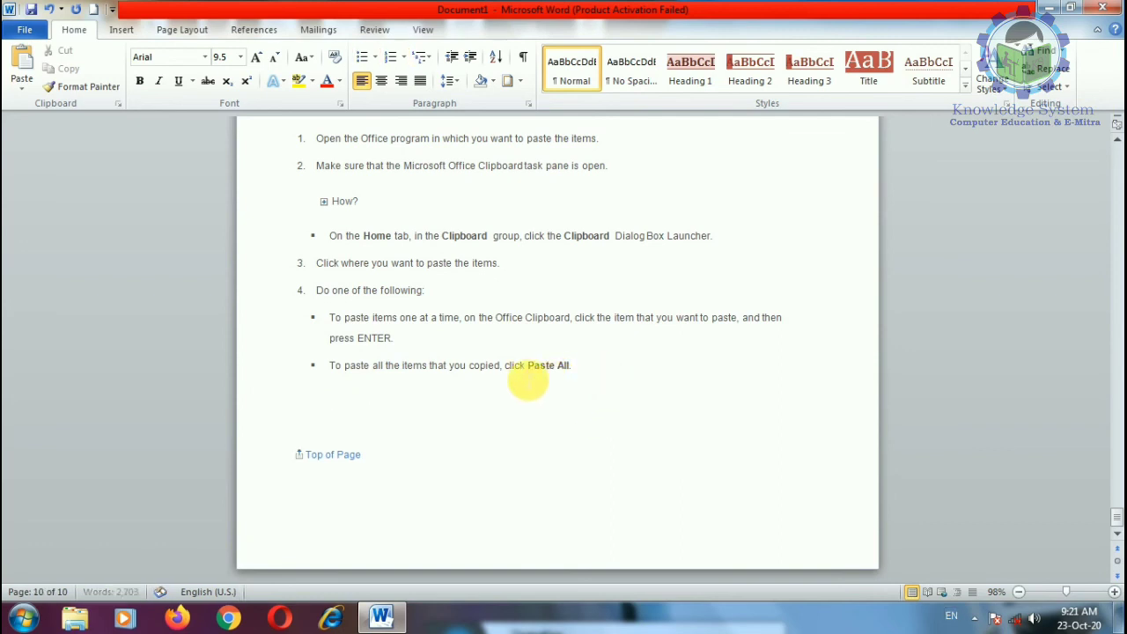
pyautogui.scroll(-4, 465, 409)
pyautogui.click(361, 241)
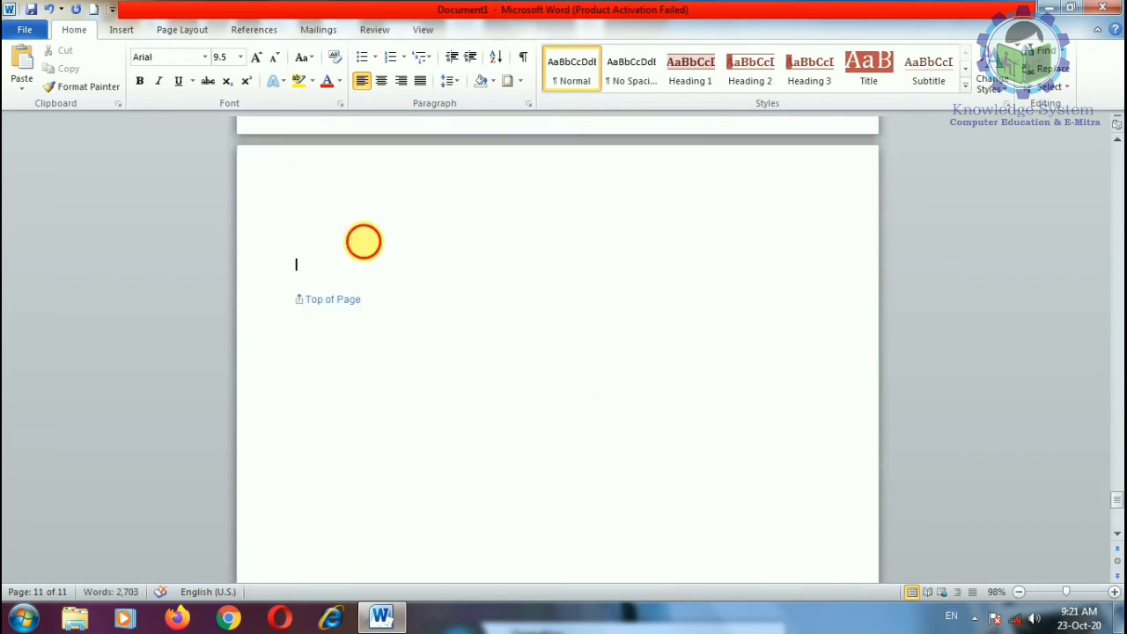
pyautogui.scroll(3, 356, 244)
pyautogui.press('Return')
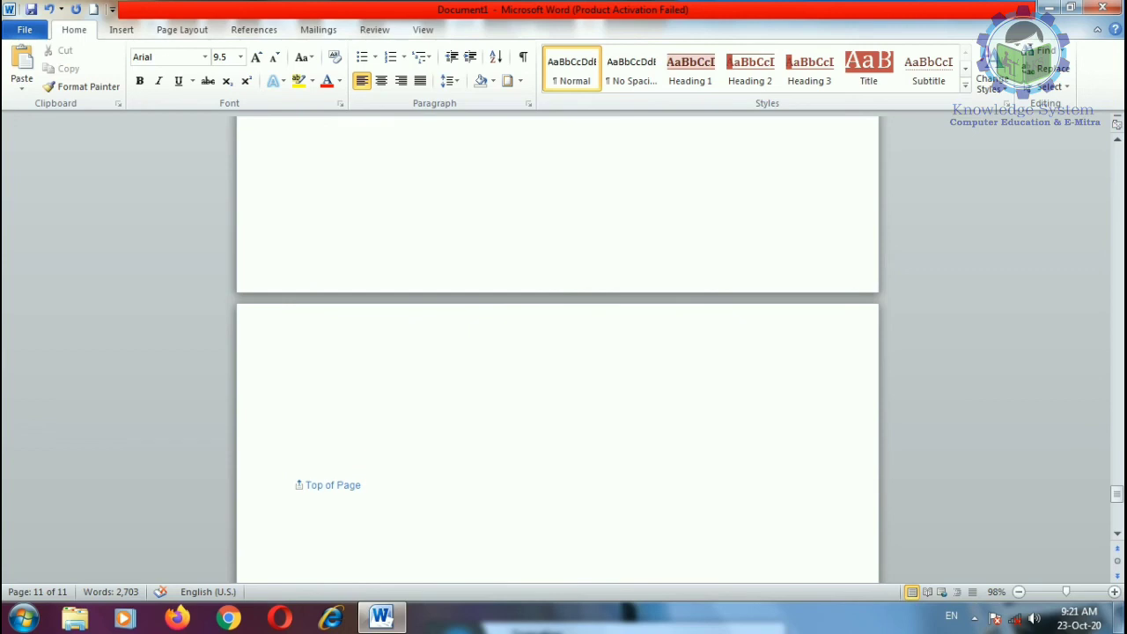